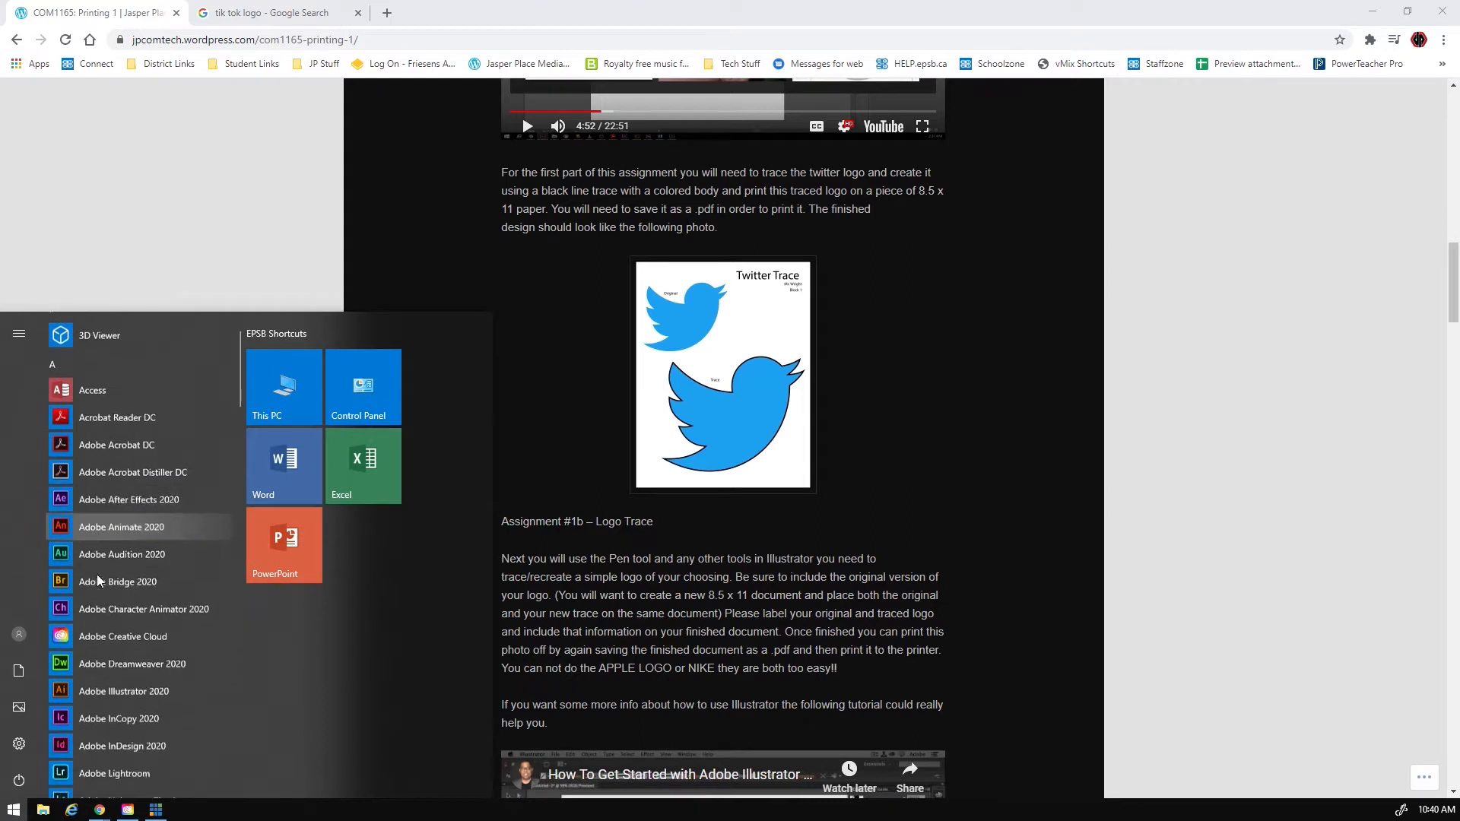
# Step: Launch Adobe Illustrator 2020 and start a new document
pyautogui.scroll(-2, 143, 576)
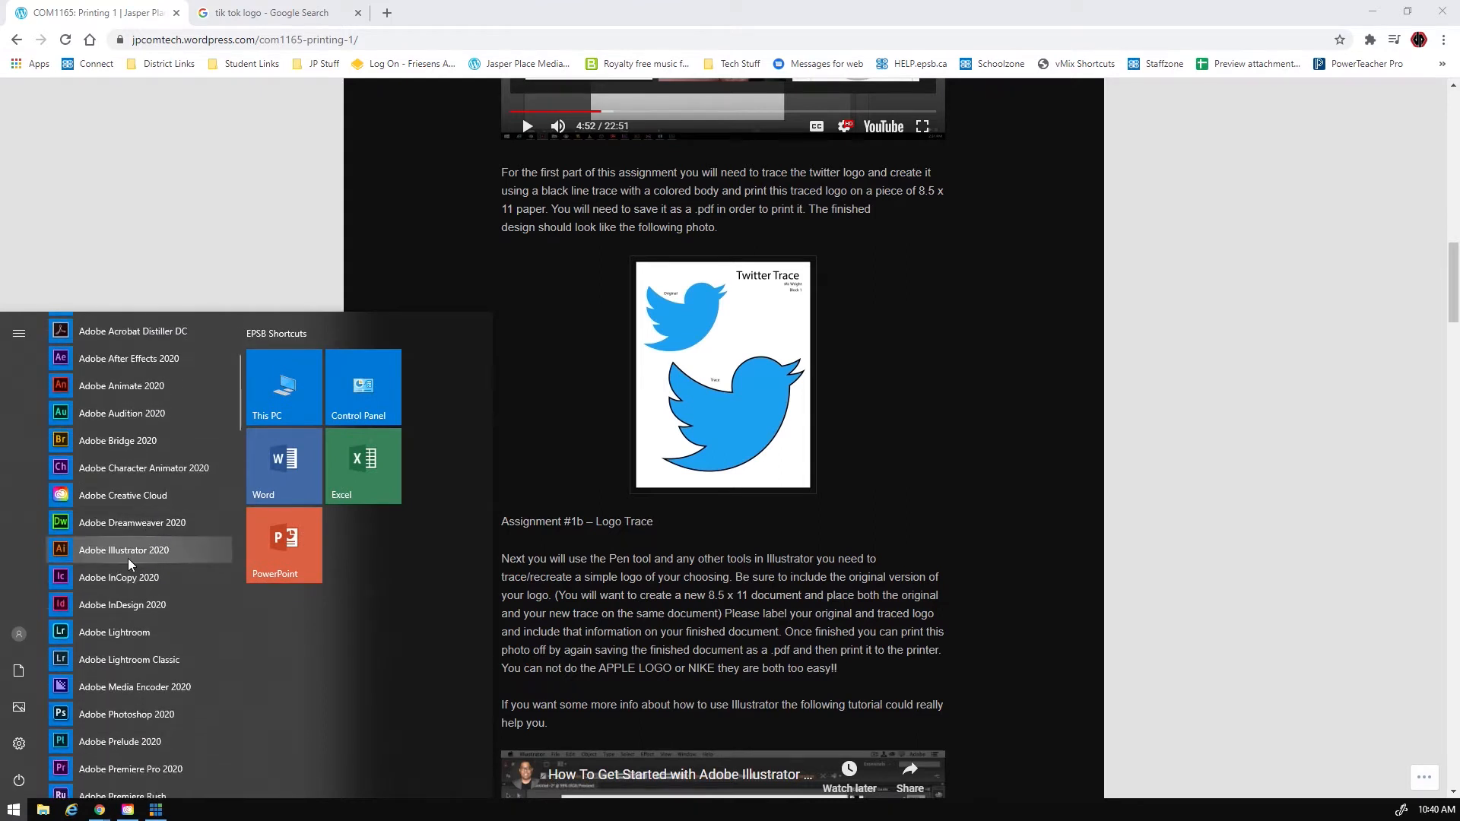
pyautogui.click(122, 552)
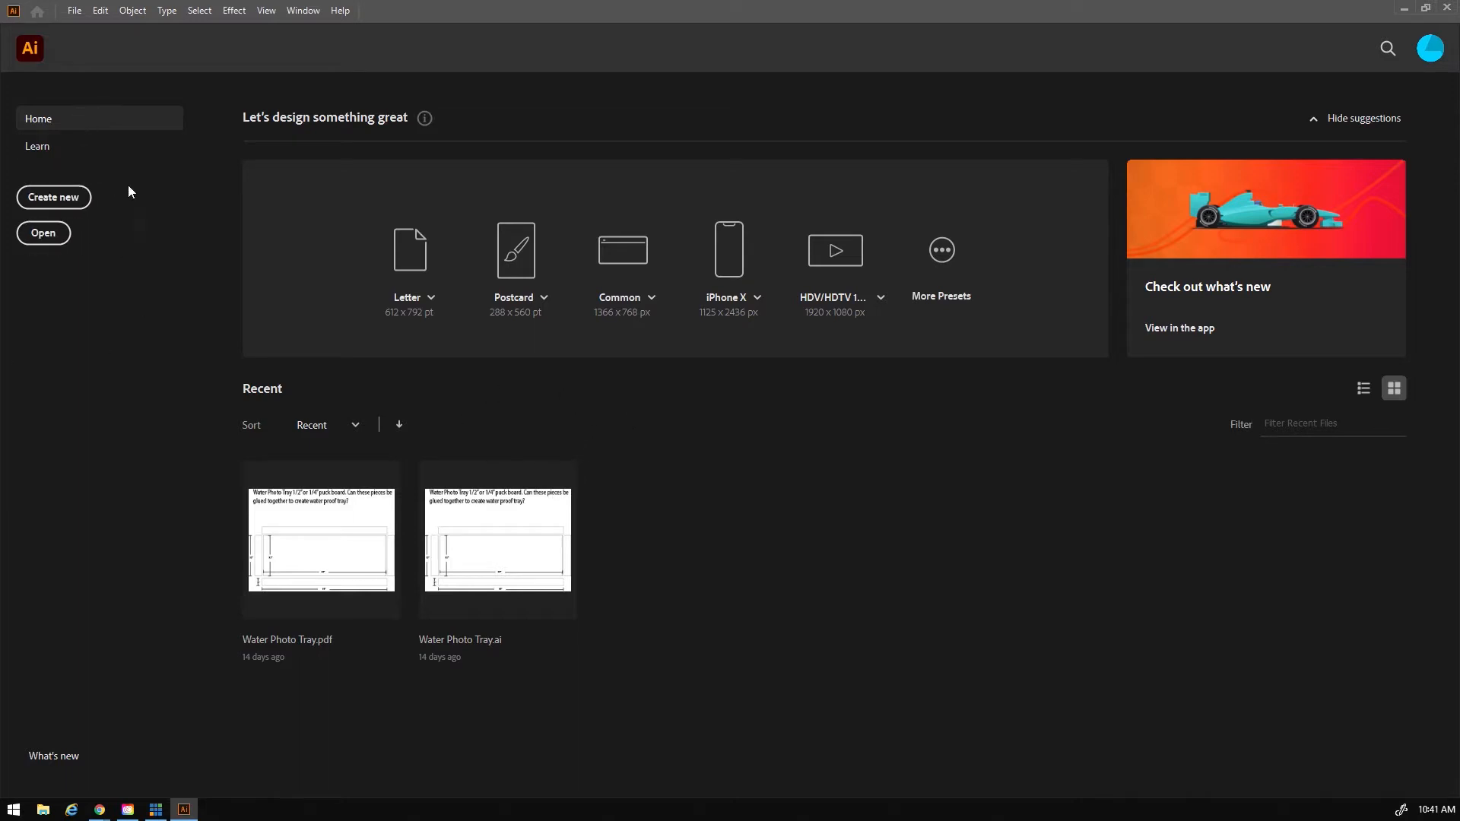
pyautogui.click(65, 198)
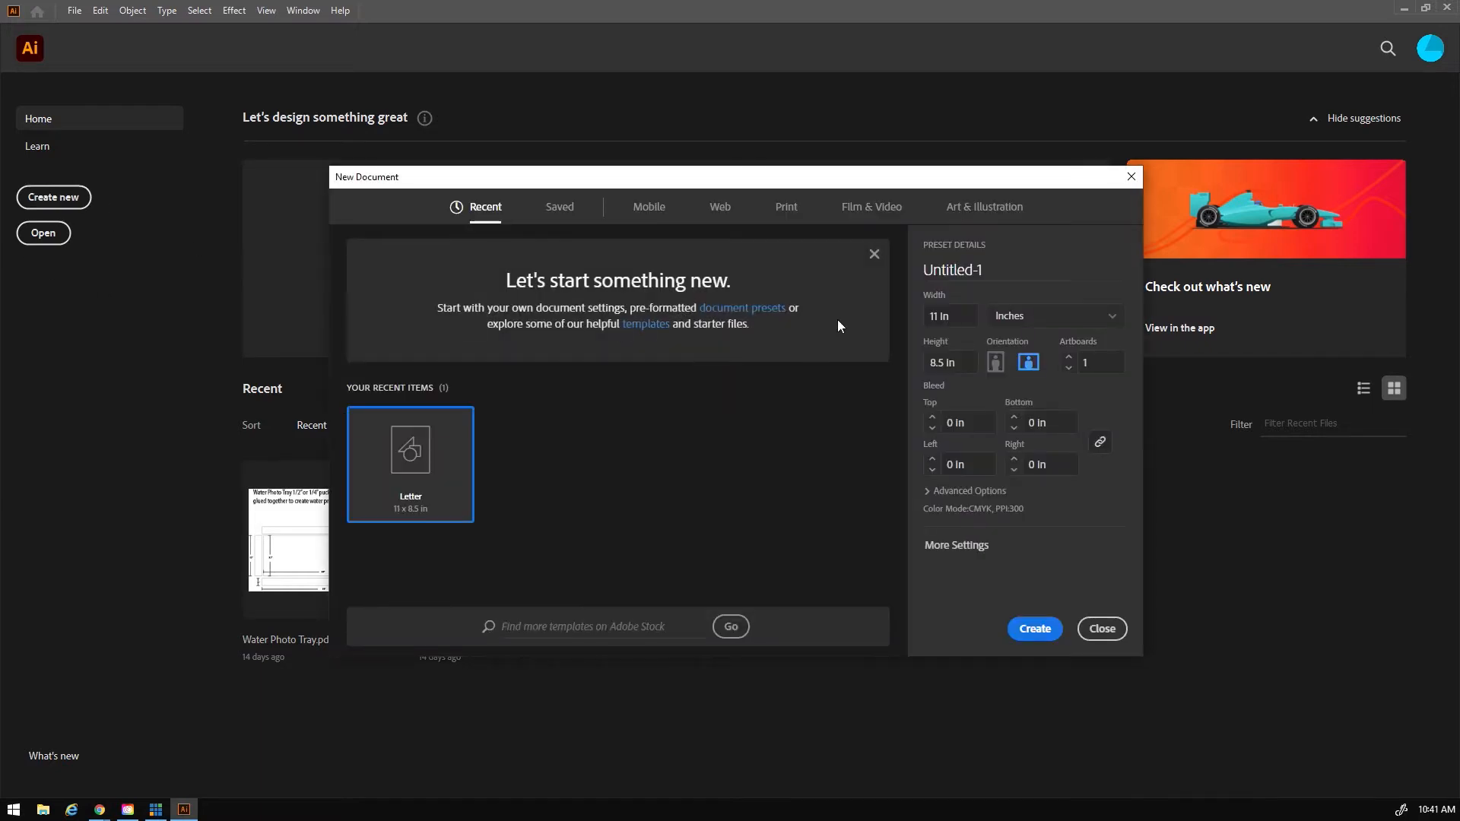
# Step: Create the document in portrait orientation at 8.5 x 11 in and dismiss the welcome tour
pyautogui.click(998, 365)
pyautogui.click(928, 493)
pyautogui.scroll(-1, 1110, 497)
pyautogui.scroll(1, 1113, 496)
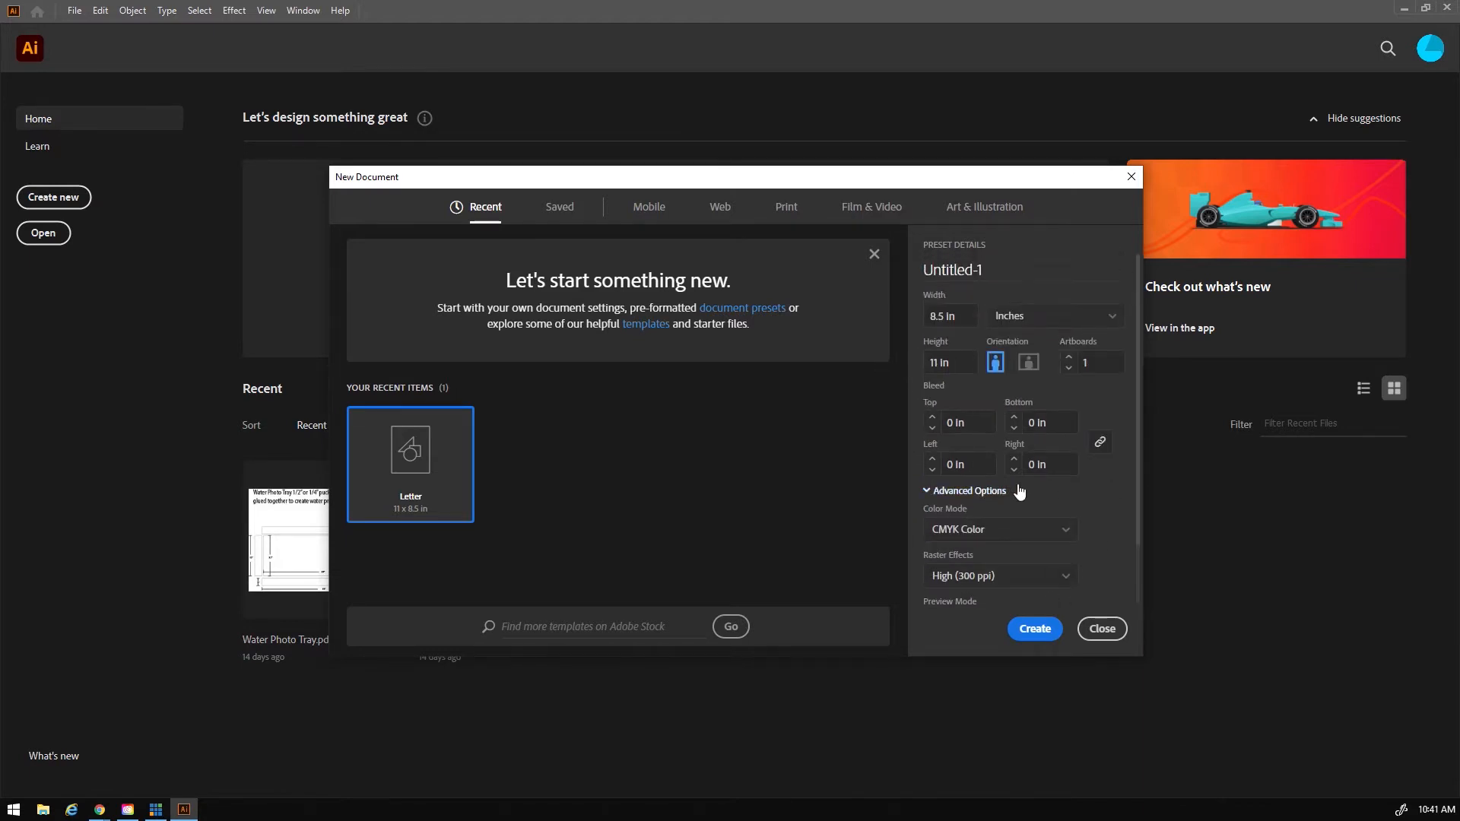
pyautogui.click(926, 491)
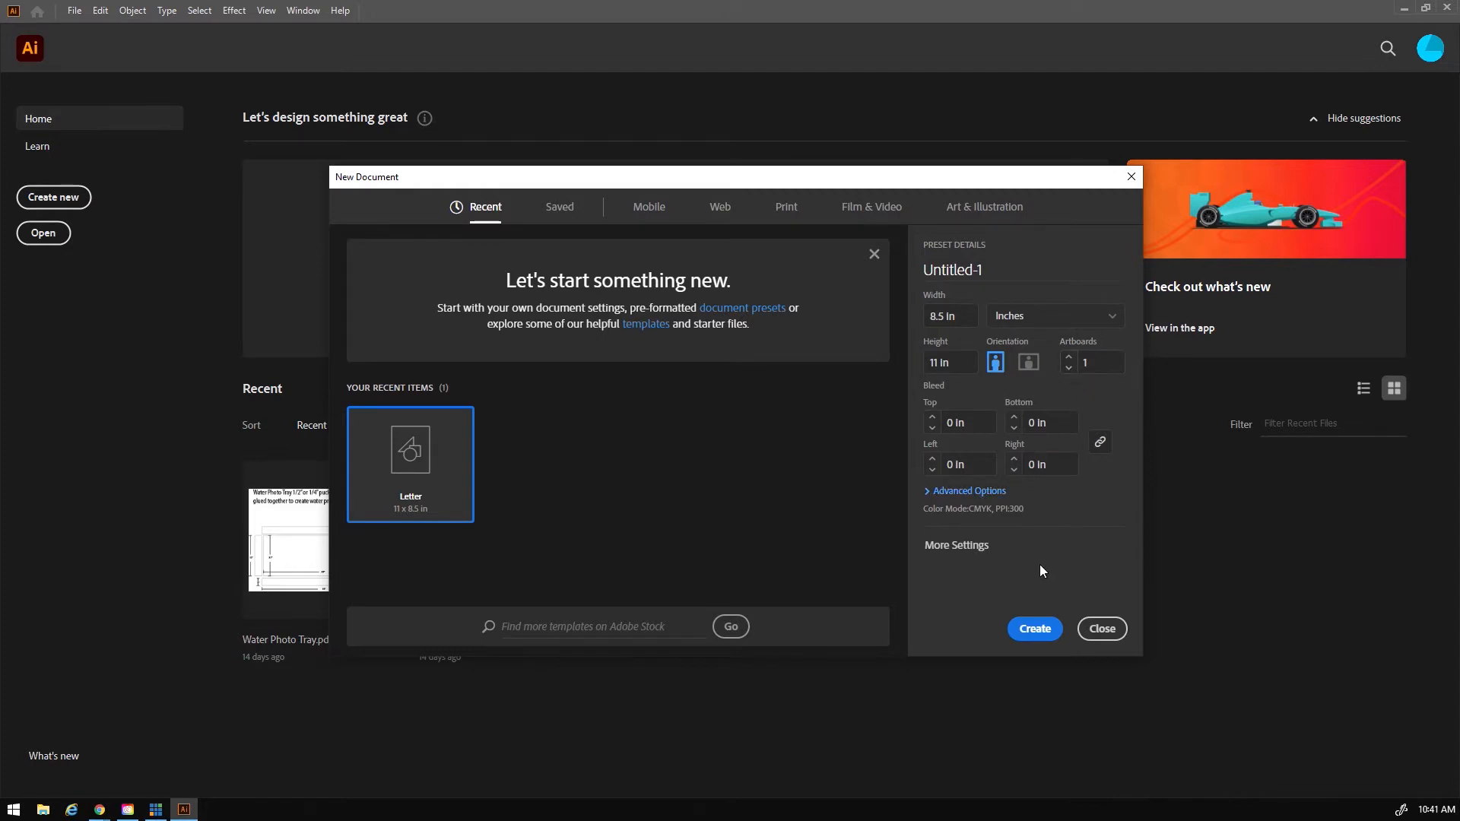
pyautogui.click(1031, 631)
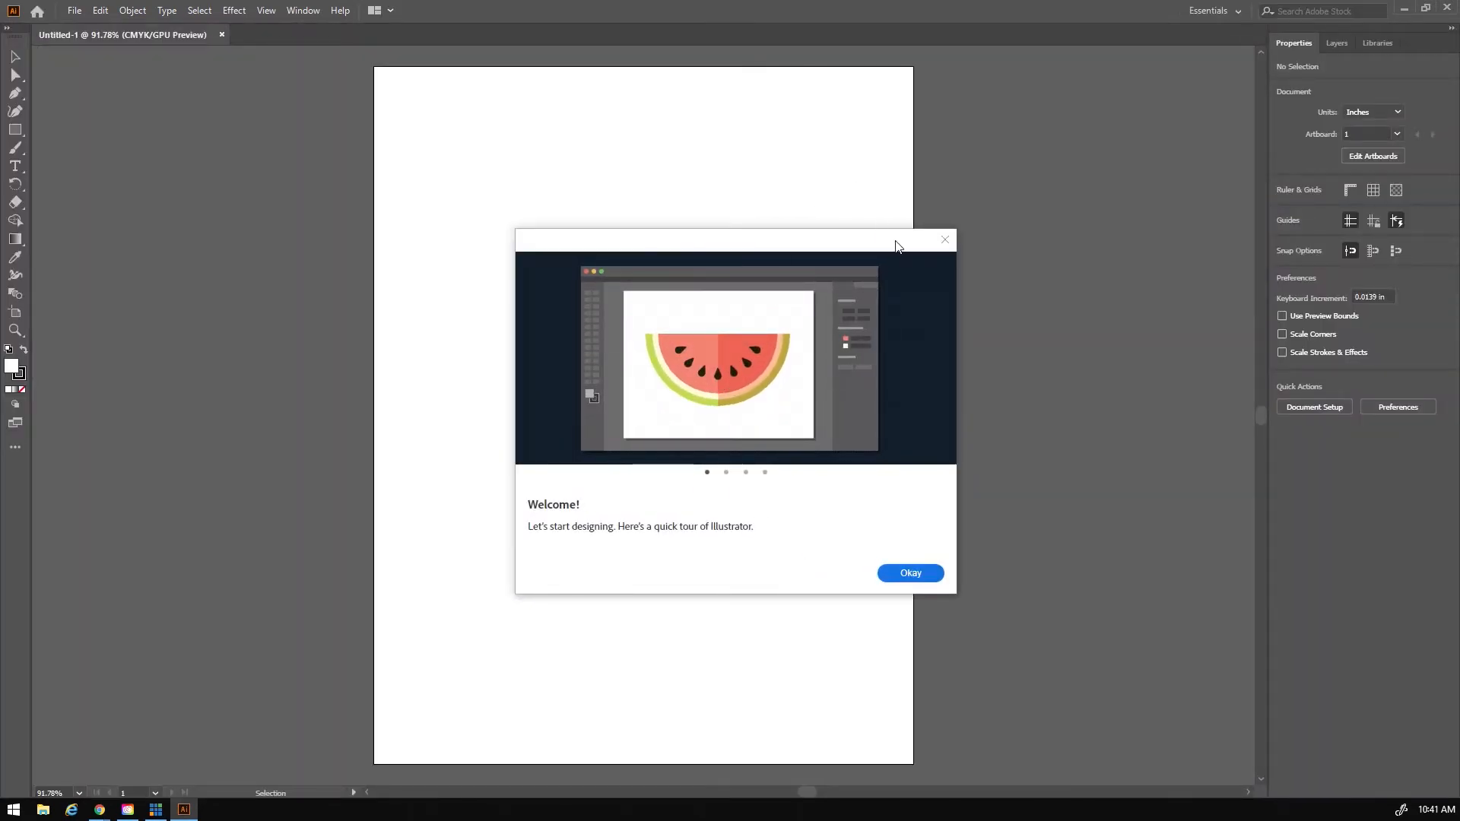
pyautogui.click(943, 242)
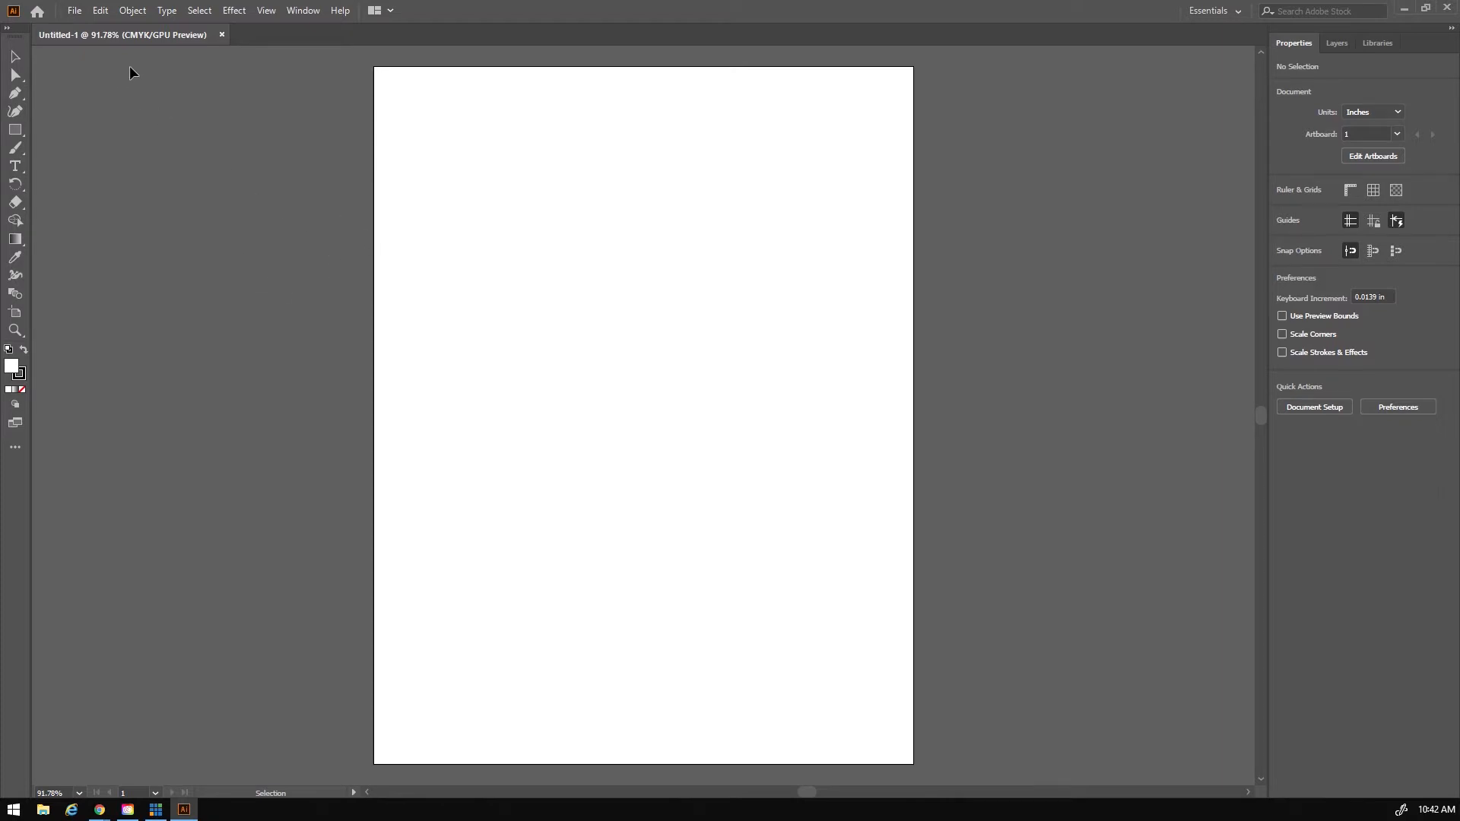
# Step: Start saving the document under a new name, into a new "Printing" folder inside Covid Block 1 on the personal network drive
pyautogui.click(74, 10)
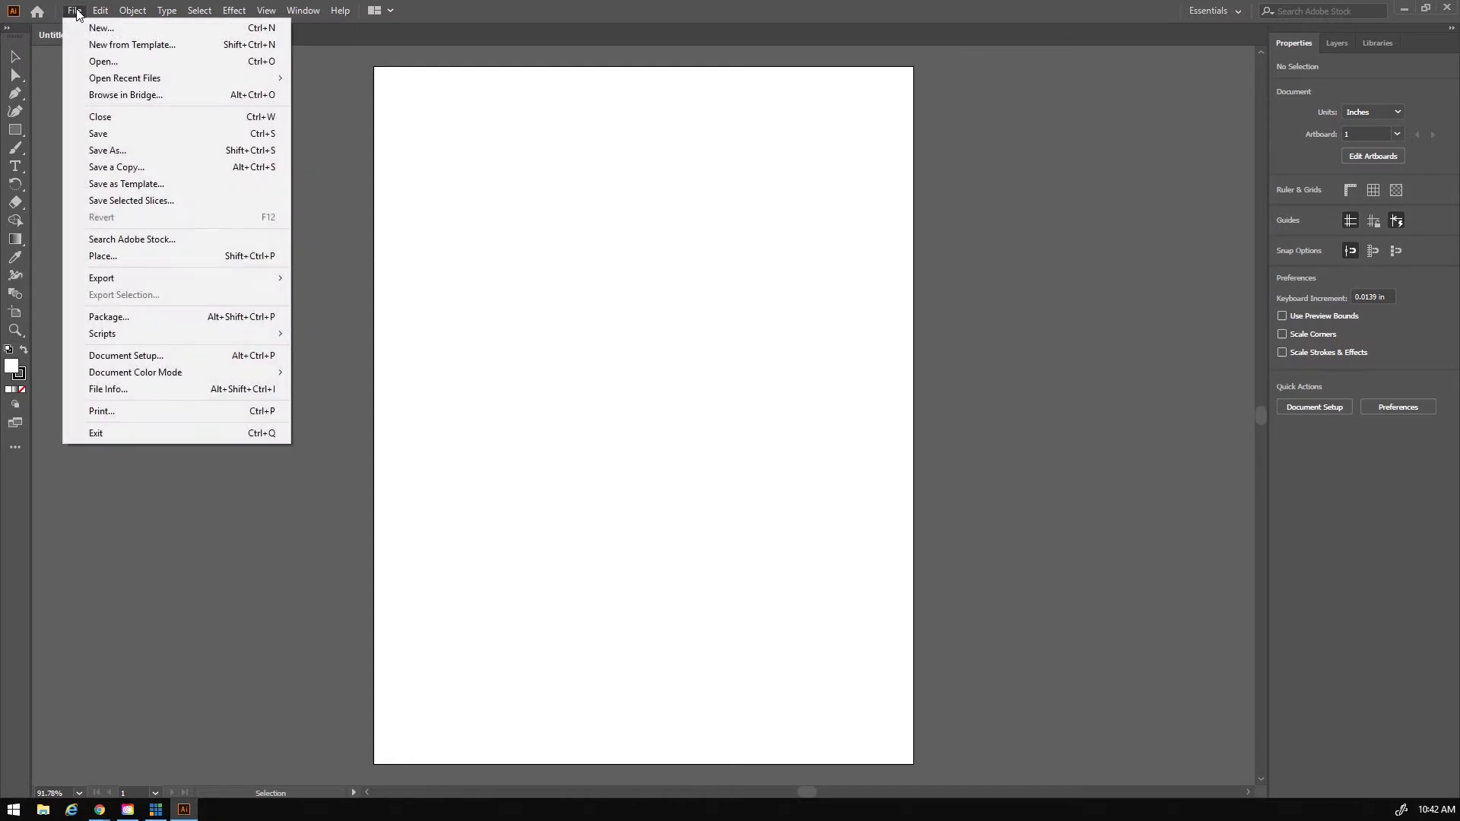
pyautogui.click(114, 150)
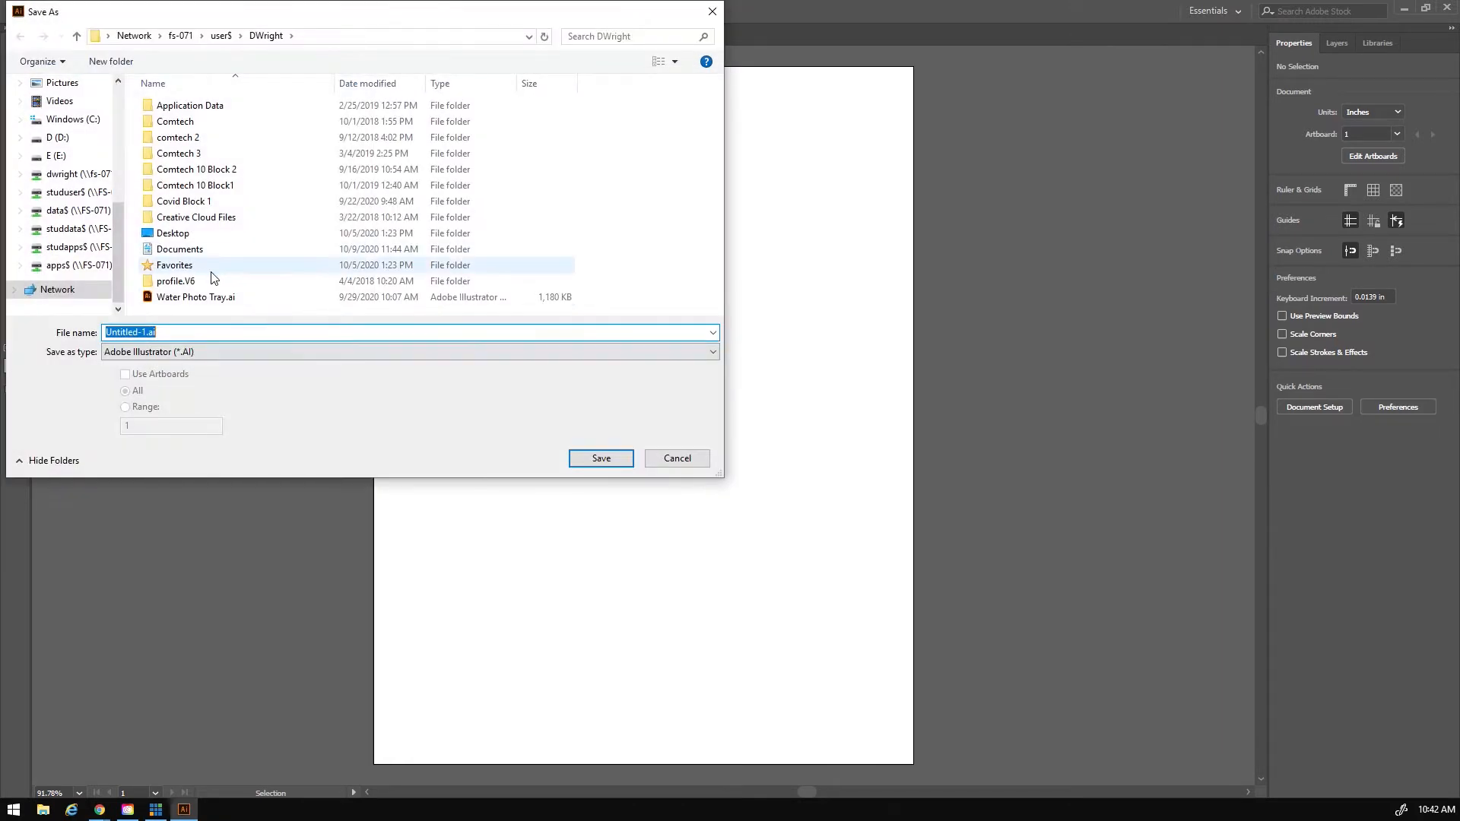
pyautogui.click(65, 176)
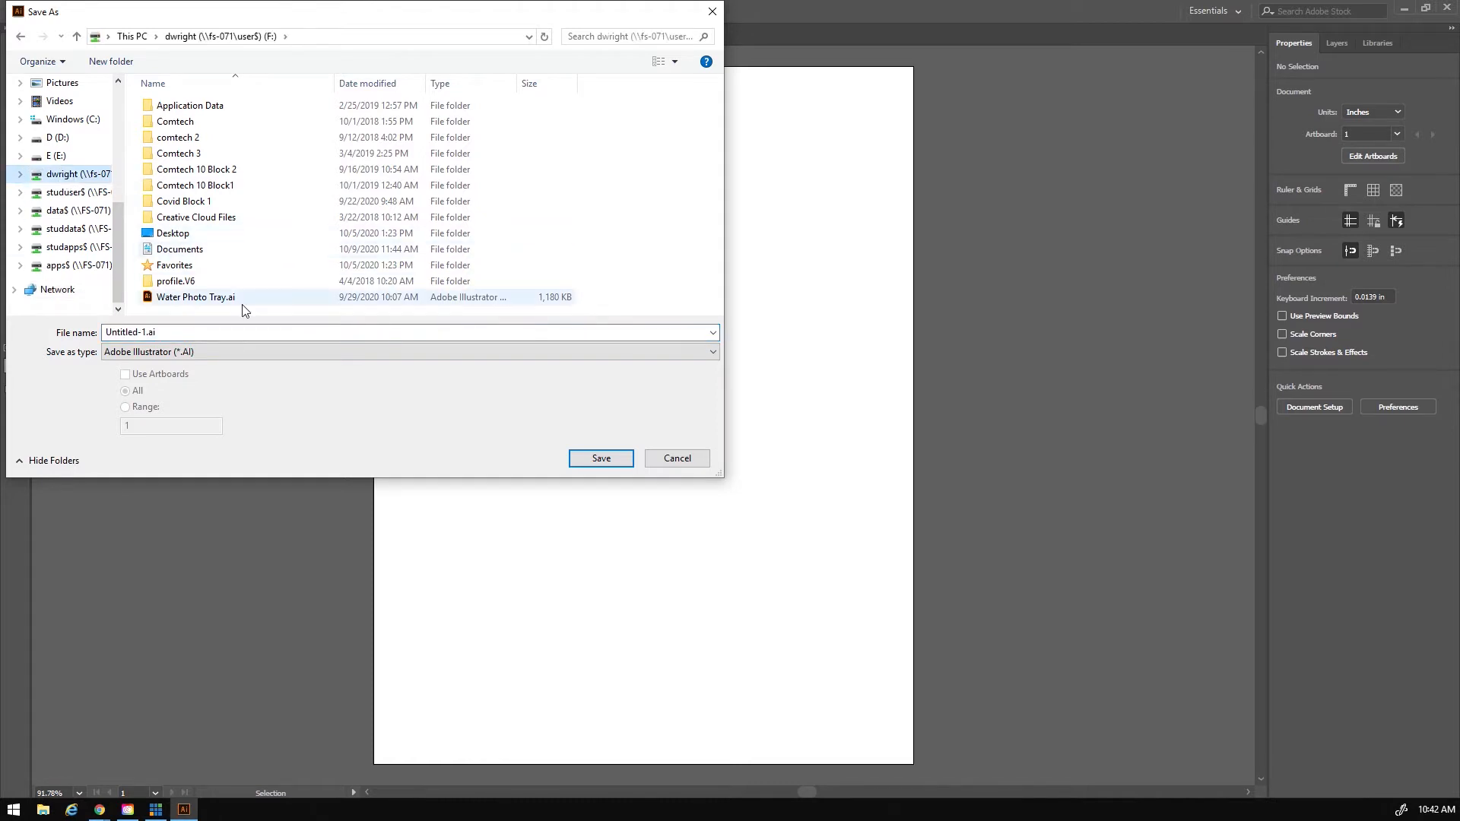
pyautogui.doubleClick(182, 201)
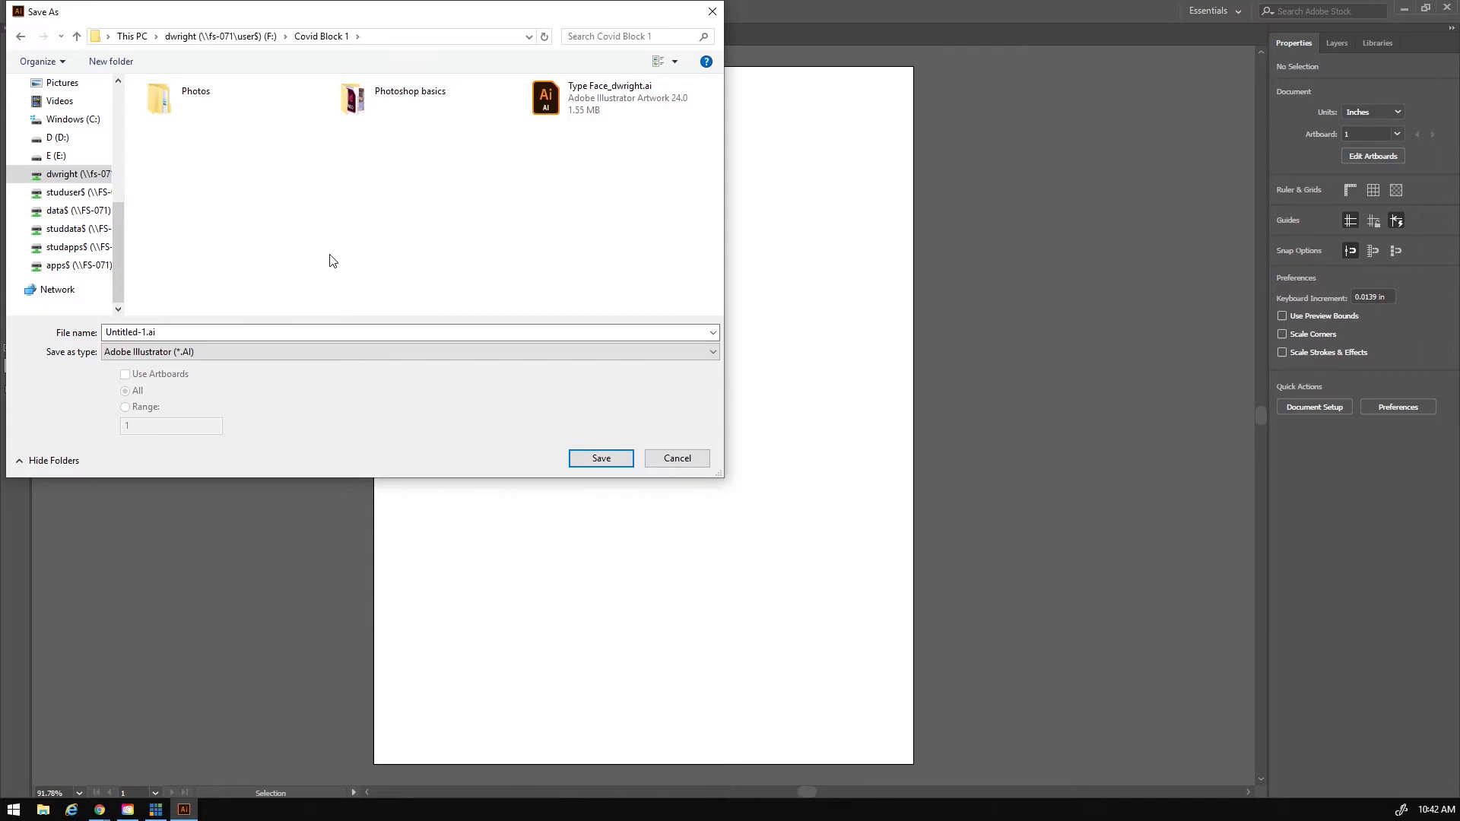
pyautogui.rightClick(240, 221)
pyautogui.moveTo(317, 340)
pyautogui.click(404, 344)
pyautogui.write('Printing')
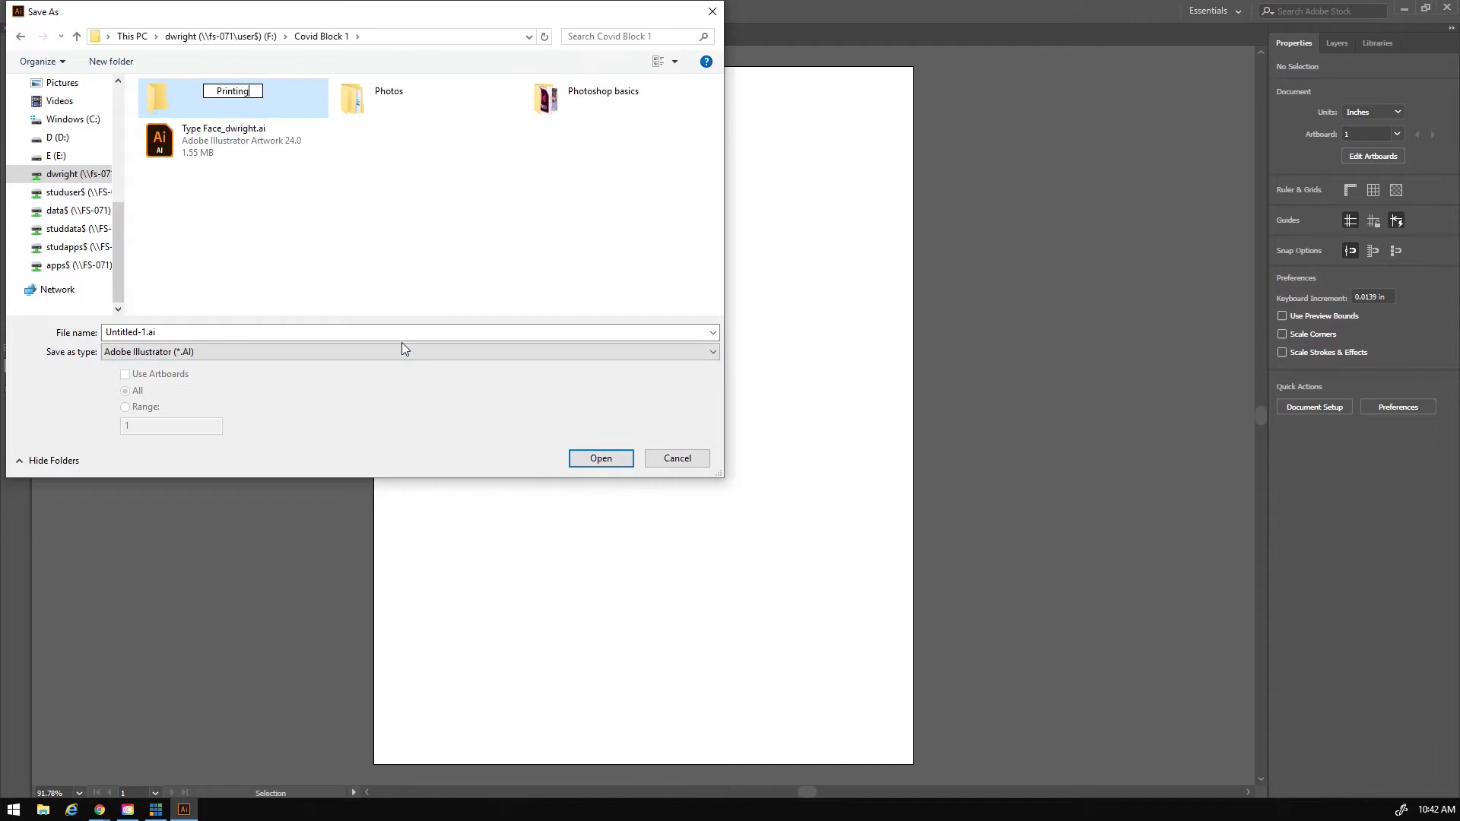
pyautogui.click(256, 222)
pyautogui.doubleClick(551, 107)
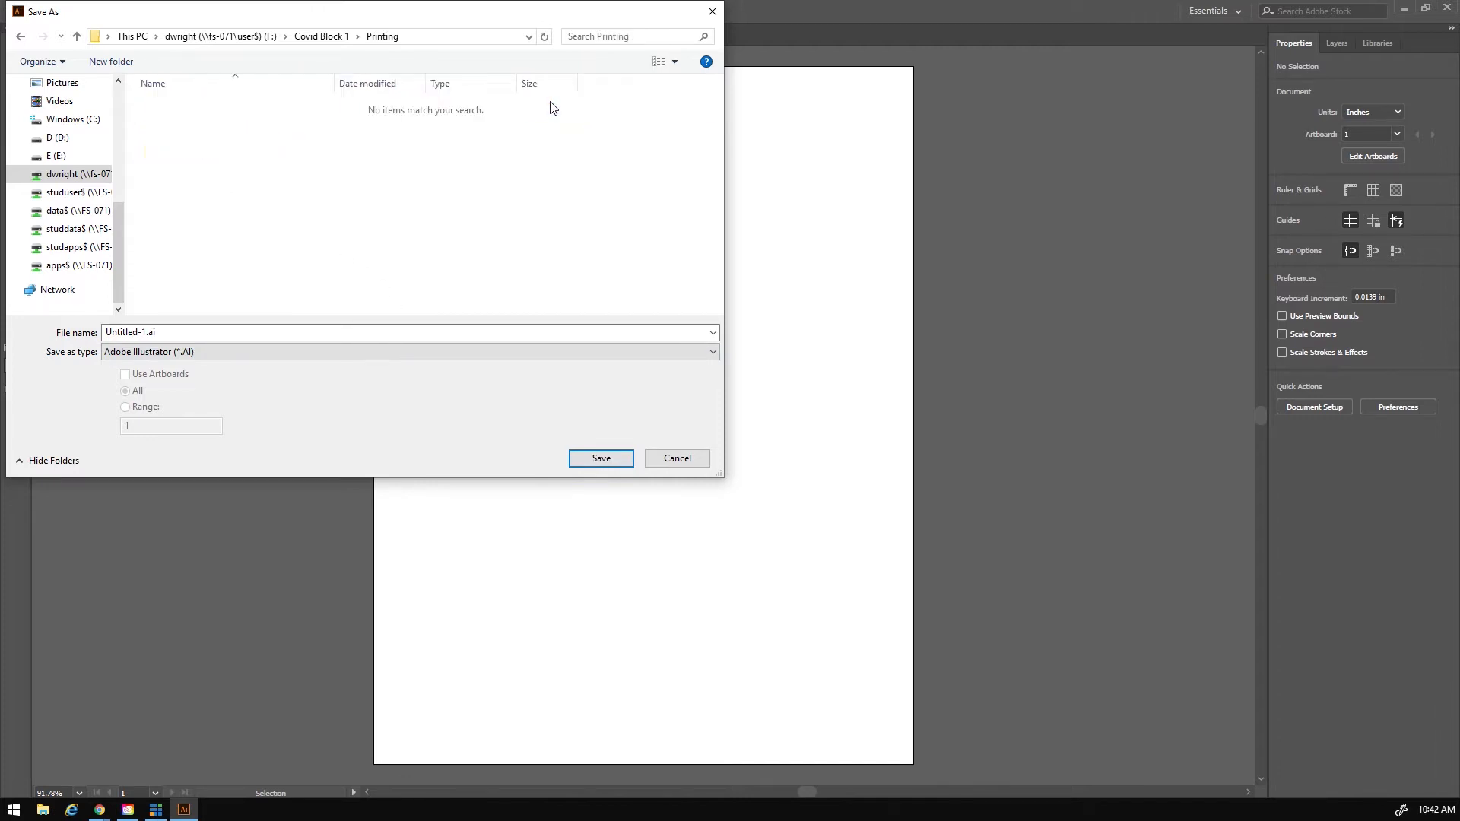
pyautogui.click(178, 335)
pyautogui.write('How to use ')
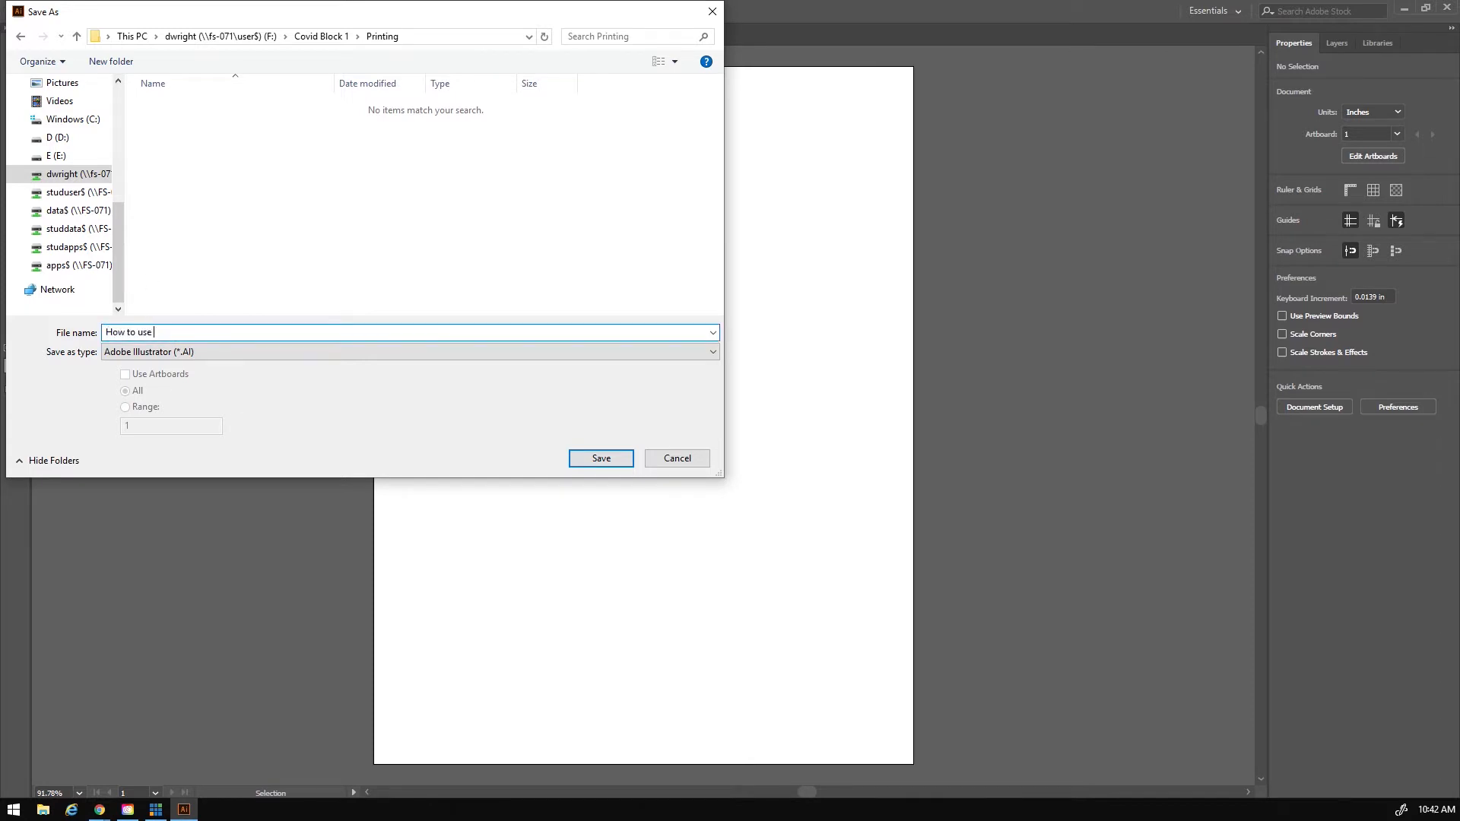
pyautogui.write('Pen too')
pyautogui.press('BackSpace')
pyautogui.press('BackSpace')
pyautogui.press('BackSpace')
pyautogui.press('BackSpace')
pyautogui.press('BackSpace')
pyautogui.press('BackSpace')
pyautogui.press('BackSpace')
pyautogui.press('BackSpace')
pyautogui.press('BackSpace')
pyautogui.press('BackSpace')
pyautogui.press('BackSpace')
pyautogui.press('BackSpace')
pyautogui.press('BackSpace')
pyautogui.press('BackSpace')
pyautogui.press('BackSpace')
pyautogui.press('BackSpace')
pyautogui.press('BackSpace')
pyautogui.press('BackSpace')
# Step: Name the file "Tiktok logo trace_" followed by the author's surname and save it in Adobe Illustrator format with the default options
pyautogui.write('Tiktol logo trace_wright')
pyautogui.click(128, 332)
pyautogui.press('BackSpace')
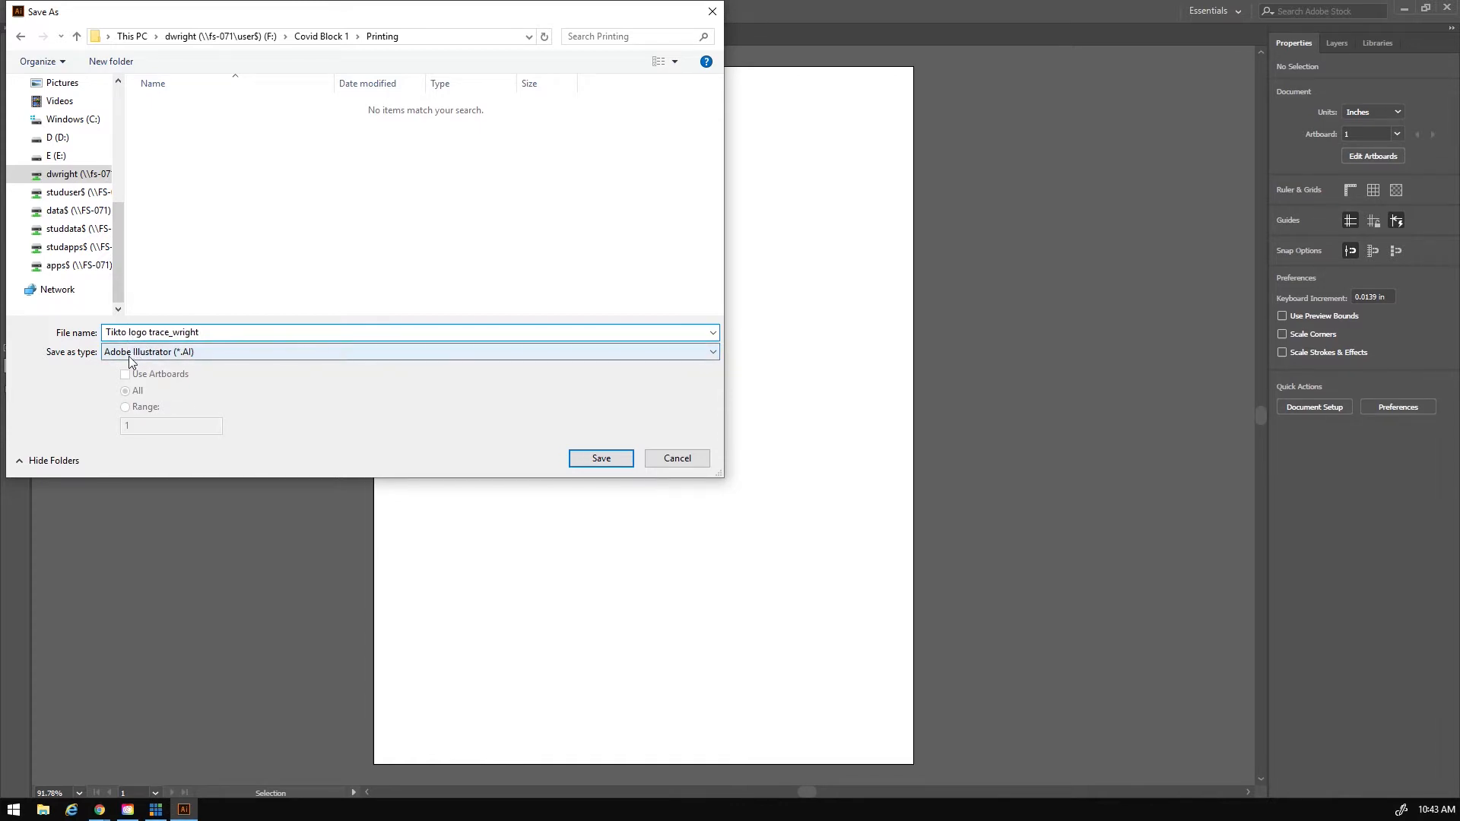
pyautogui.write('k')
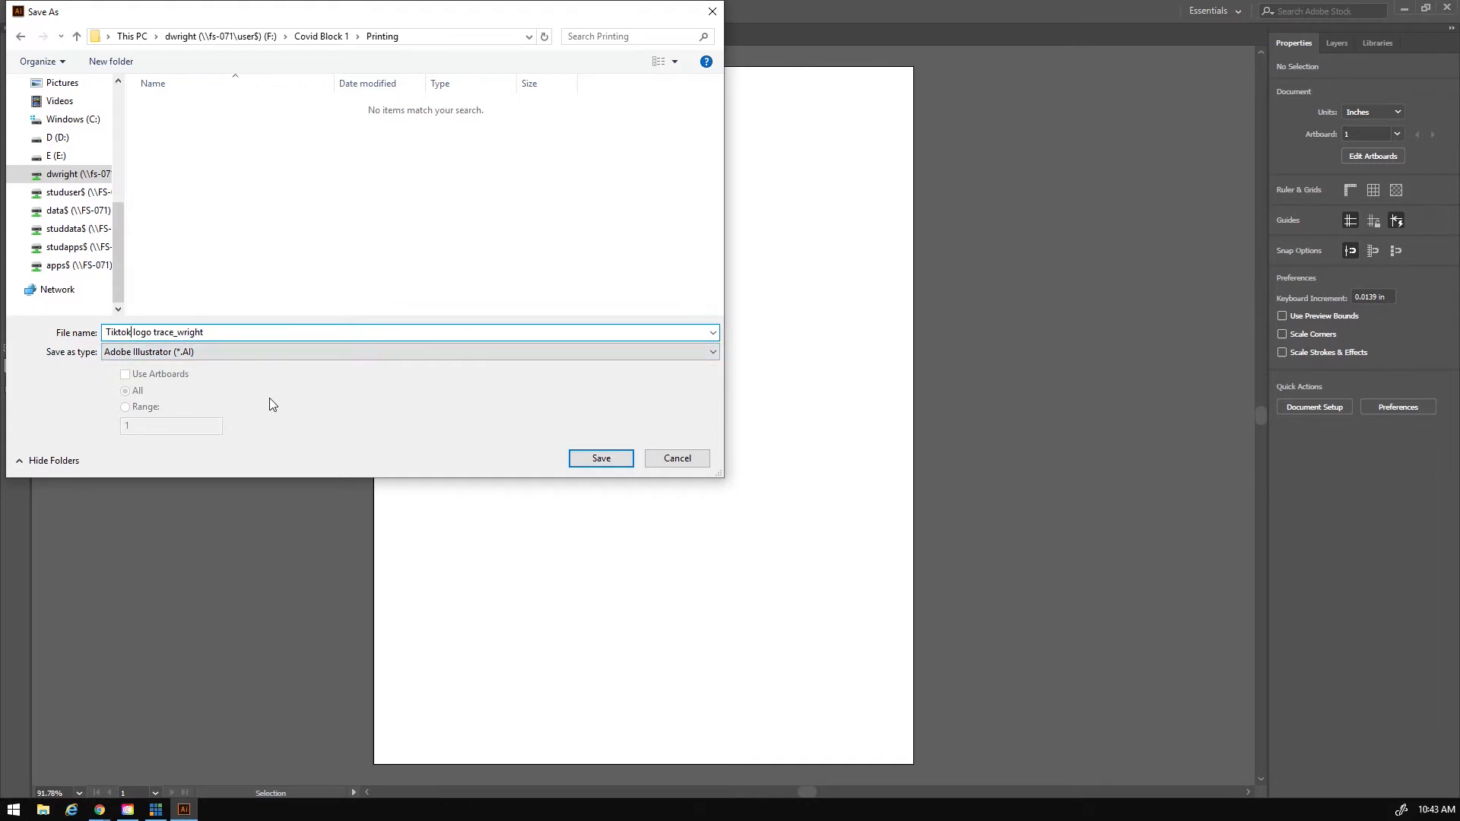
pyautogui.click(593, 463)
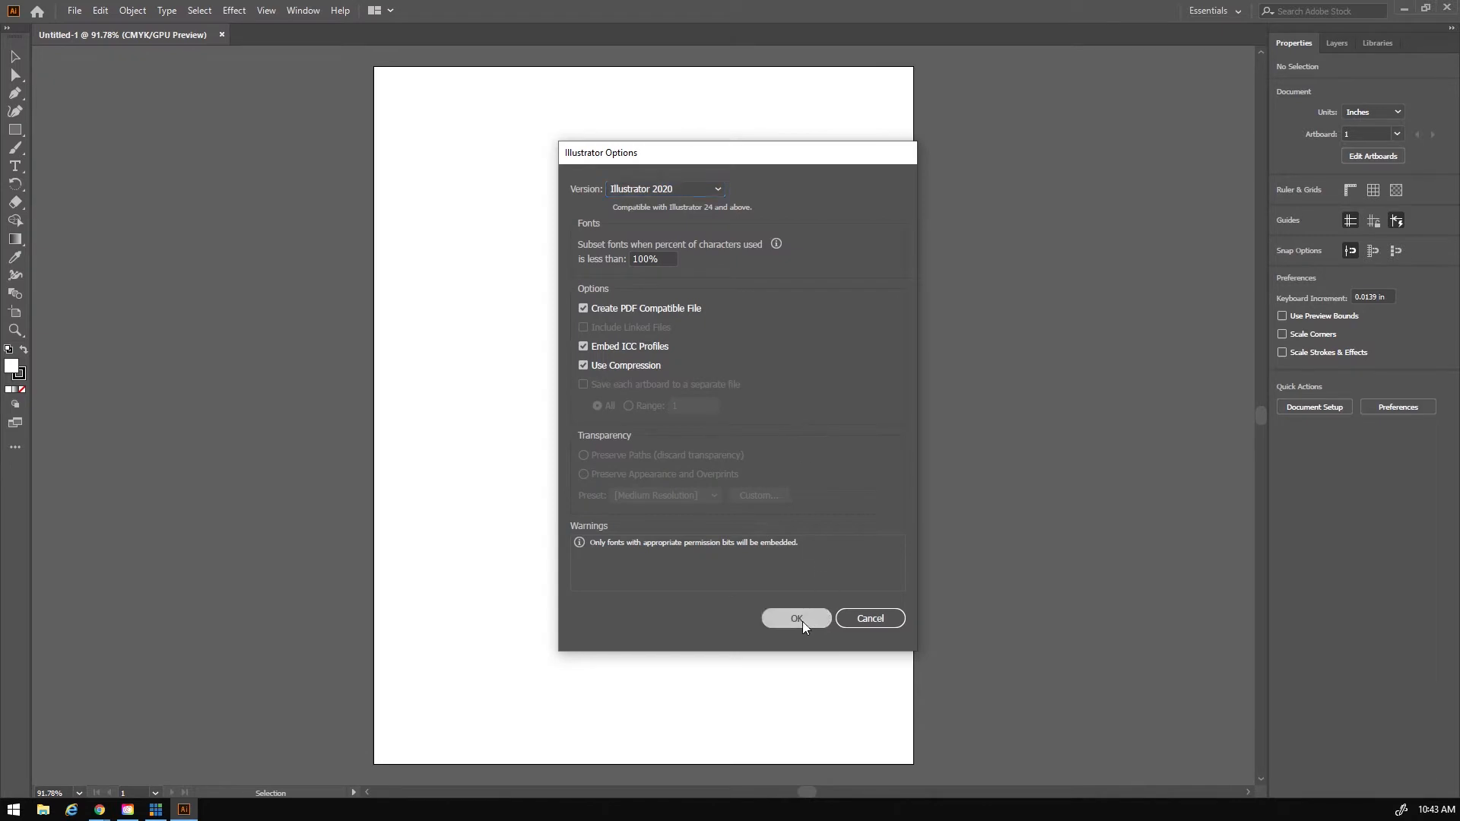
pyautogui.click(798, 618)
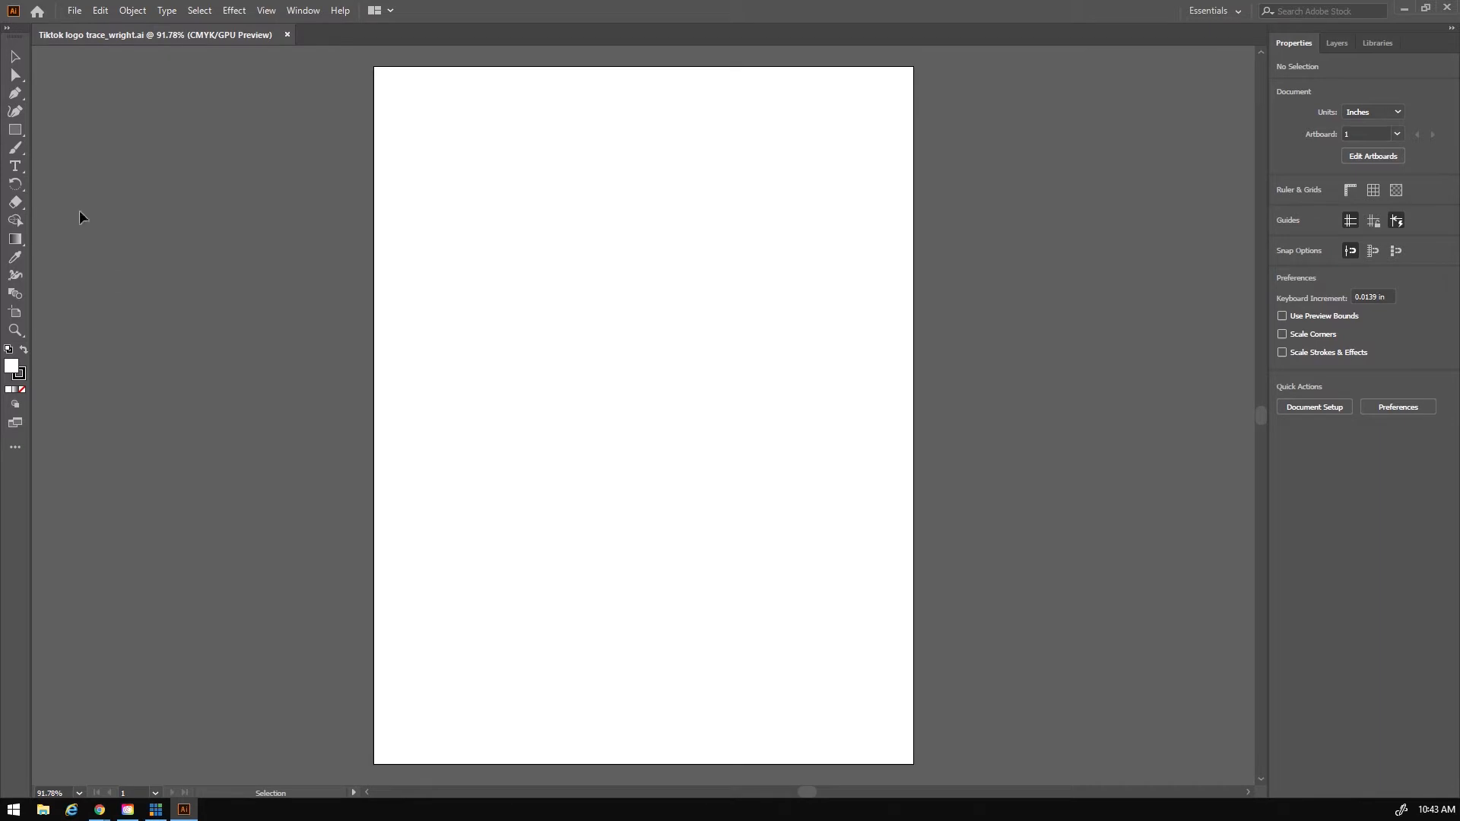
# Step: Add the title text "TikTok Logo Trace" near the page's upper edge and enlarge it to about 41.5 pt
pyautogui.click(15, 167)
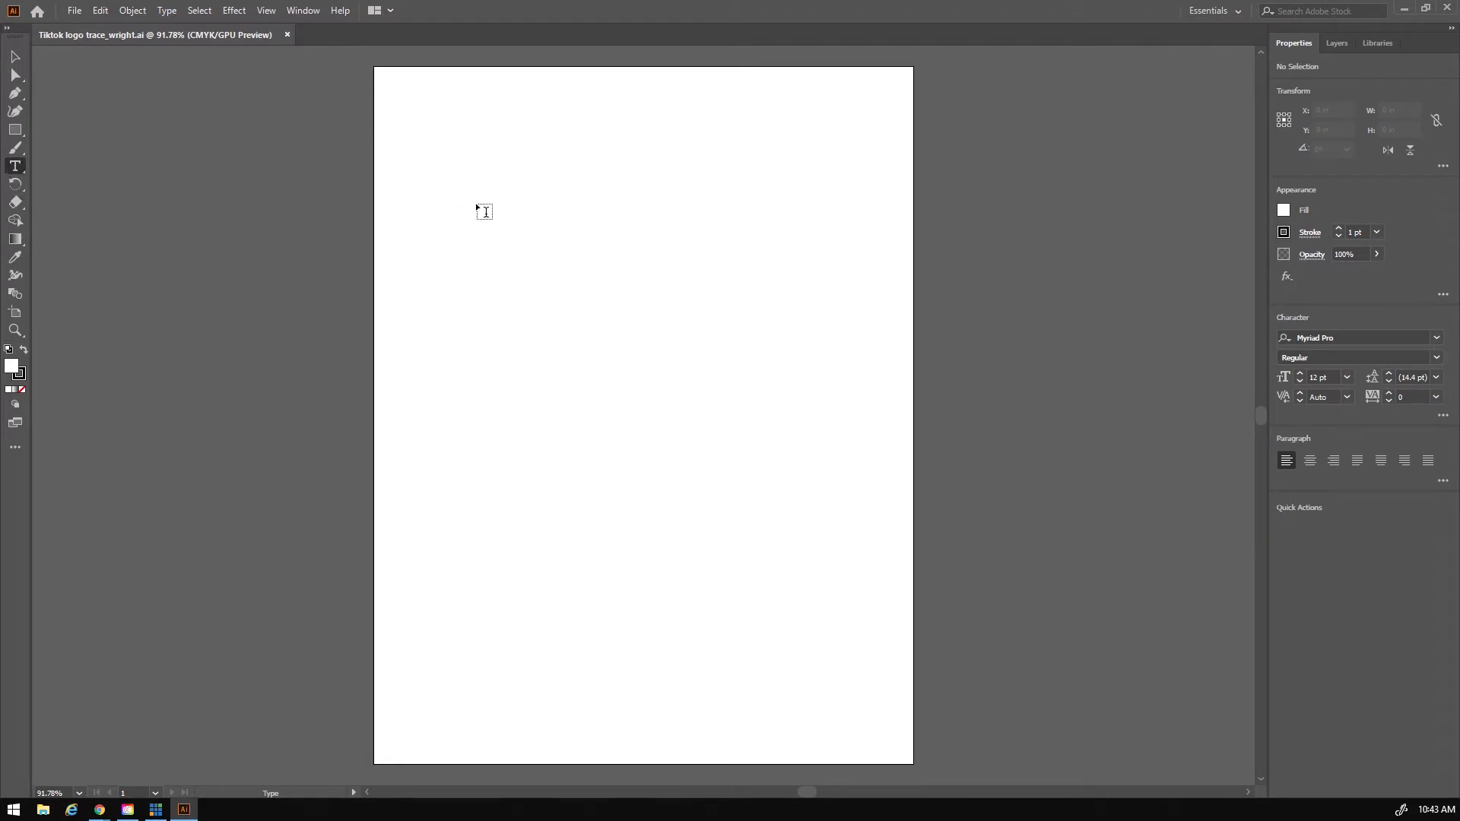
pyautogui.click(622, 112)
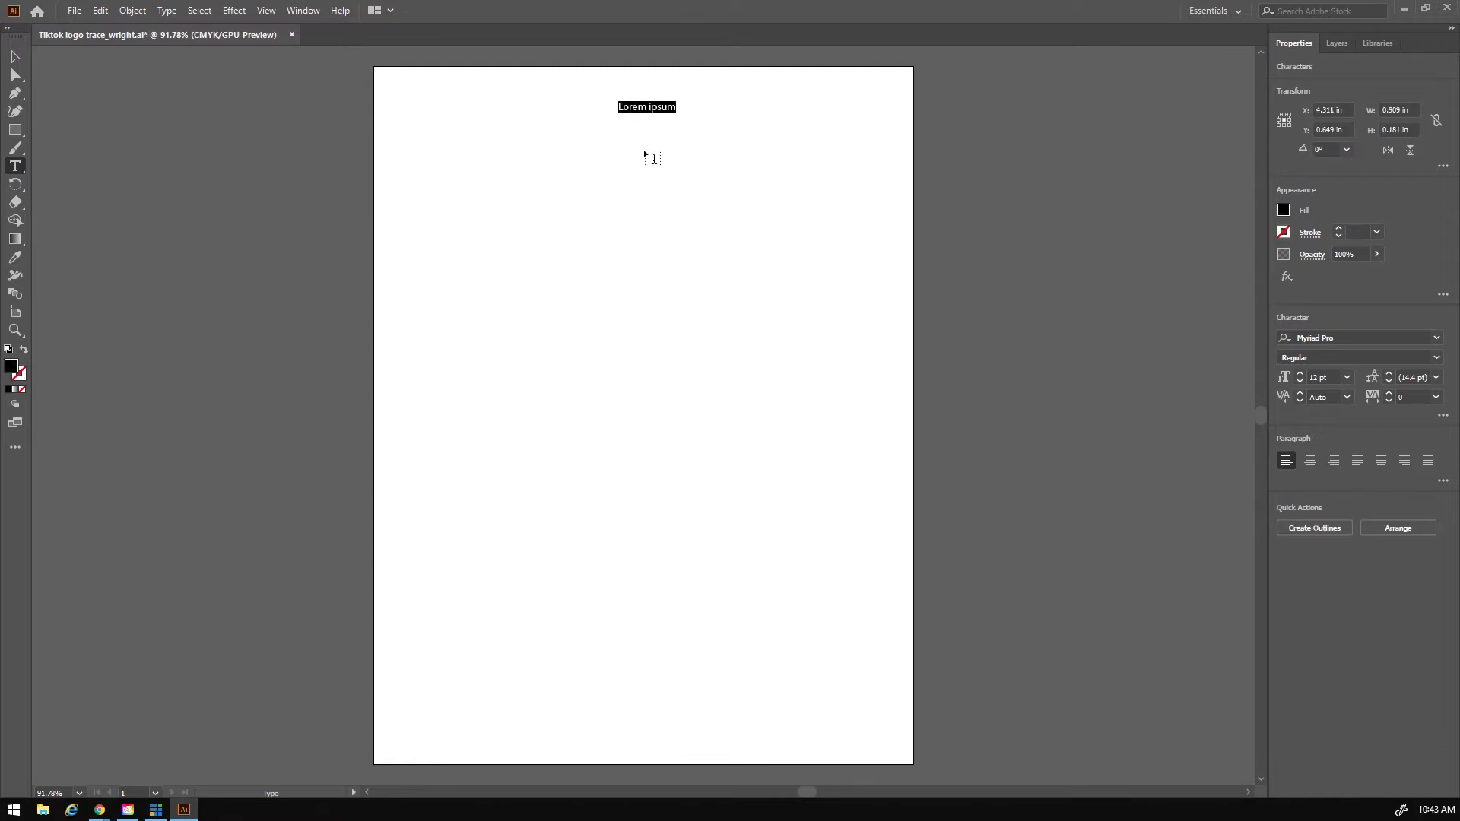
pyautogui.write('TikTok Logo Trace')
pyautogui.click(16, 57)
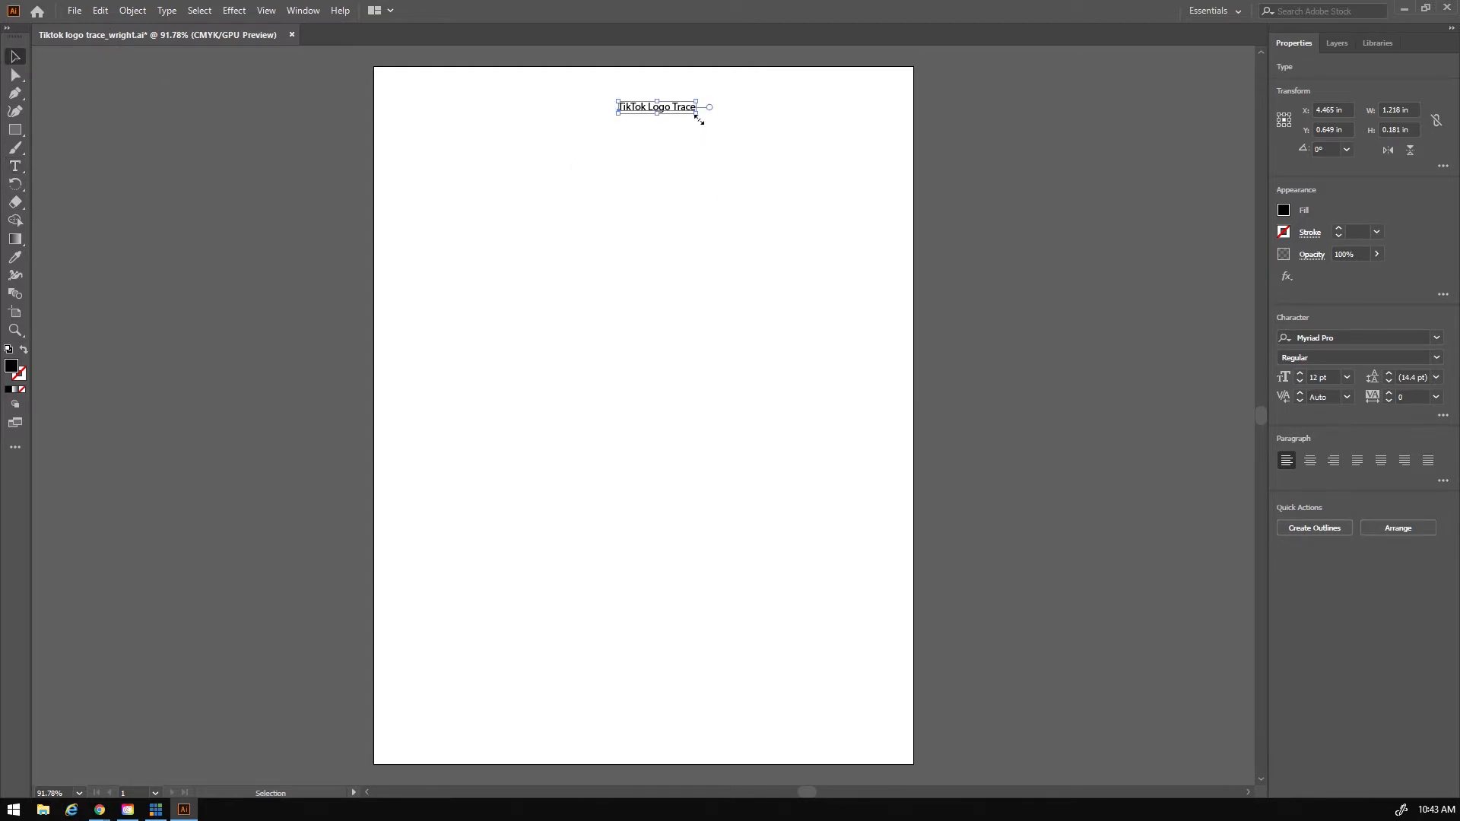
pyautogui.moveTo(698, 120); pyautogui.dragTo(885, 168)
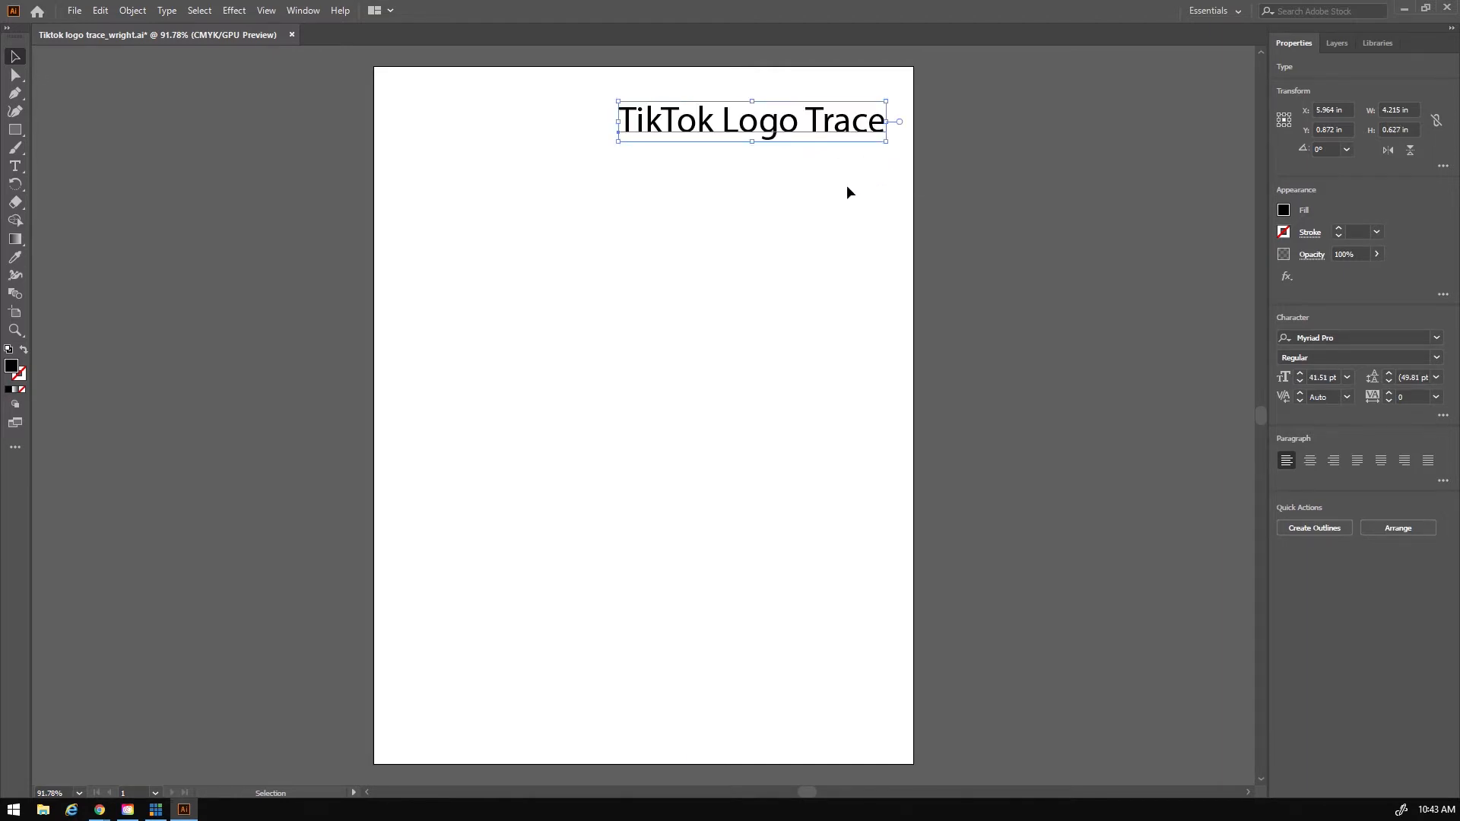
pyautogui.moveTo(783, 131)
pyautogui.mouseDown()
pyautogui.moveTo(772, 235)
pyautogui.moveTo(764, 171)
pyautogui.mouseUp()
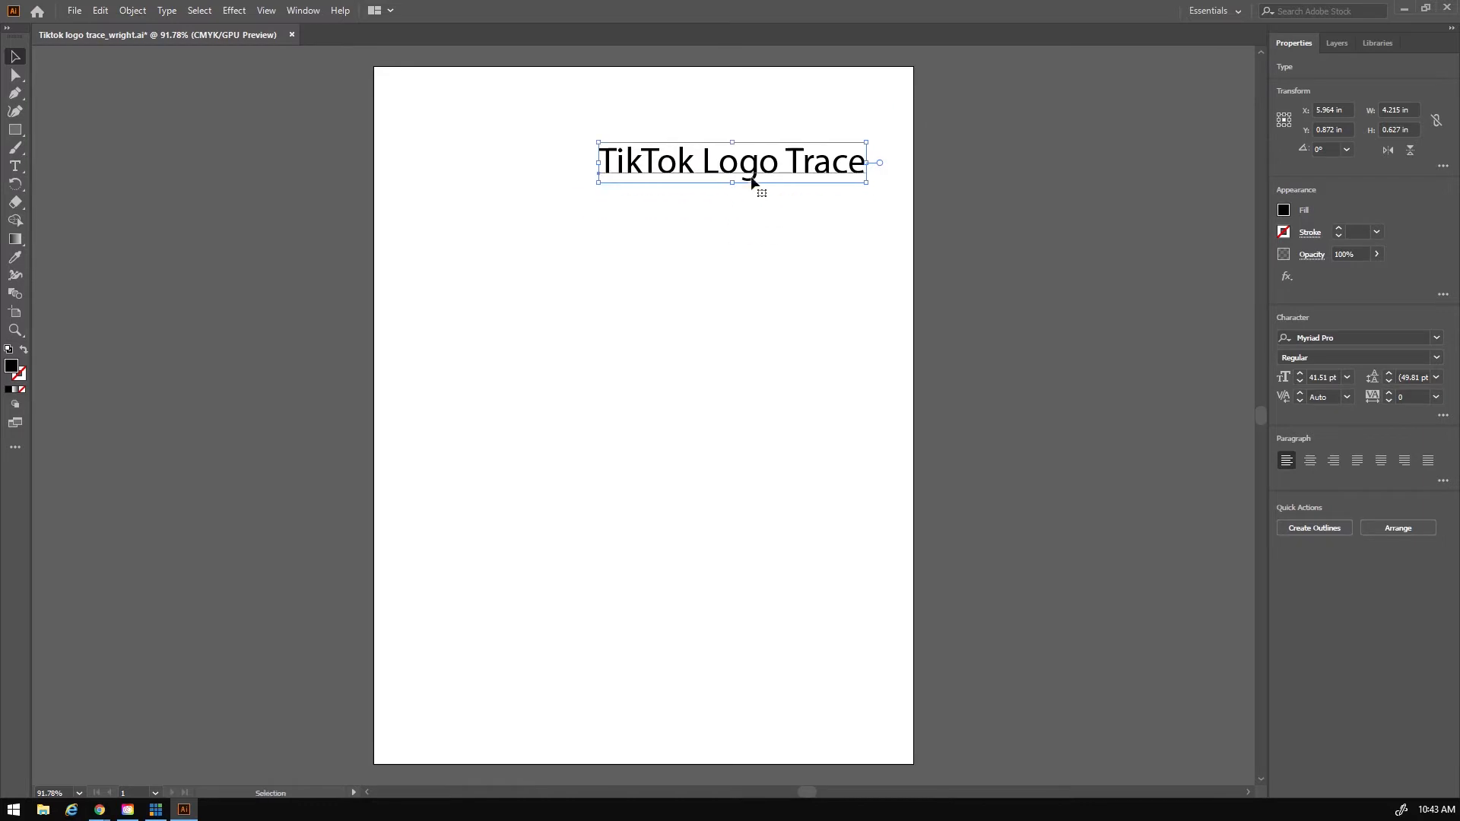
pyautogui.moveTo(599, 183)
pyautogui.mouseDown()
pyautogui.moveTo(616, 235)
pyautogui.moveTo(482, 218)
pyautogui.moveTo(510, 372)
pyautogui.moveTo(489, 150)
pyautogui.moveTo(492, 297)
pyautogui.moveTo(517, 274)
pyautogui.moveTo(538, 311)
pyautogui.moveTo(426, 312)
pyautogui.moveTo(544, 295)
pyautogui.moveTo(525, 309)
pyautogui.mouseUp()
pyautogui.moveTo(471, 313); pyautogui.dragTo(523, 354)
pyautogui.hotkey('ctrl', 'z')
# Step: Move the title slightly up the page and scale it to about 41 pt
pyautogui.moveTo(714, 163); pyautogui.dragTo(718, 135)
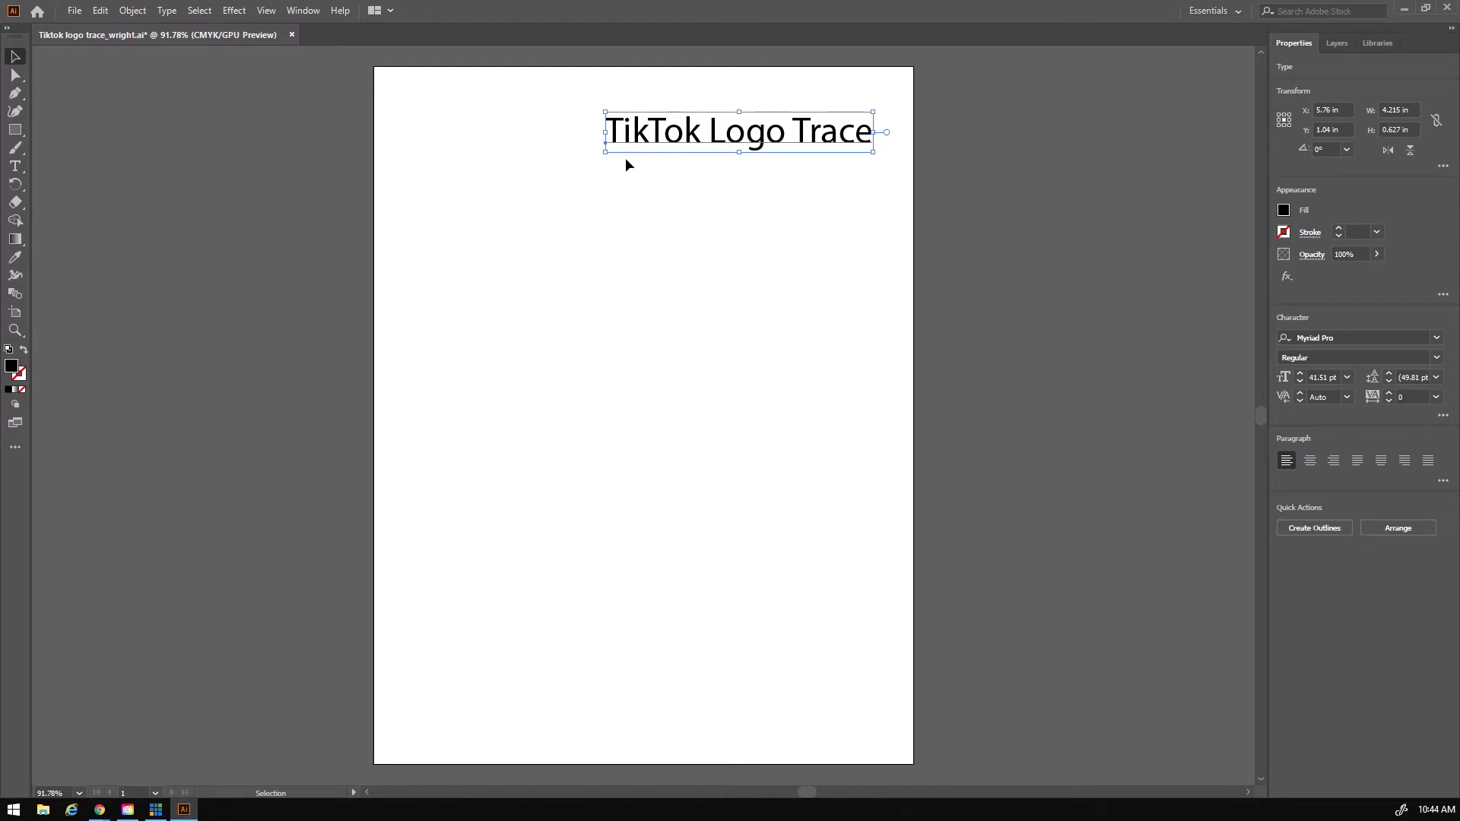
pyautogui.moveTo(608, 152); pyautogui.dragTo(574, 152)
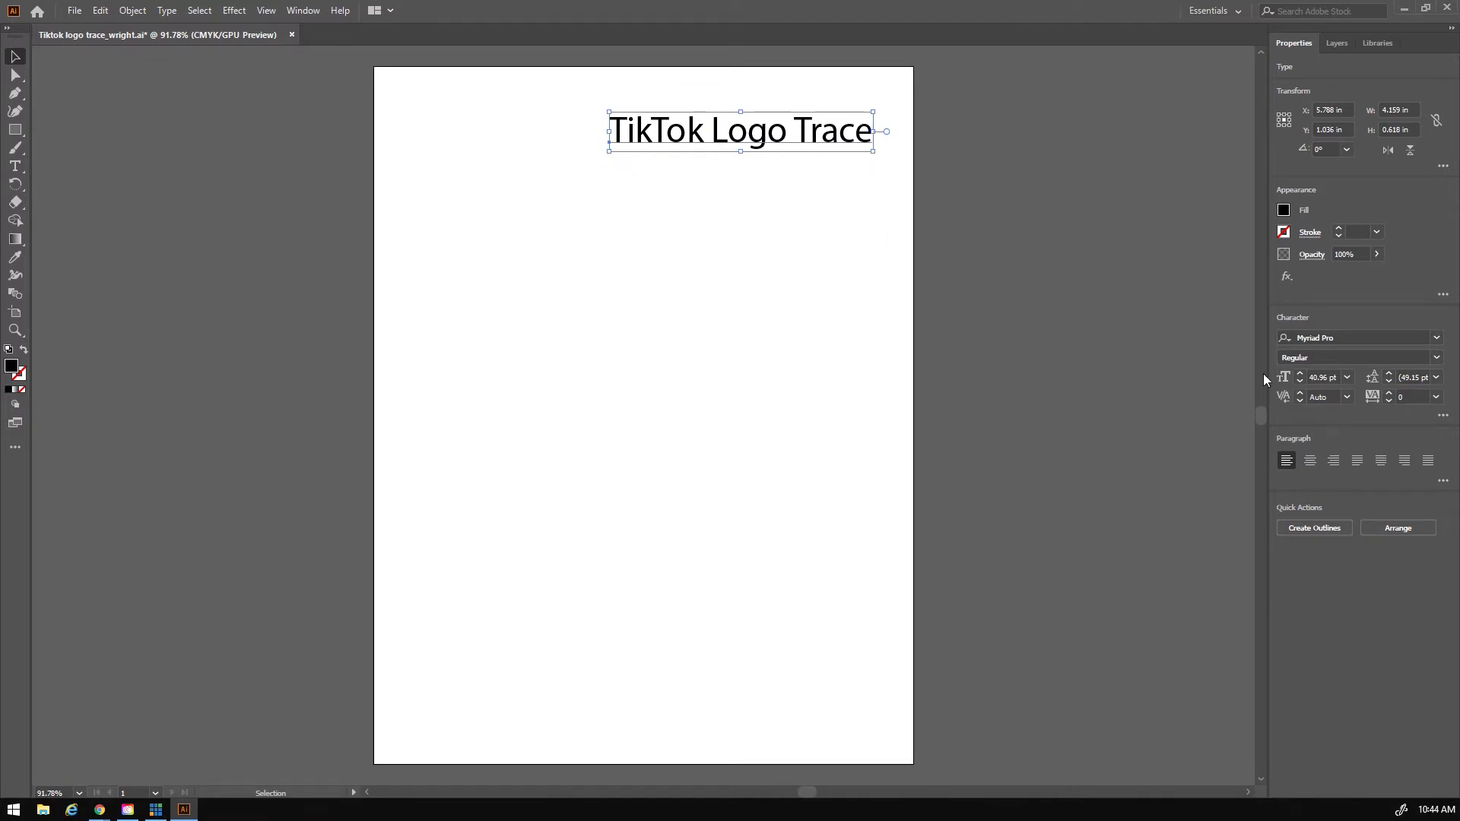
# Step: Set the title's font to Showcard Gothic and move the title fully onto the page, close to its upper edge
pyautogui.click(1346, 339)
pyautogui.click(1434, 339)
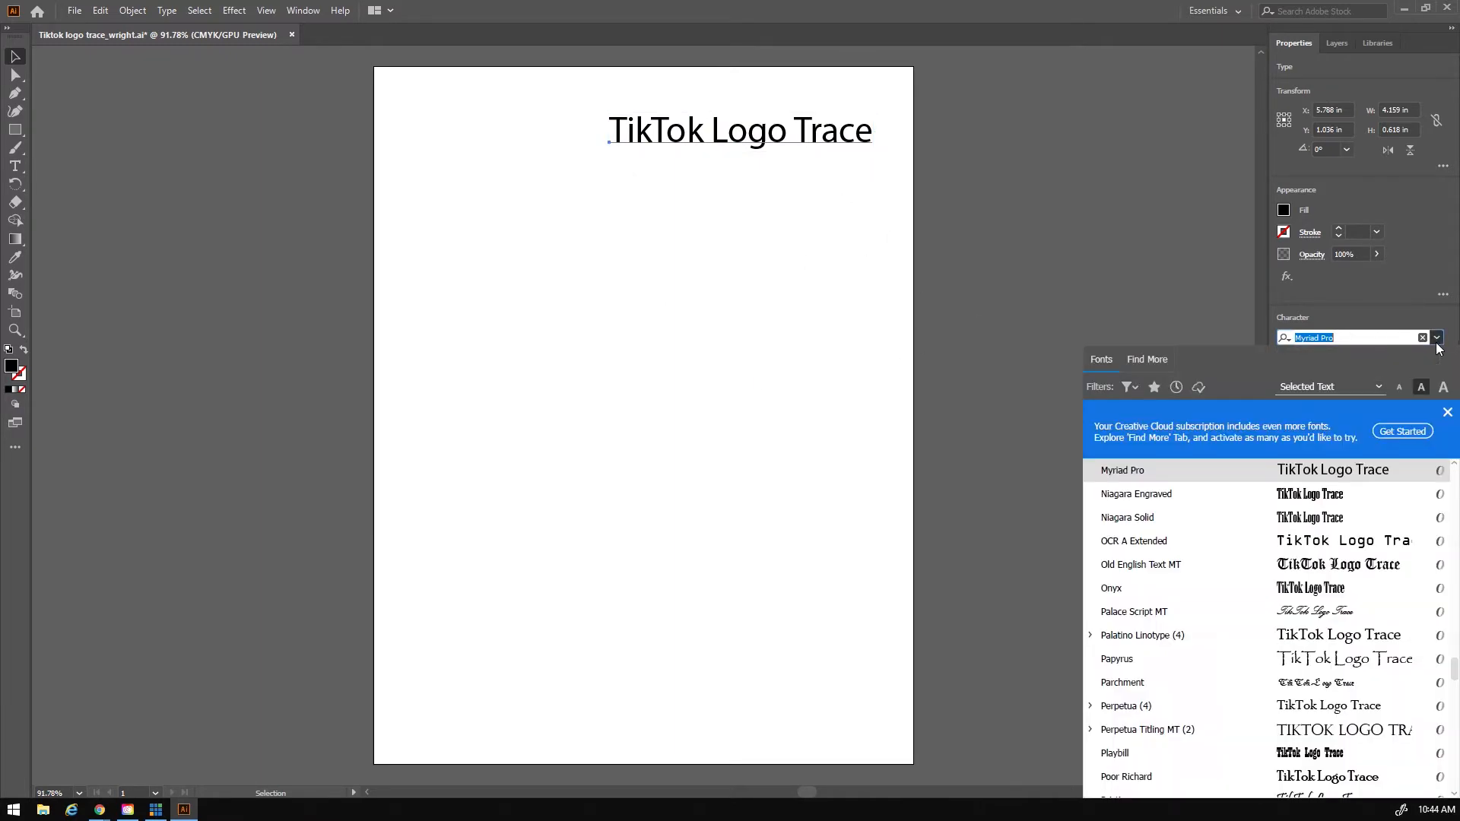
pyautogui.scroll(-10, 1209, 544)
pyautogui.scroll(3, 1212, 552)
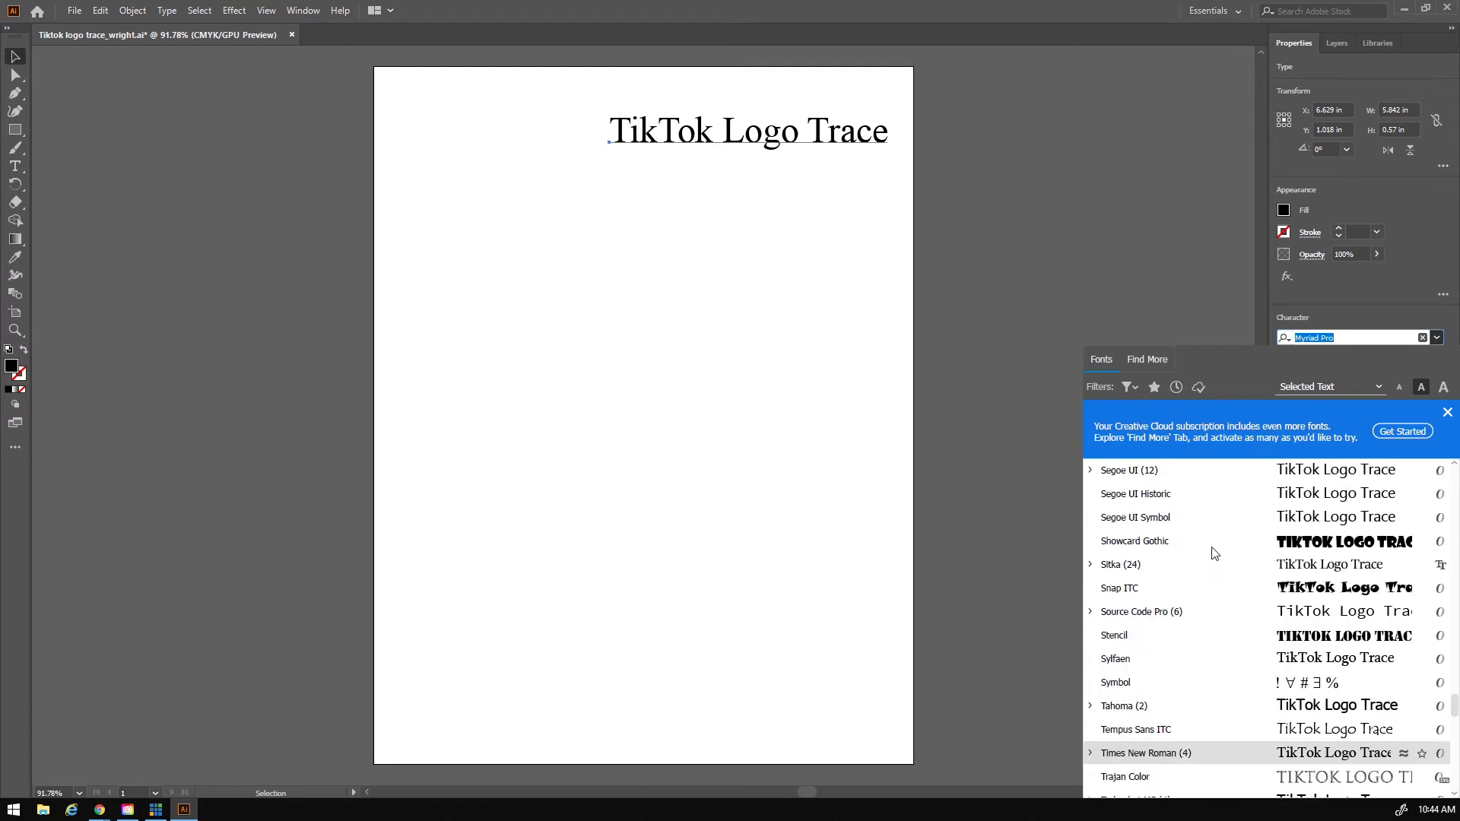
pyautogui.click(1151, 544)
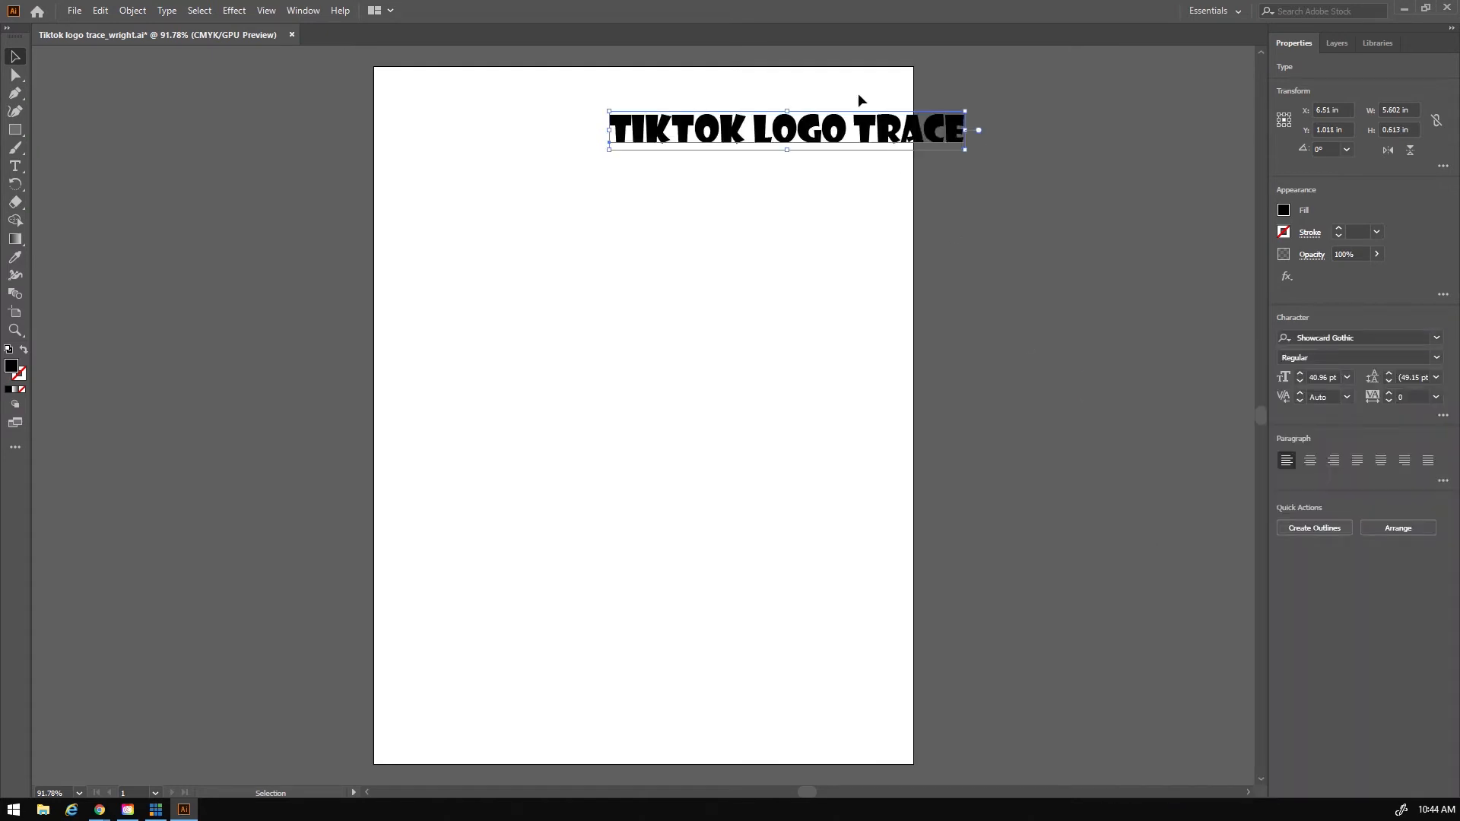
pyautogui.moveTo(865, 136); pyautogui.dragTo(793, 110)
# Step: Add a 12 pt line with the author's name and "- BLOCK 1", and place it beneath the right half of the title
pyautogui.click(15, 167)
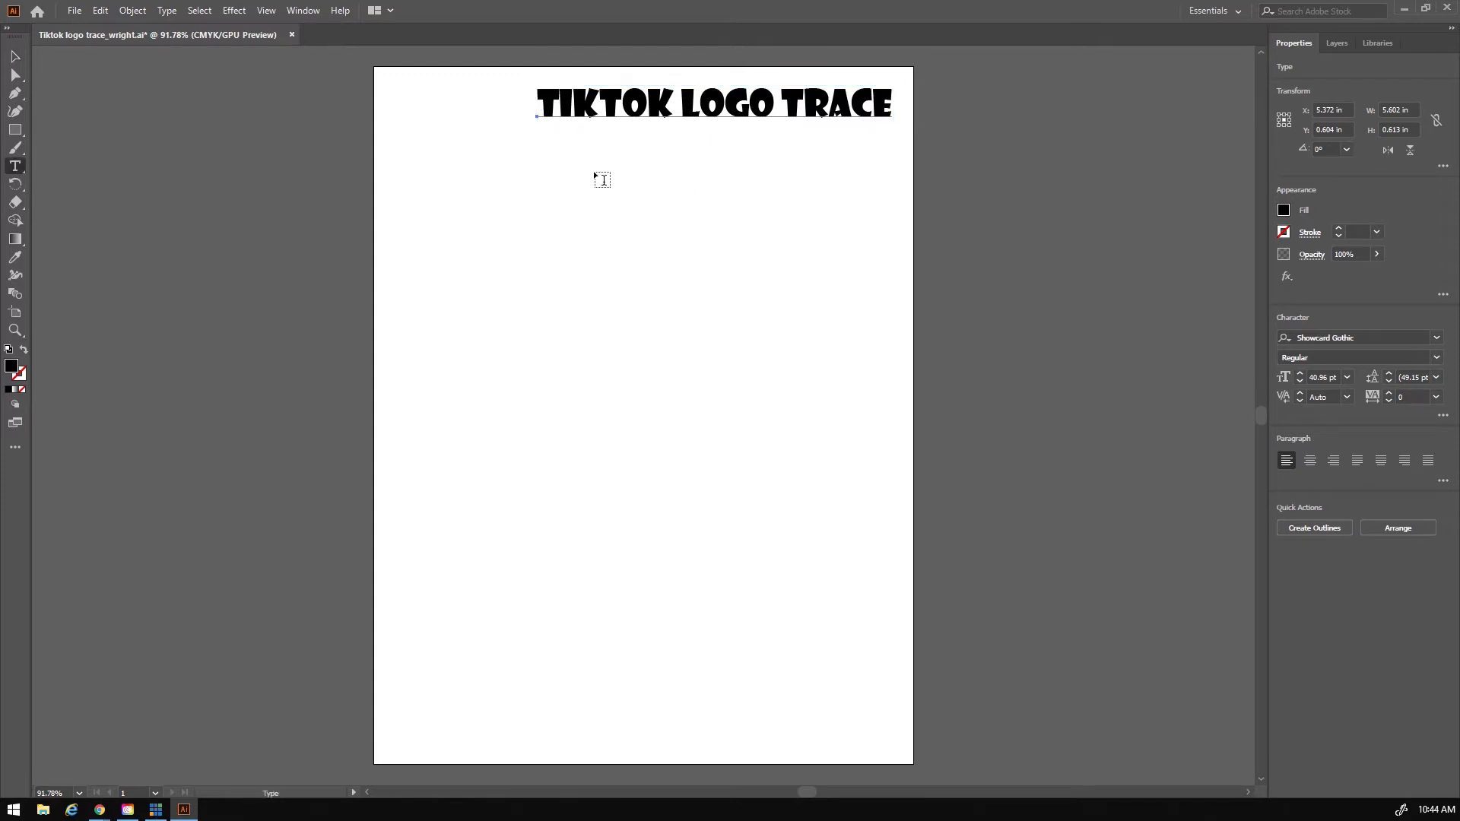
pyautogui.click(672, 139)
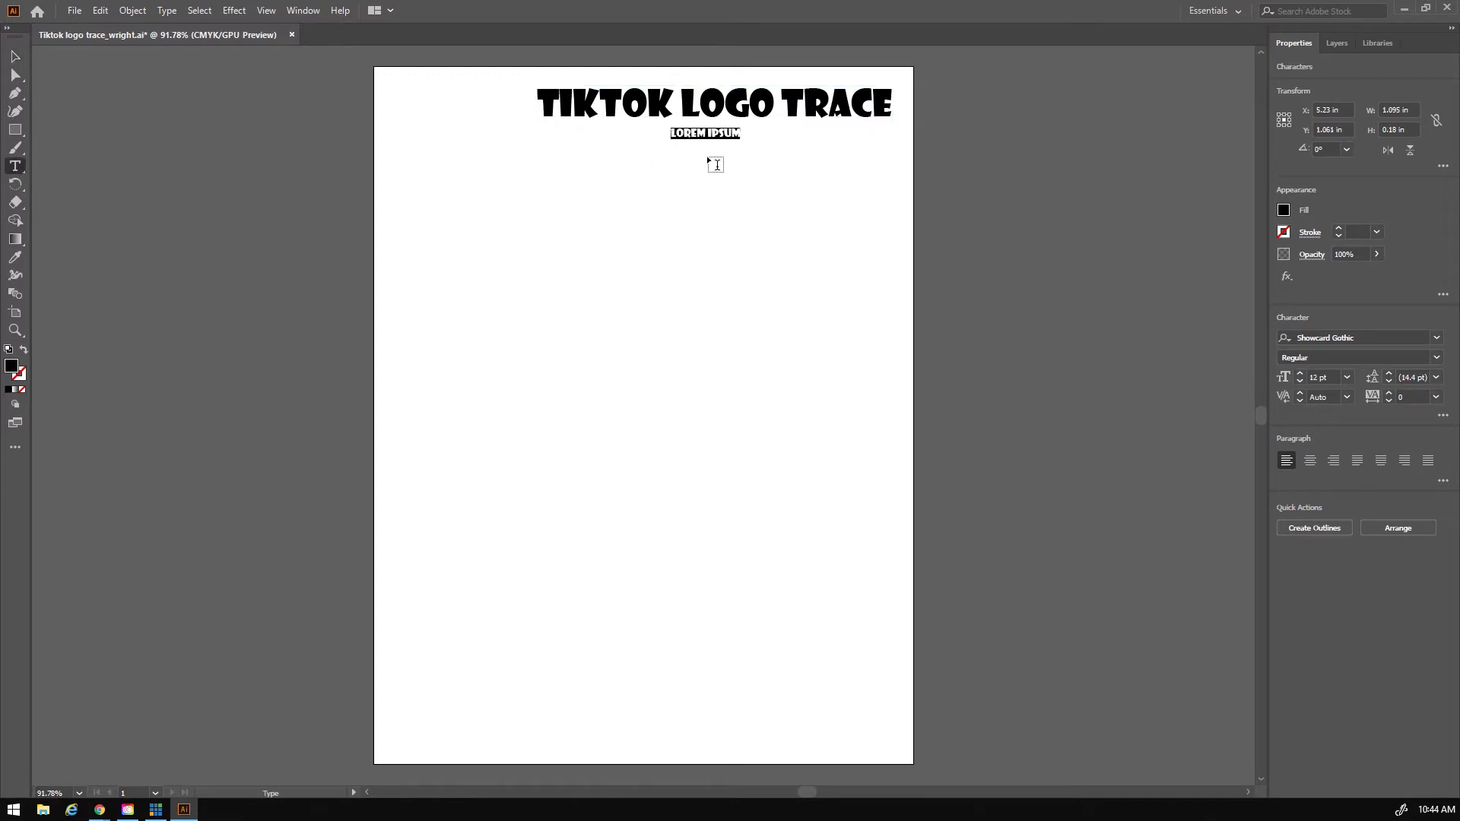
pyautogui.write('MR. WRIGHT - BLOCK 1')
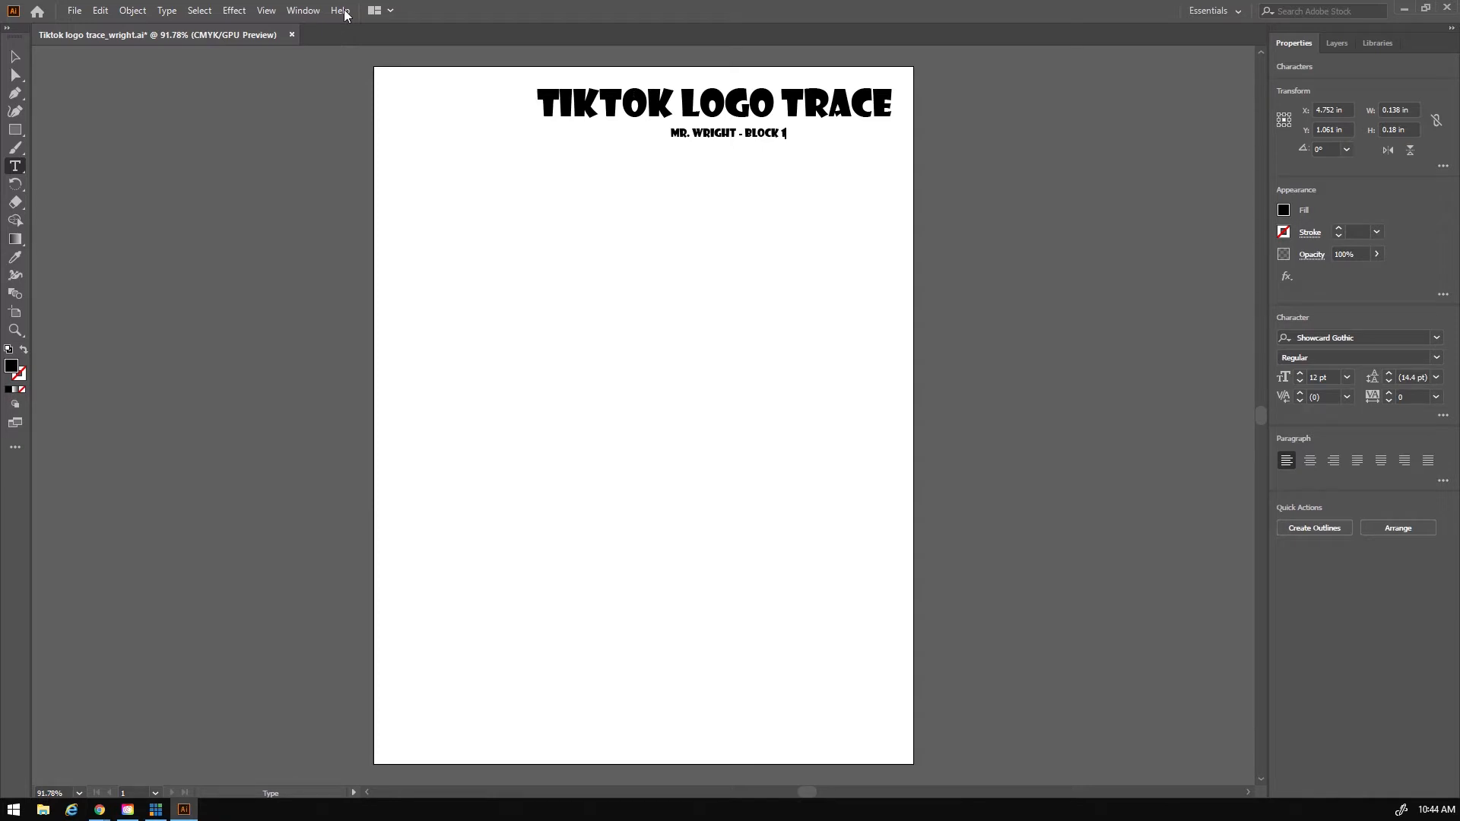
pyautogui.click(15, 57)
pyautogui.moveTo(758, 135); pyautogui.dragTo(815, 137)
pyautogui.click(757, 184)
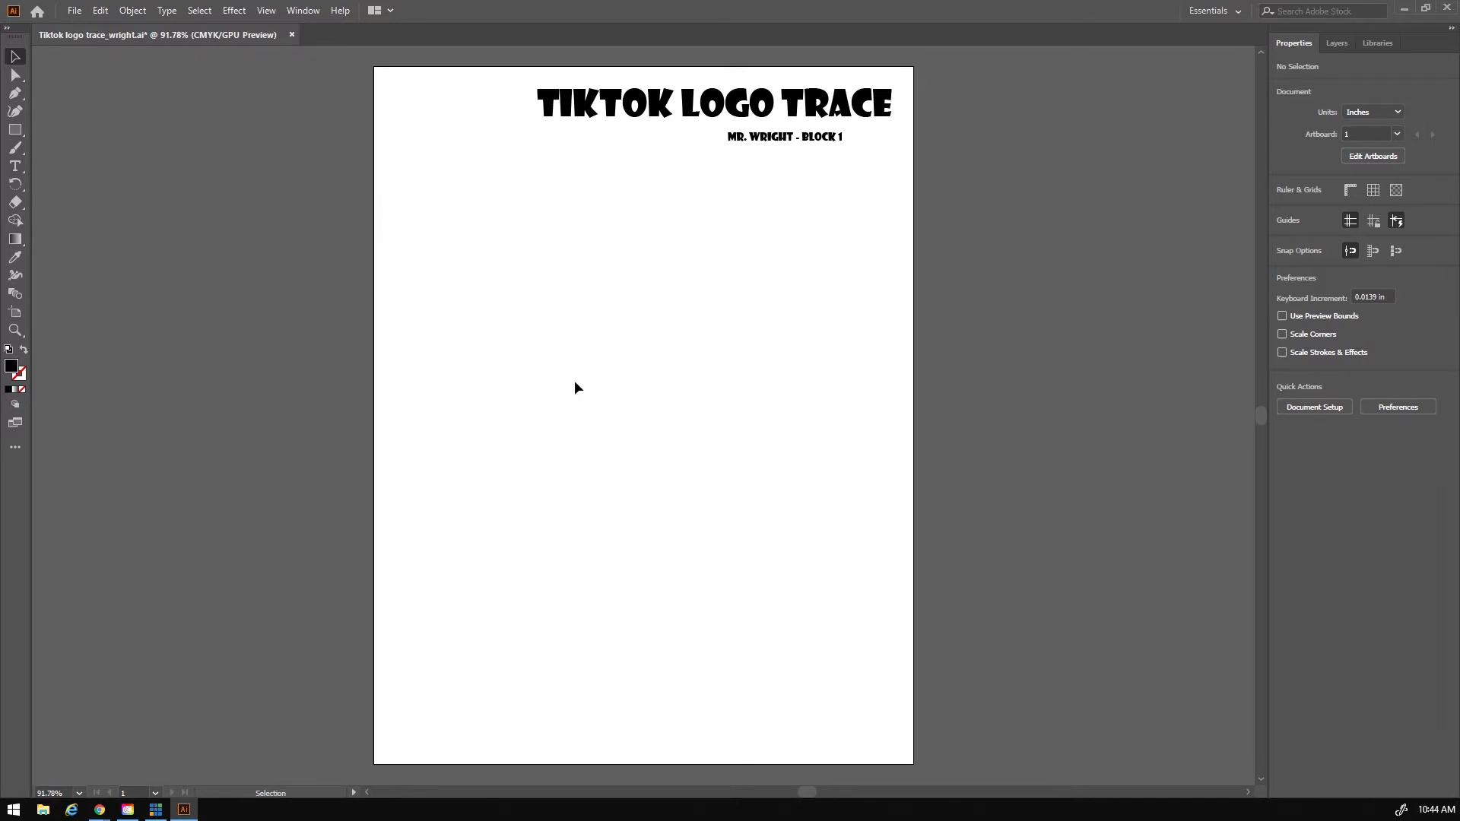
pyautogui.moveTo(816, 144); pyautogui.dragTo(835, 145)
pyautogui.click(664, 380)
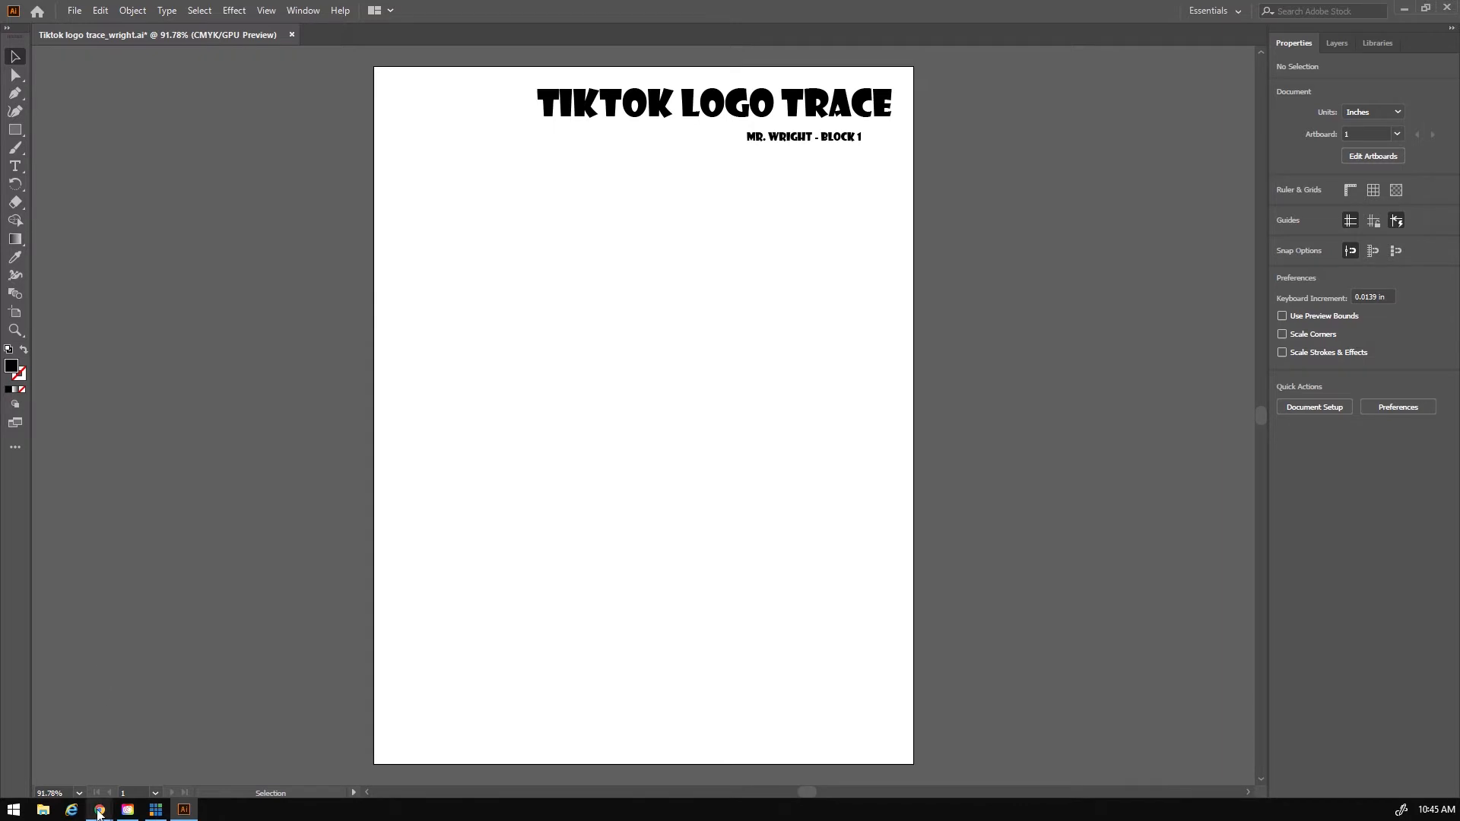
# Step: Switch to Chrome and search Google Images for "TikTok Logo" in a new tab
pyautogui.moveTo(109, 814)
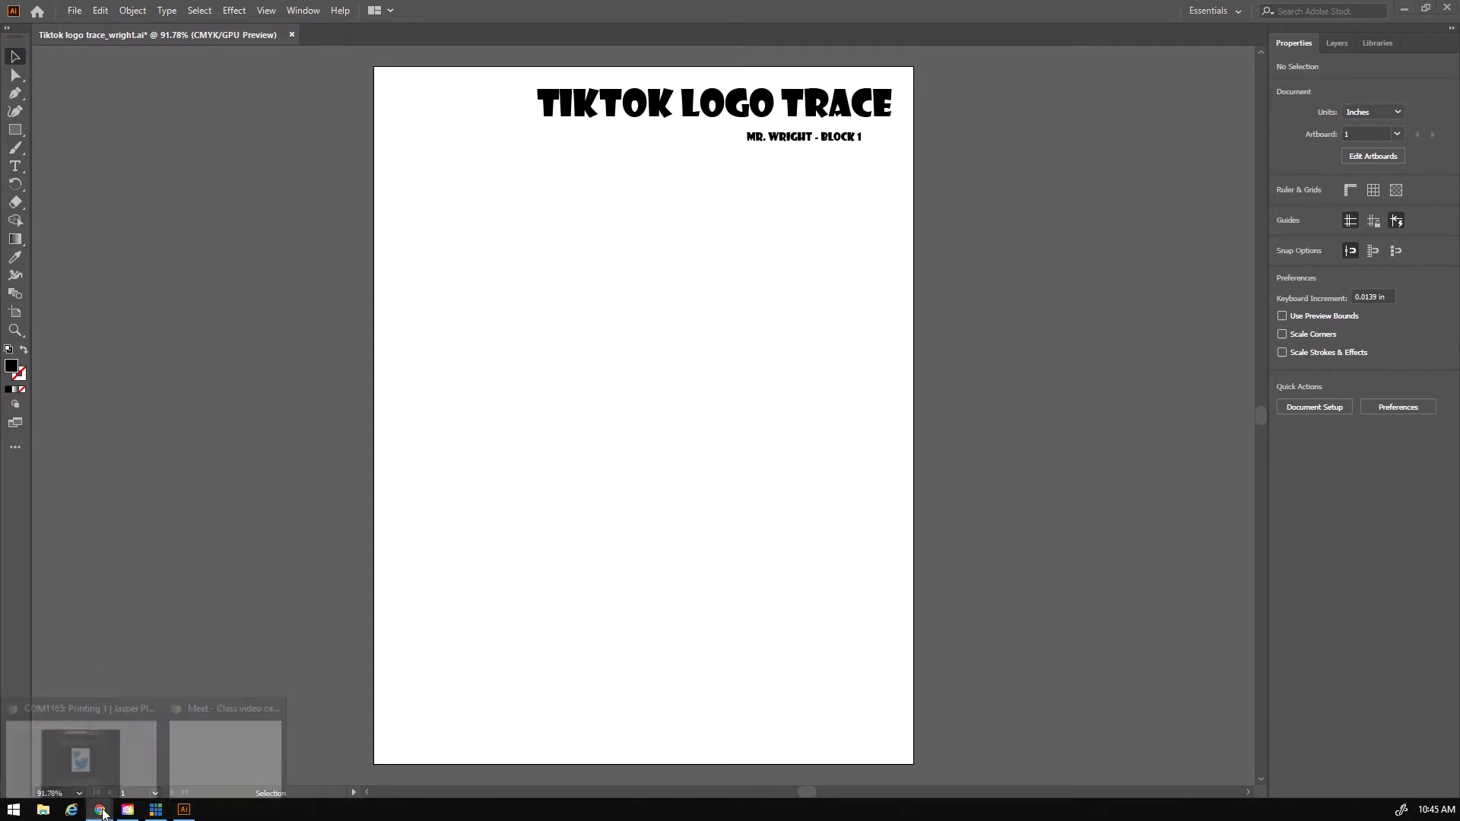
pyautogui.click(106, 767)
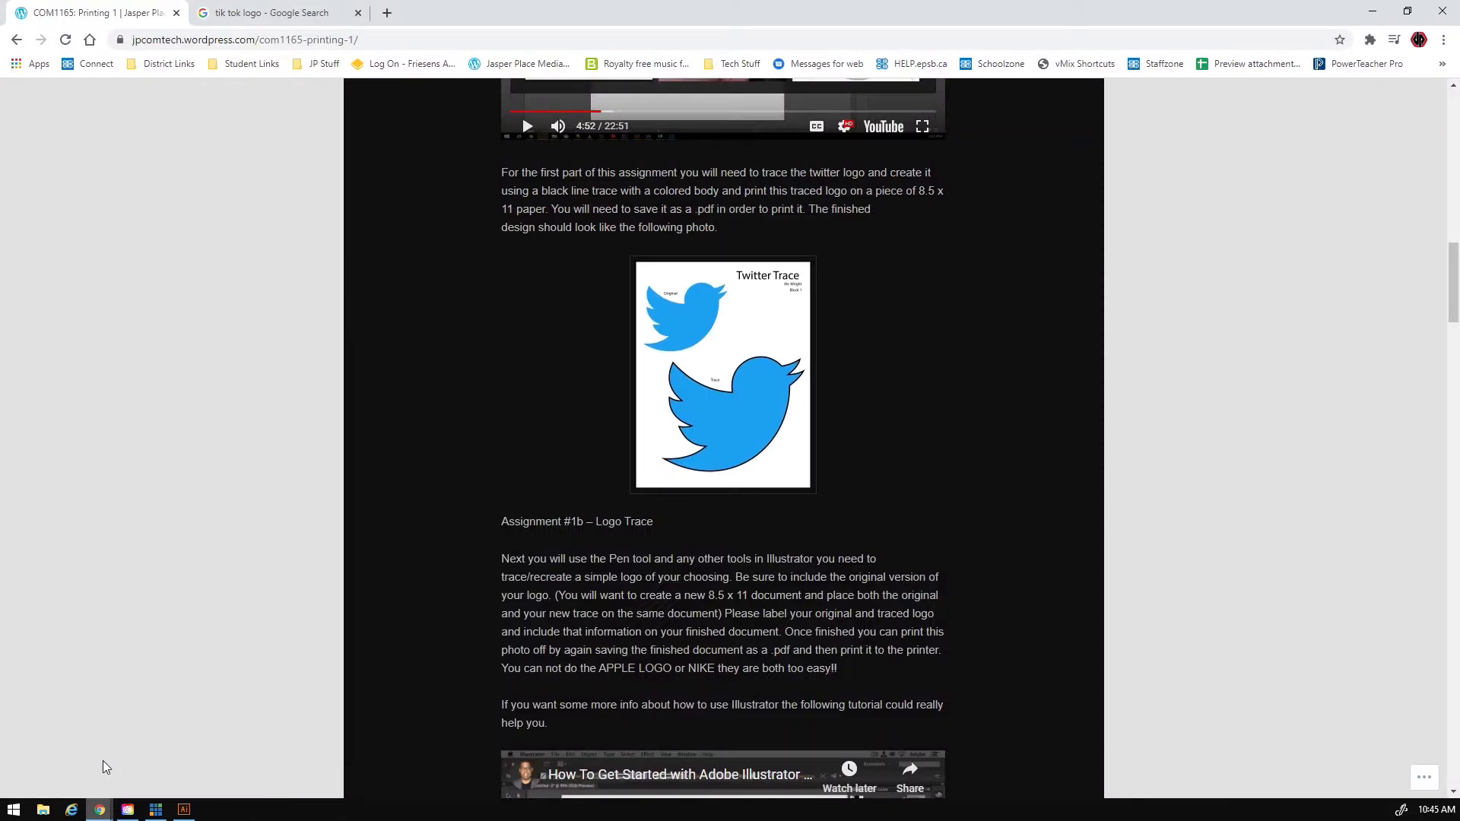
pyautogui.click(387, 14)
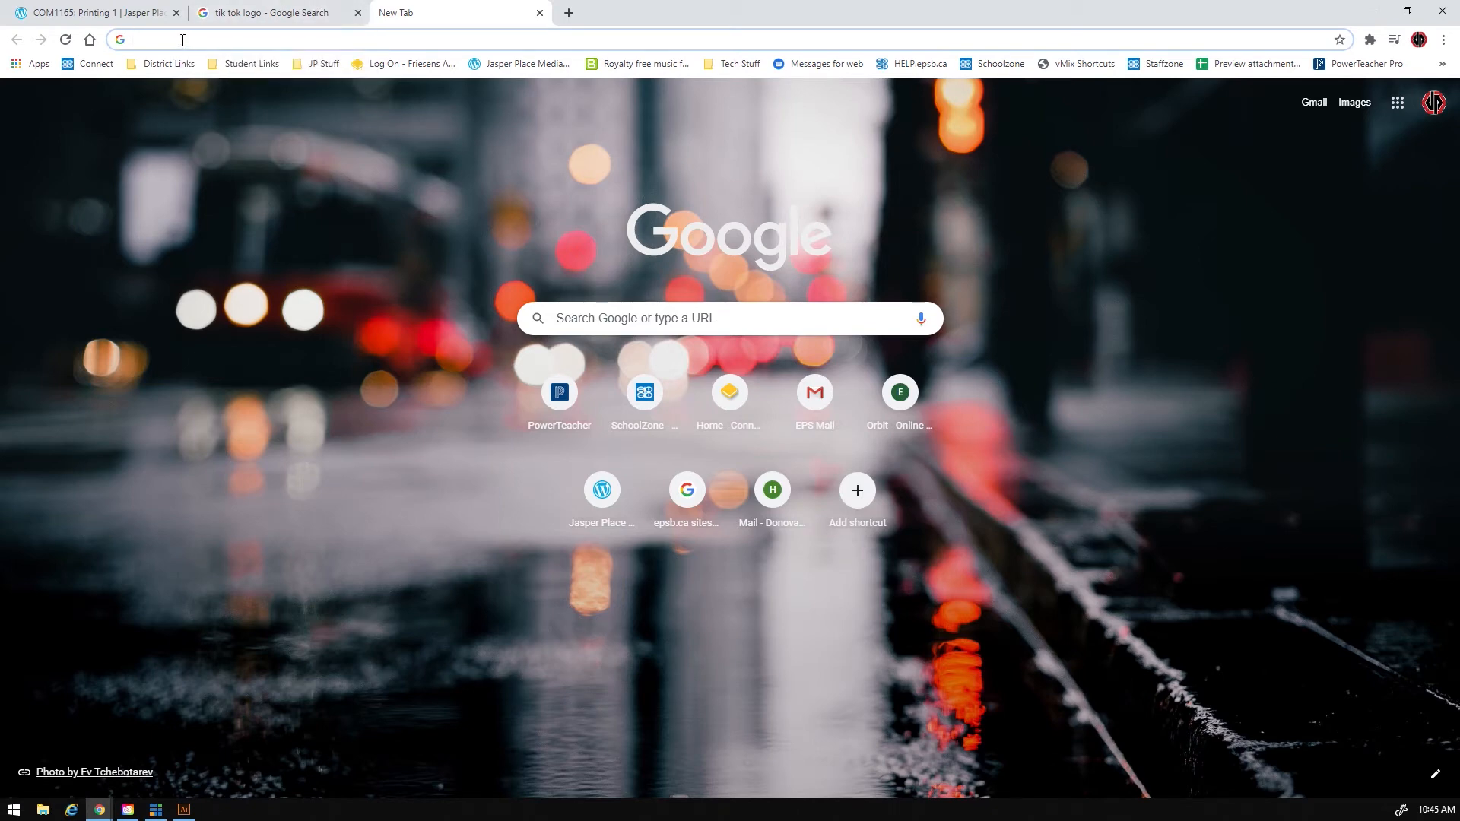
pyautogui.click(630, 321)
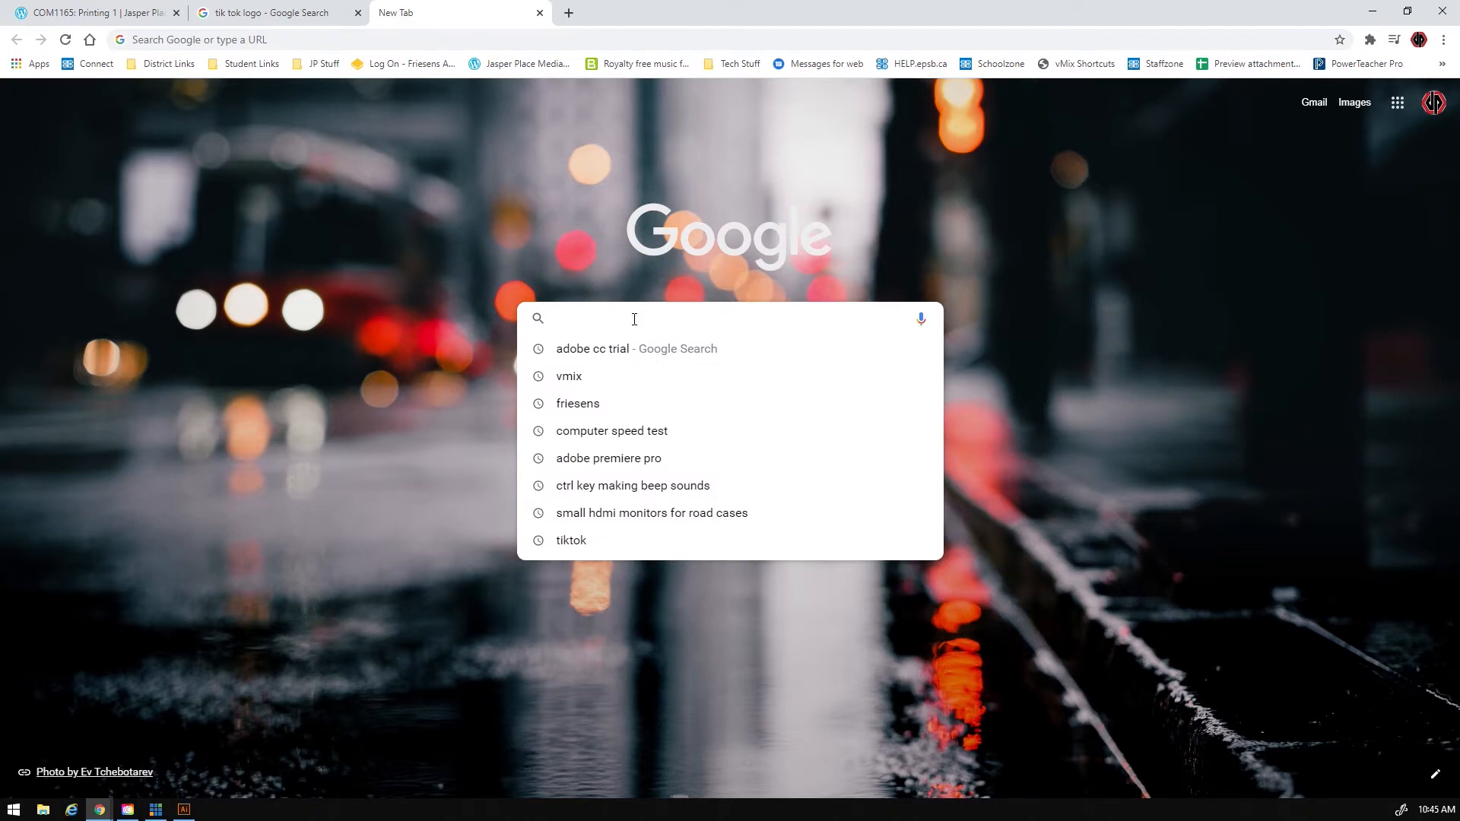
pyautogui.write('TikTok Logo')
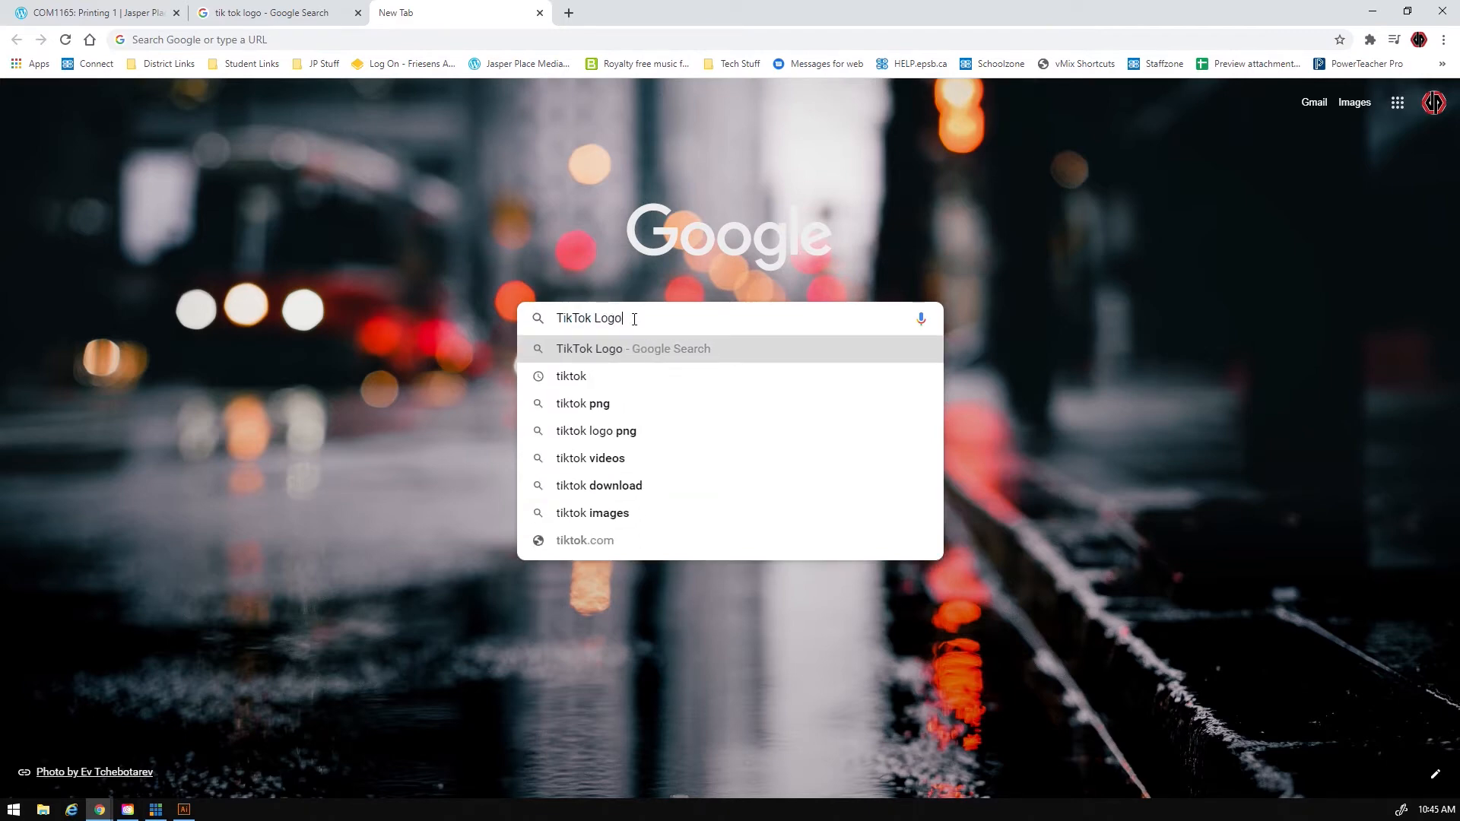
pyautogui.press('Return')
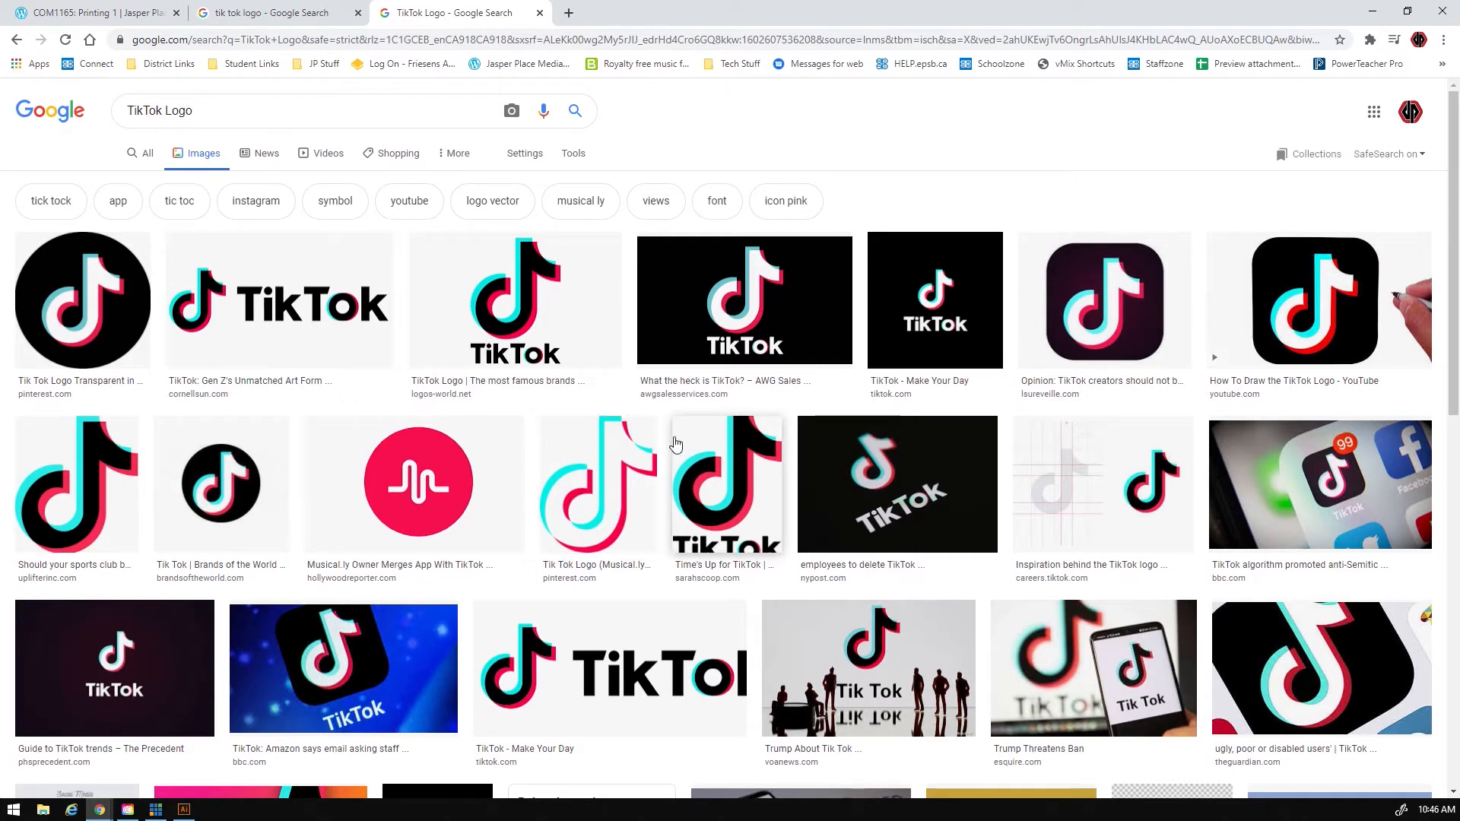
# Step: Browse the image results and open the preview of the Uplifter Inc. TikTok note logo with a transparent background
pyautogui.scroll(-2, 673, 443)
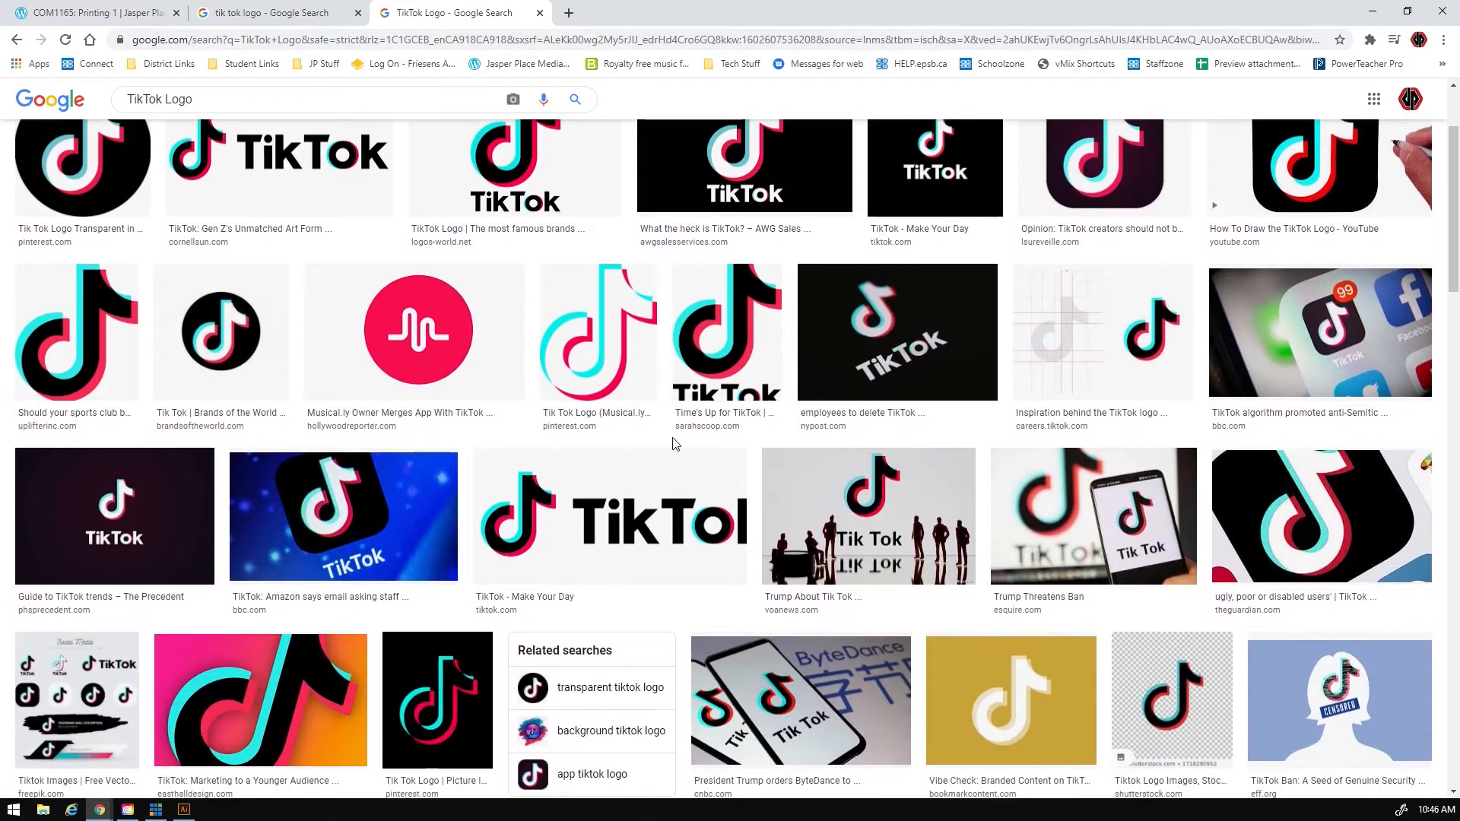
pyautogui.scroll(2, 235, 350)
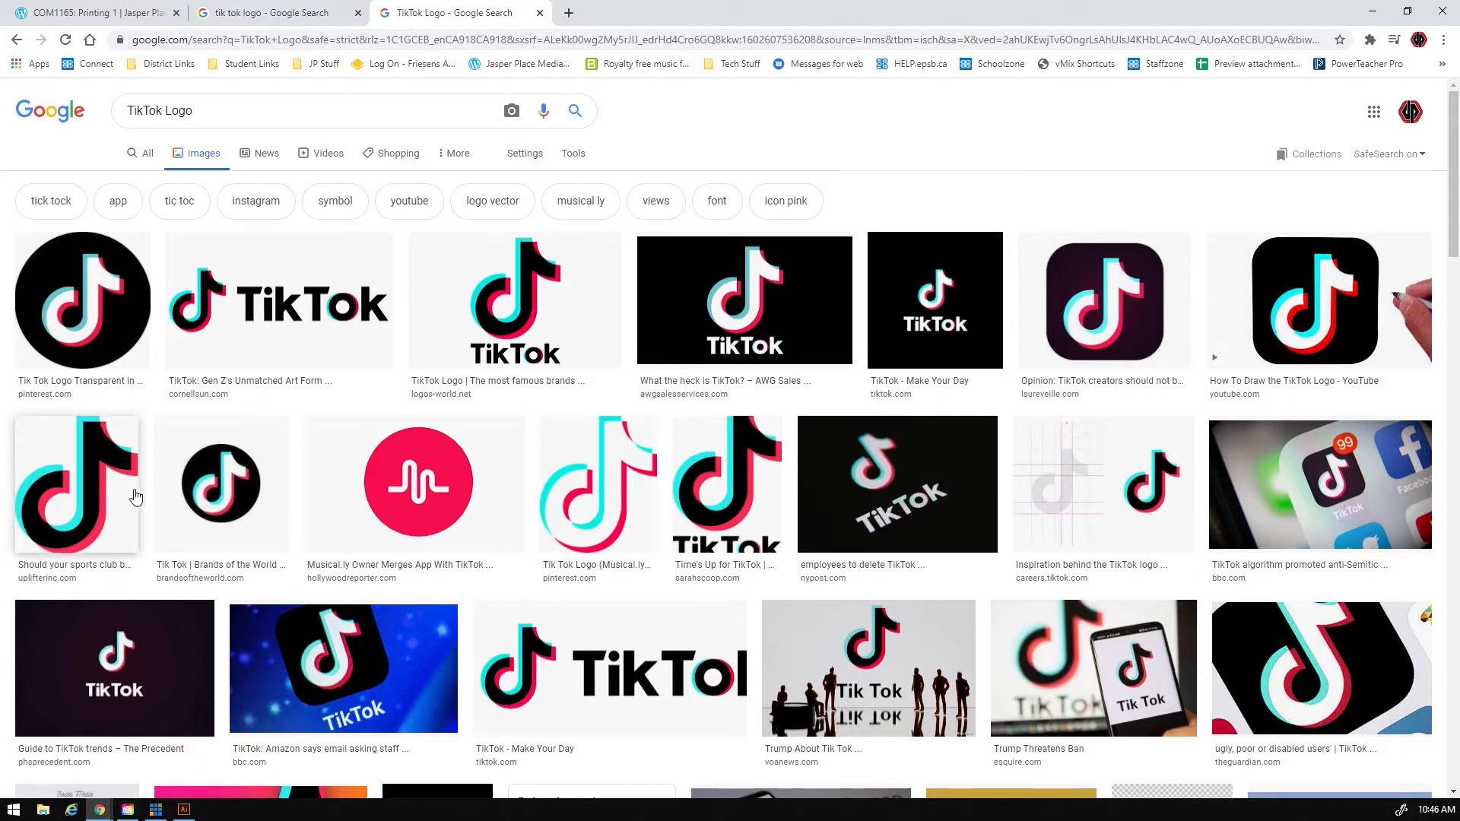
pyautogui.click(86, 482)
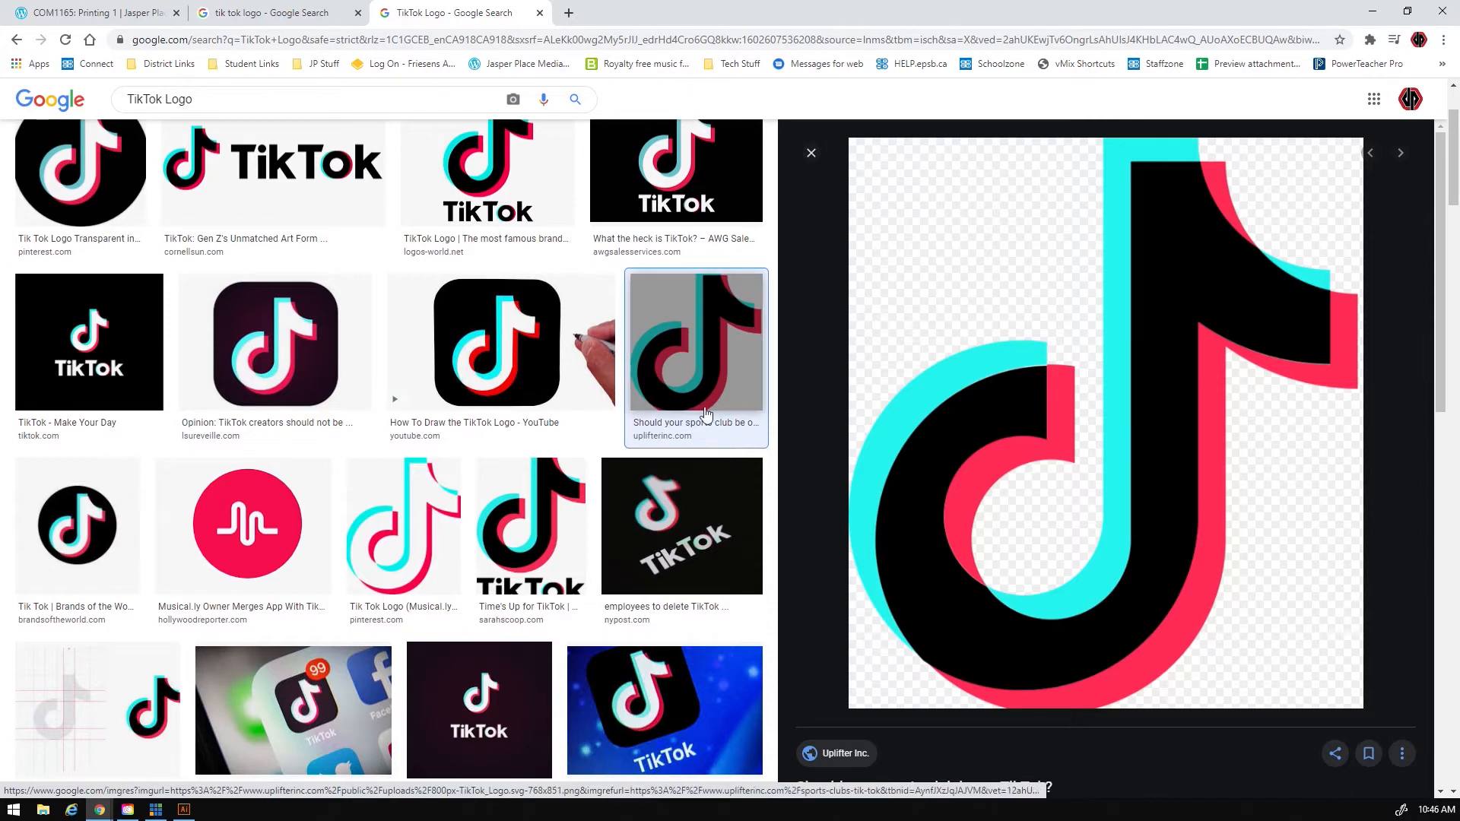
pyautogui.scroll(-3, 1095, 564)
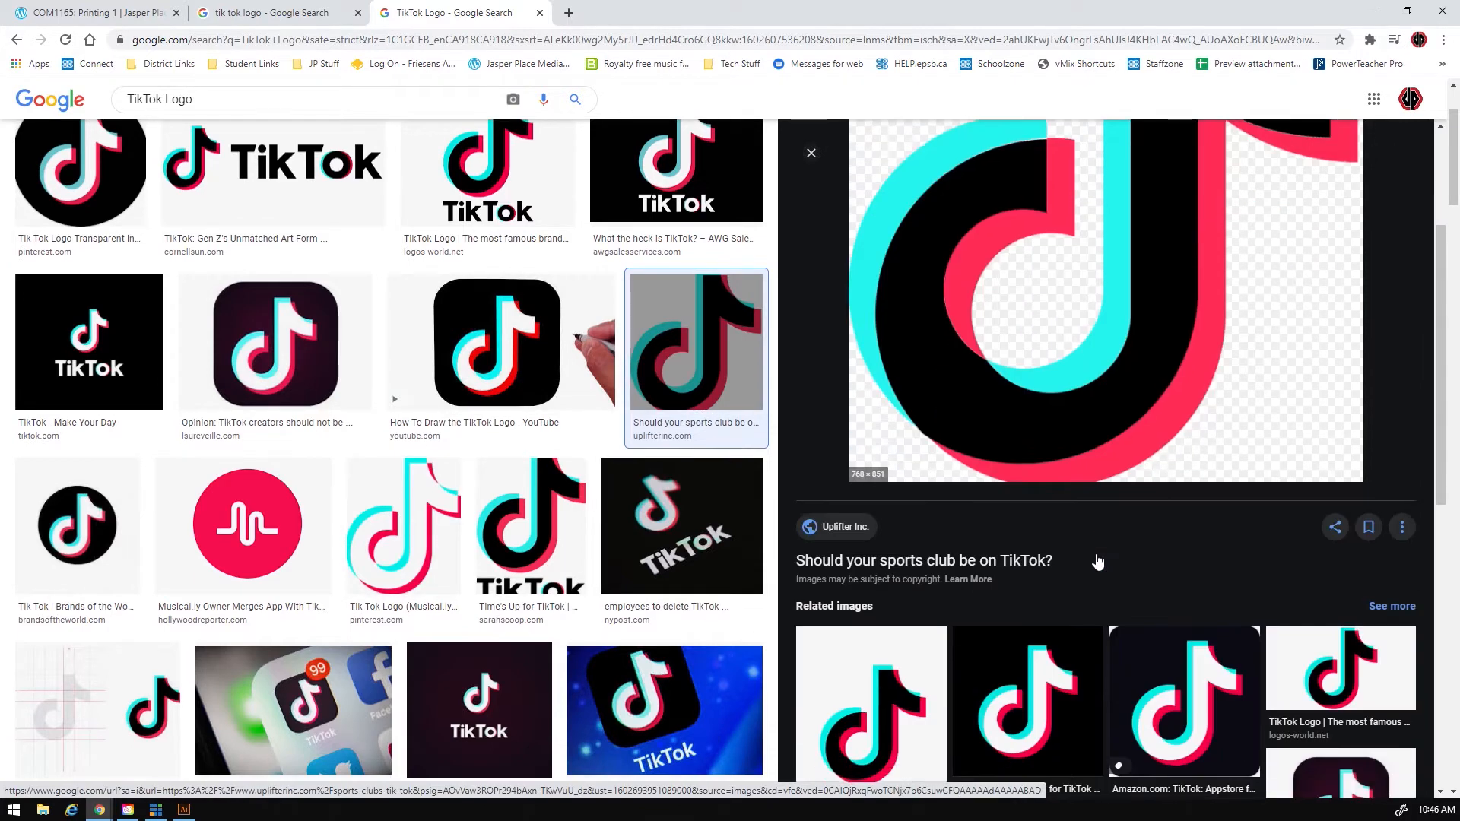
pyautogui.scroll(1, 1094, 565)
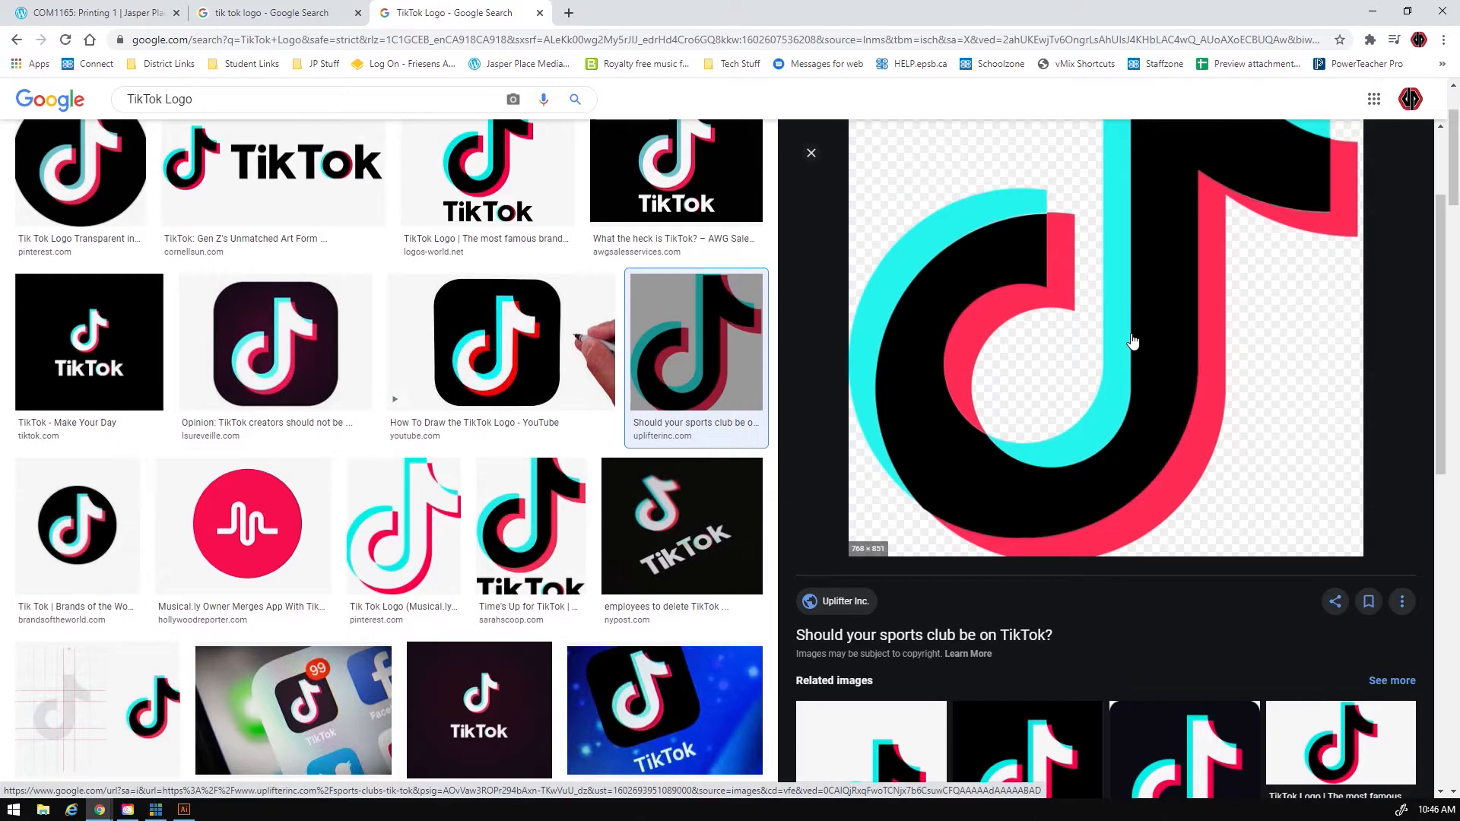
pyautogui.scroll(2, 1129, 342)
# Step: Save the previewed logo image as "tiktoklogo" in the Printing folder of Covid Block 1, and switch back to Illustrator
pyautogui.rightClick(1115, 397)
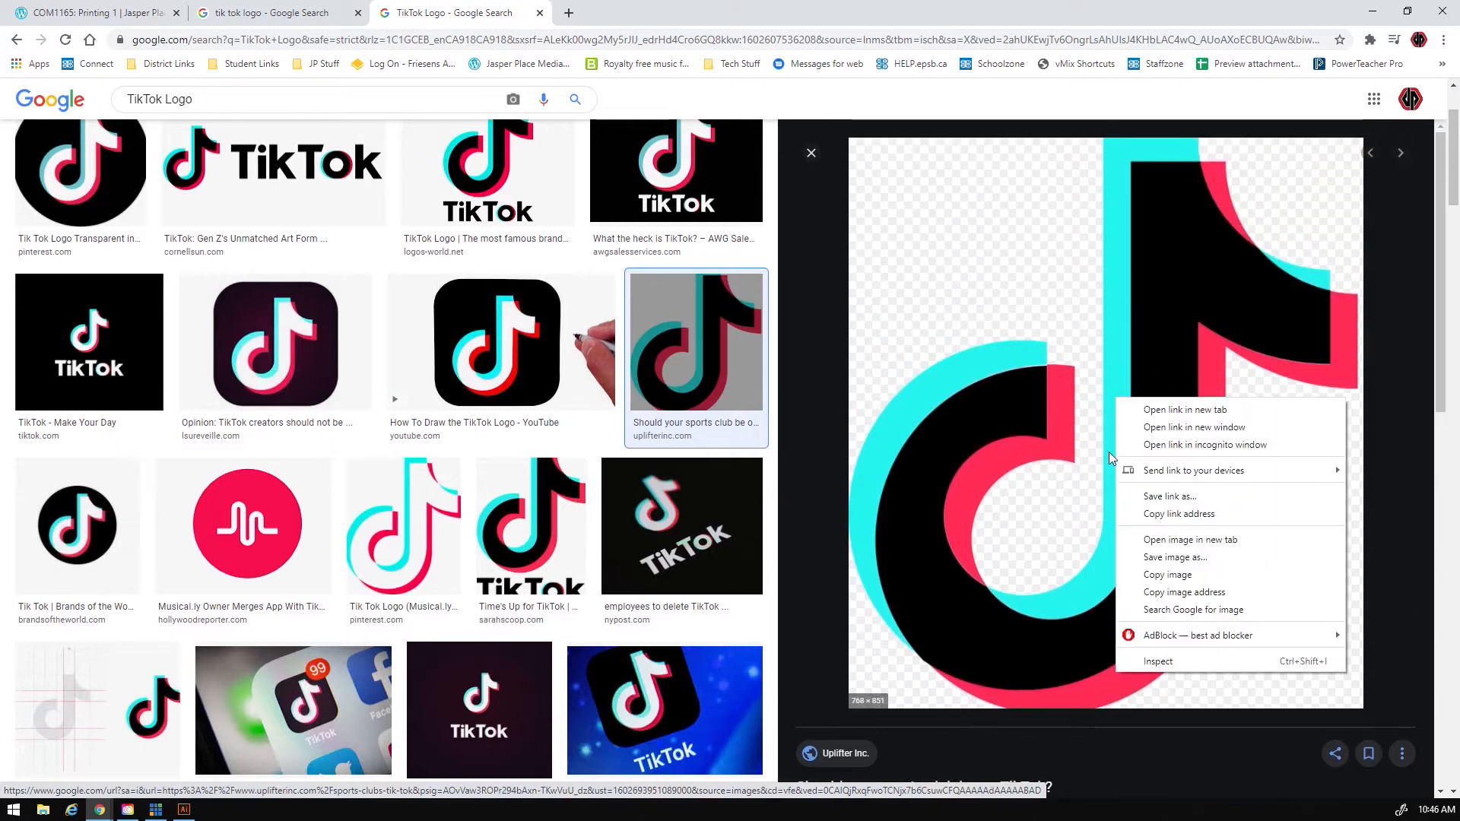
pyautogui.click(1179, 559)
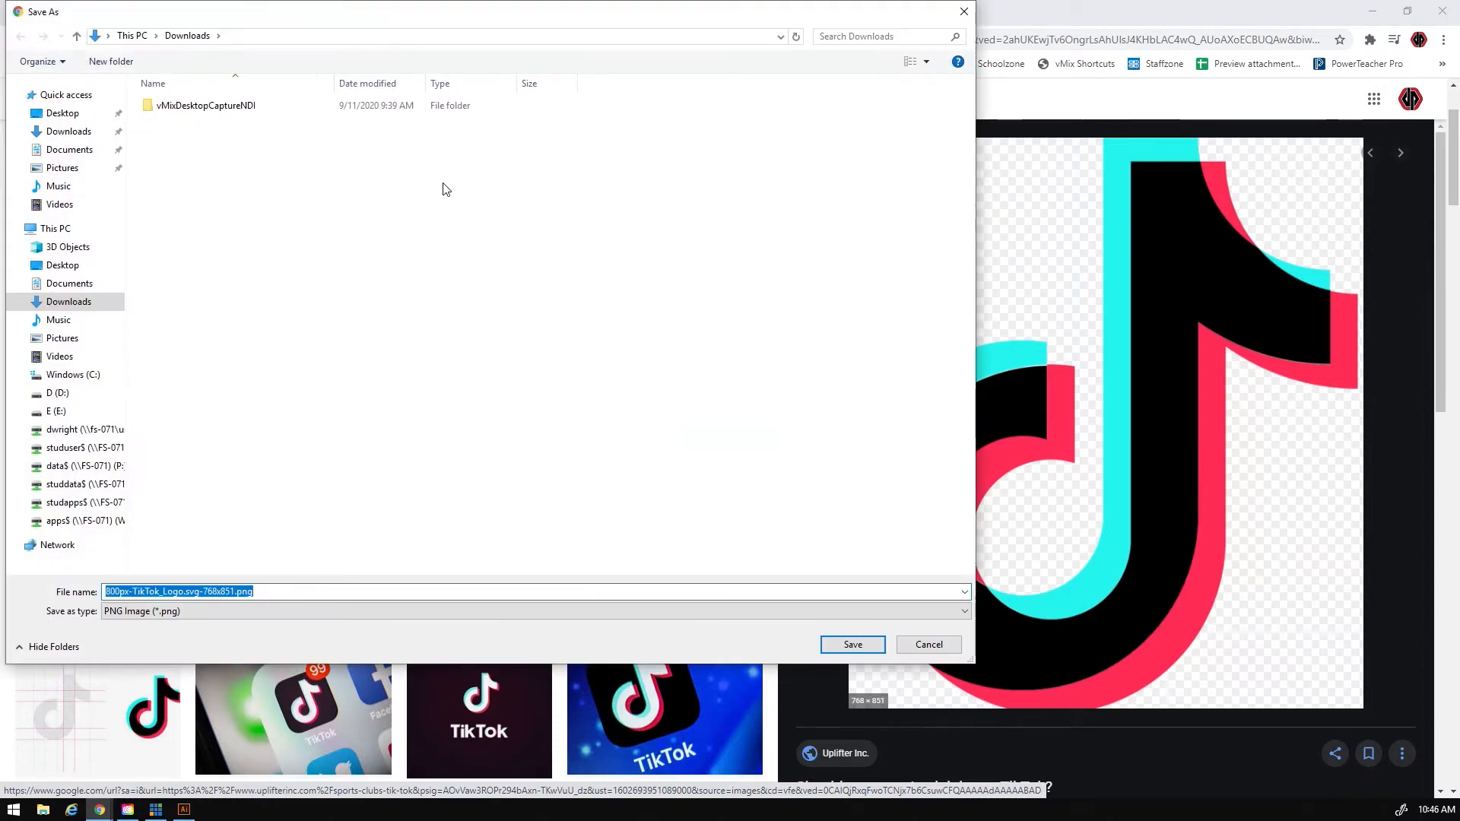
pyautogui.click(89, 430)
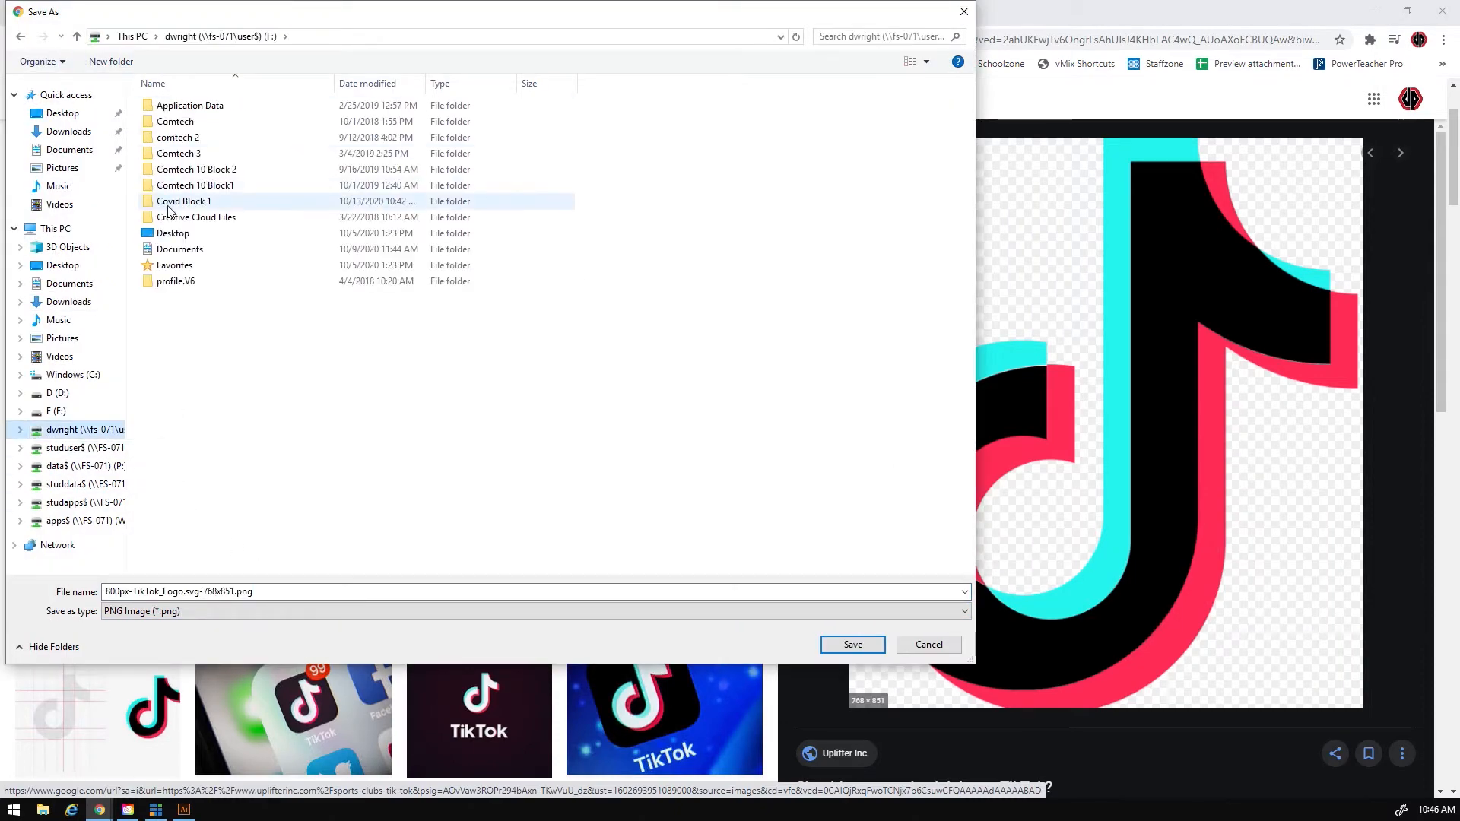
pyautogui.doubleClick(169, 202)
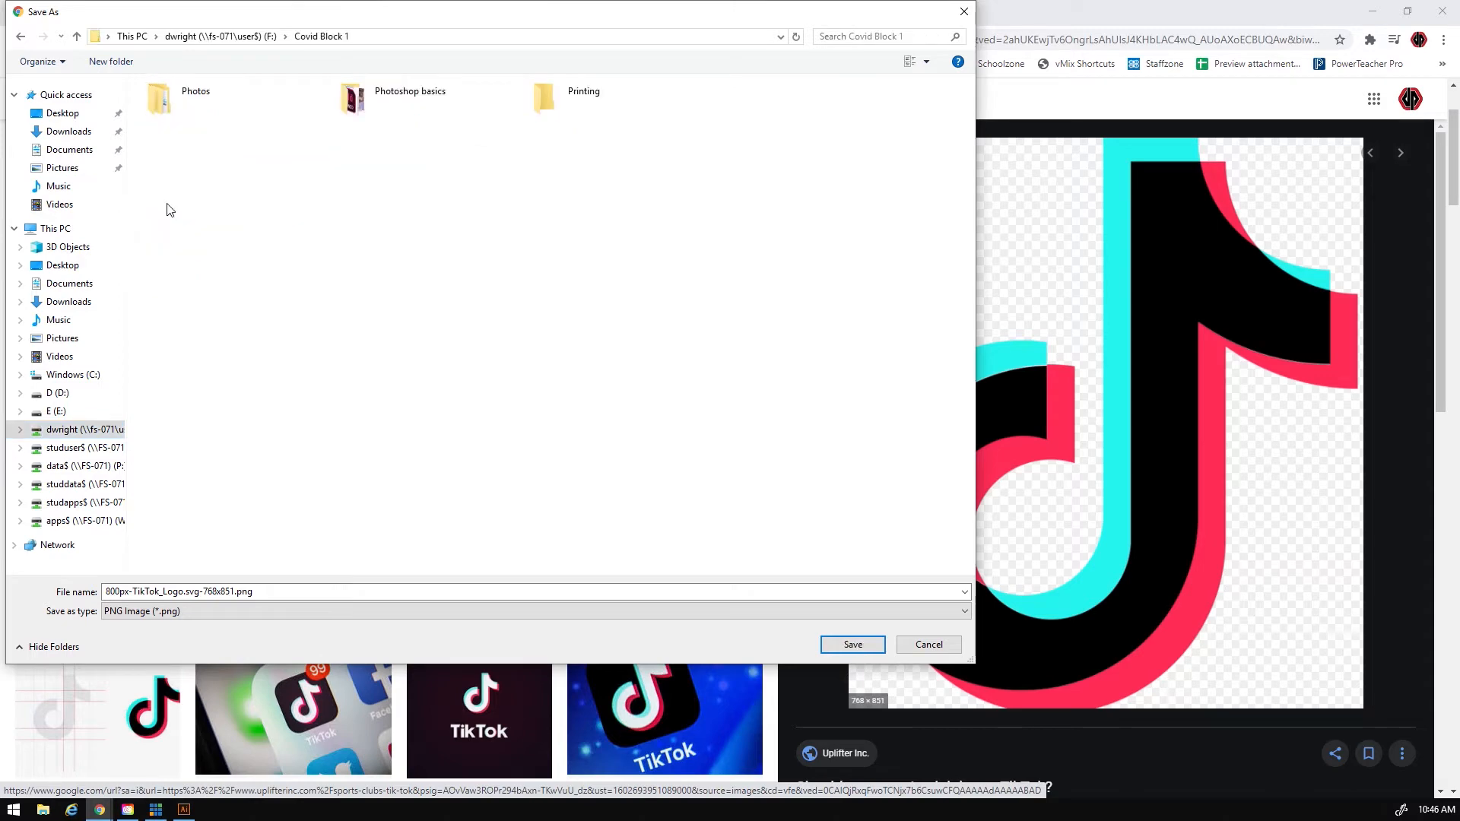
pyautogui.doubleClick(566, 110)
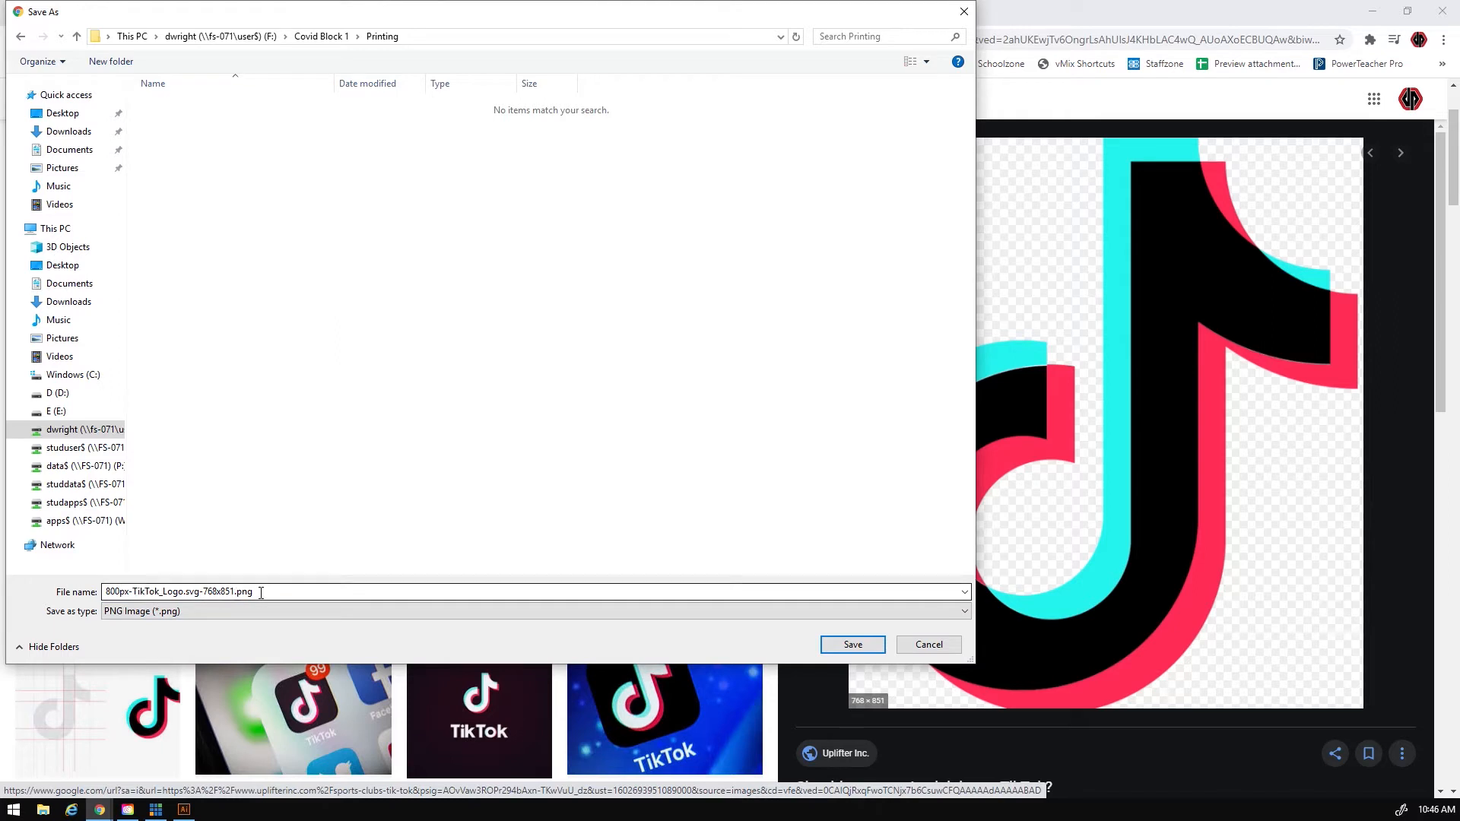
pyautogui.moveTo(261, 593); pyautogui.dragTo(105, 591)
pyautogui.write('ti')
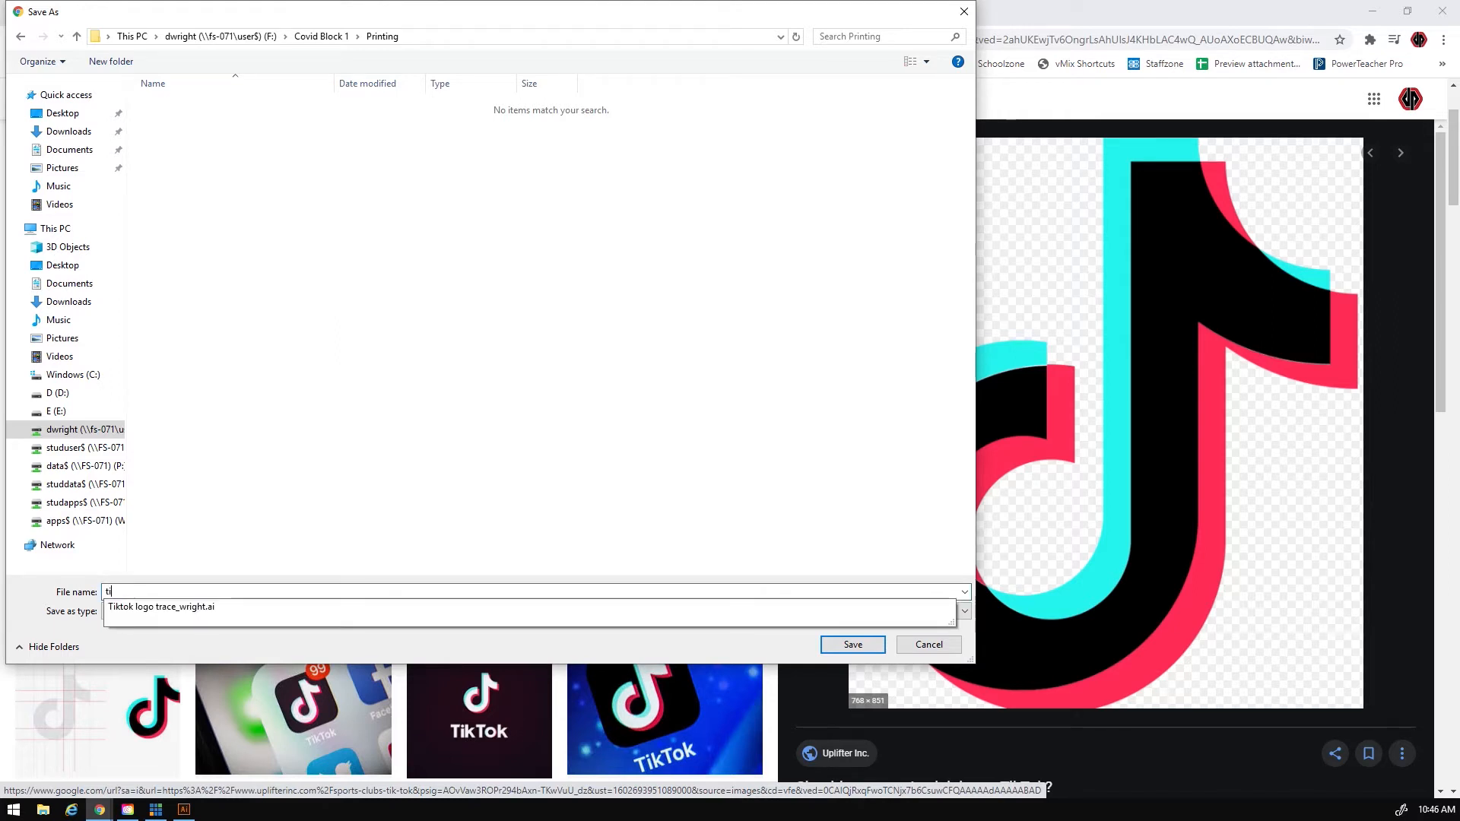
pyautogui.write('ktok')
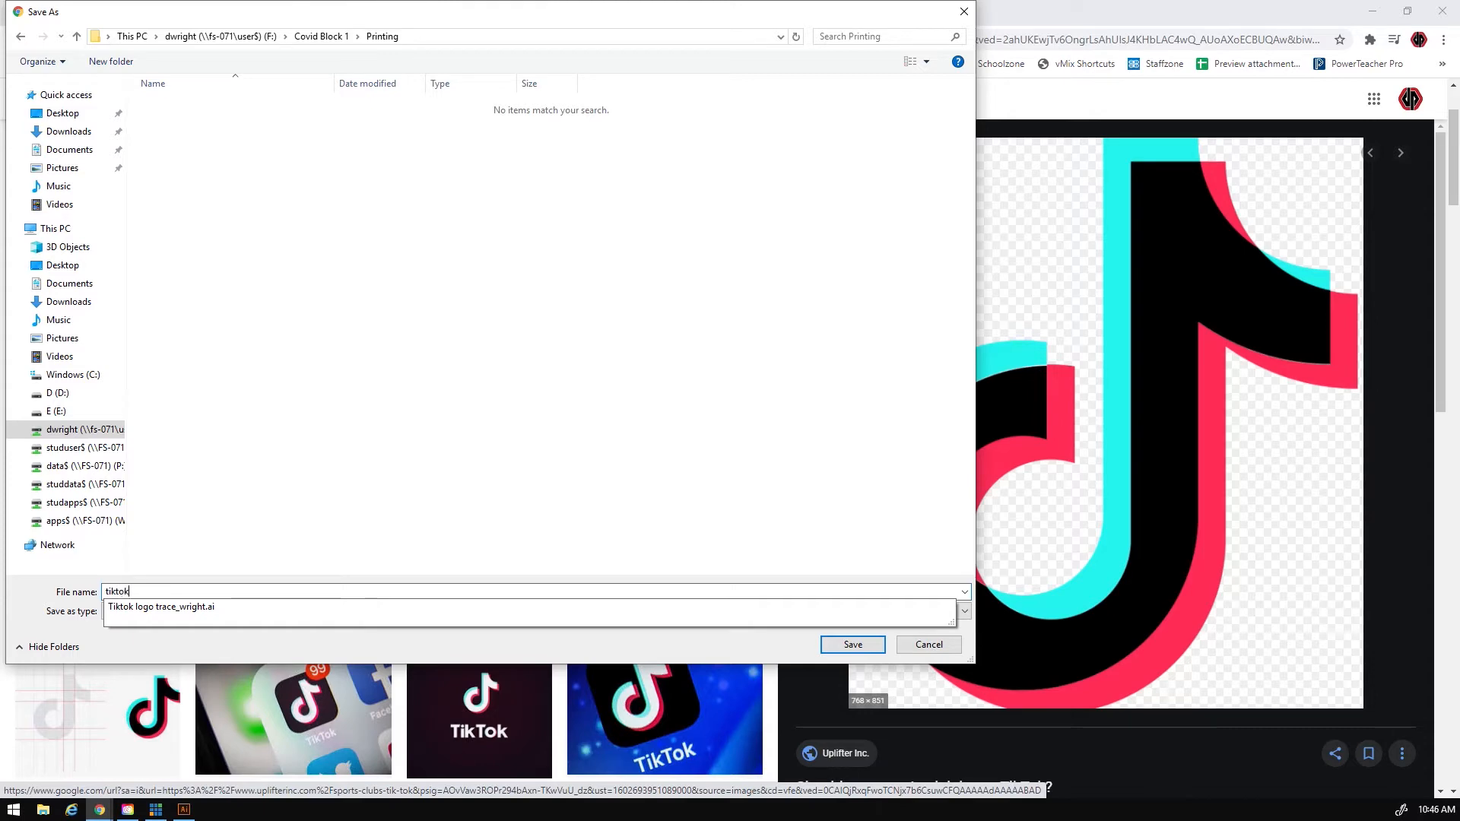
pyautogui.write('logo')
pyautogui.press('Return')
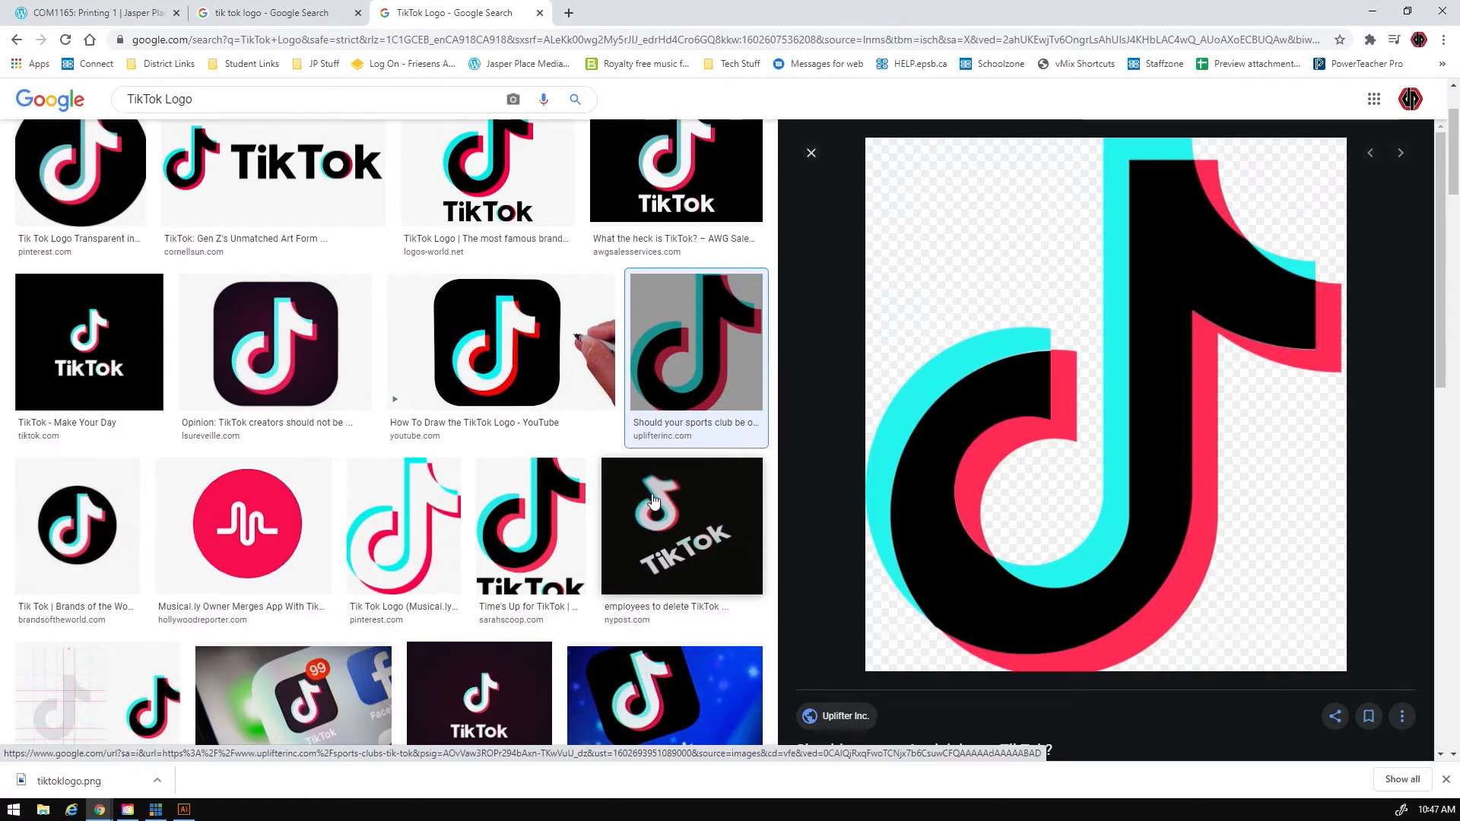
pyautogui.scroll(1, 348, 424)
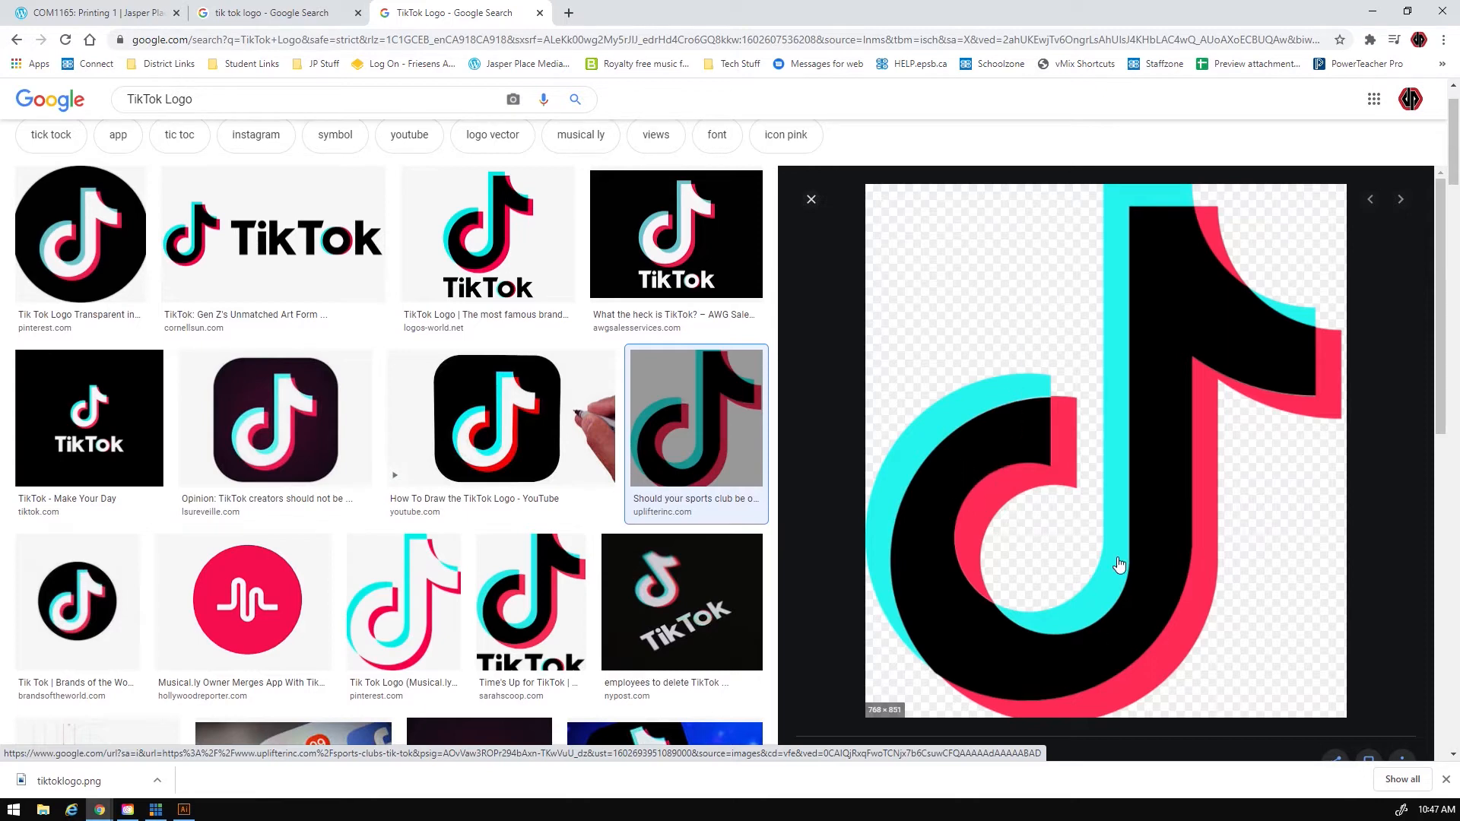
pyautogui.click(184, 810)
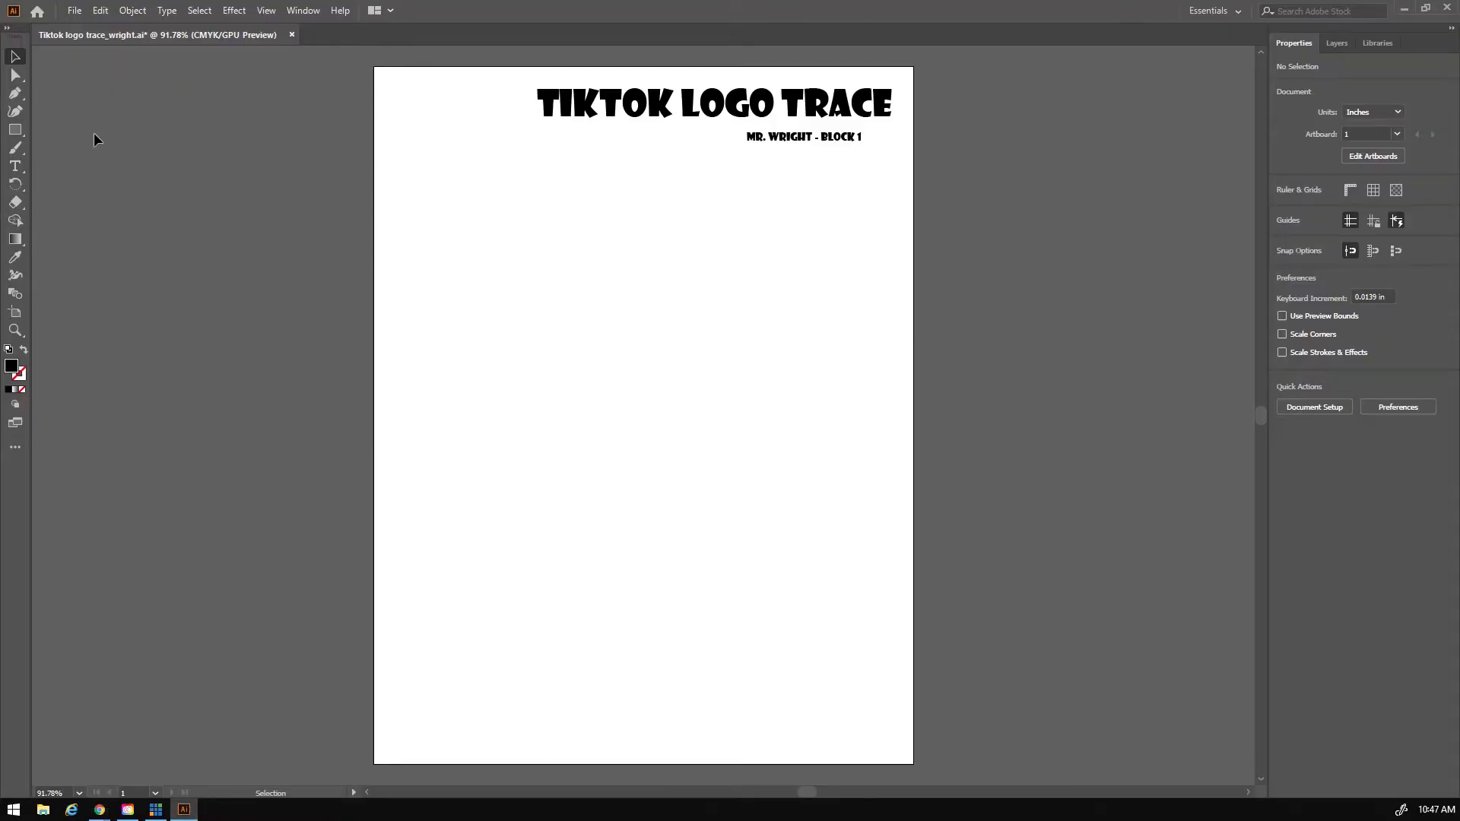
# Step: Try placing tiktoklogo.png on the page at its original size, and delete the placed image
pyautogui.click(76, 12)
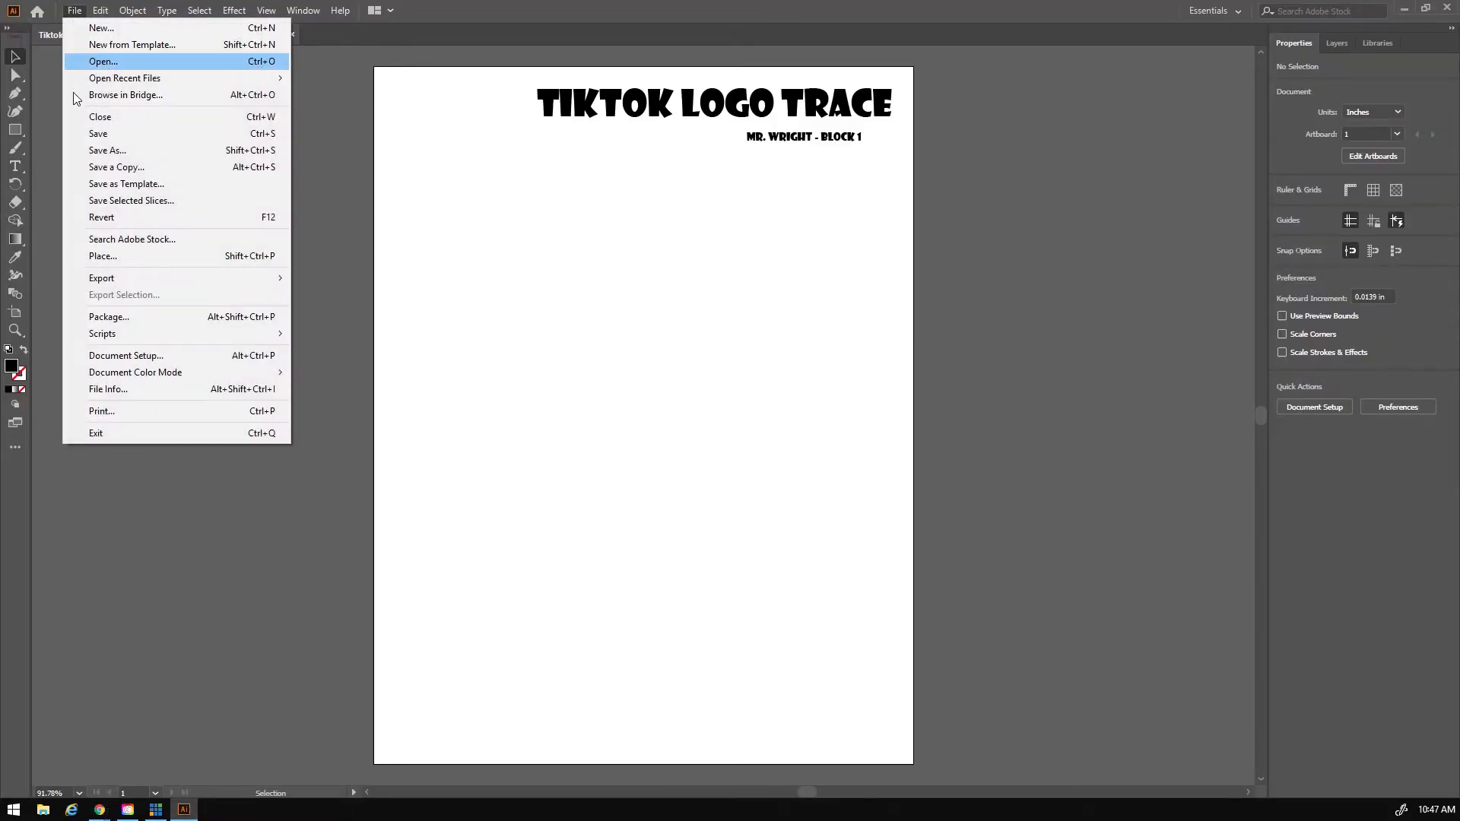
pyautogui.click(145, 254)
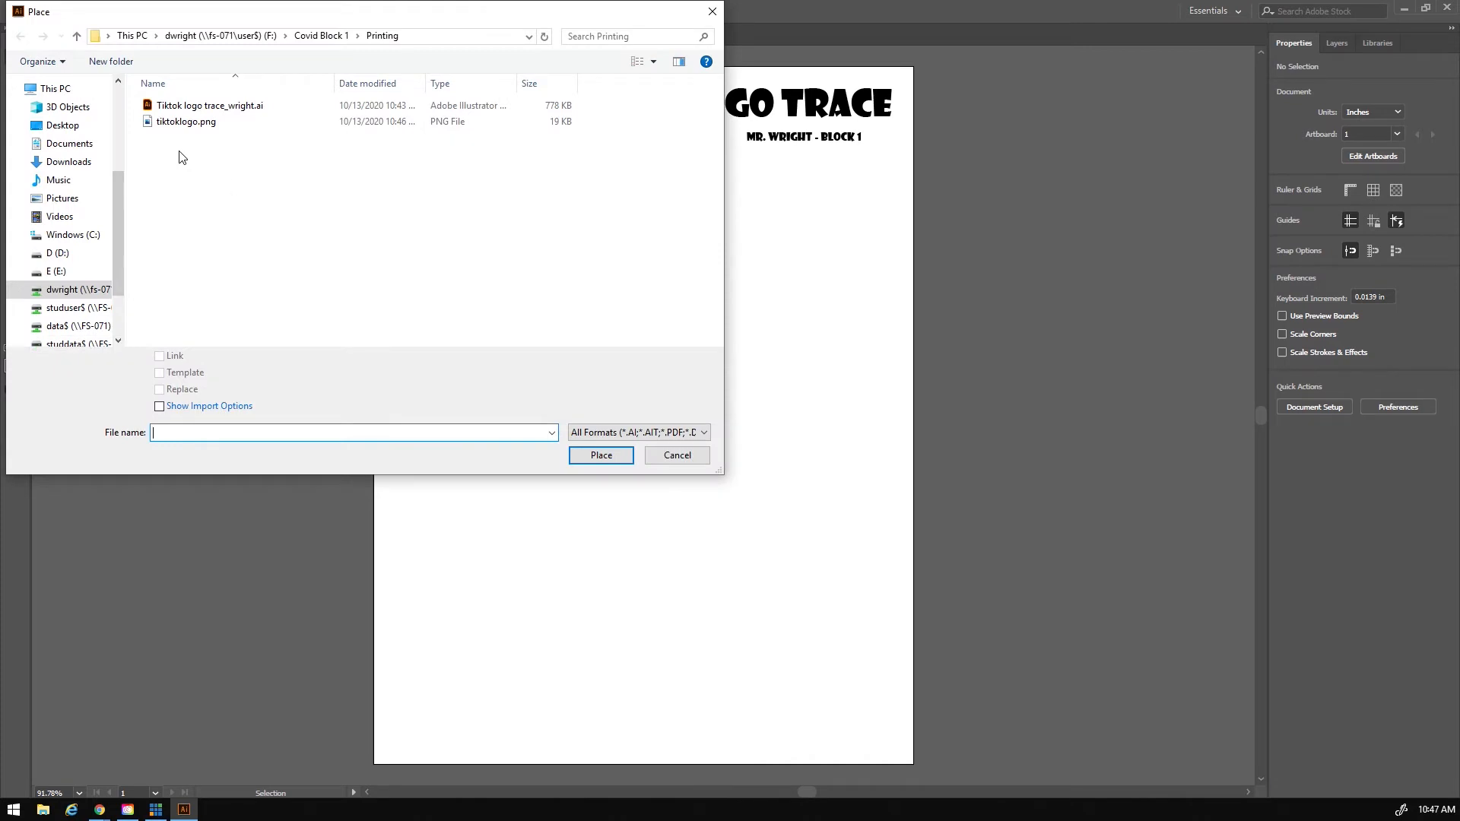
pyautogui.doubleClick(175, 121)
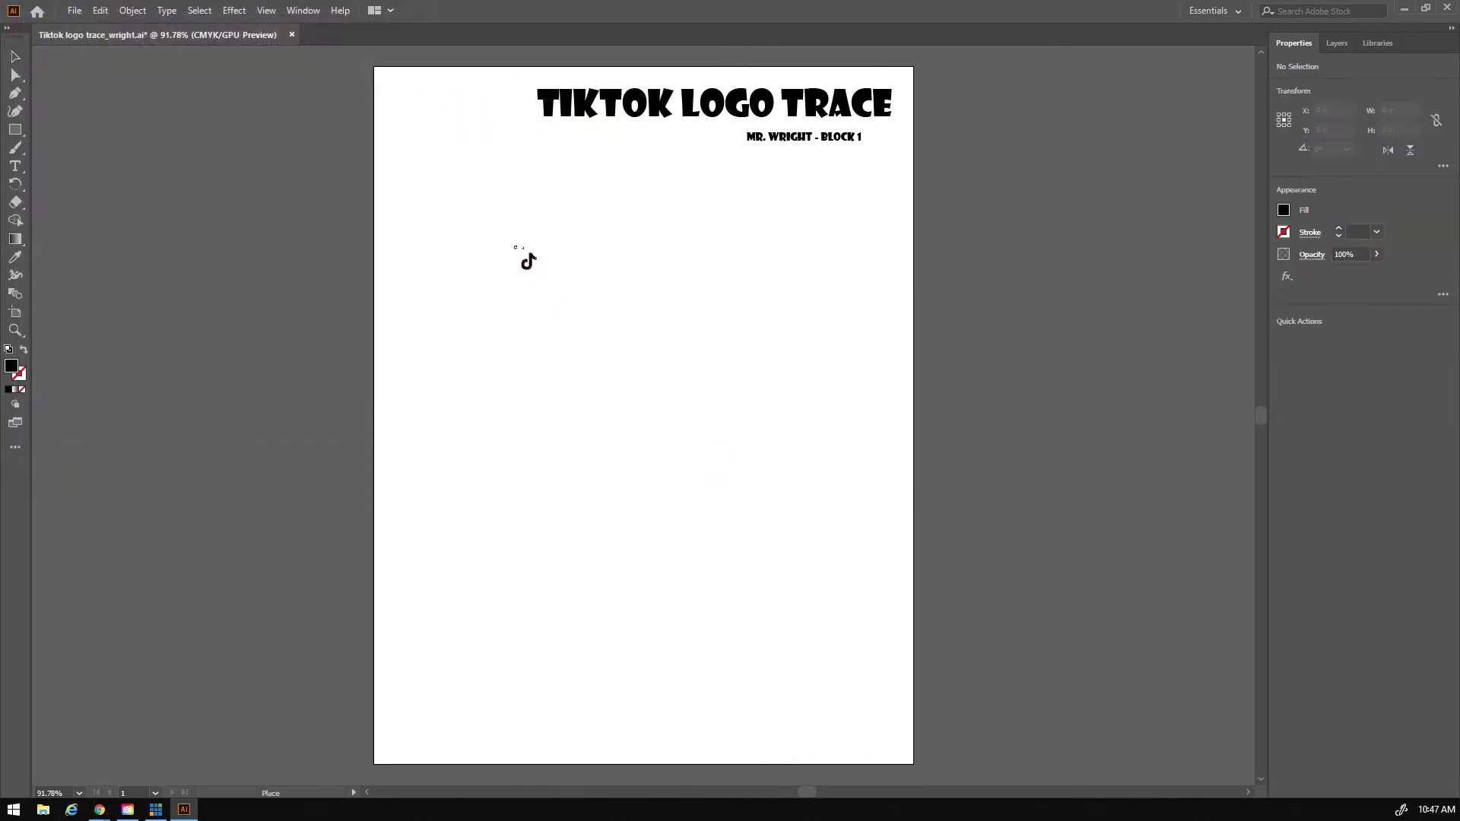
pyautogui.click(516, 229)
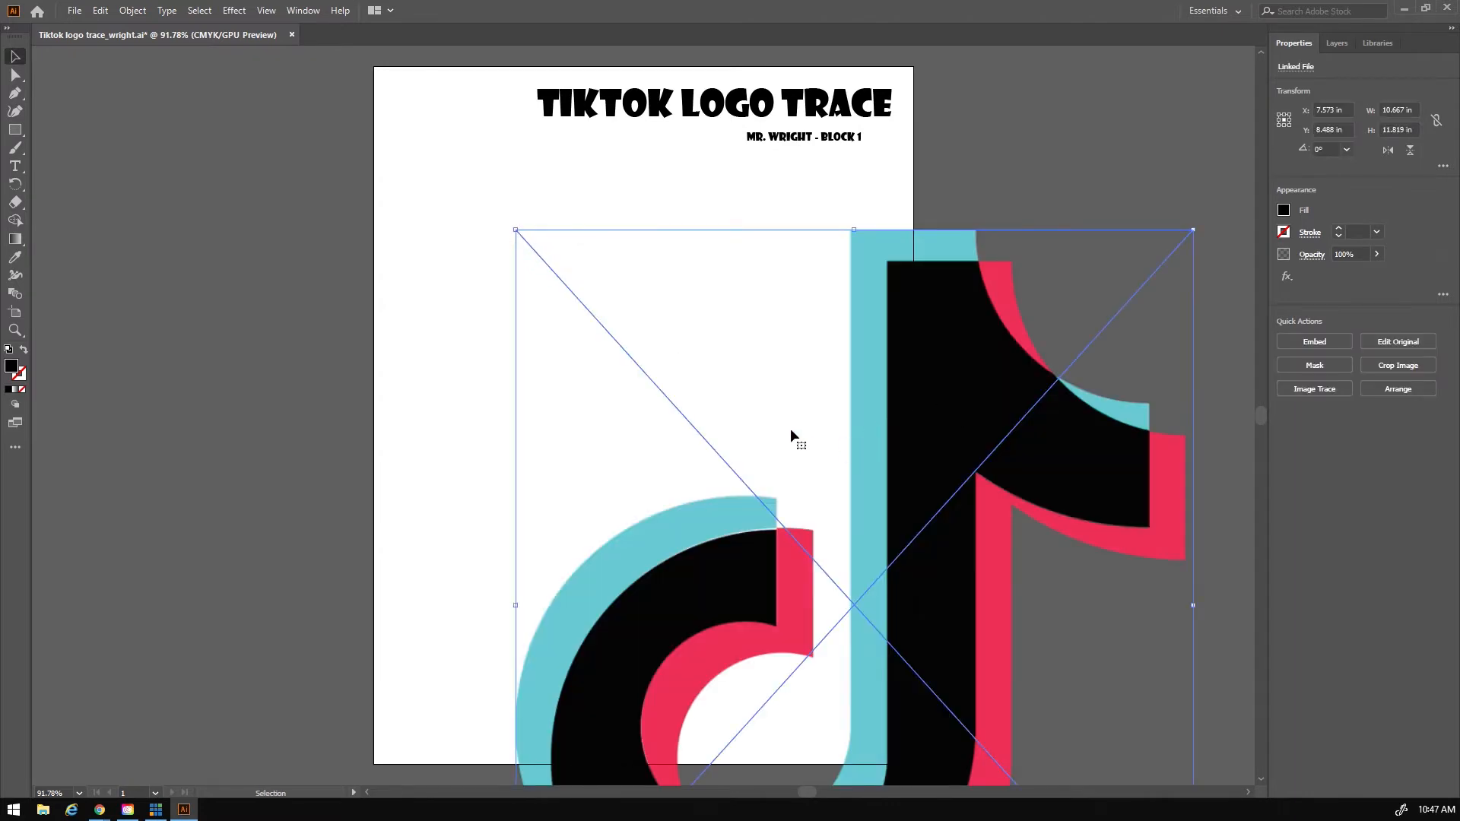
pyautogui.press('Delete')
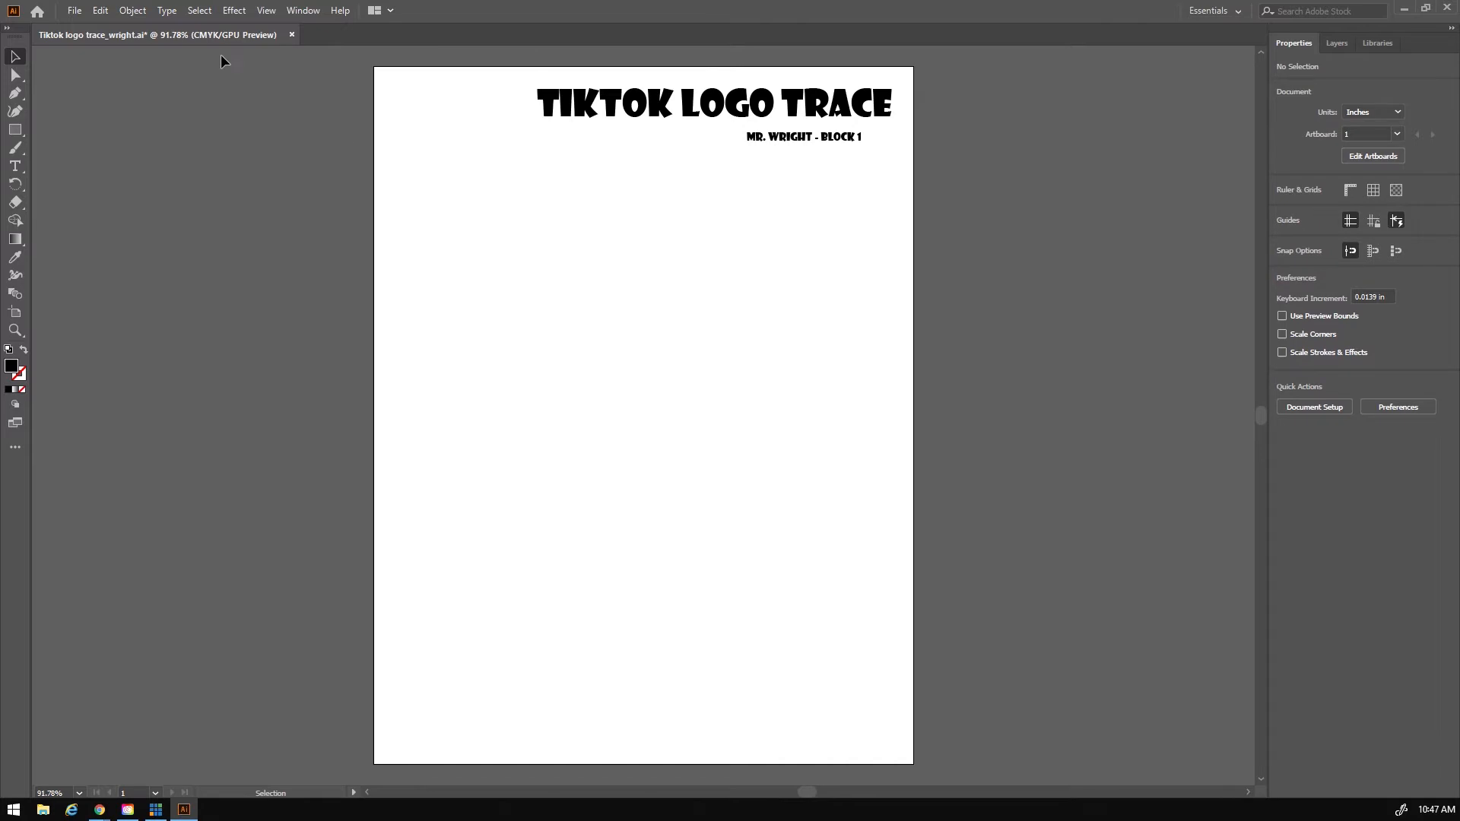
# Step: Place tiktoklogo.png below the title, sized to about 5.54 x 6.14 in
pyautogui.click(75, 10)
pyautogui.click(99, 254)
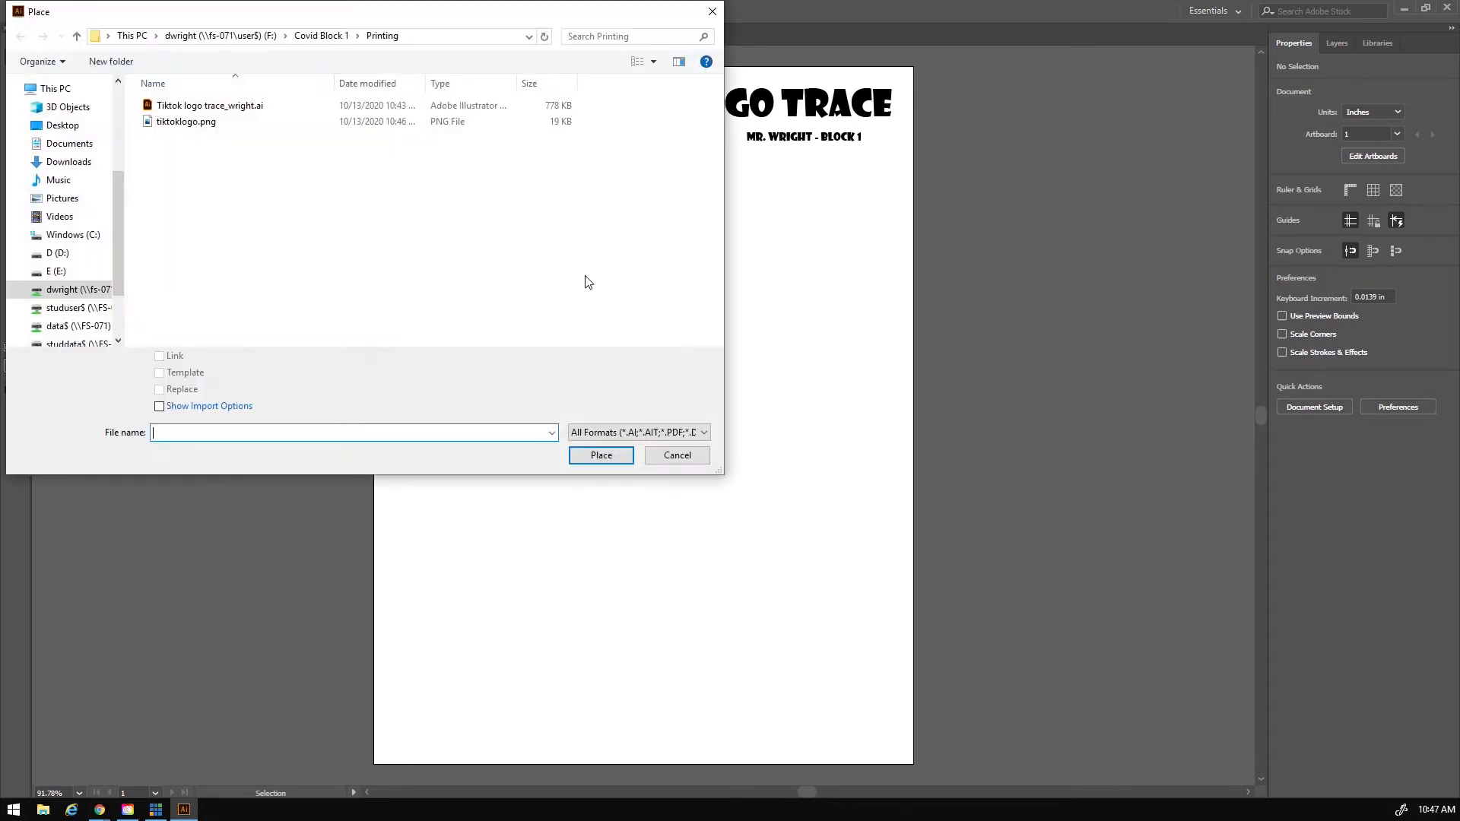
pyautogui.doubleClick(192, 122)
pyautogui.moveTo(517, 255); pyautogui.dragTo(869, 663)
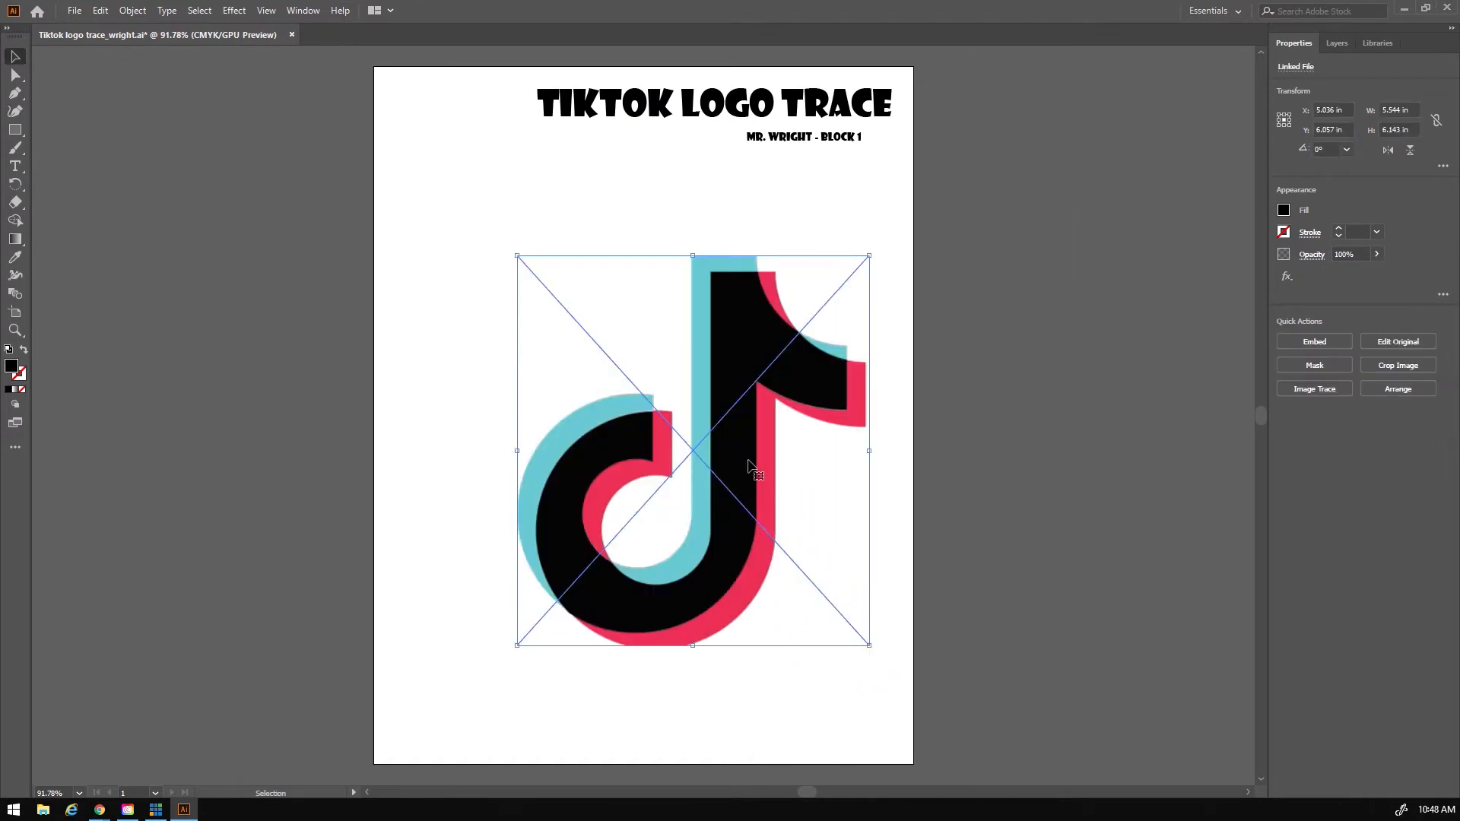
# Step: Move the placed logo down into the lower part of the page and scale it proportionally to about 6.38 x 7.02 in
pyautogui.moveTo(745, 462); pyautogui.dragTo(749, 552)
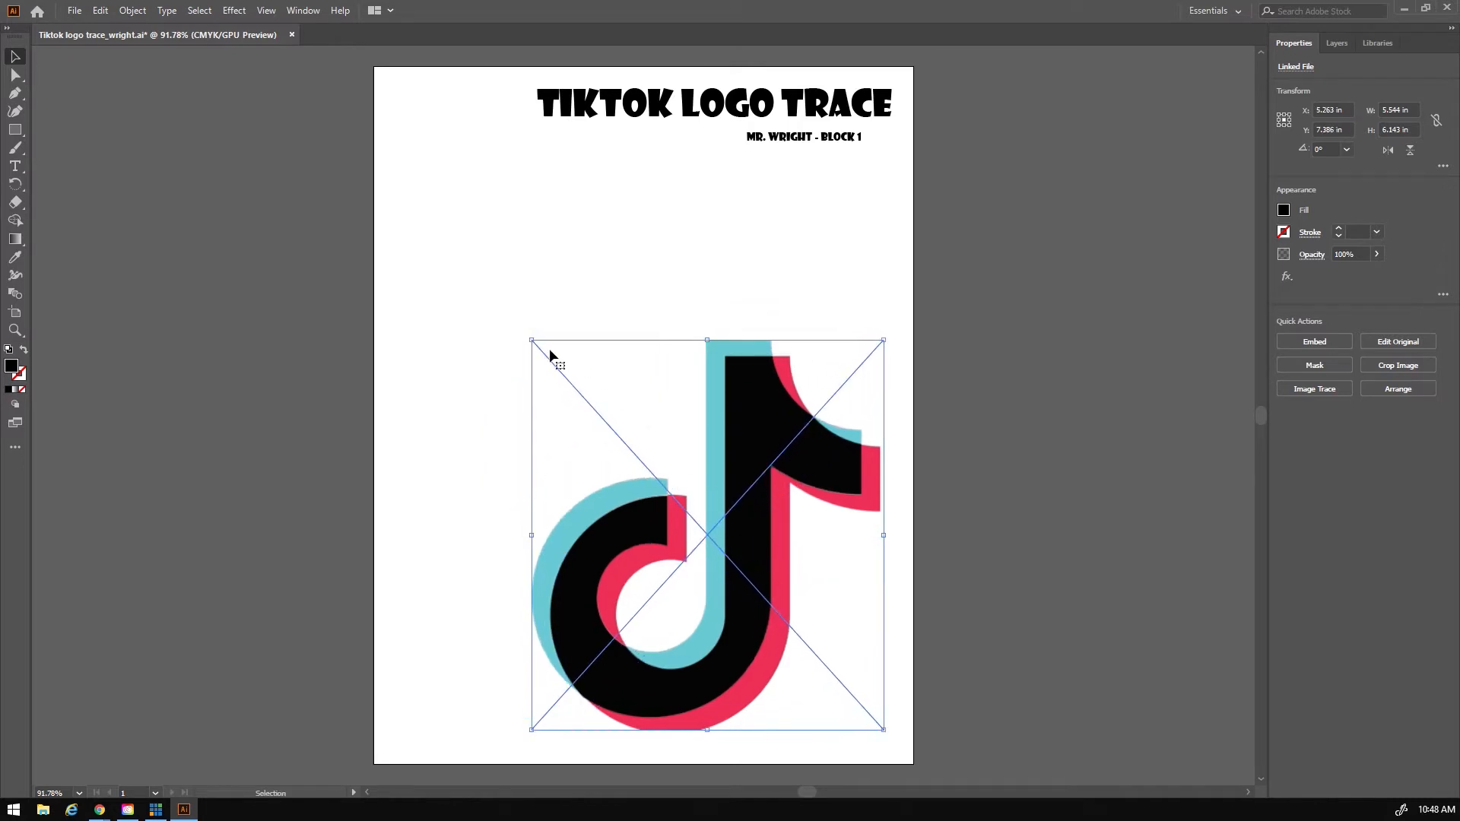
pyautogui.moveTo(530, 339); pyautogui.dragTo(478, 284)
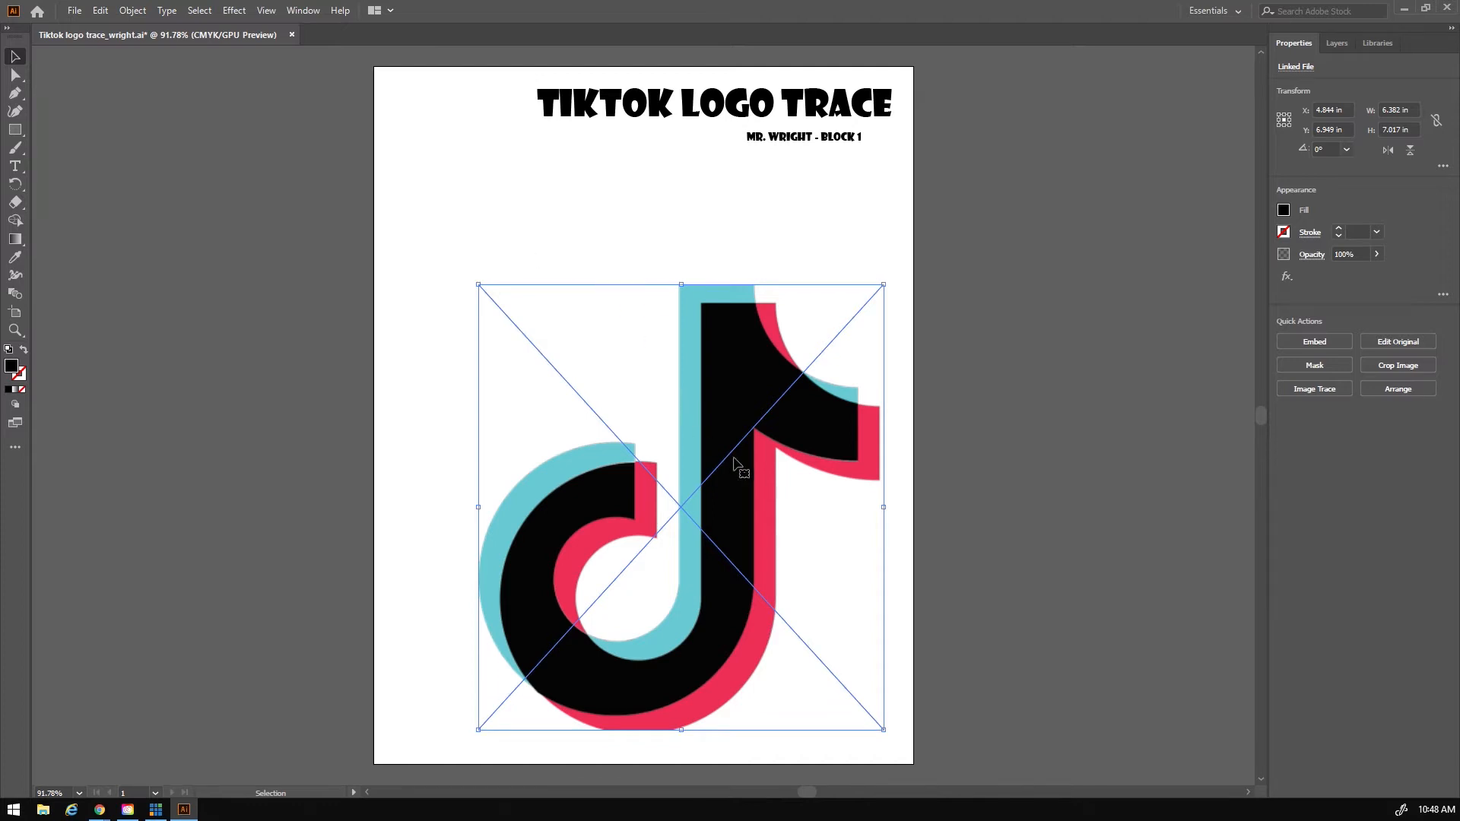
pyautogui.press('Return')
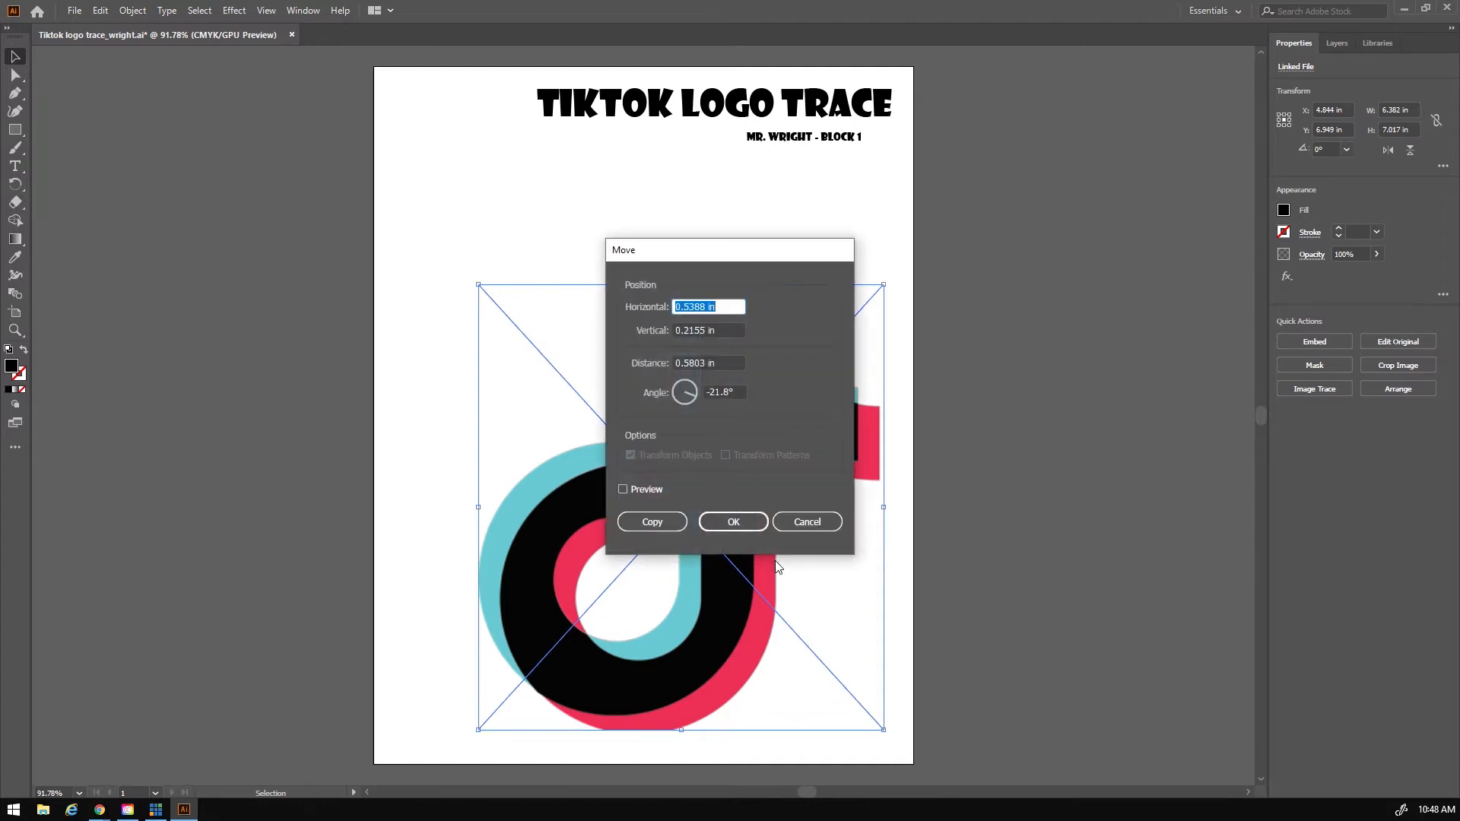
pyautogui.click(813, 523)
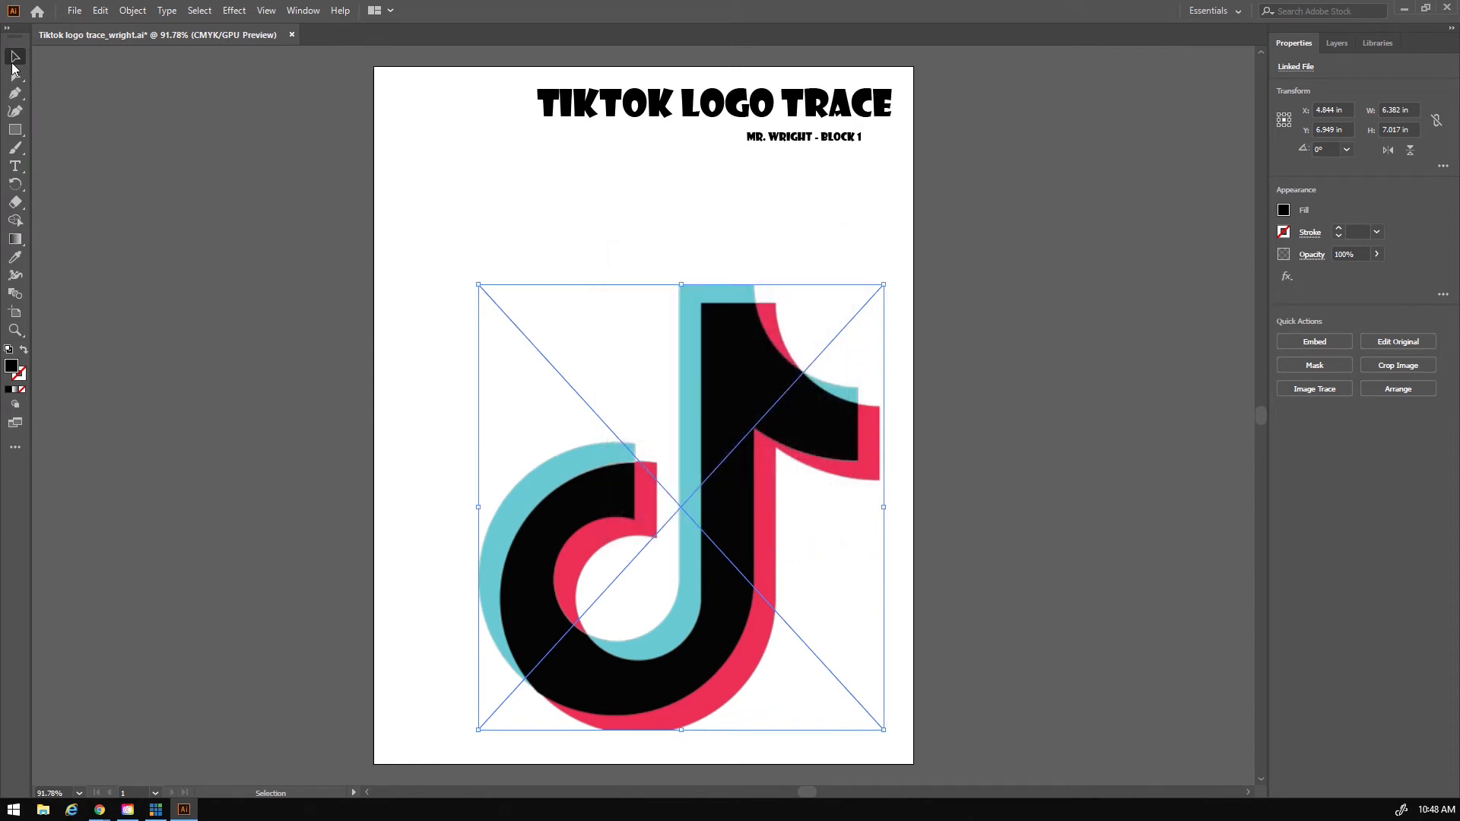
pyautogui.click(420, 199)
pyautogui.moveTo(695, 497)
pyautogui.mouseDown()
pyautogui.moveTo(633, 431)
pyautogui.moveTo(698, 495)
pyautogui.mouseUp()
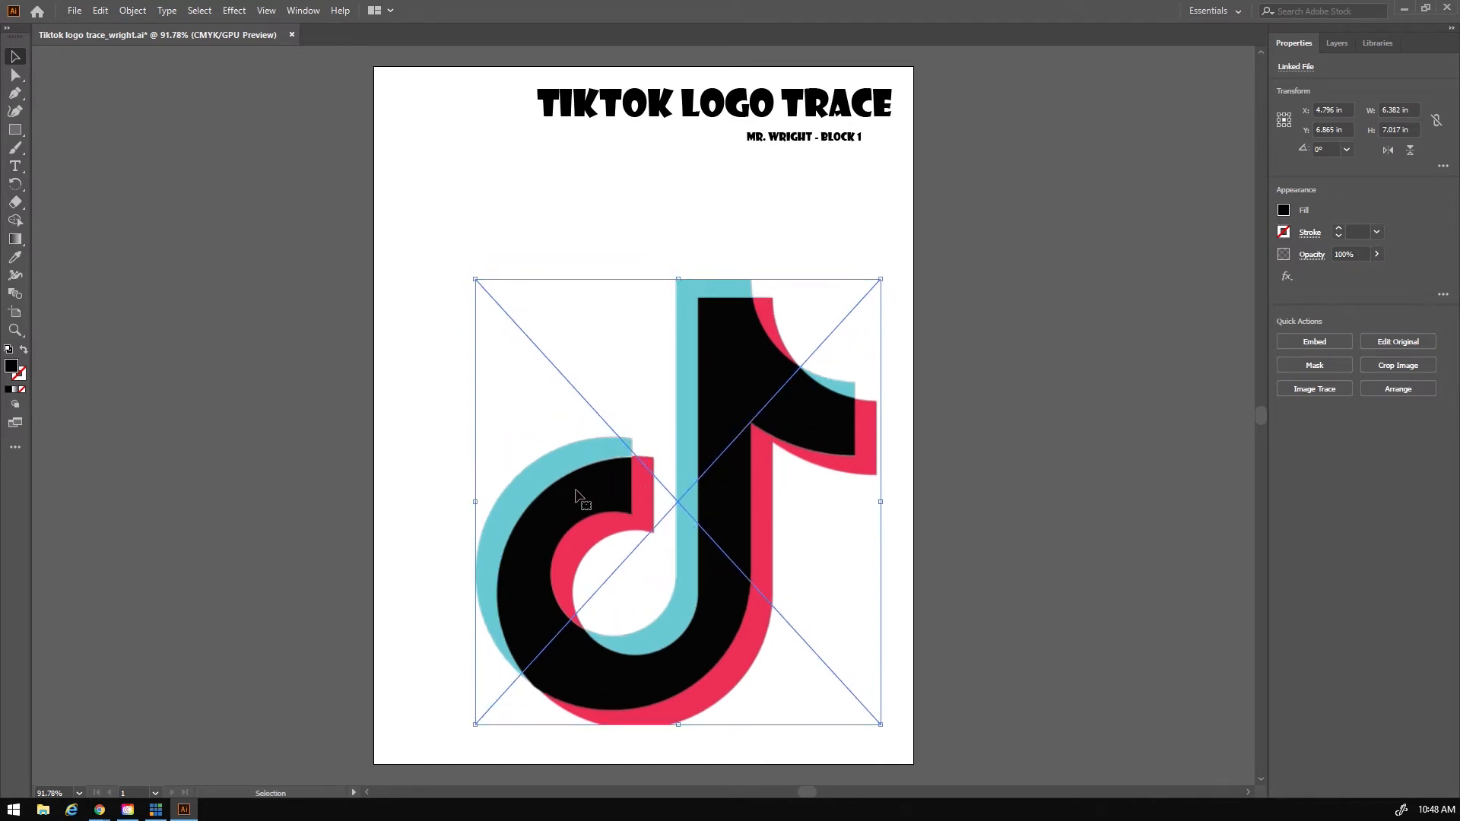
# Step: Examine the edges of the placed logo's upper stem and flag up close, and return to a view of the whole logo
pyautogui.click(15, 331)
pyautogui.doubleClick(708, 372)
pyautogui.click(581, 376)
pyautogui.click(582, 378)
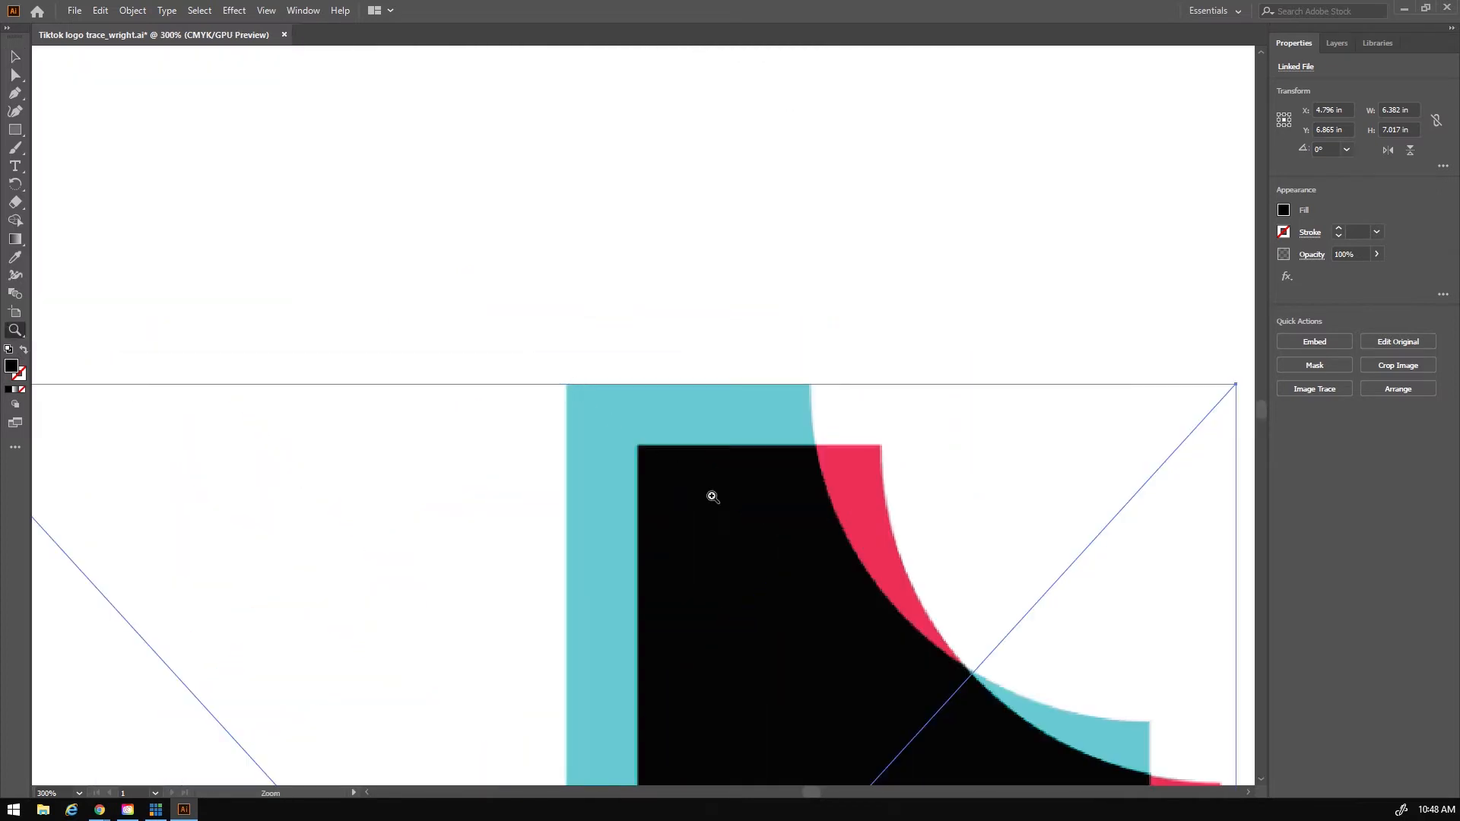
pyautogui.doubleClick(711, 495)
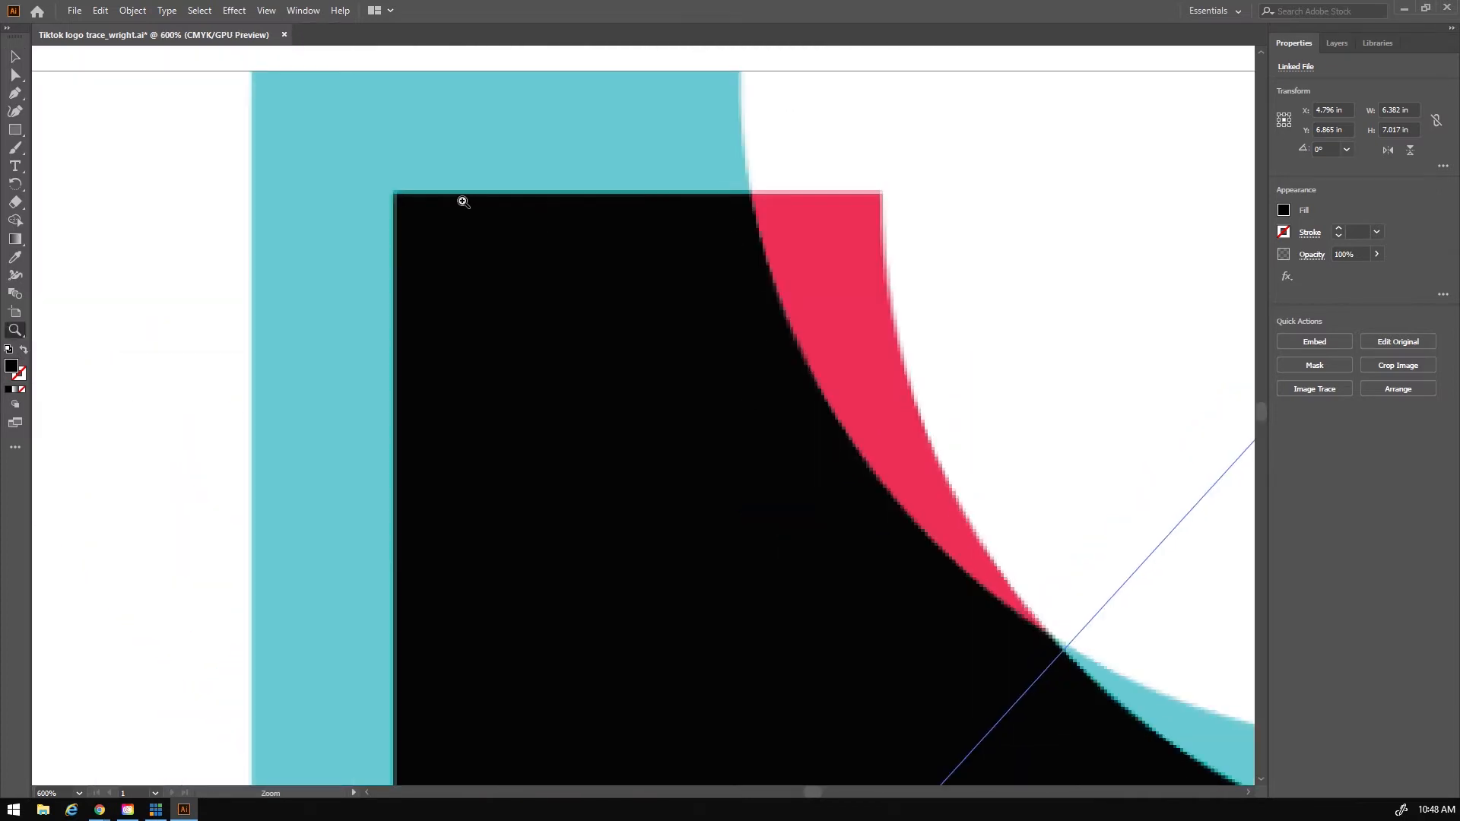
pyautogui.click(827, 250)
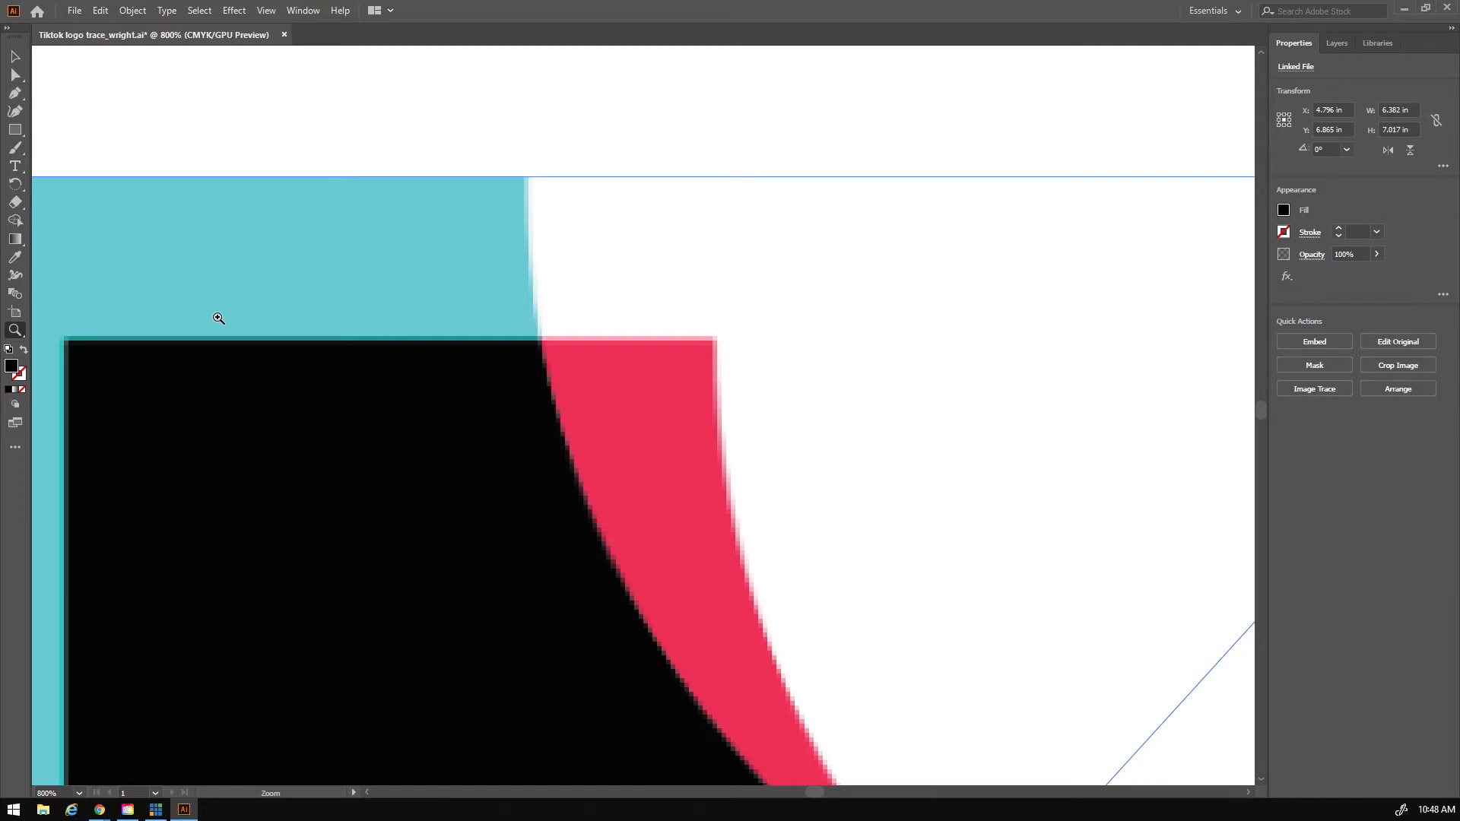
pyautogui.keyDown('alt'); pyautogui.click(471, 368); pyautogui.keyUp('alt')
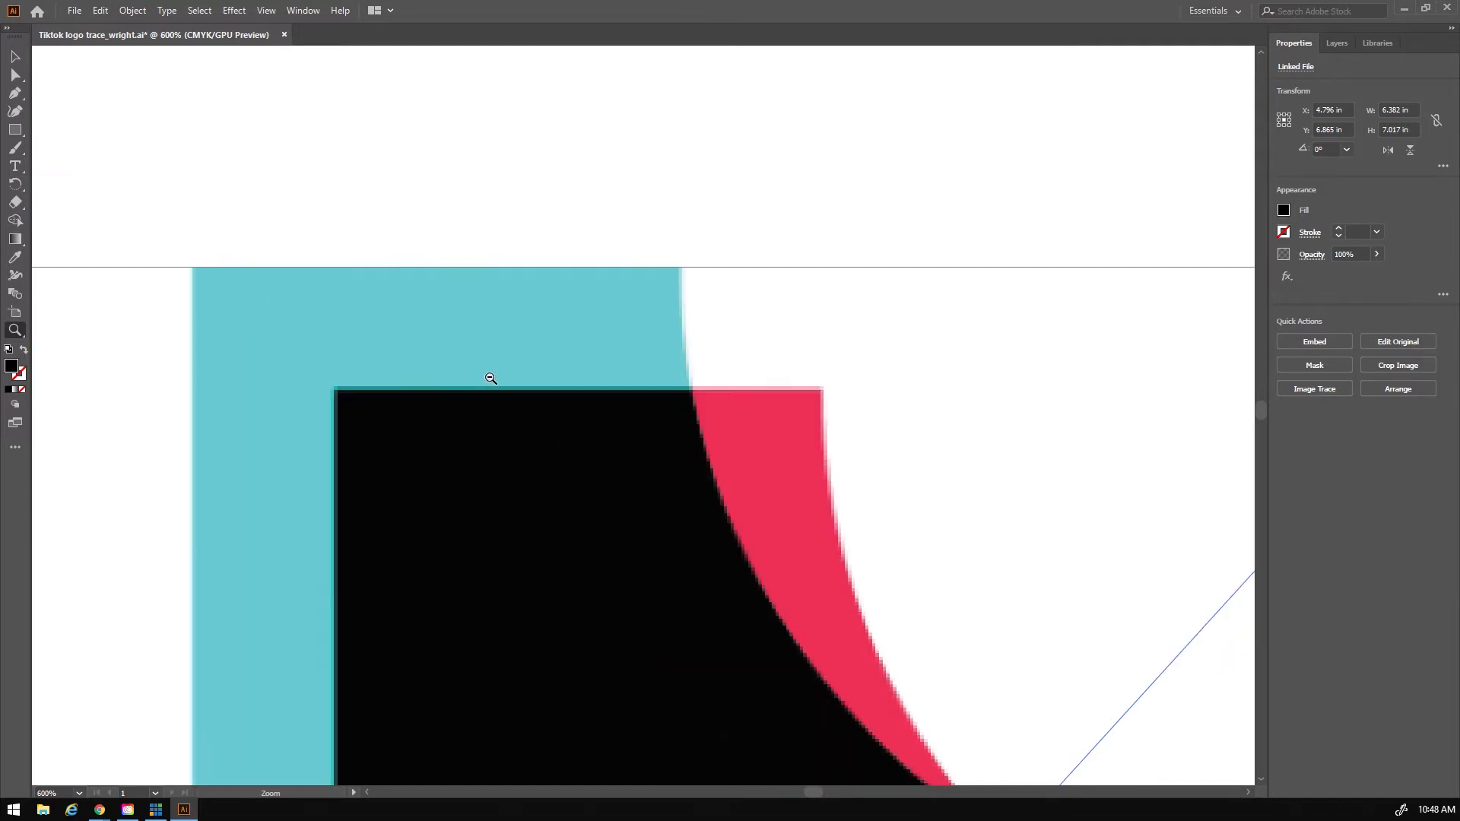
pyautogui.keyDown('alt'); pyautogui.click(607, 440); pyautogui.keyUp('alt')
pyautogui.keyDown('alt'); pyautogui.click(646, 486); pyautogui.keyUp('alt')
pyautogui.keyDown('alt'); pyautogui.click(654, 488); pyautogui.keyUp('alt')
pyautogui.keyDown('alt'); pyautogui.click(652, 486); pyautogui.keyUp('alt')
pyautogui.keyDown('alt'); pyautogui.click(630, 479); pyautogui.keyUp('alt')
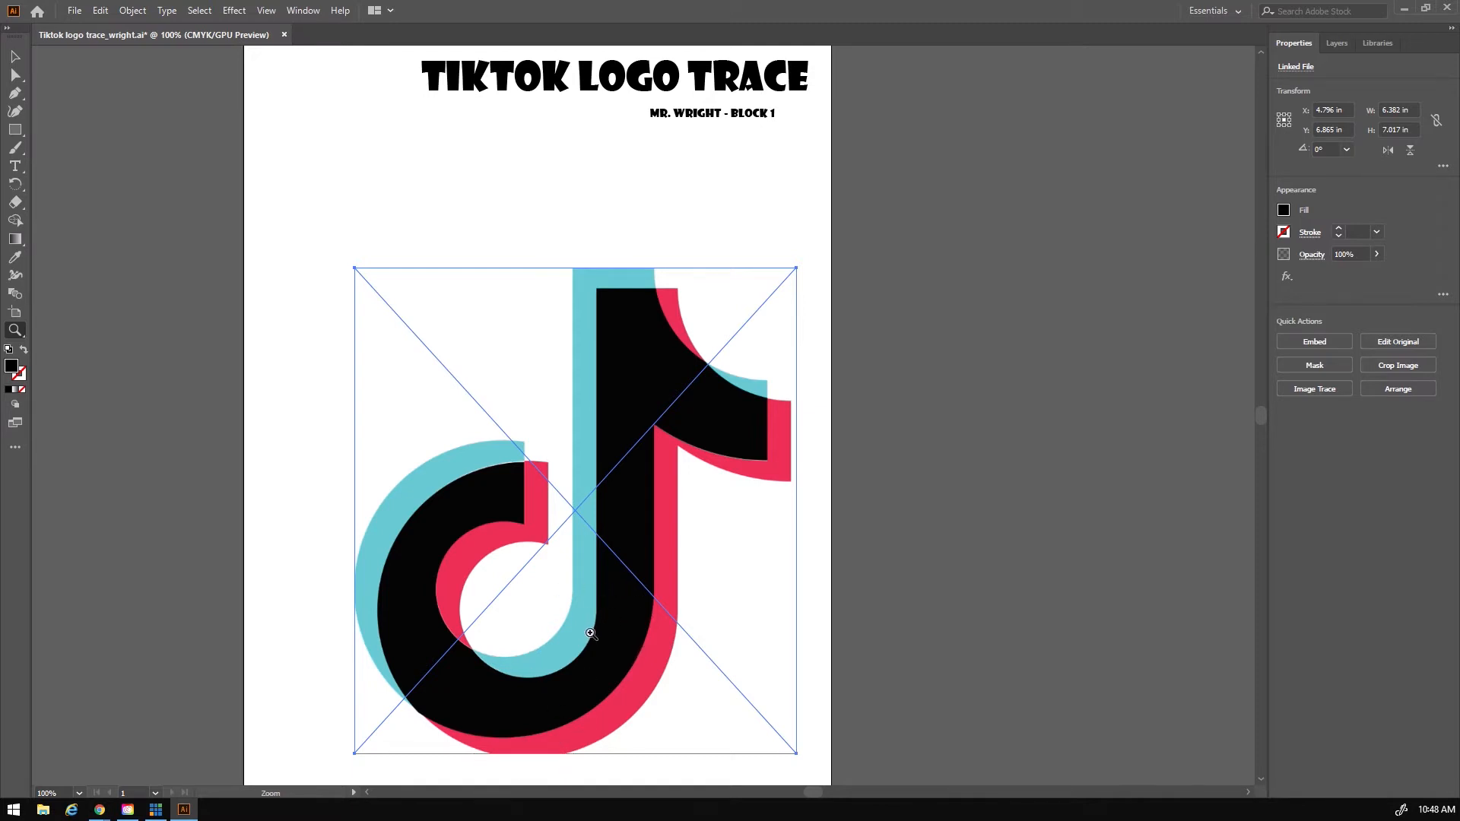
# Step: Expand Layer 1 and lock the linked logo image and both text objects
pyautogui.click(1335, 44)
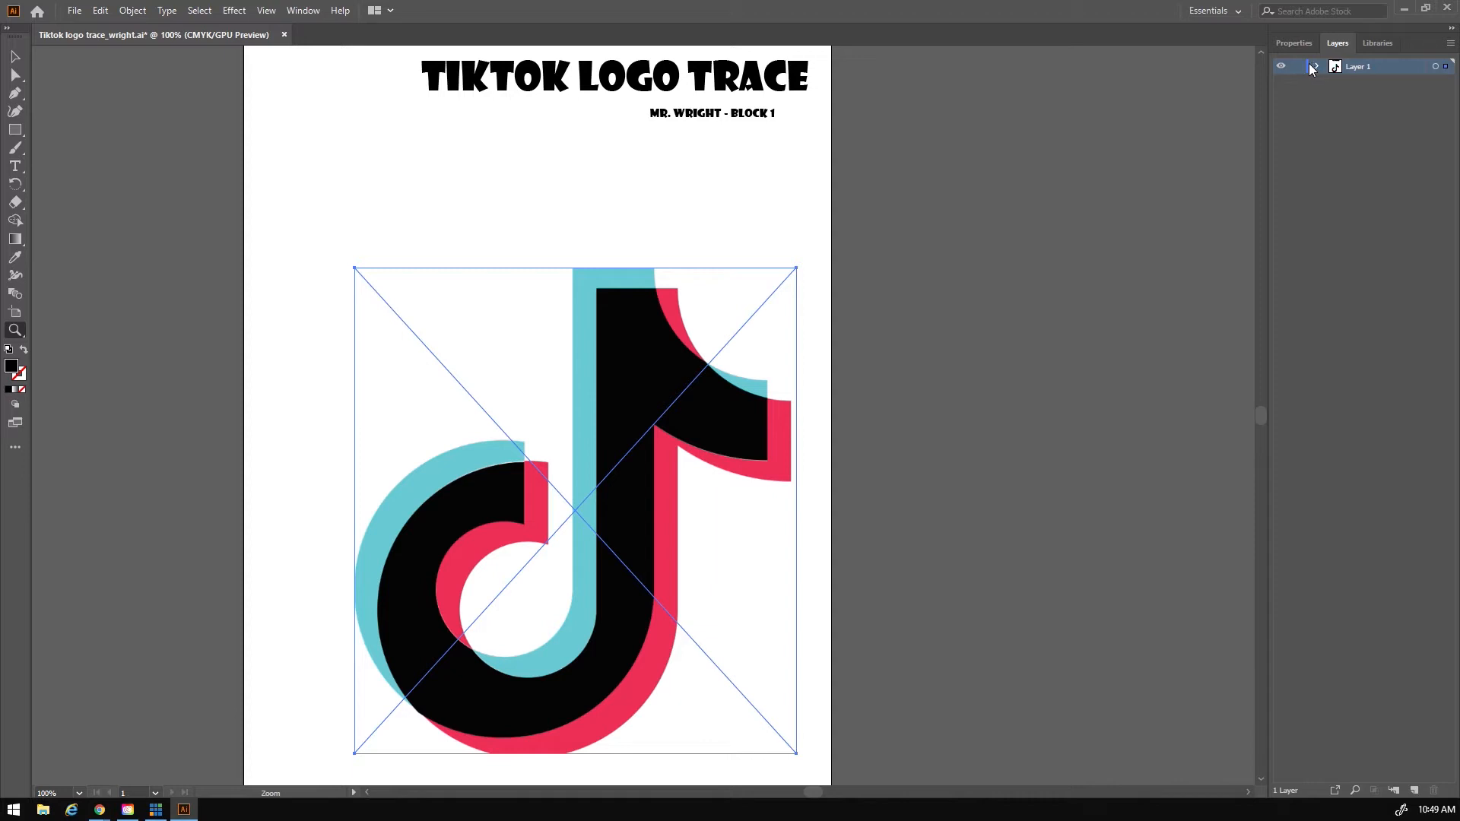
pyautogui.click(1317, 67)
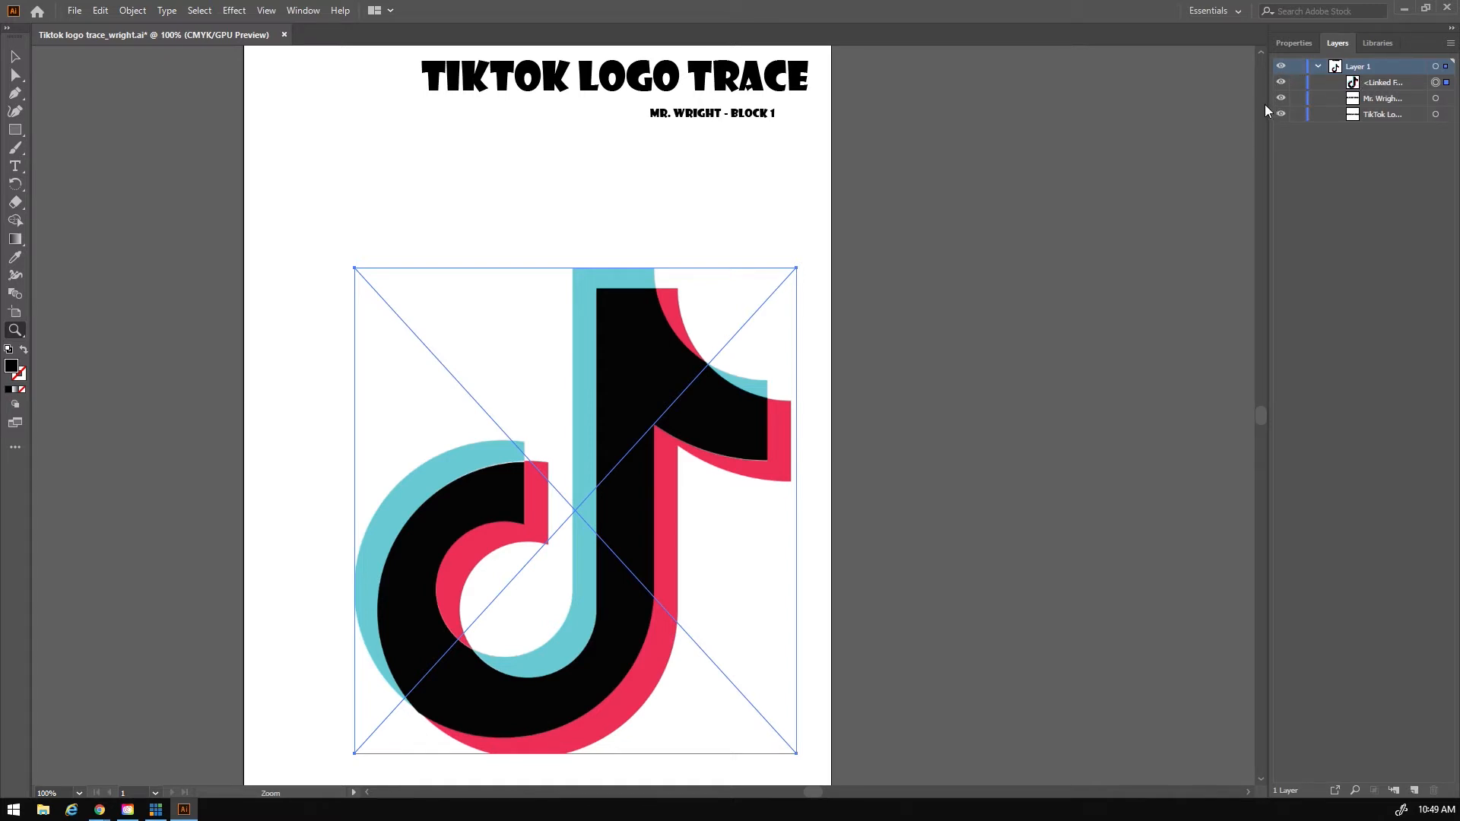
pyautogui.click(1297, 83)
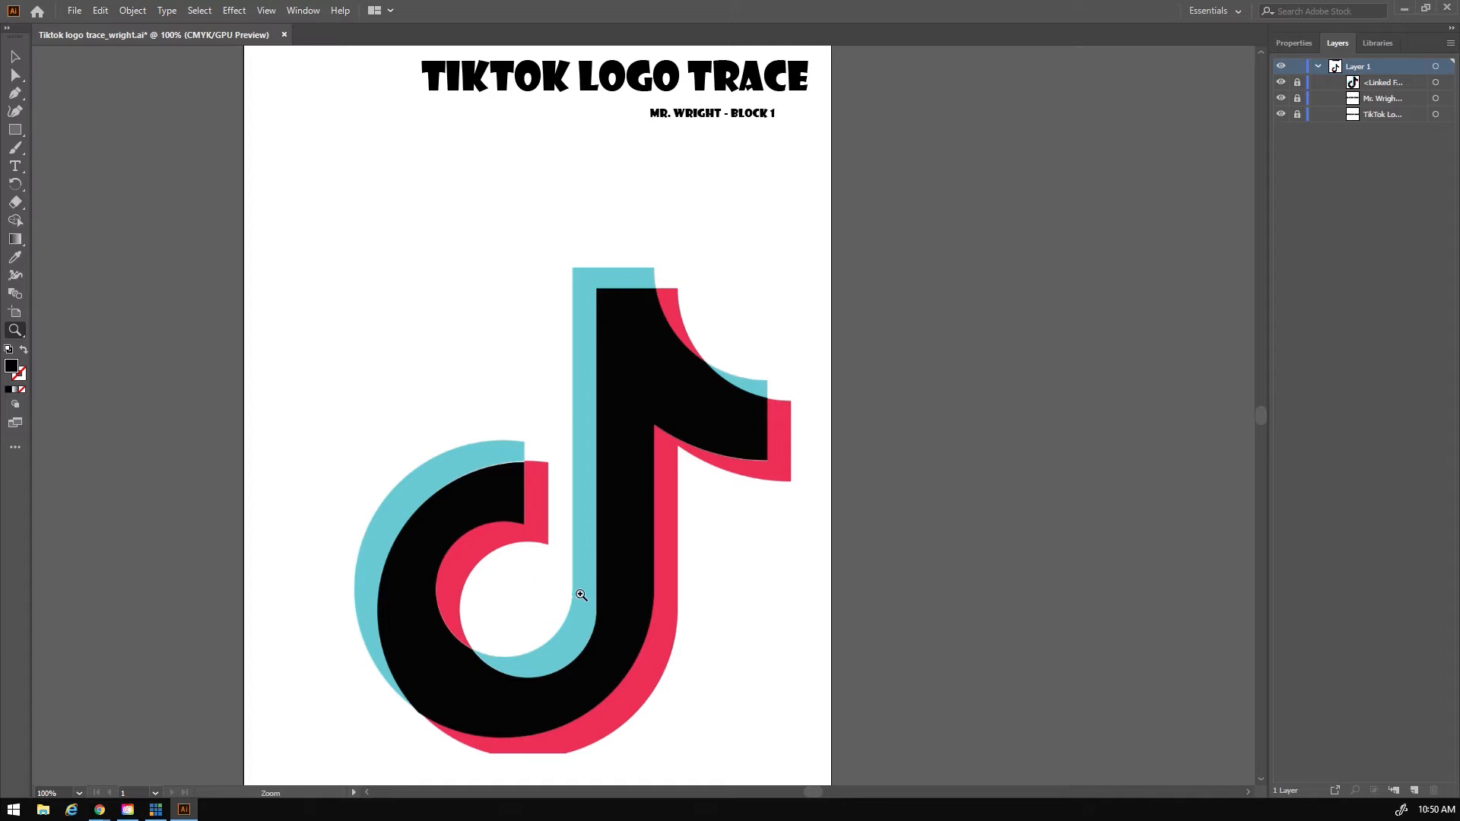
# Step: Try drawing a closed five-sided, black-filled practice shape with the Pen tool in the empty area beside the logo's stem, and delete it
pyautogui.click(605, 537)
pyautogui.moveTo(644, 419); pyautogui.dragTo(654, 467)
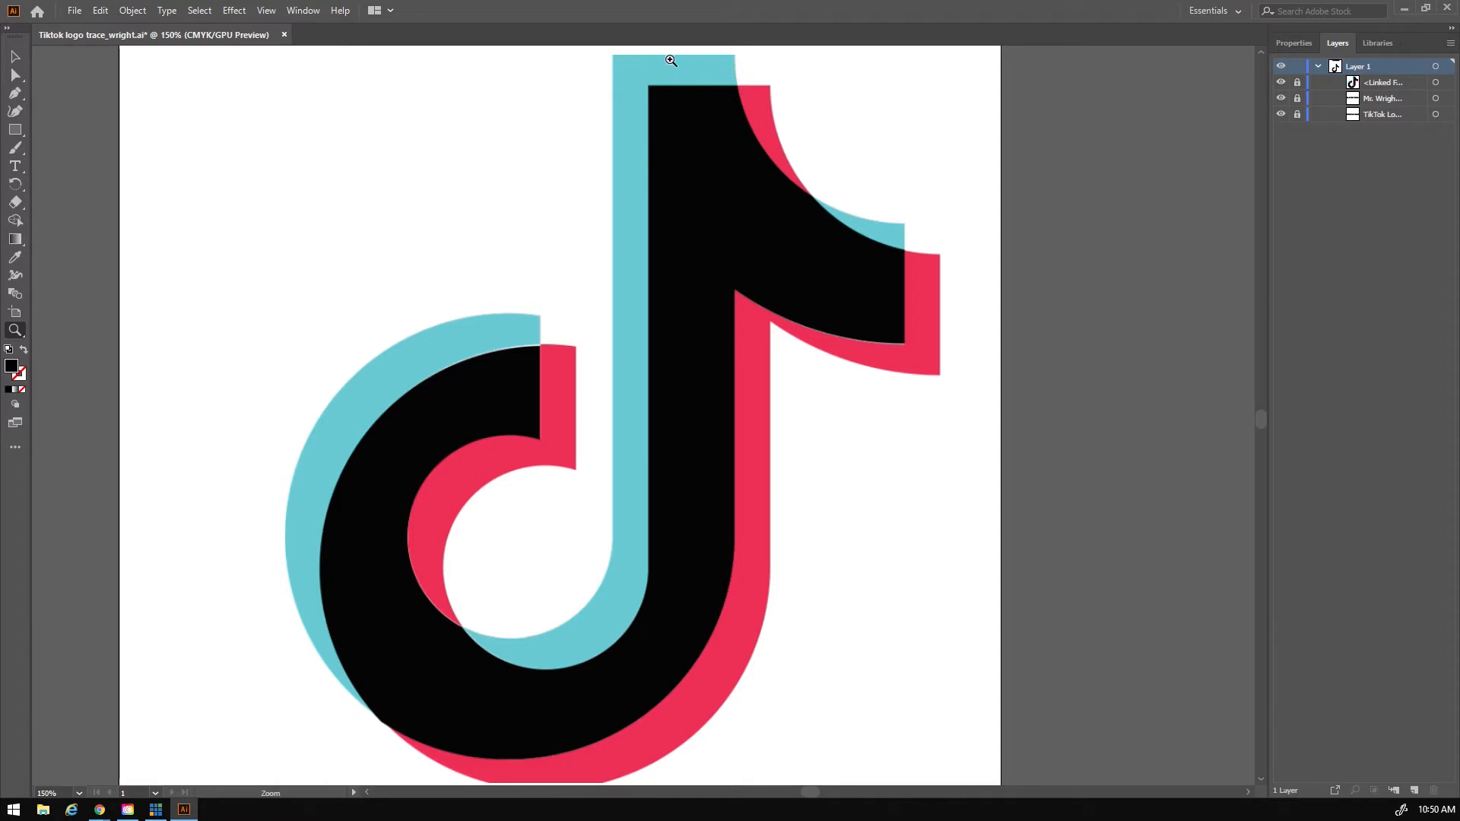
pyautogui.click(12, 60)
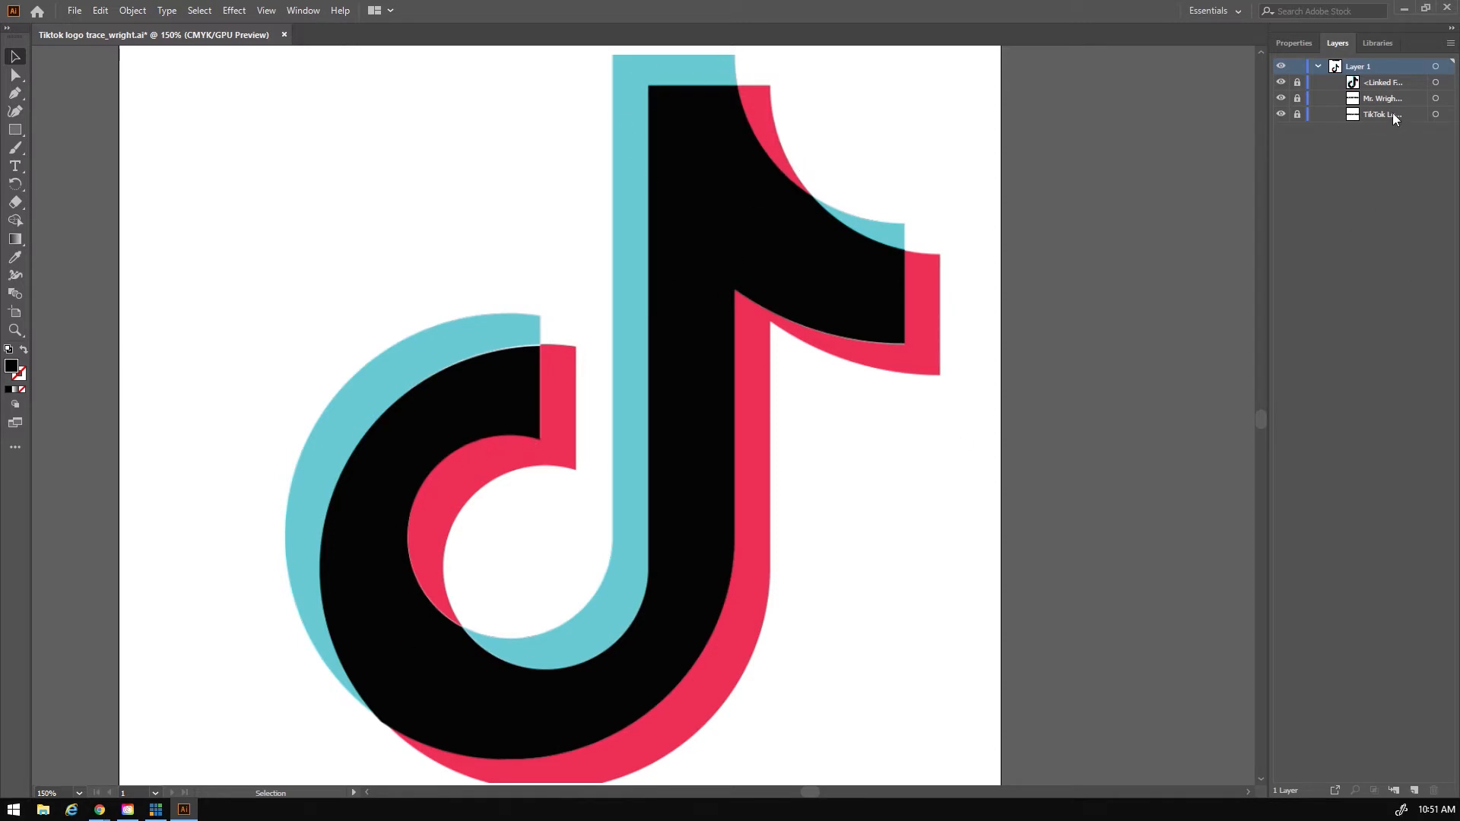
pyautogui.click(1292, 43)
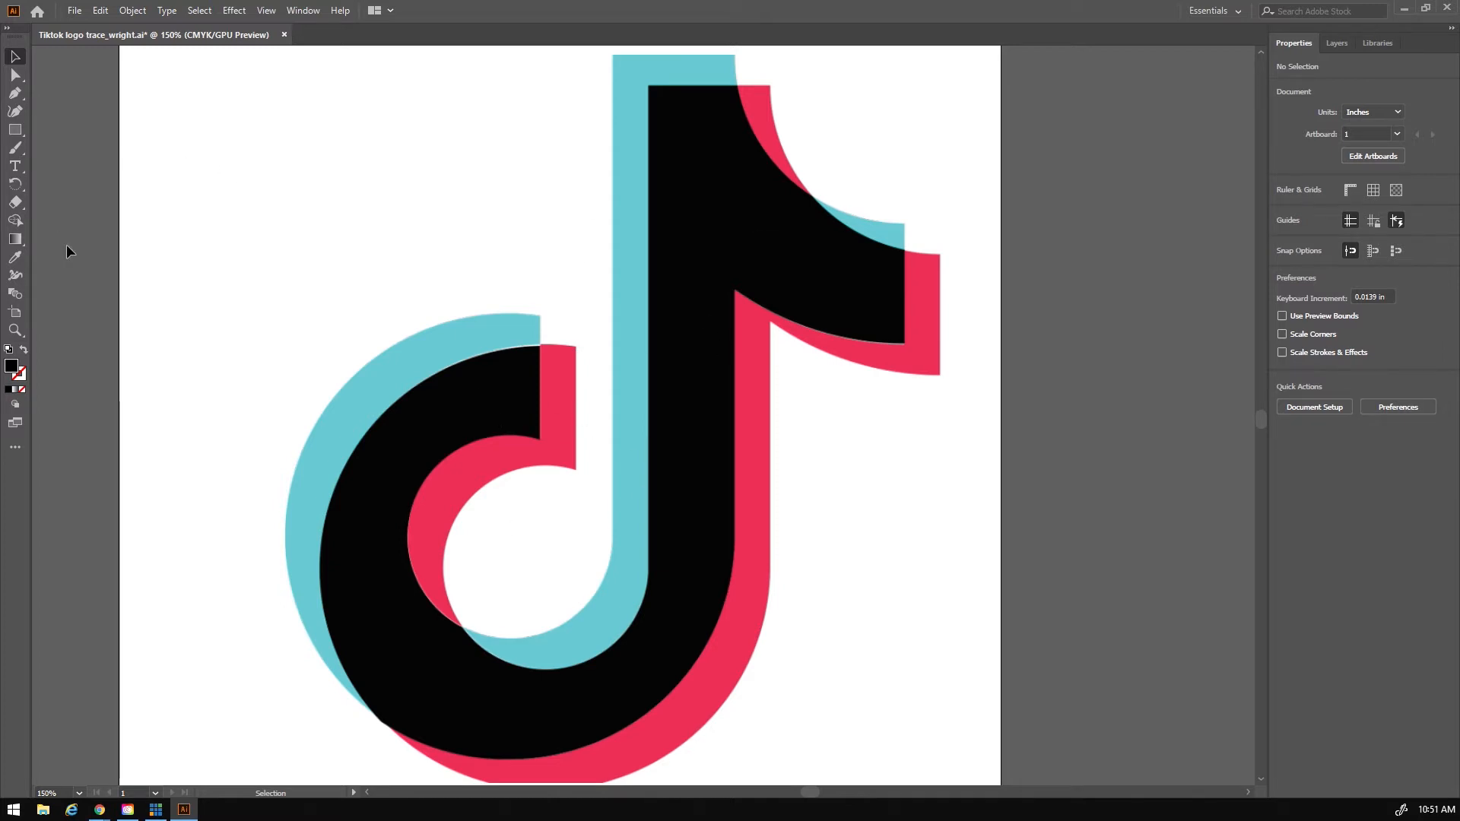
pyautogui.click(15, 94)
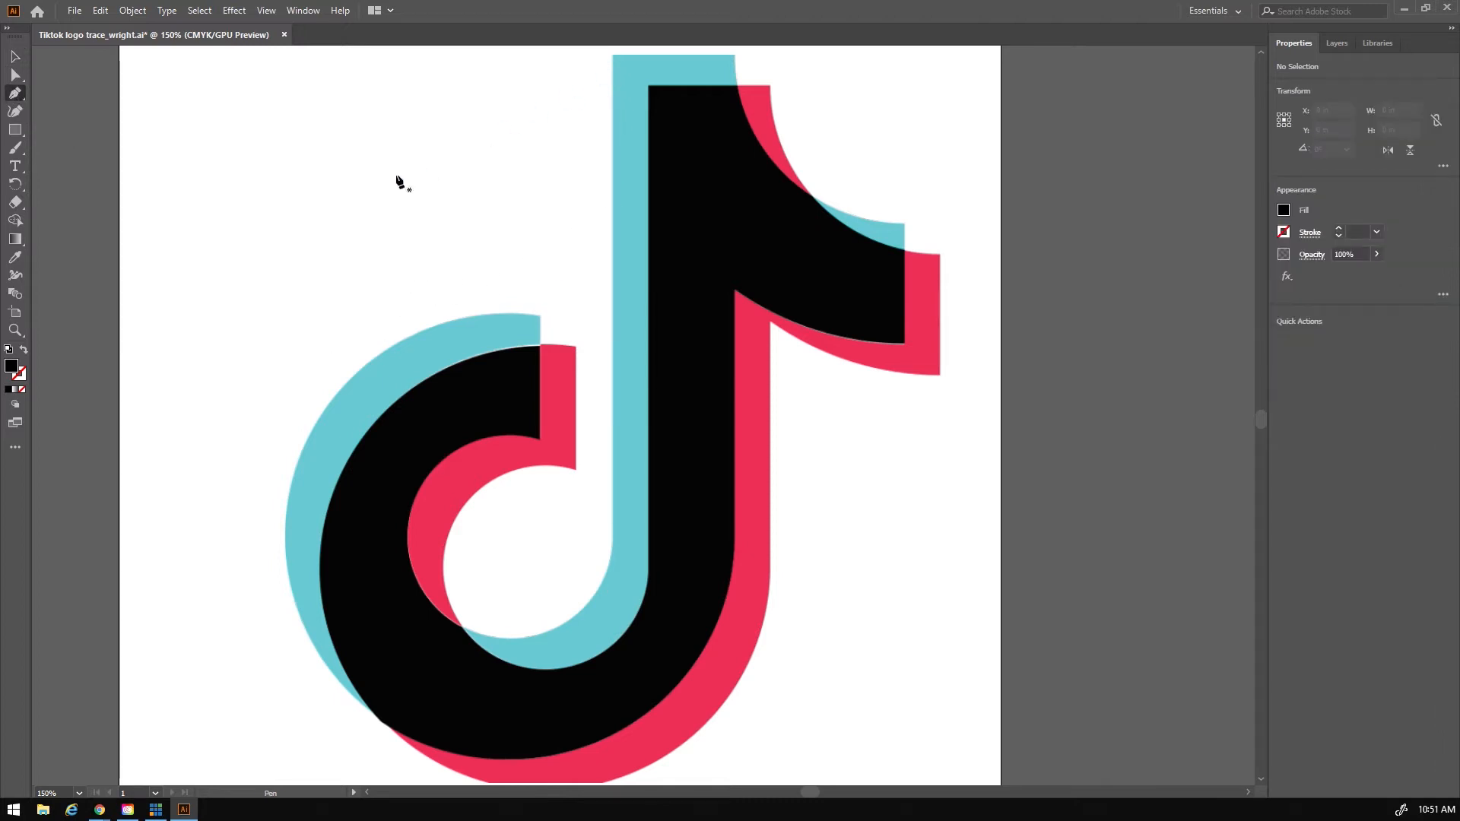
pyautogui.click(225, 108)
pyautogui.click(238, 242)
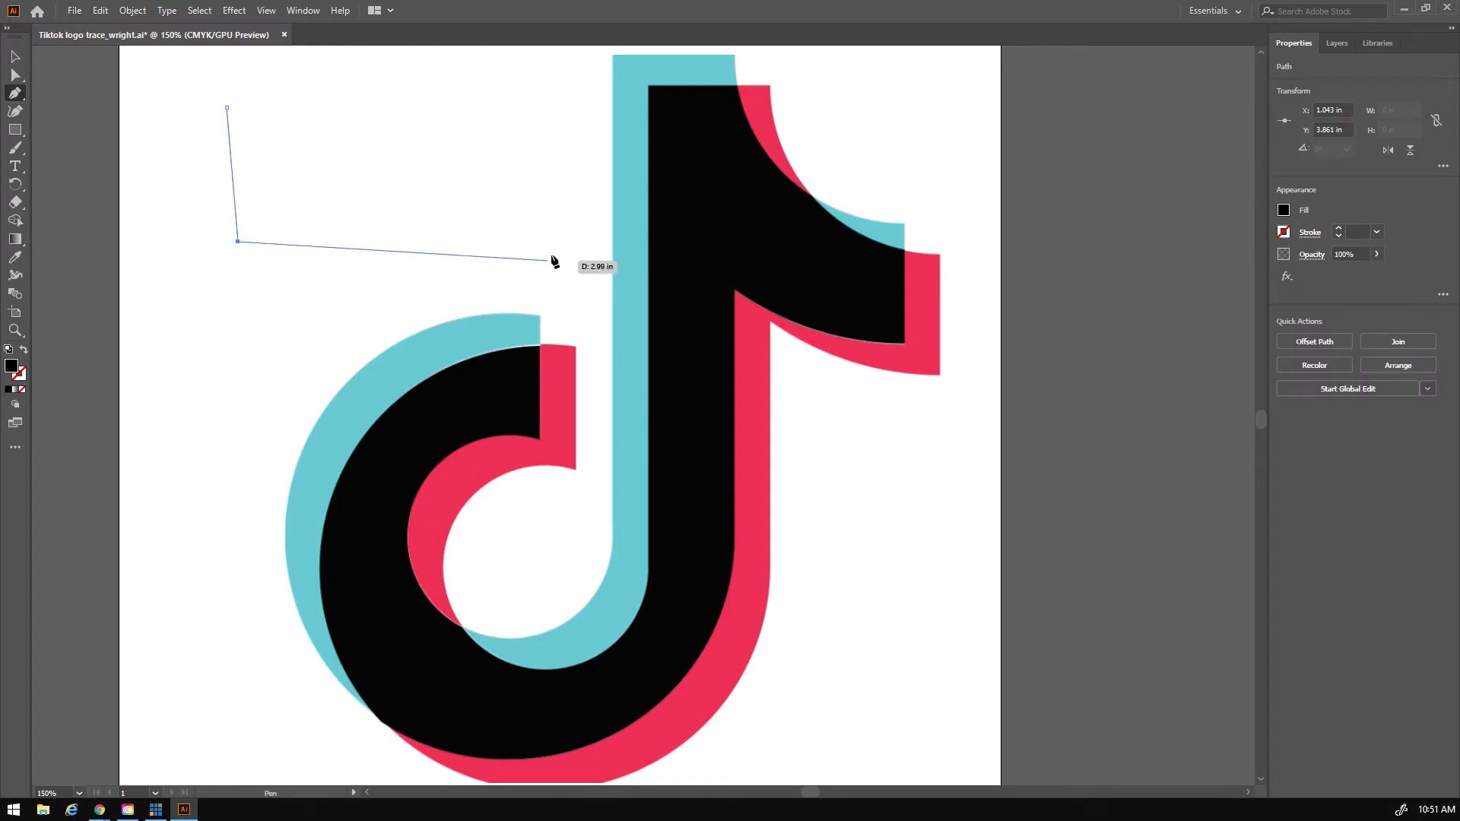
pyautogui.click(540, 246)
pyautogui.click(501, 111)
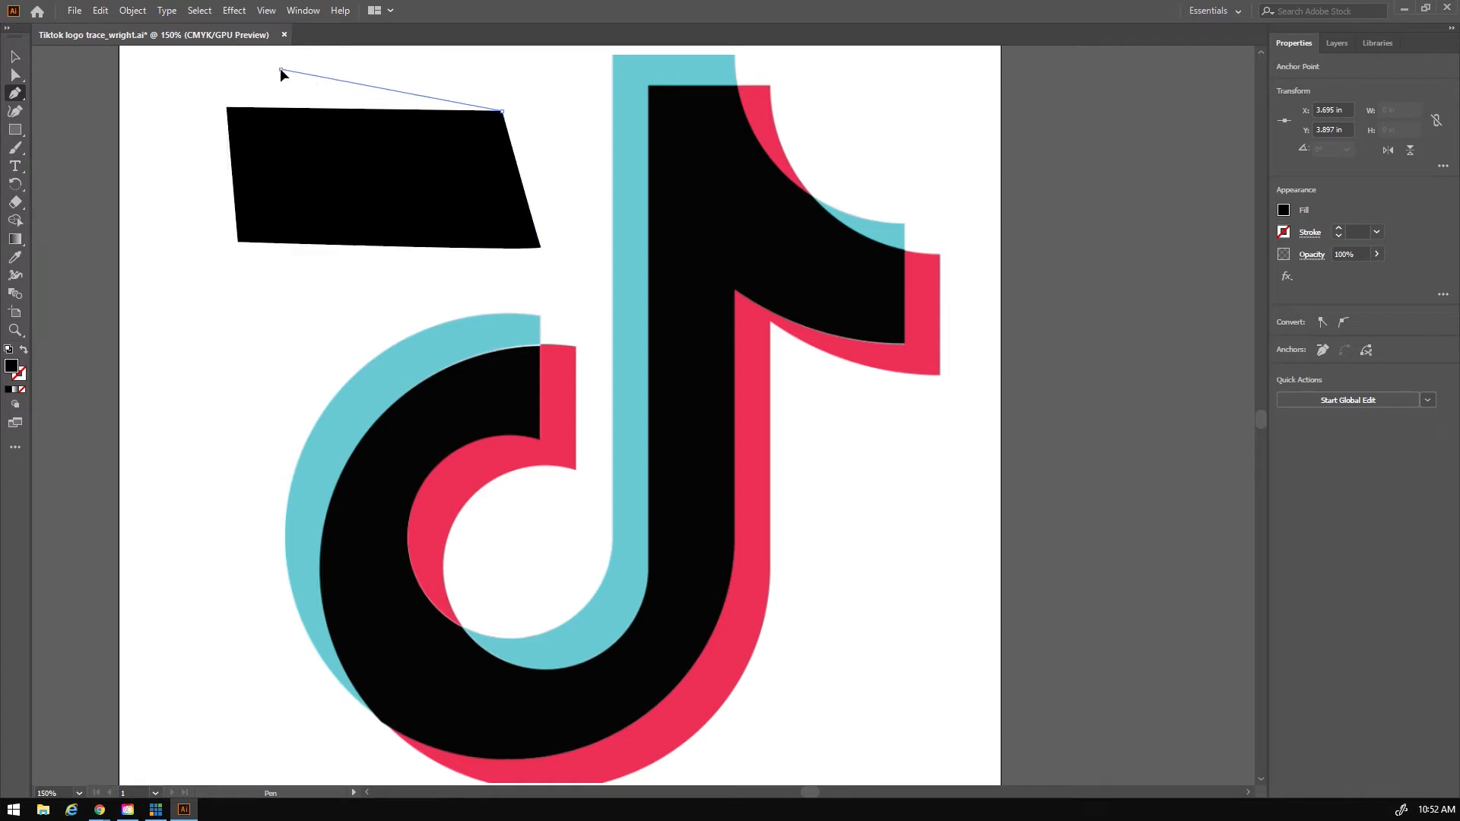
pyautogui.click(281, 70)
pyautogui.click(226, 107)
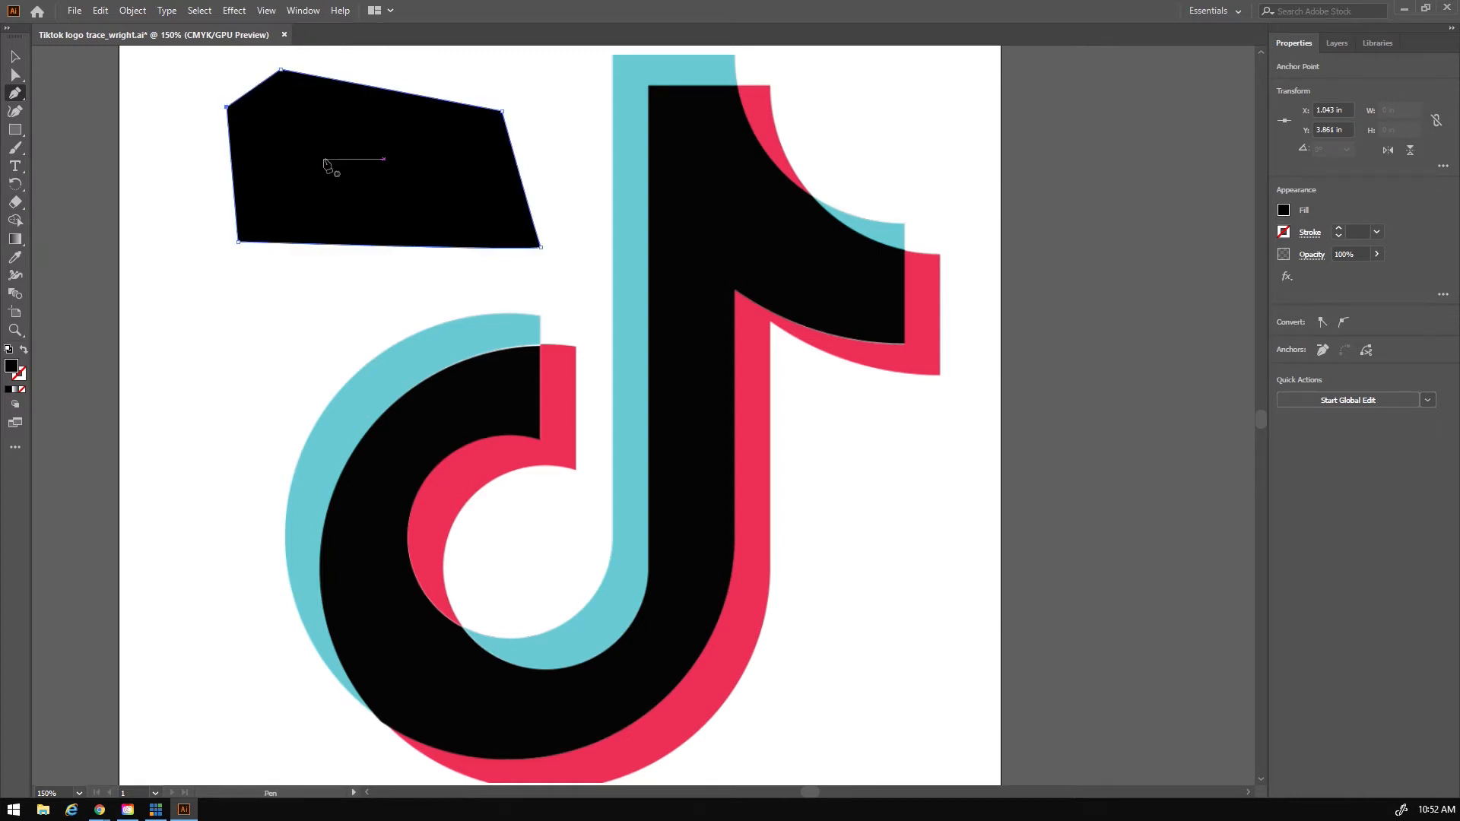
pyautogui.click(15, 56)
pyautogui.click(418, 209)
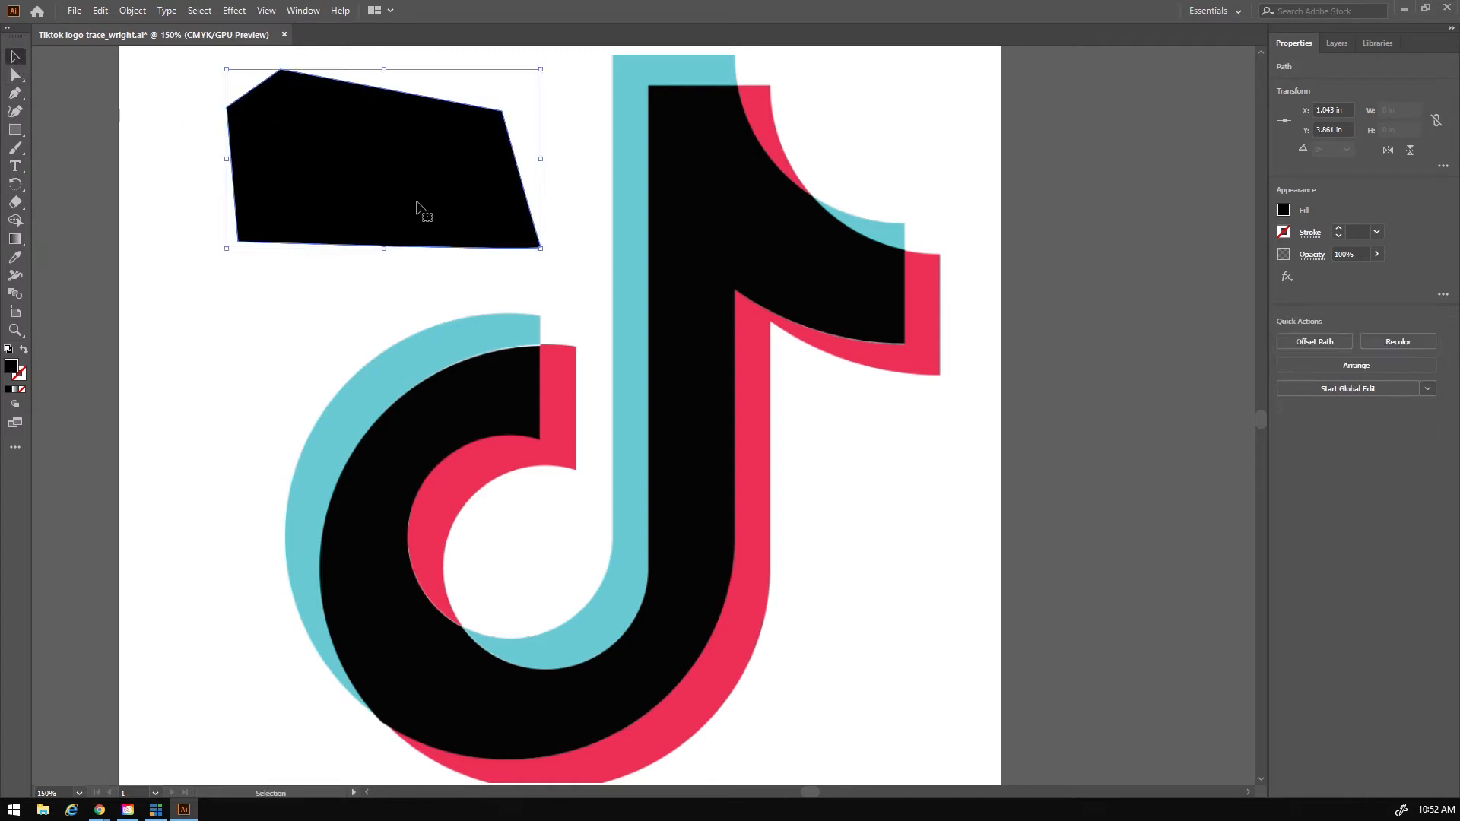
pyautogui.press('Delete')
# Step: Set the Pen tool's fill to None and its stroke colour to green for tracing
pyautogui.click(15, 95)
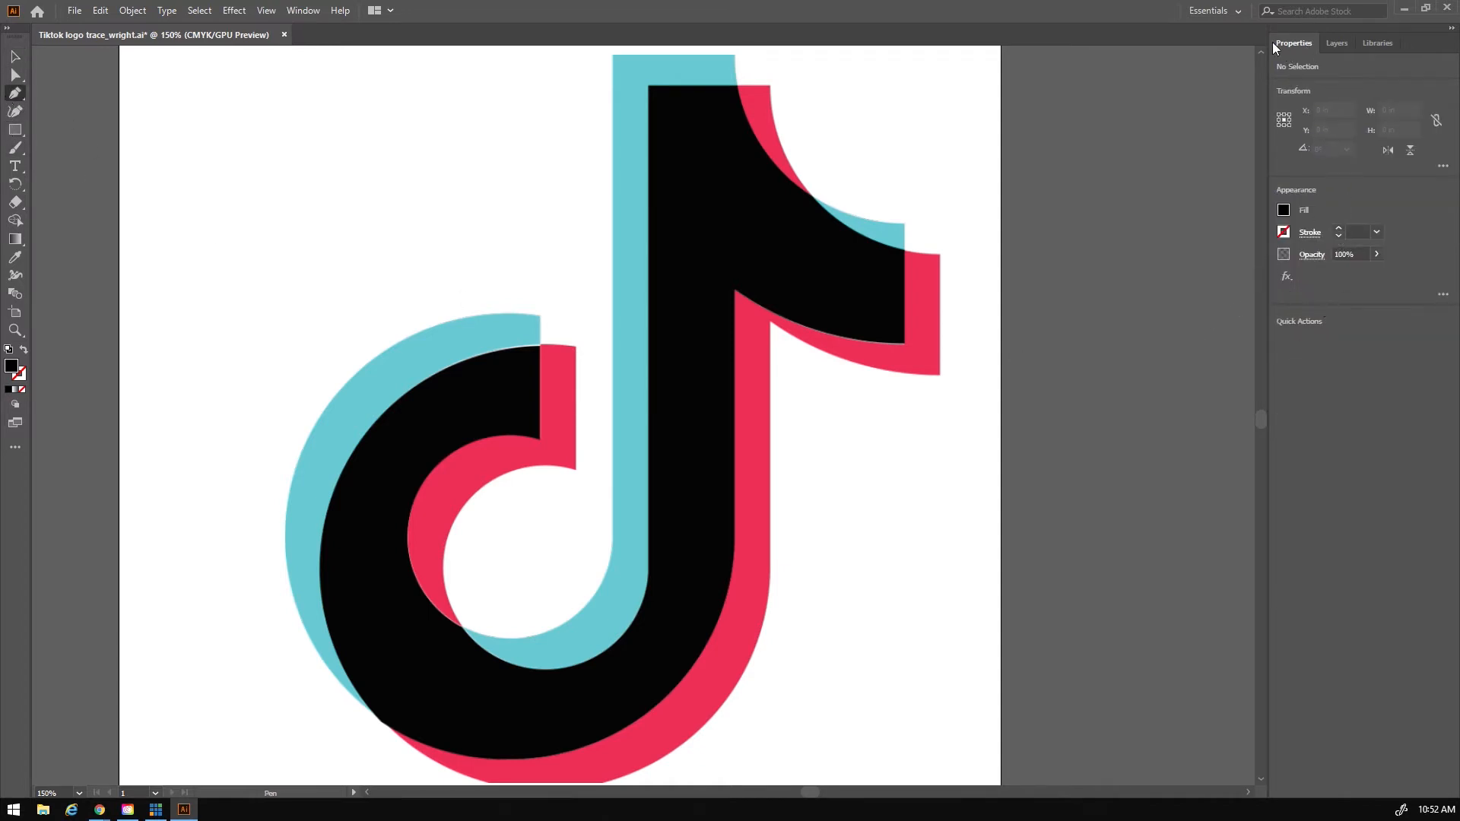
pyautogui.click(1283, 210)
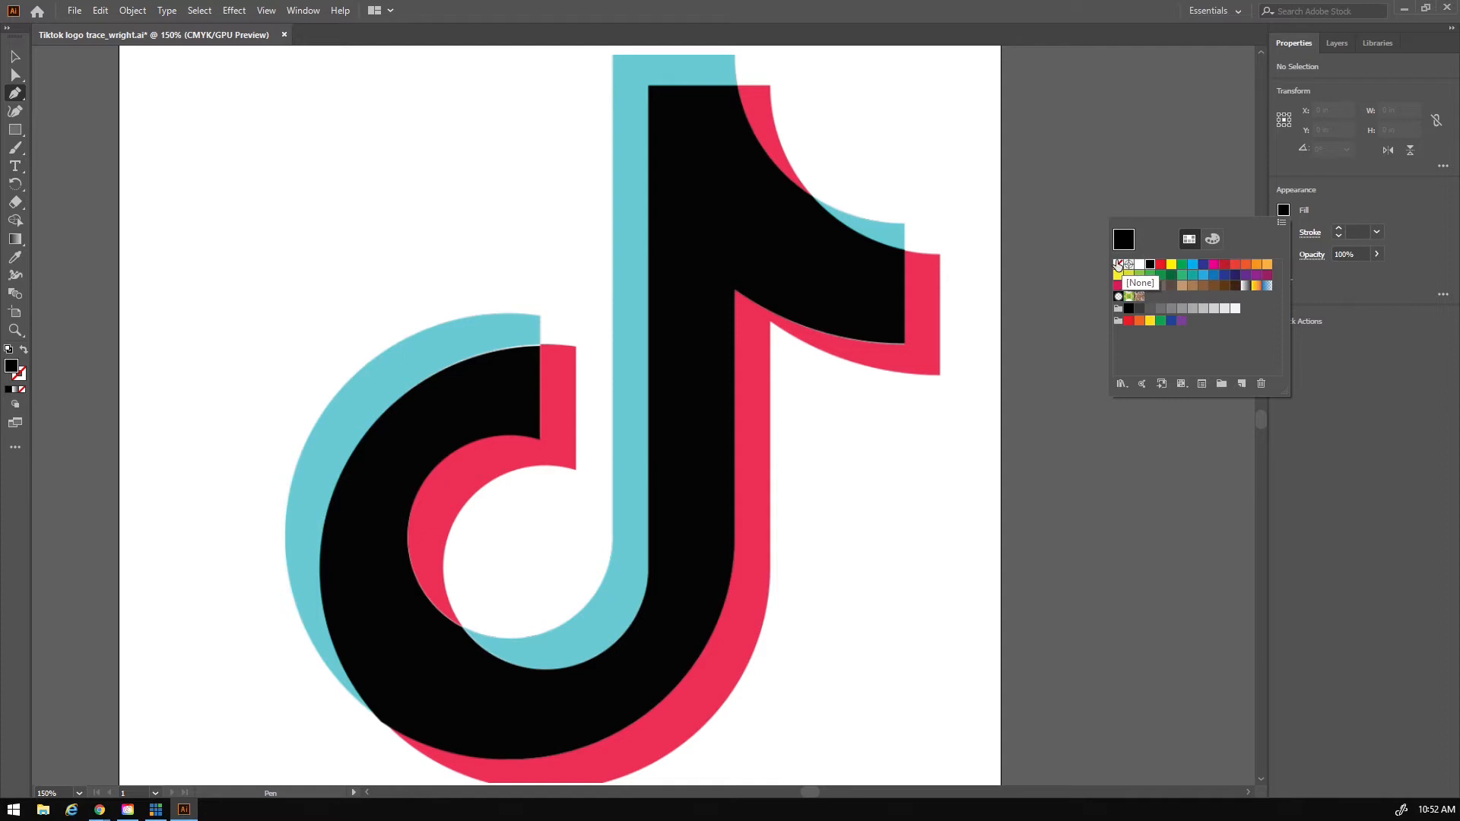
pyautogui.click(1116, 264)
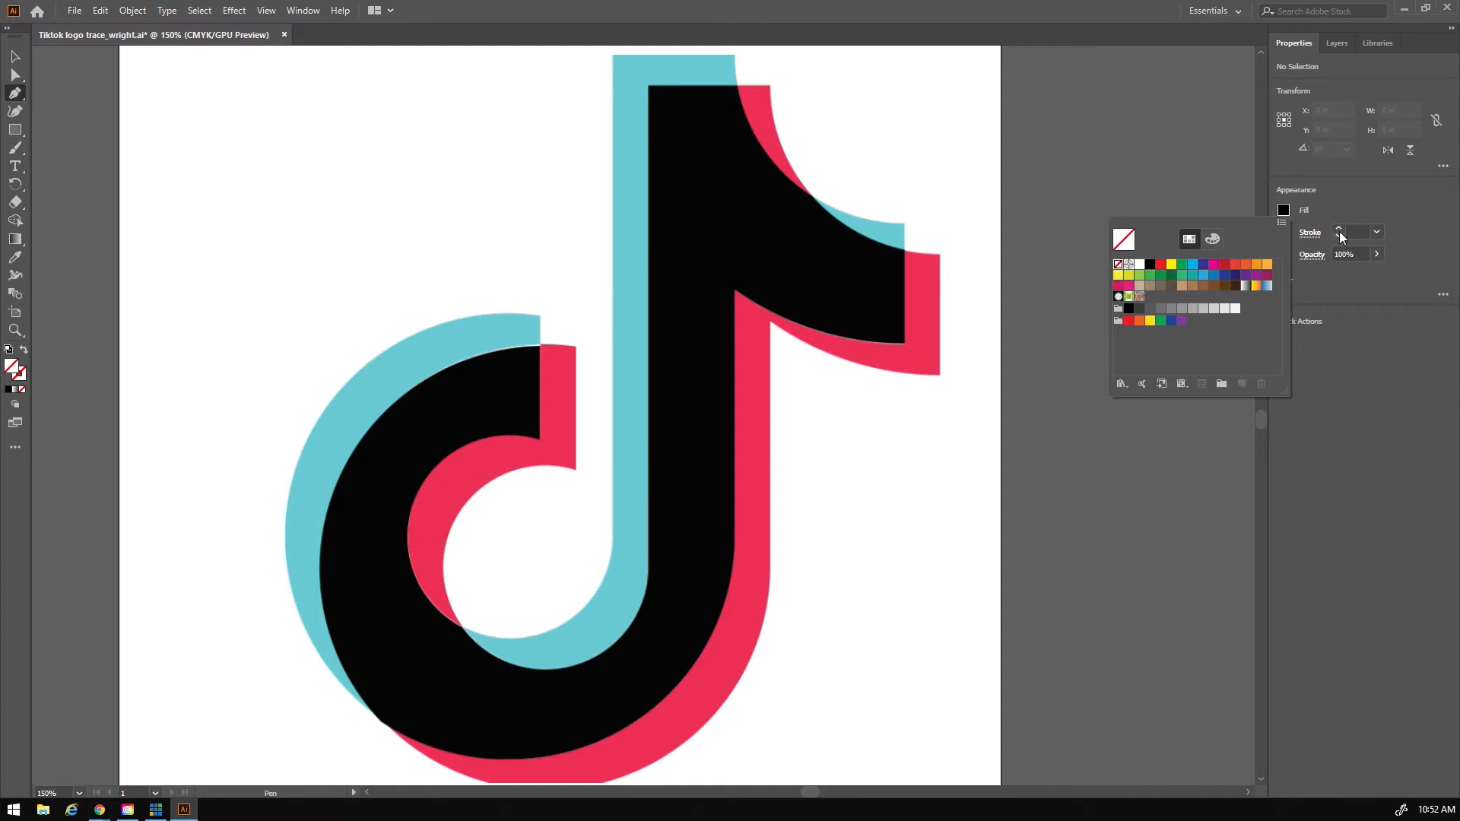
pyautogui.click(1284, 235)
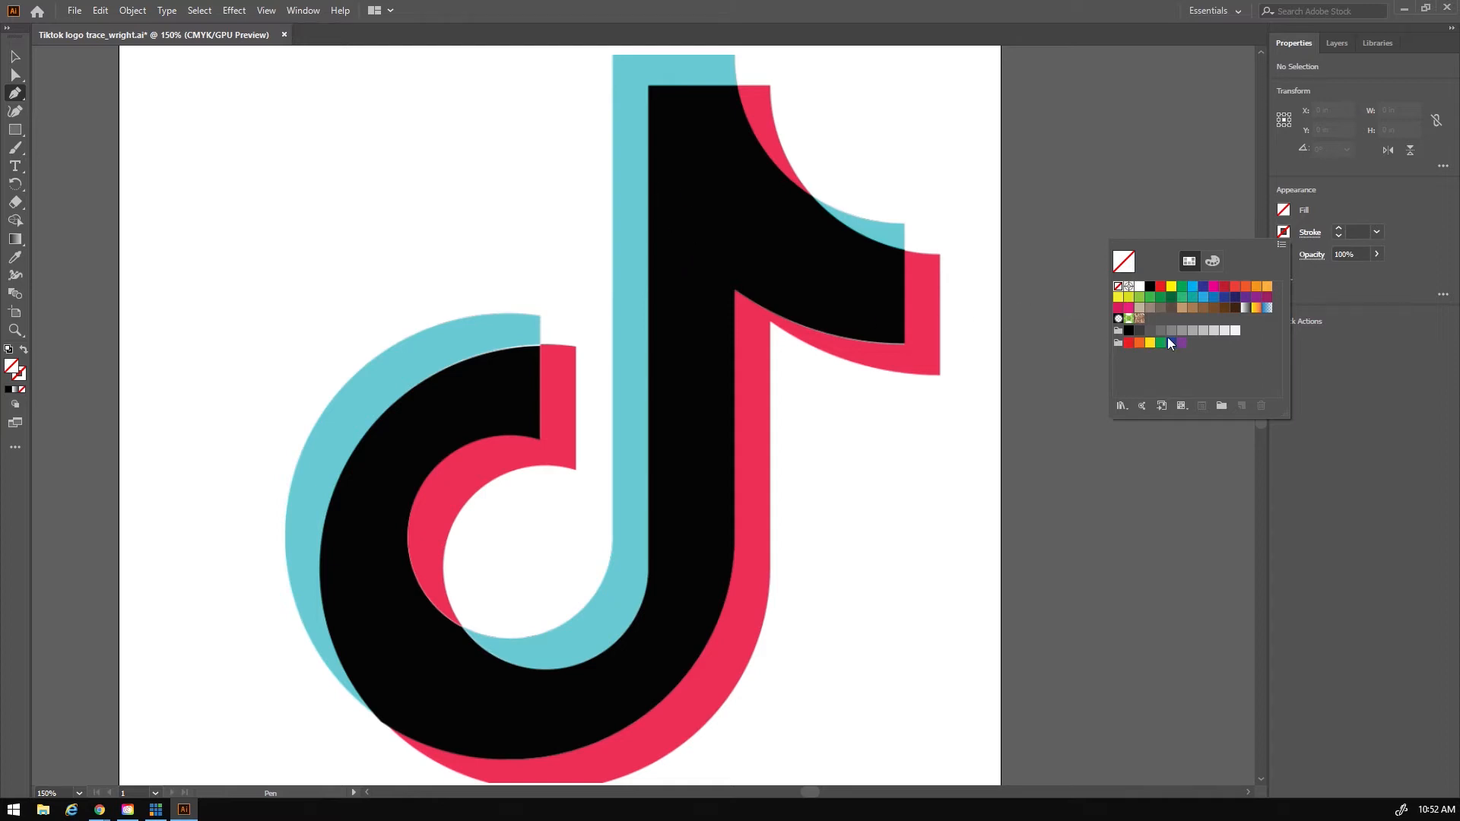
pyautogui.click(1182, 285)
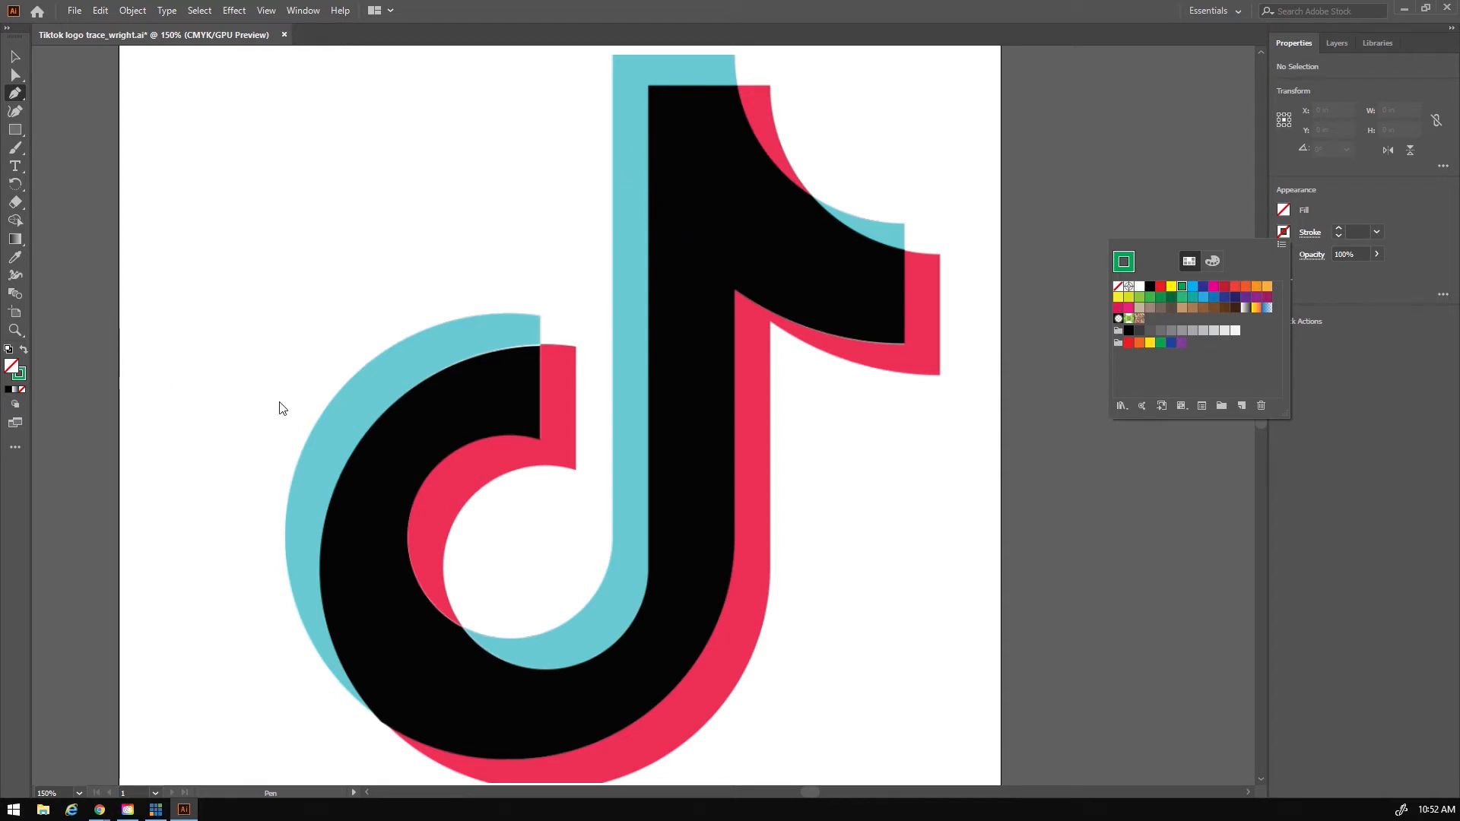
pyautogui.click(19, 334)
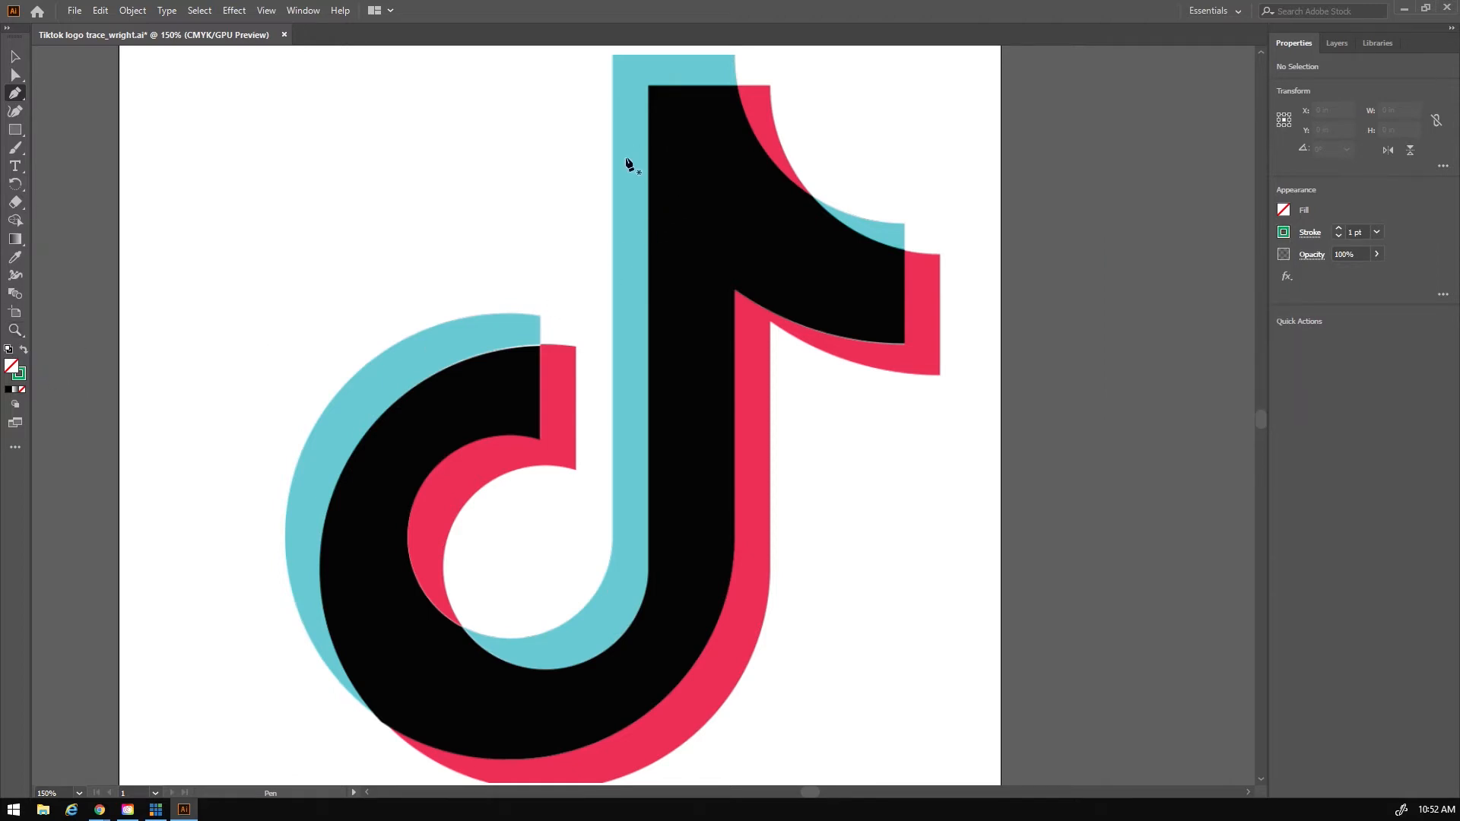
# Step: Inspect the logo's upper stem and flag at 300%, and return to the wider 150% view of the logo
pyautogui.click(17, 332)
pyautogui.click(647, 202)
pyautogui.moveTo(662, 423); pyautogui.dragTo(732, 319)
pyautogui.click(717, 265)
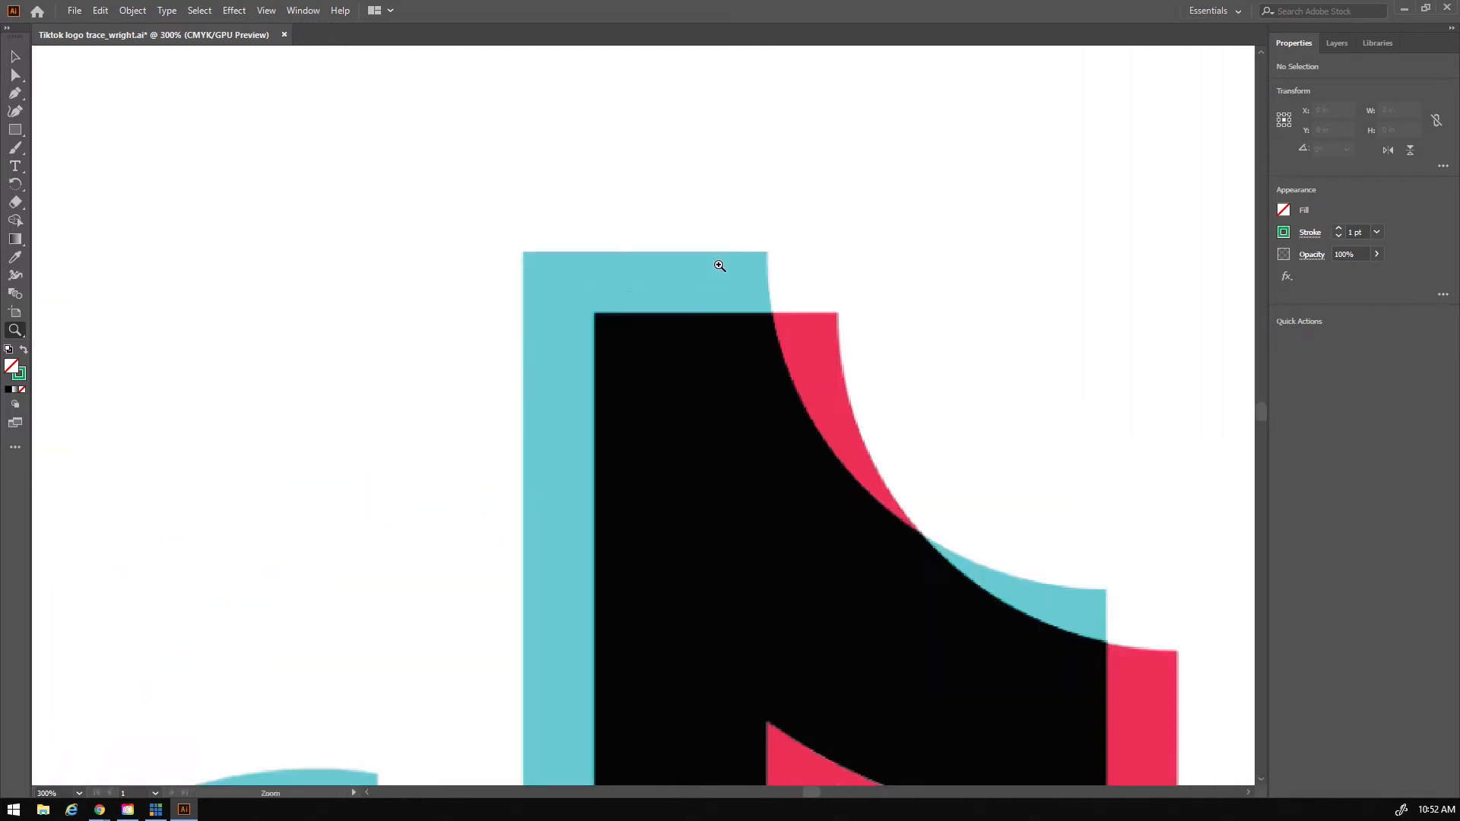
pyautogui.press('space')
pyautogui.press('space')
pyautogui.moveTo(629, 446)
pyautogui.mouseDown()
pyautogui.moveTo(639, 489)
pyautogui.moveTo(854, 501)
pyautogui.moveTo(720, 345)
pyautogui.moveTo(577, 326)
pyautogui.moveTo(740, 286)
pyautogui.moveTo(851, 390)
pyautogui.moveTo(772, 339)
pyautogui.moveTo(707, 362)
pyautogui.moveTo(686, 668)
pyautogui.mouseUp()
pyautogui.moveTo(700, 244); pyautogui.dragTo(733, 466)
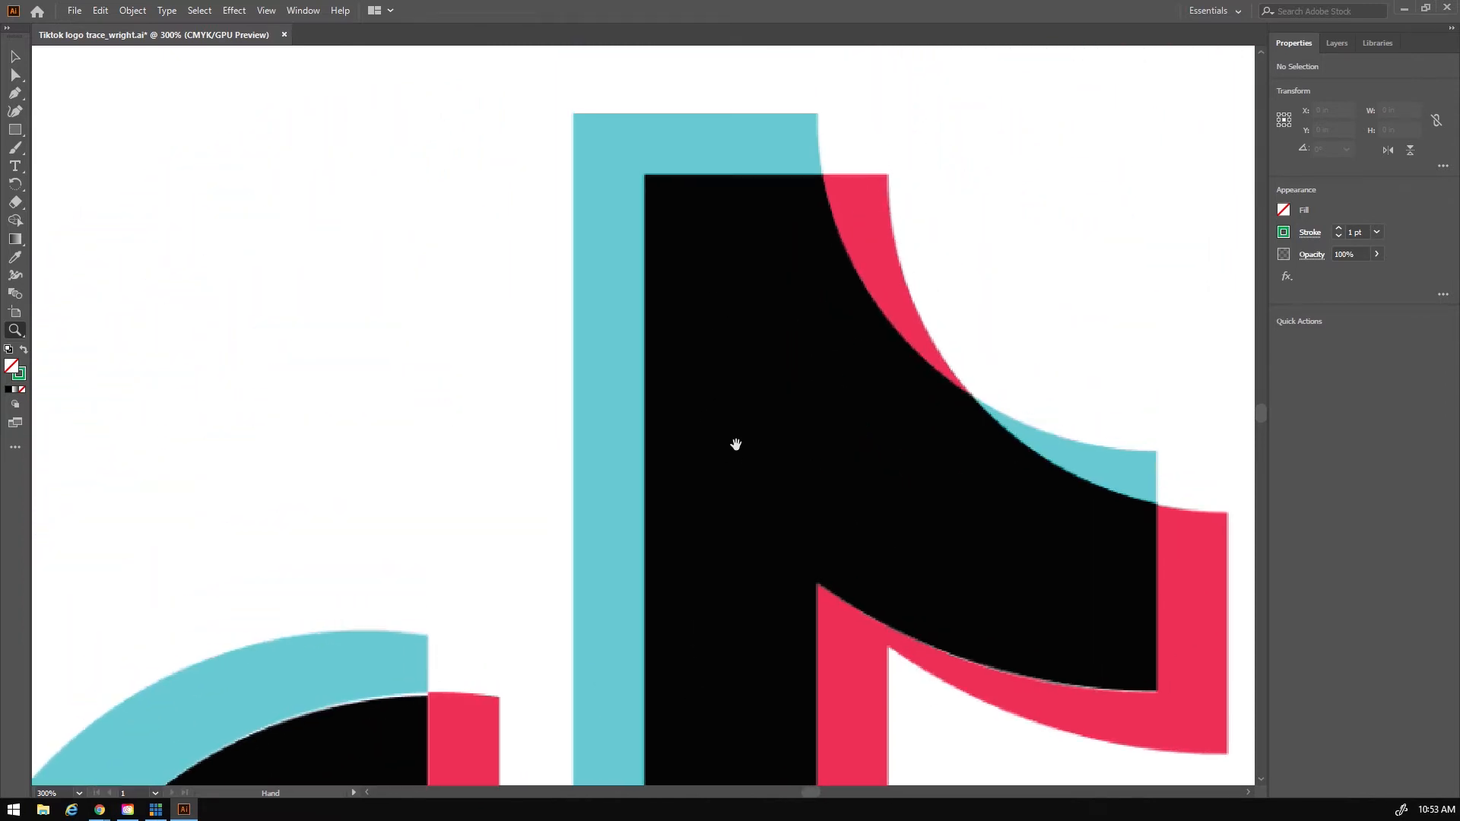
pyautogui.moveTo(720, 319); pyautogui.dragTo(724, 258)
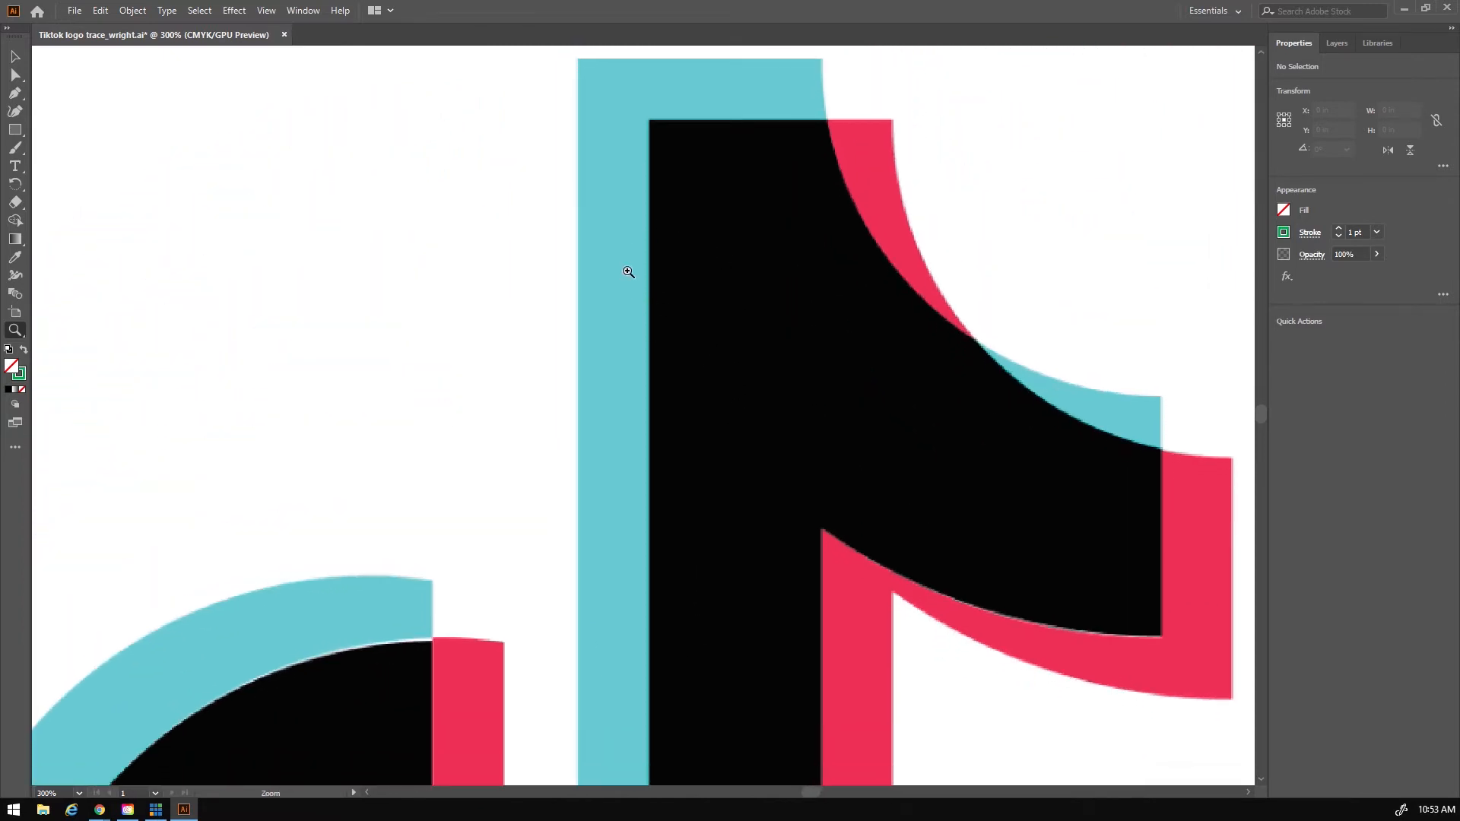
pyautogui.moveTo(768, 355); pyautogui.dragTo(659, 384)
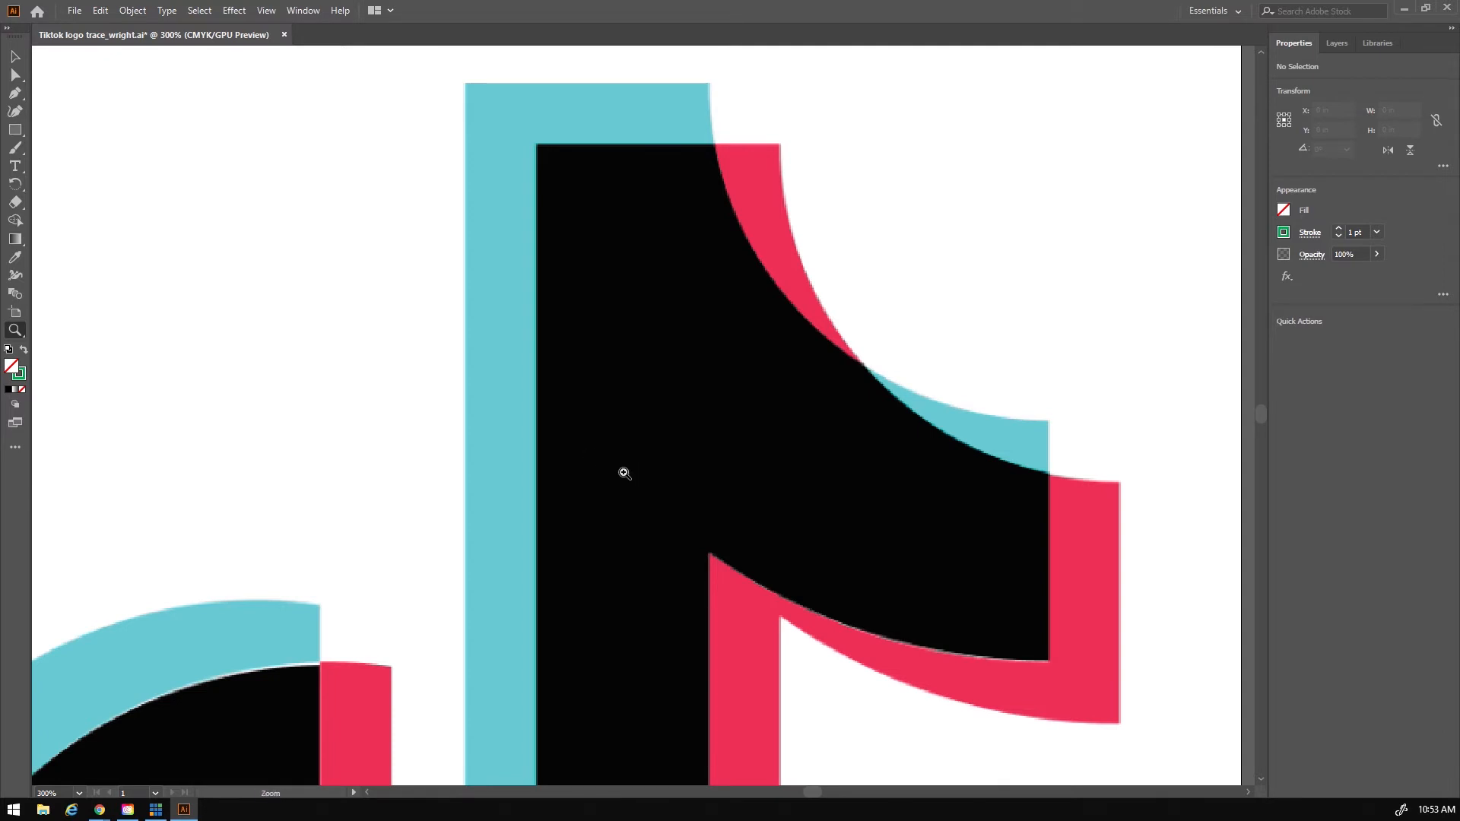
pyautogui.hotkey('ctrl', '-')
pyautogui.hotkey('ctrl', '-')
pyautogui.moveTo(644, 560); pyautogui.dragTo(613, 414)
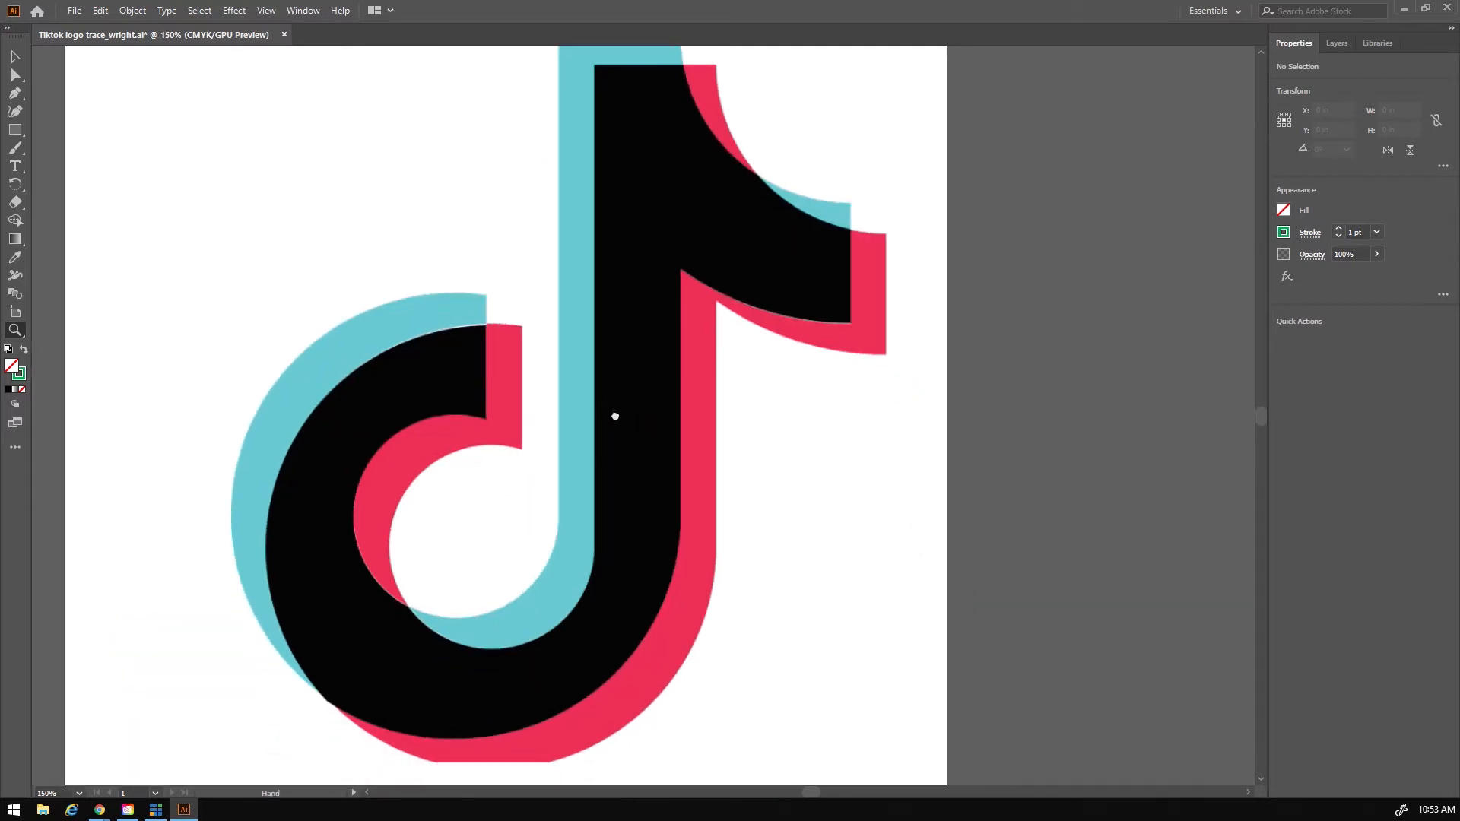
pyautogui.moveTo(661, 349); pyautogui.dragTo(715, 348)
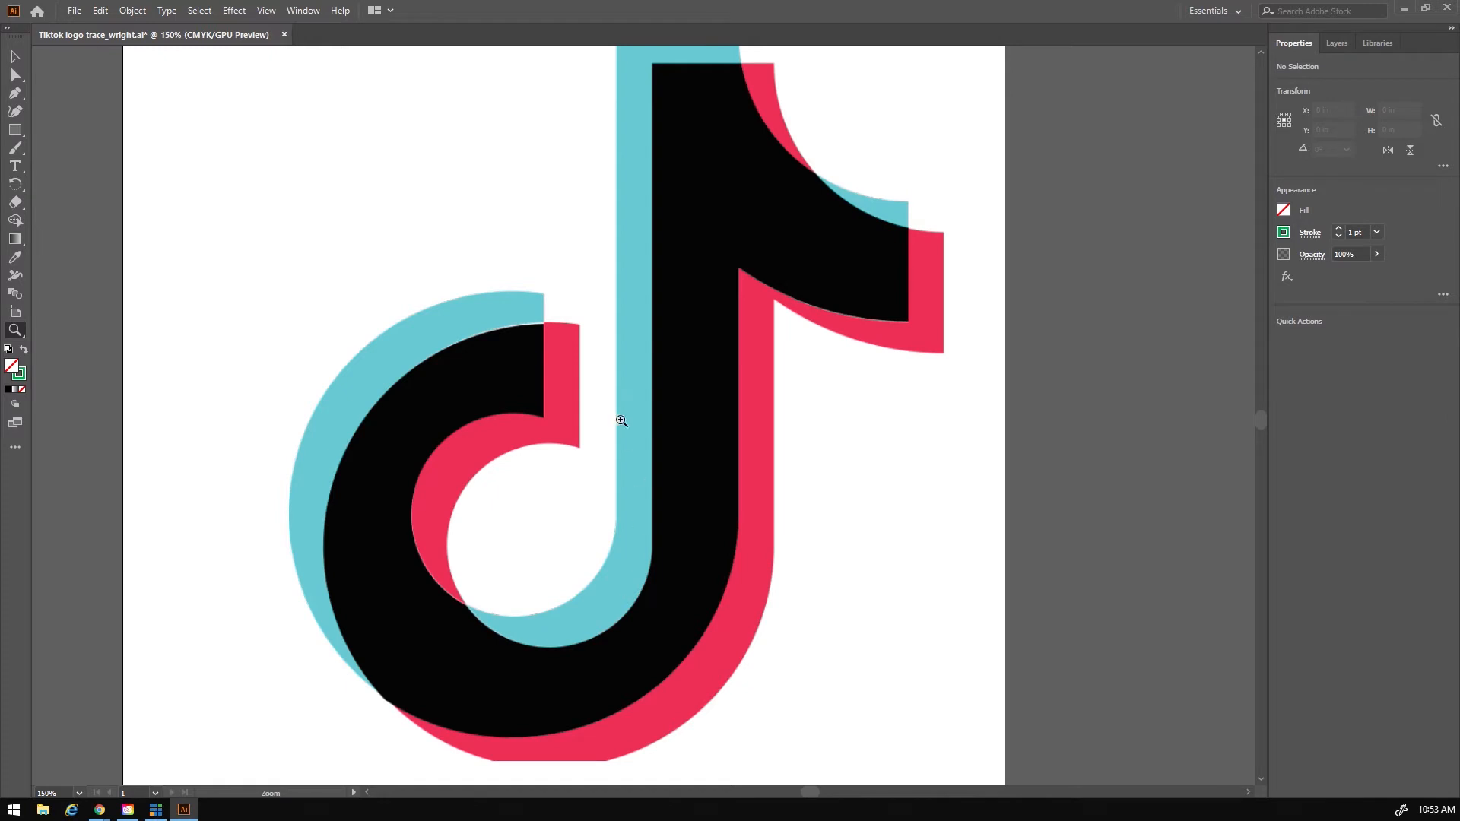
pyautogui.moveTo(678, 375); pyautogui.dragTo(688, 401)
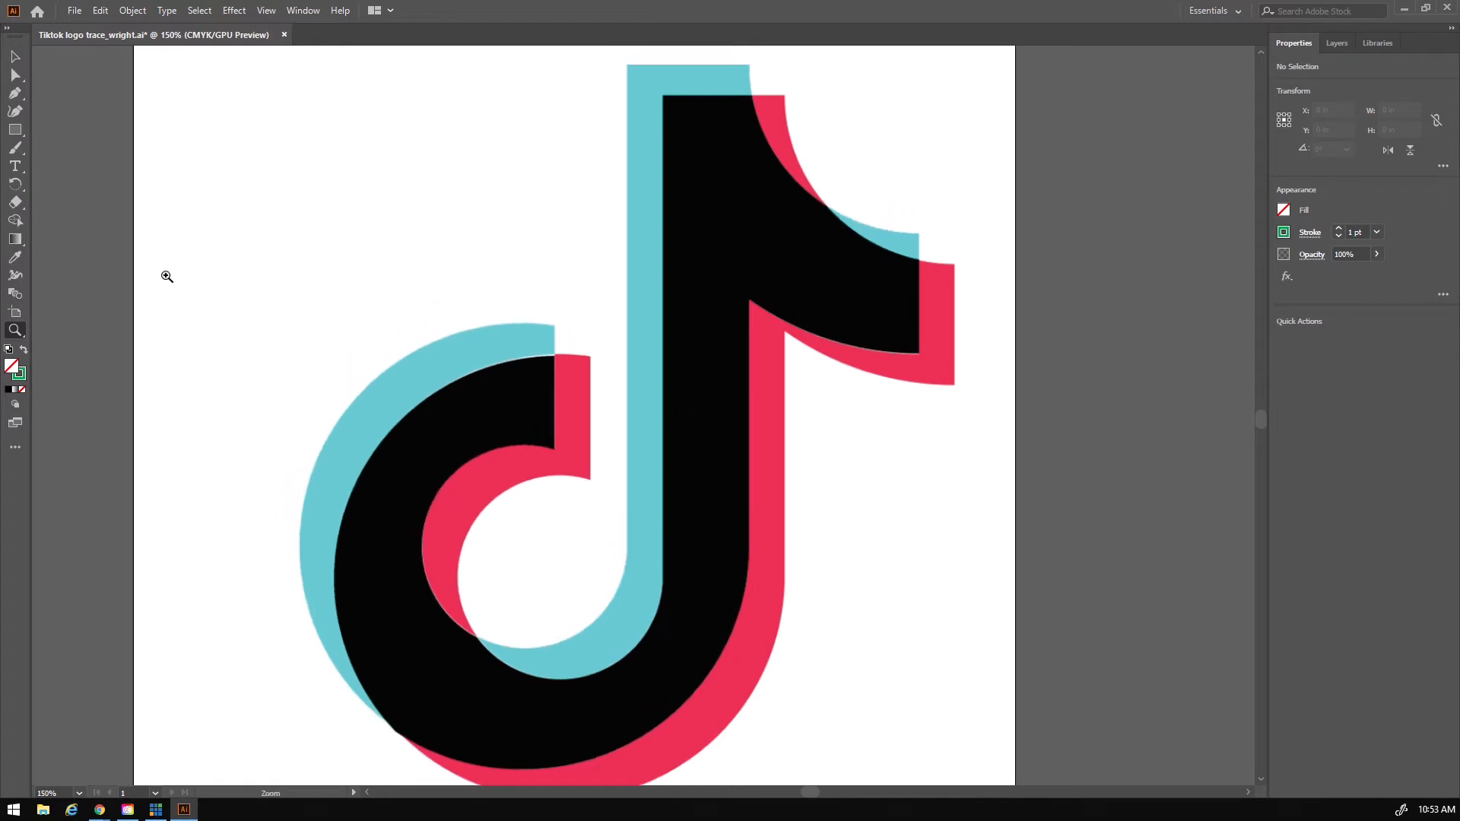
# Step: Draw straight Pen segments from the stem's upper-left corner across its top, around the flag's corners and down the black stem's right edge
pyautogui.click(15, 92)
pyautogui.click(625, 65)
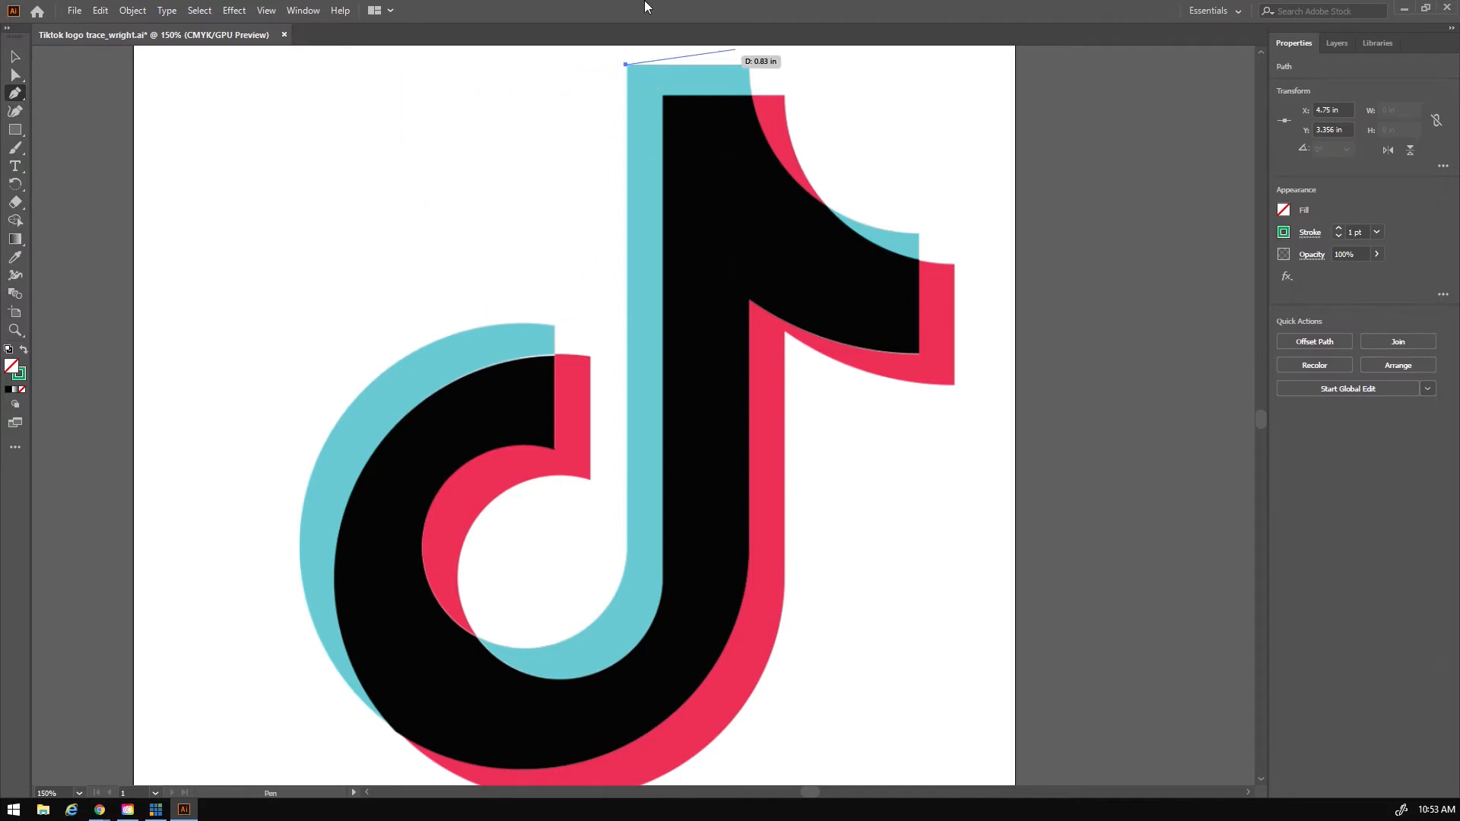
pyautogui.click(750, 65)
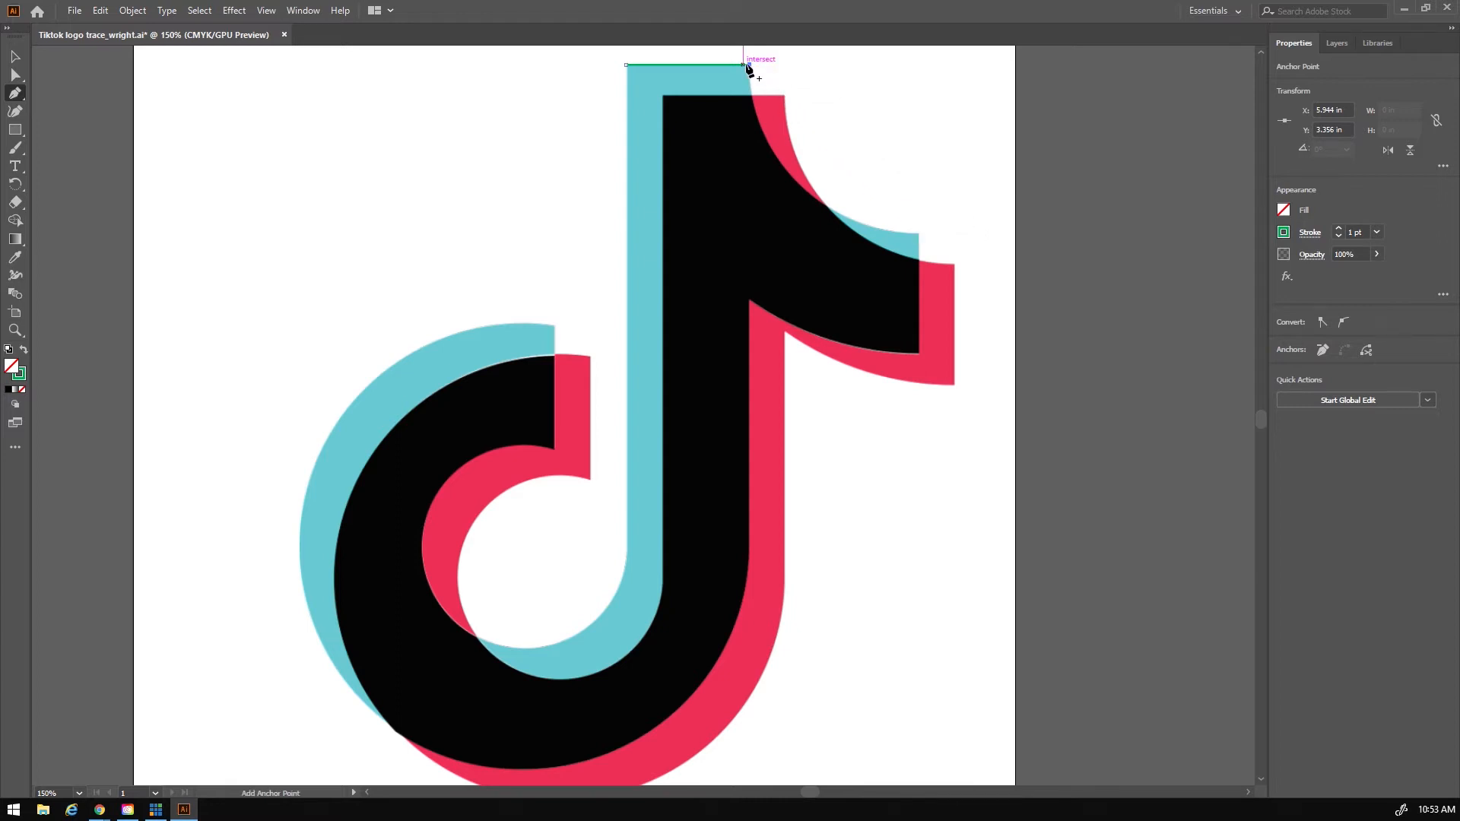
pyautogui.click(919, 235)
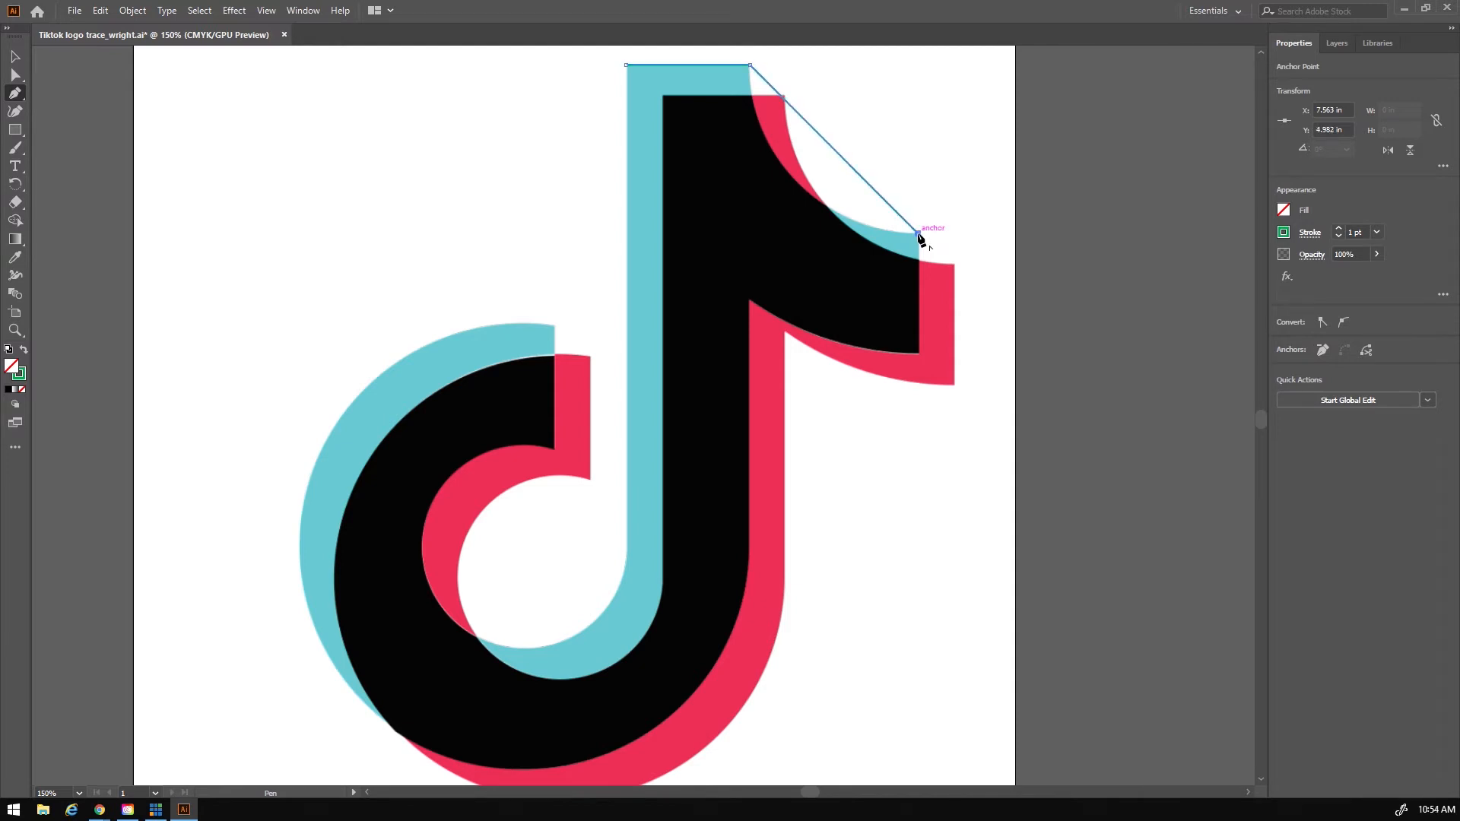
pyautogui.click(919, 353)
pyautogui.hotkey('ctrl', 'z')
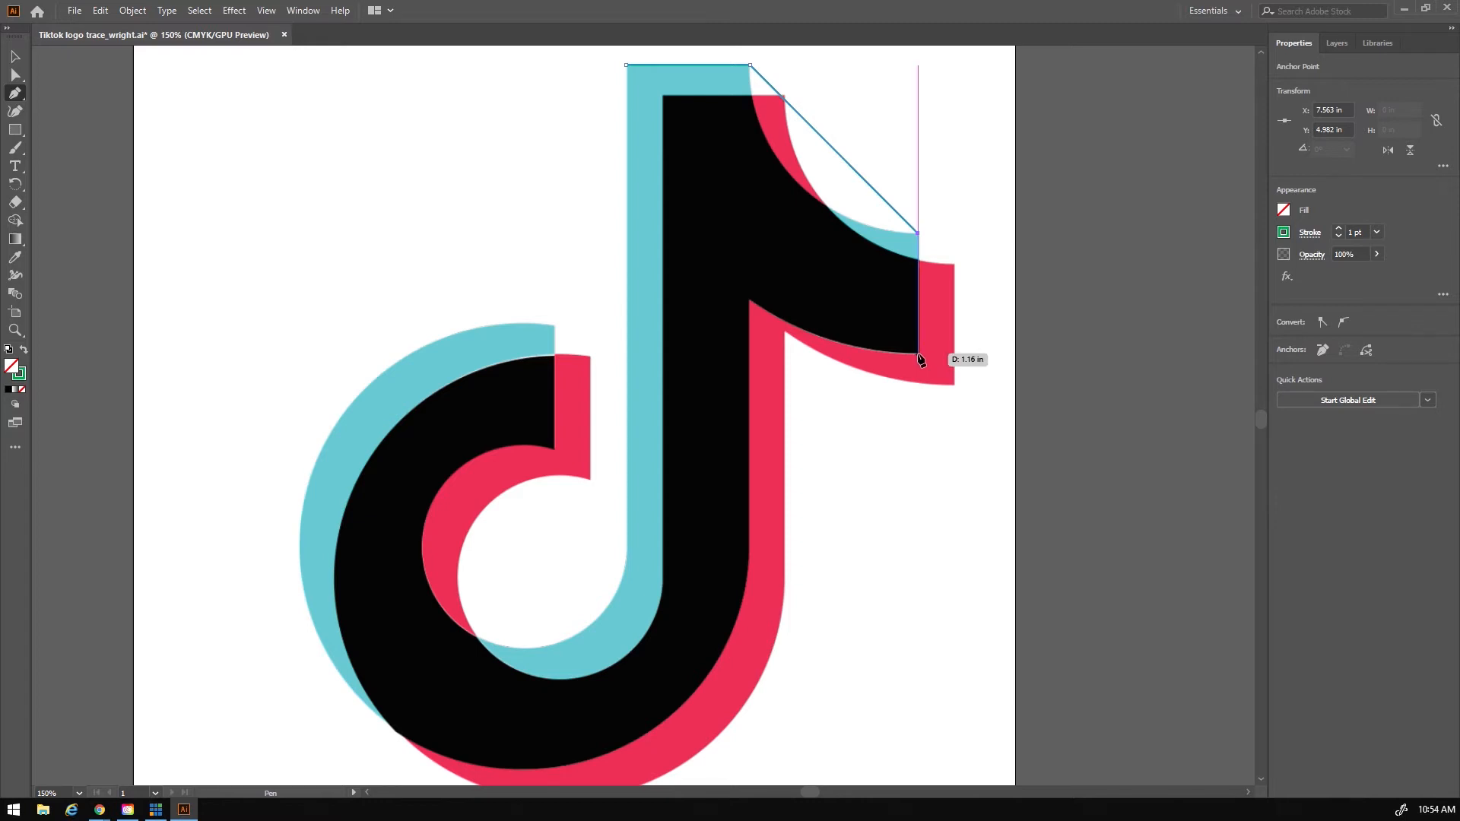
pyautogui.click(918, 354)
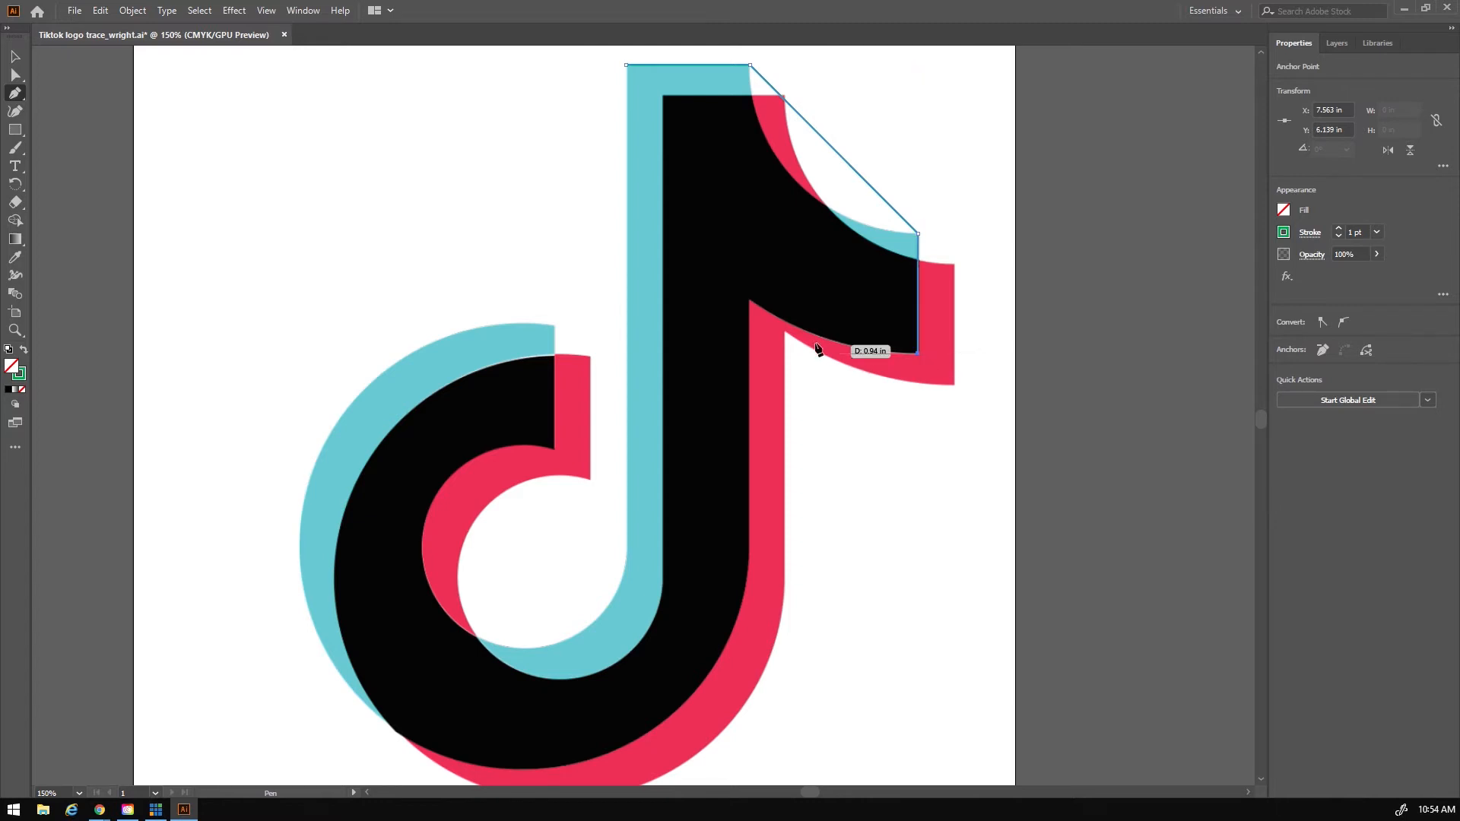
pyautogui.click(750, 303)
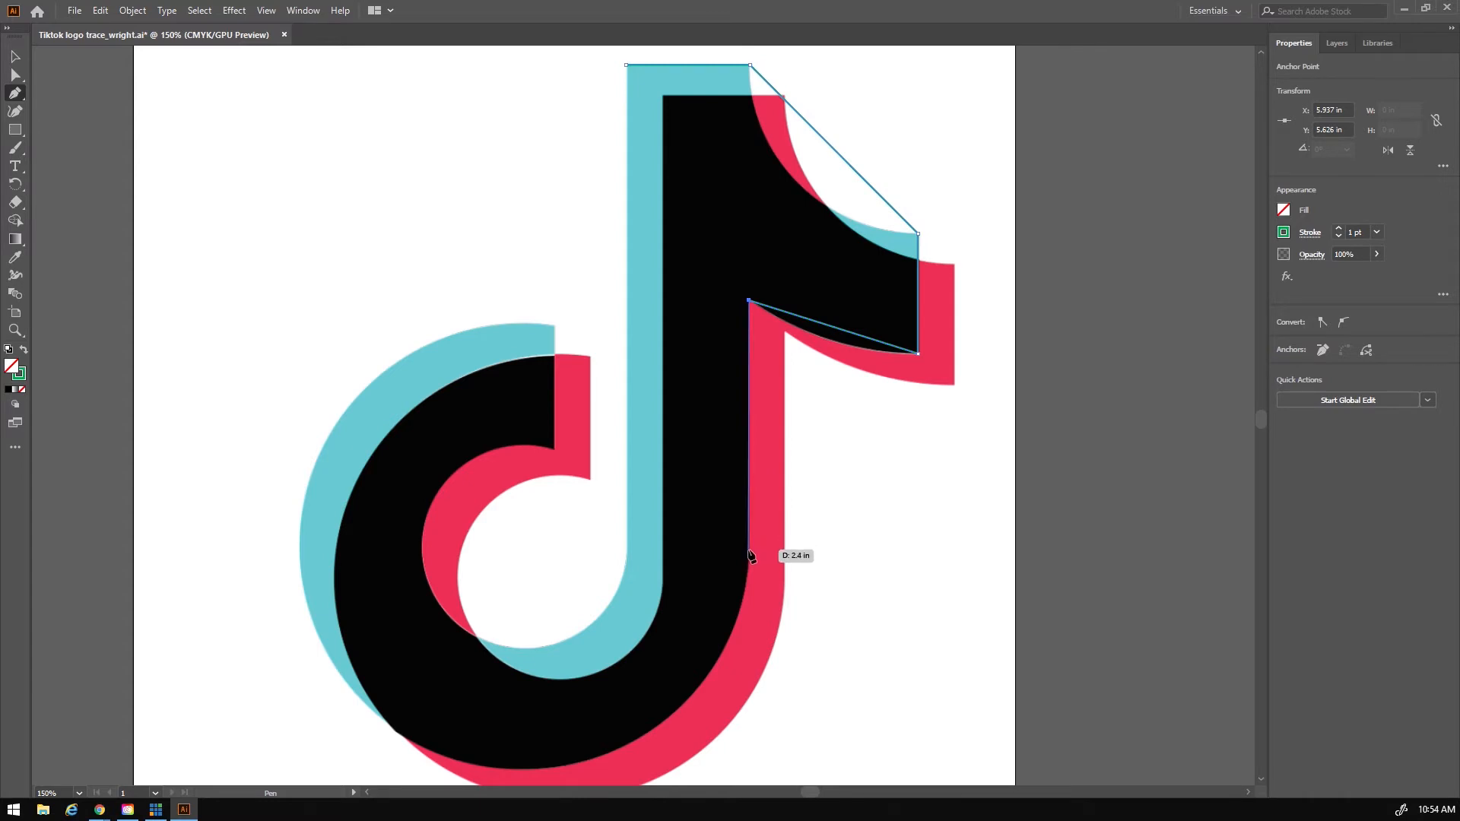
pyautogui.click(749, 549)
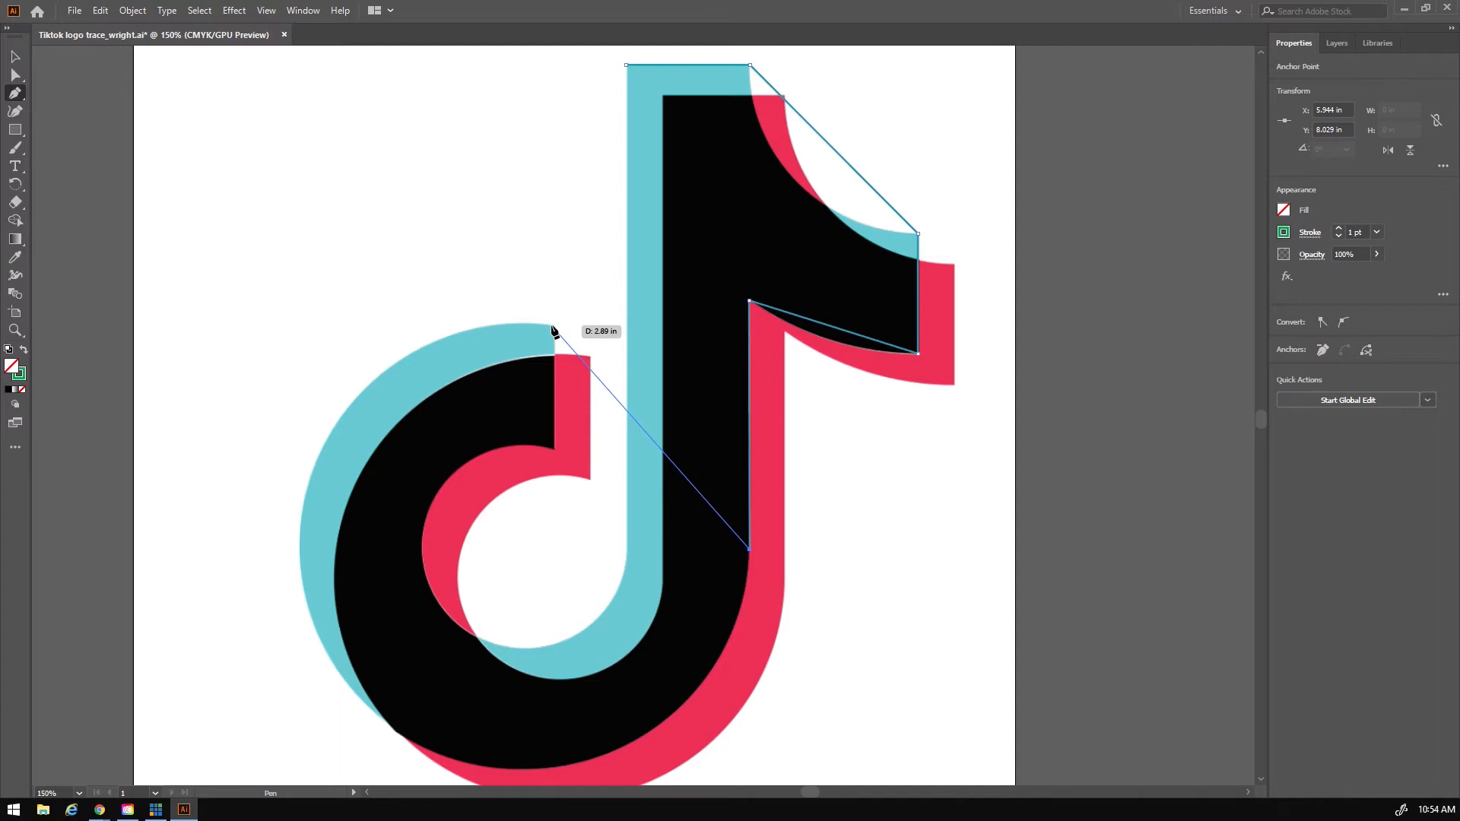
# Step: Continue the path with straight segments across the bowl's lowest and leftmost outer points to the hook's upper and lower end corners
pyautogui.click(538, 768)
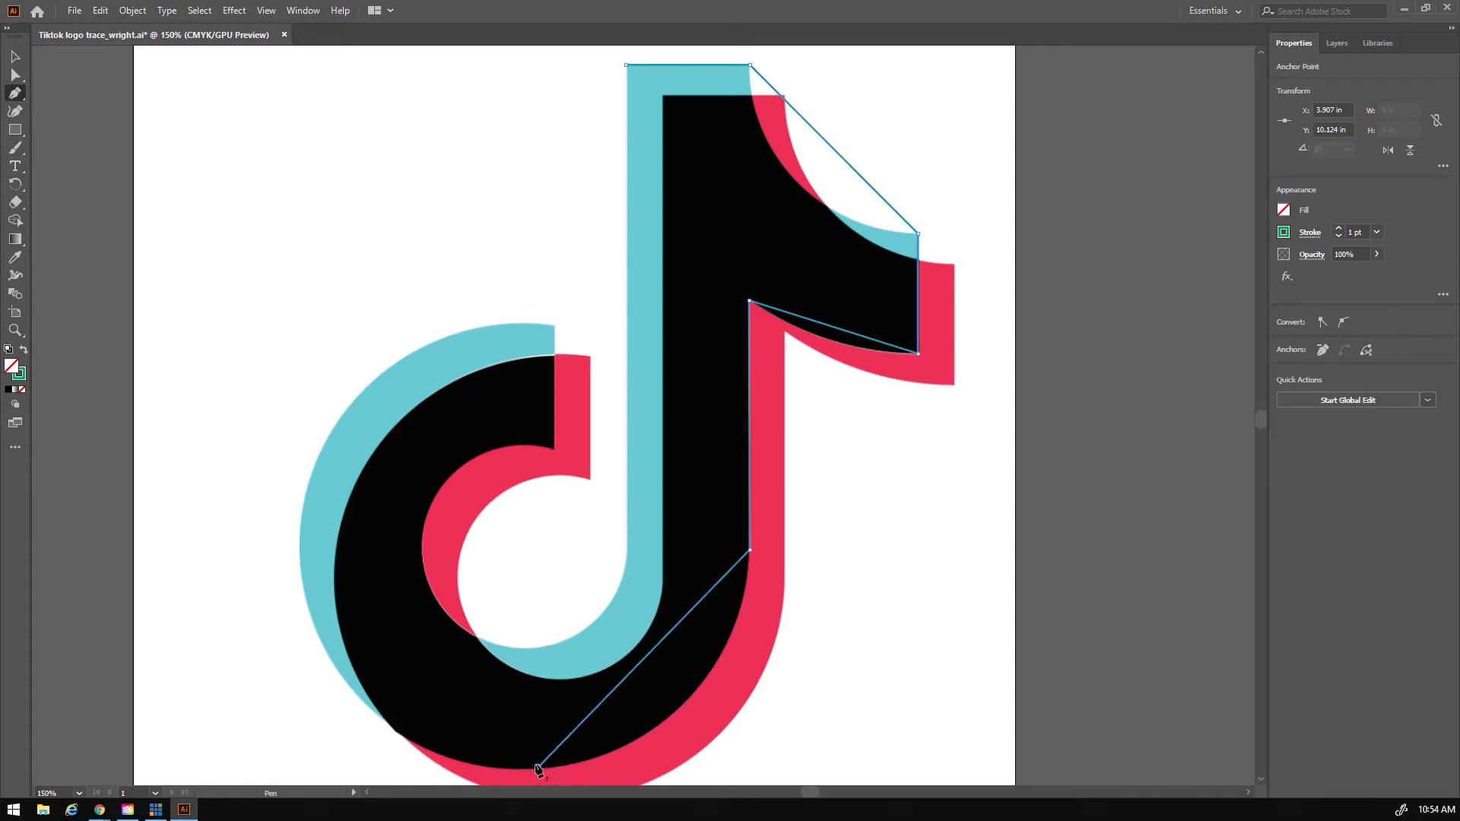
pyautogui.click(299, 541)
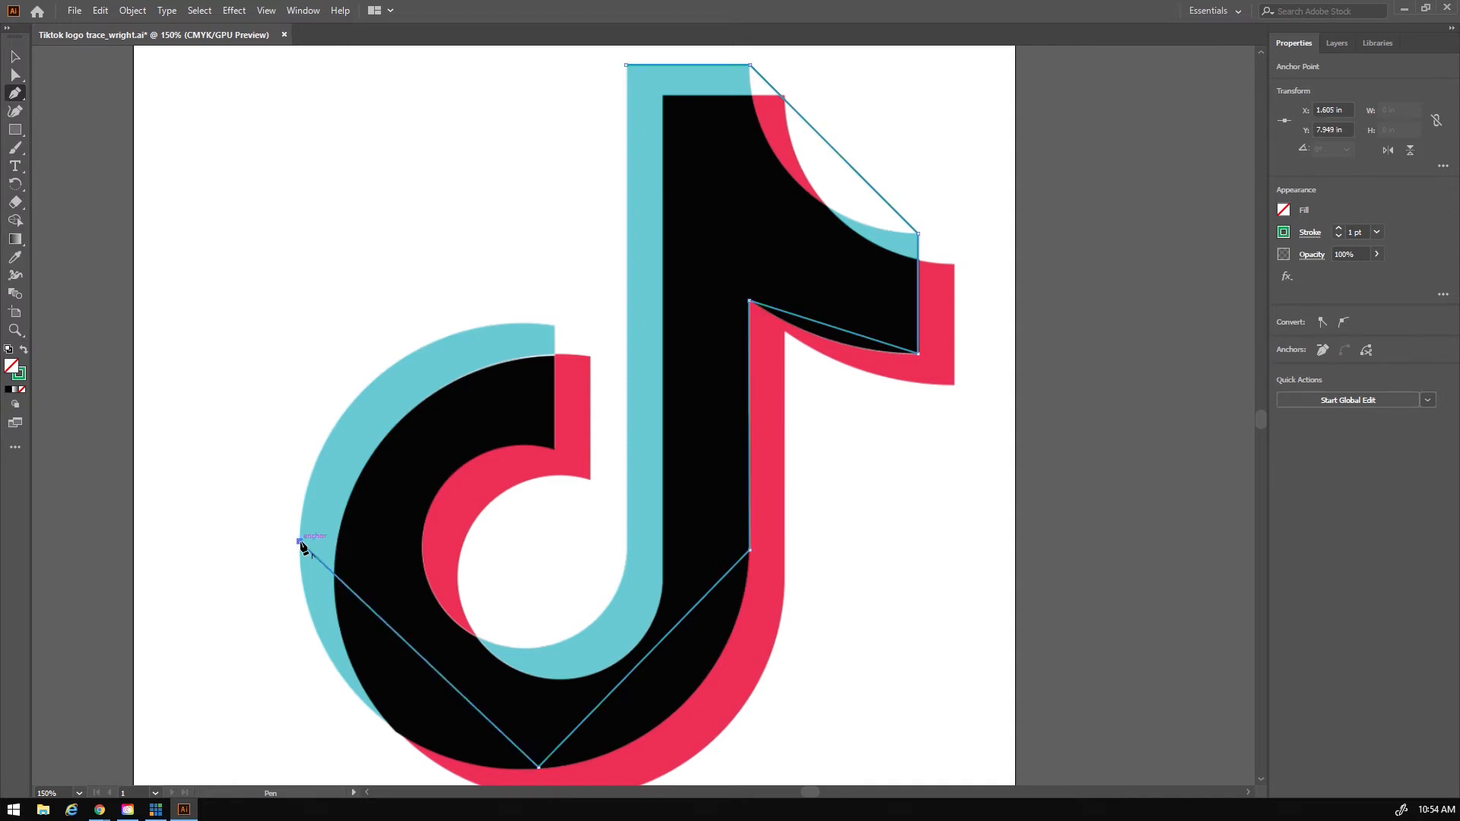
pyautogui.click(553, 326)
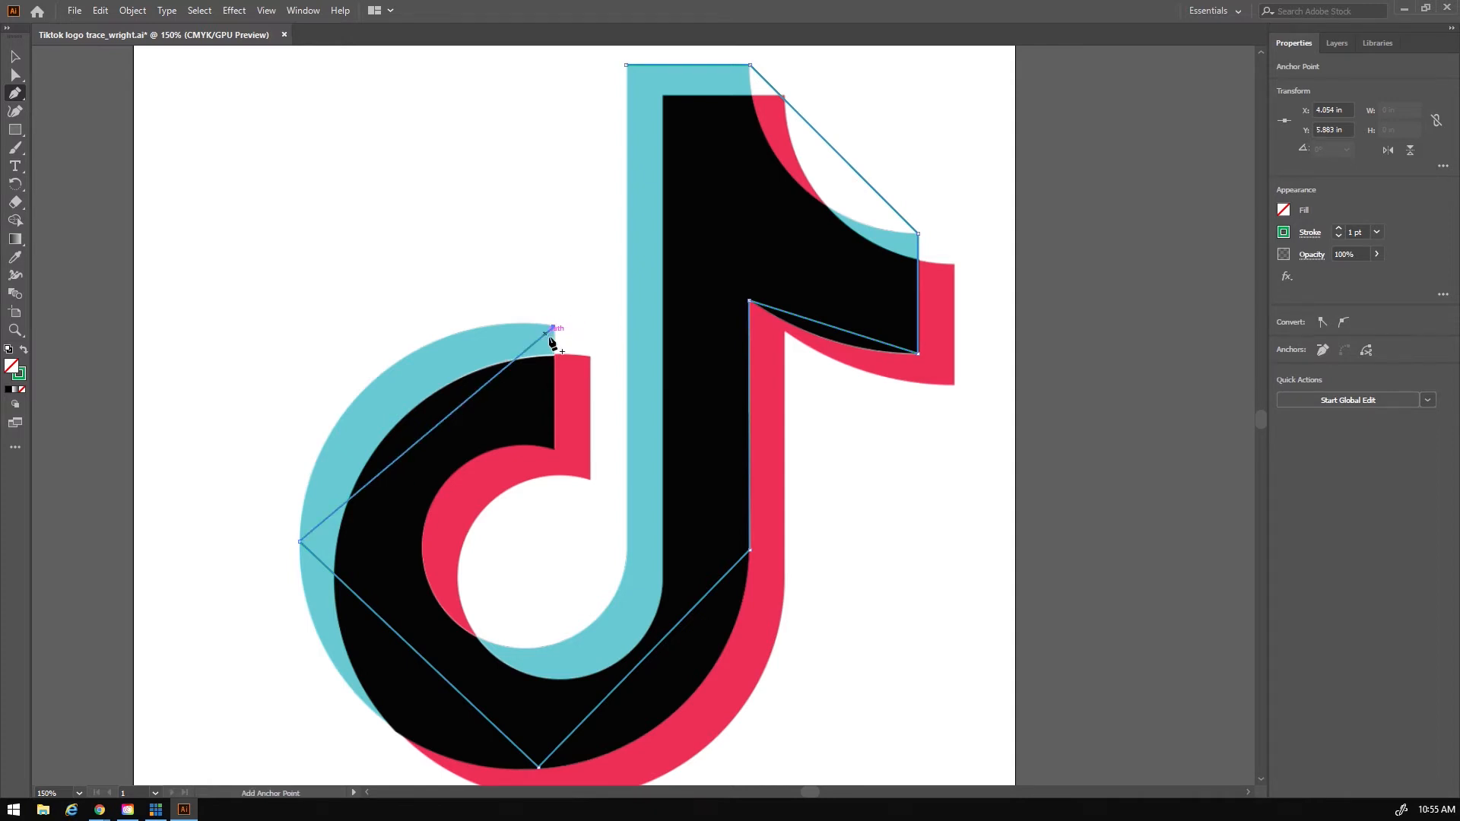
pyautogui.click(555, 447)
# Step: Run the path along the bowl's inner points and up the stem, close it at its starting point, and set its stroke weight to 2 pt
pyautogui.click(422, 539)
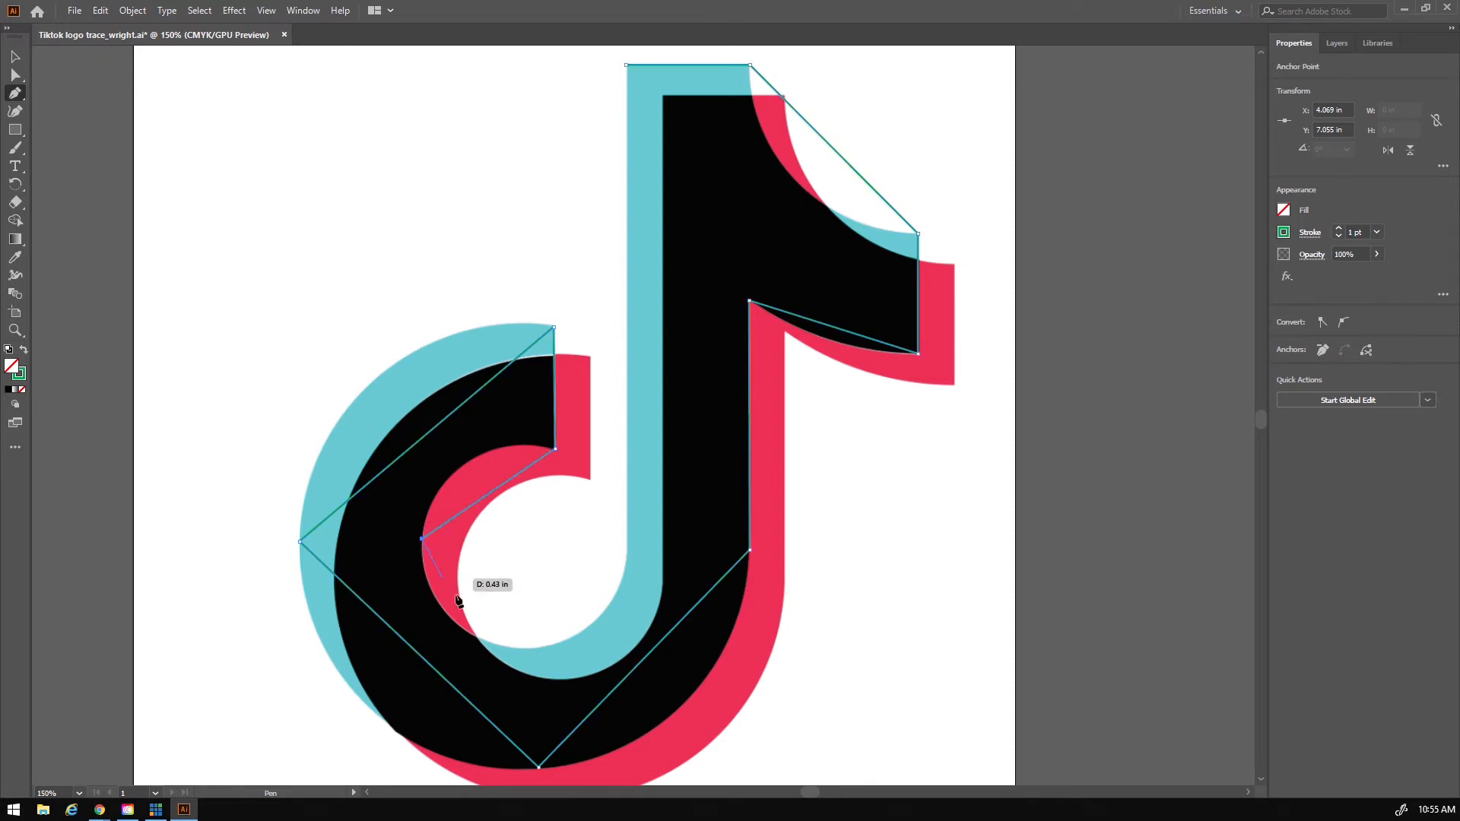
pyautogui.click(527, 647)
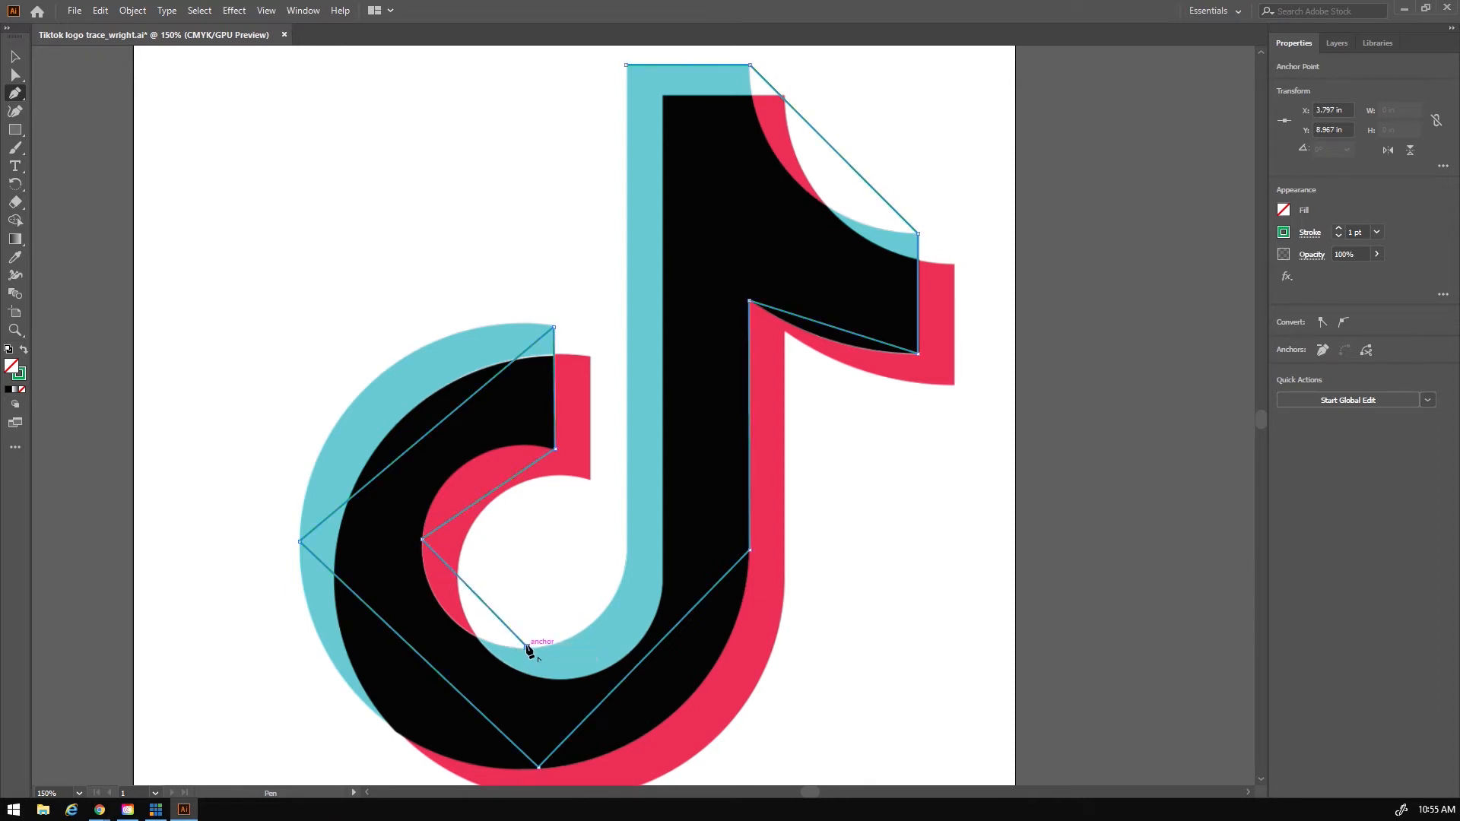
pyautogui.click(628, 523)
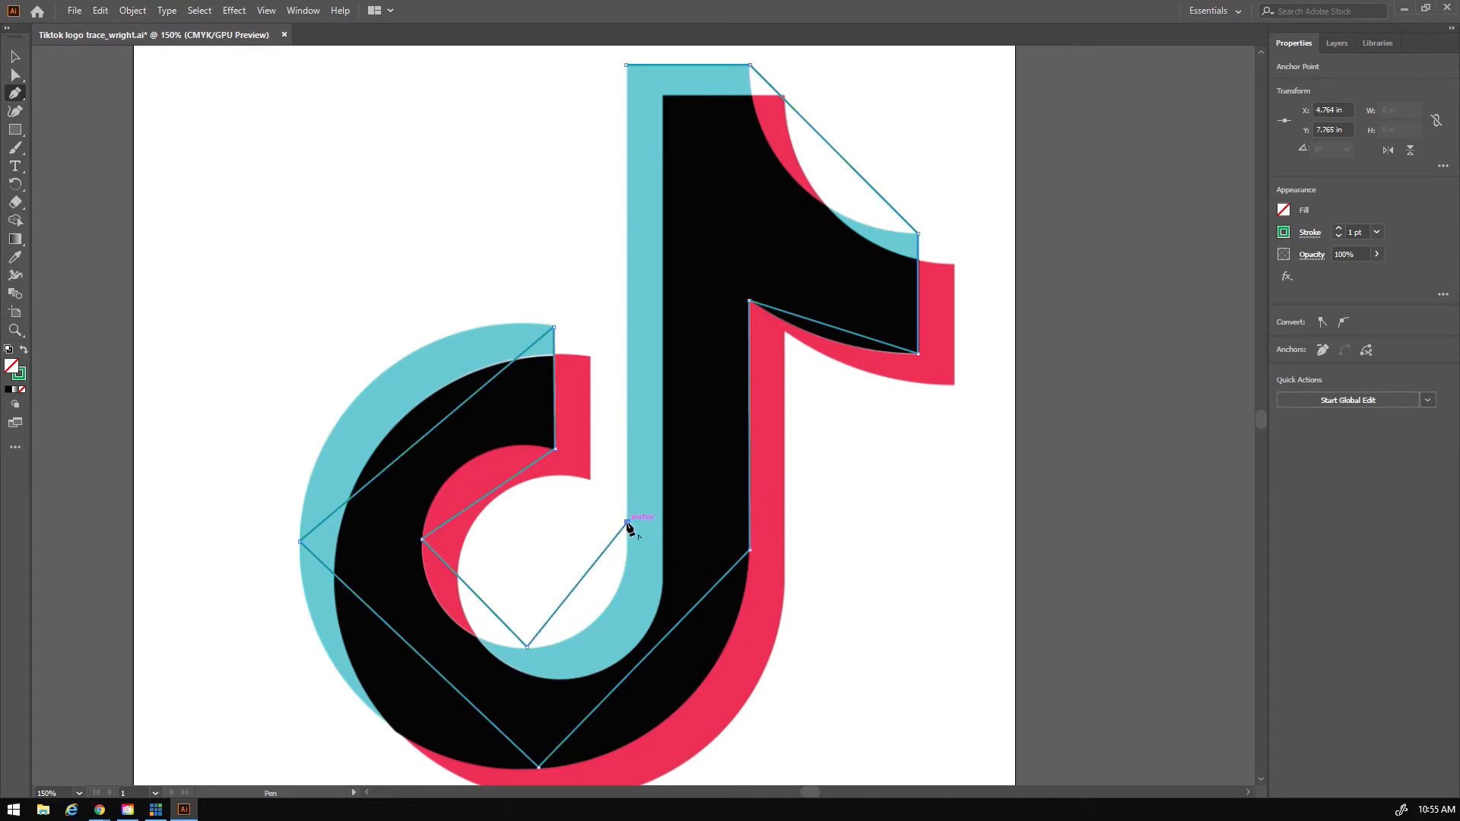
pyautogui.click(625, 66)
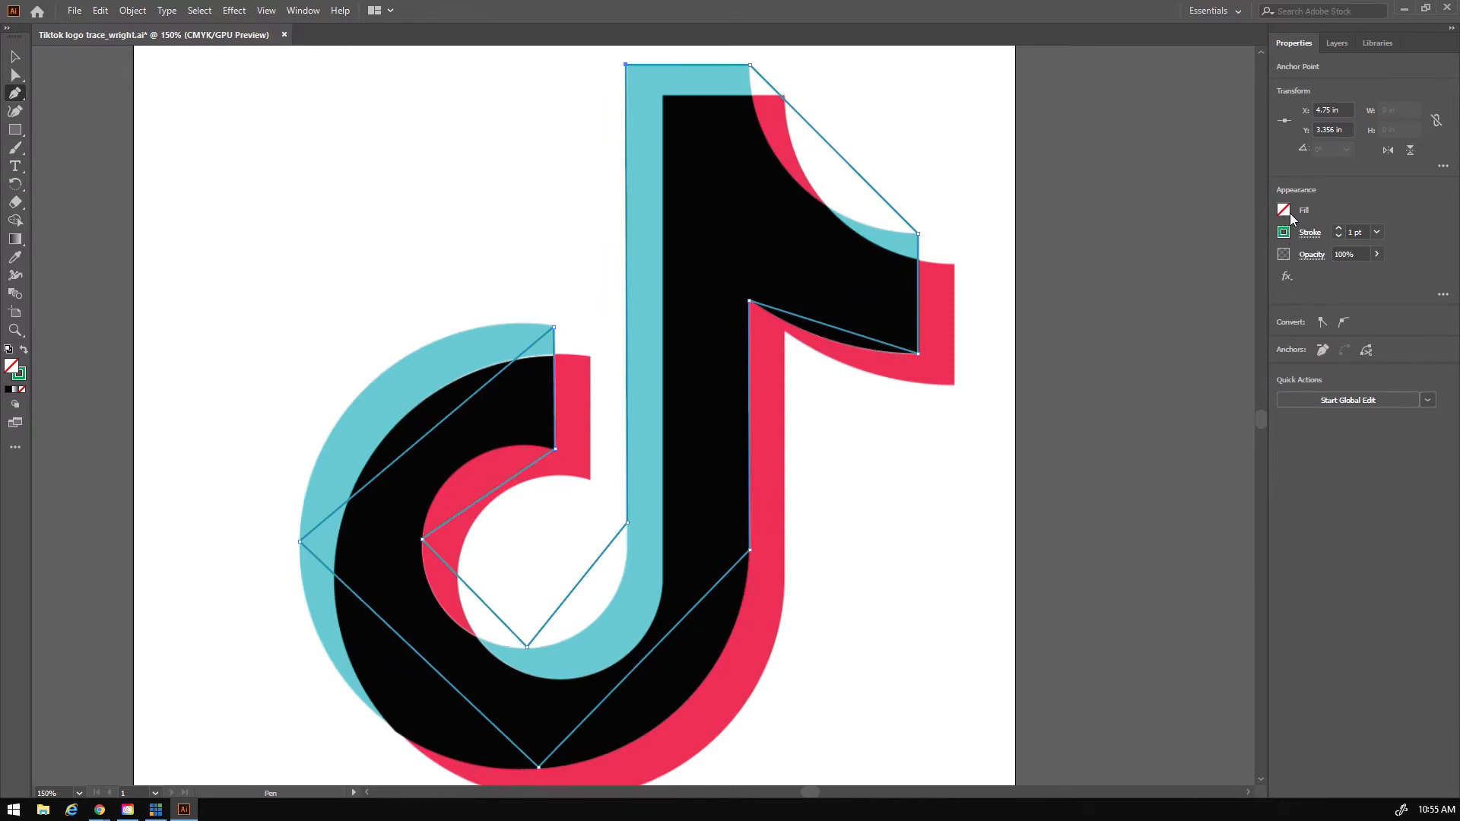
pyautogui.click(1338, 229)
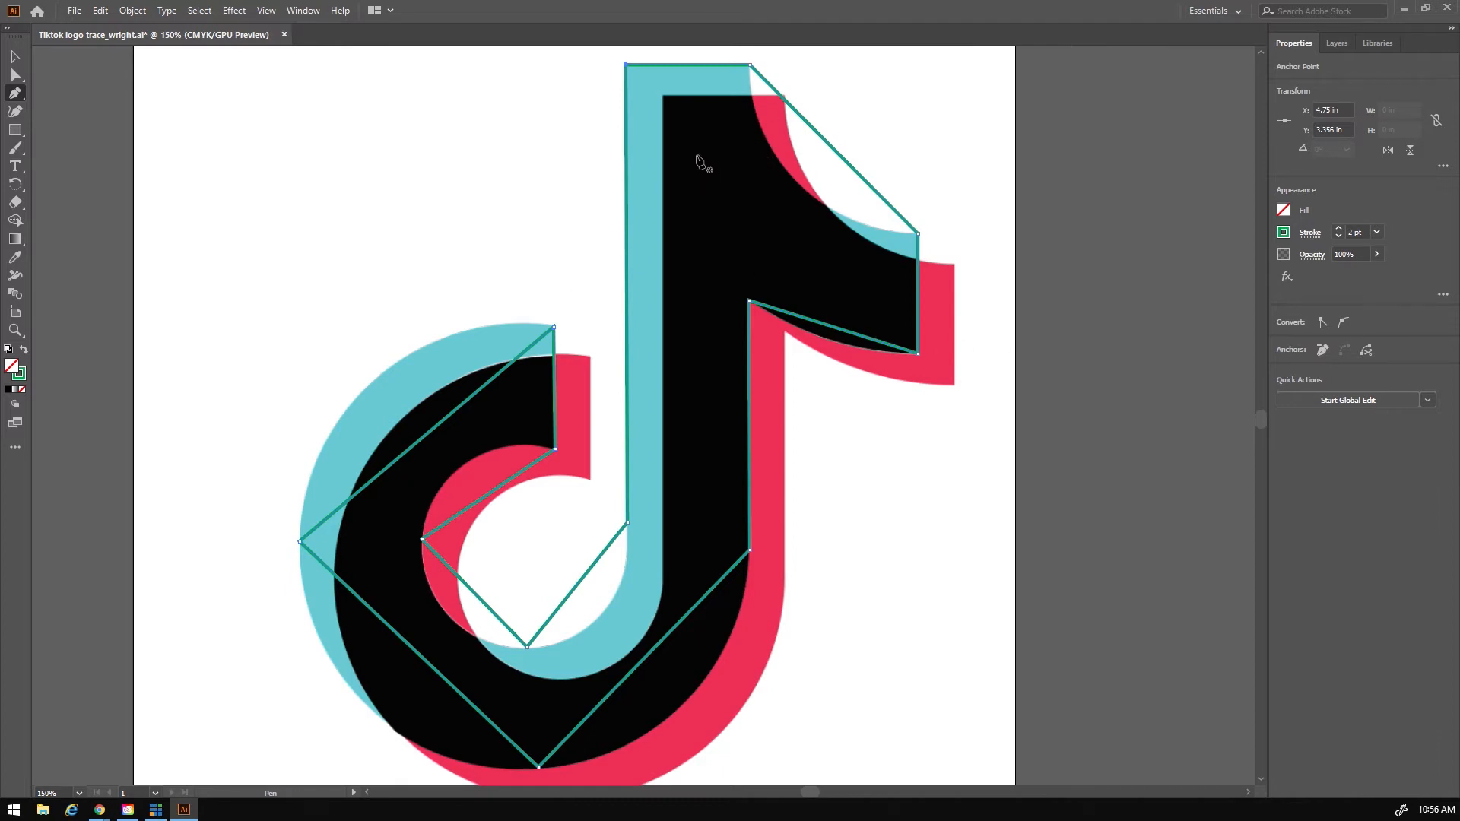
pyautogui.click(626, 66)
# Step: Try moving the whole green outline to the left of the logo, and undo the move
pyautogui.click(16, 57)
pyautogui.moveTo(623, 157); pyautogui.dragTo(511, 156)
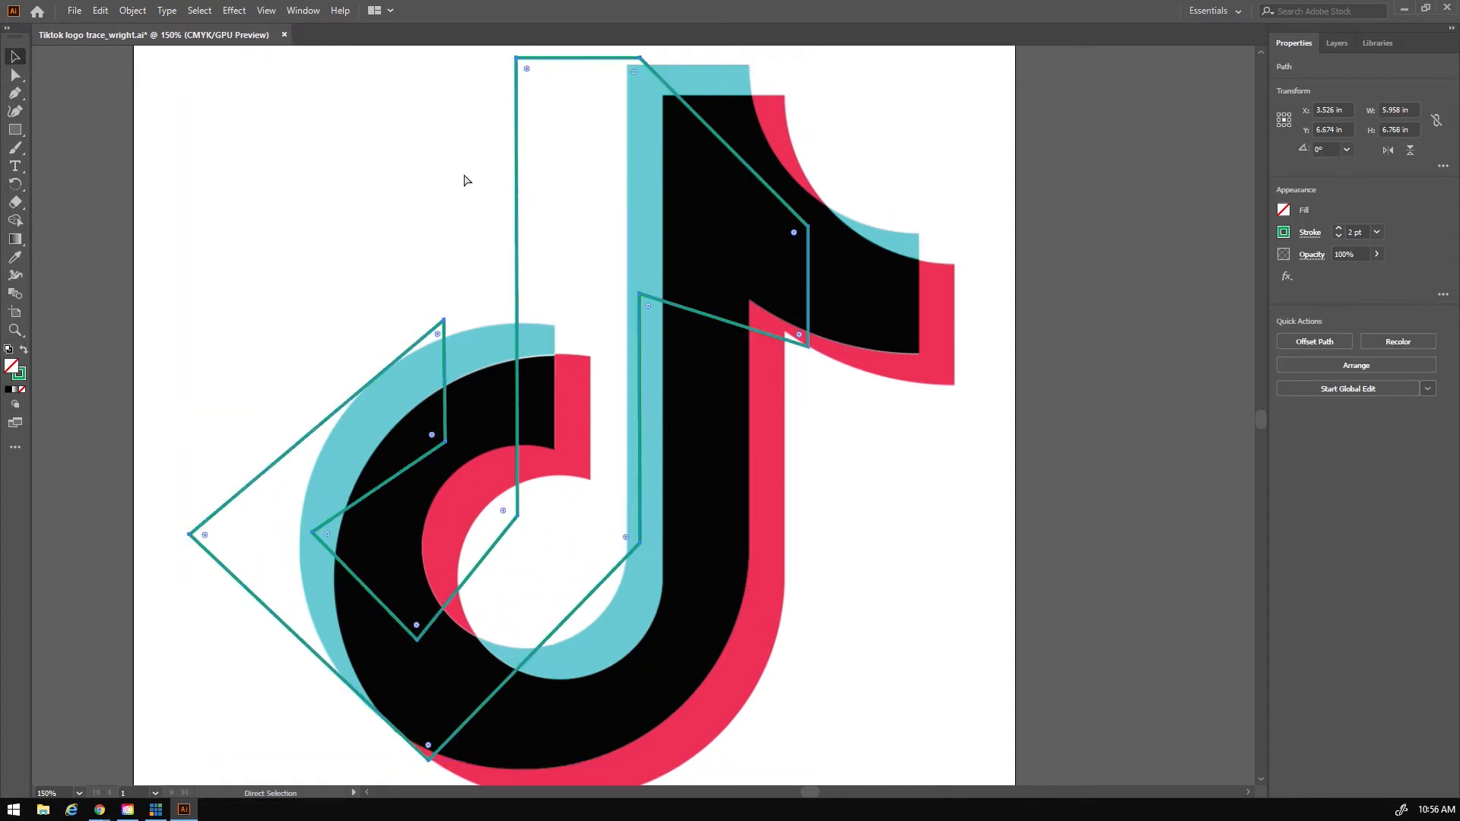
pyautogui.hotkey('ctrl', 'z')
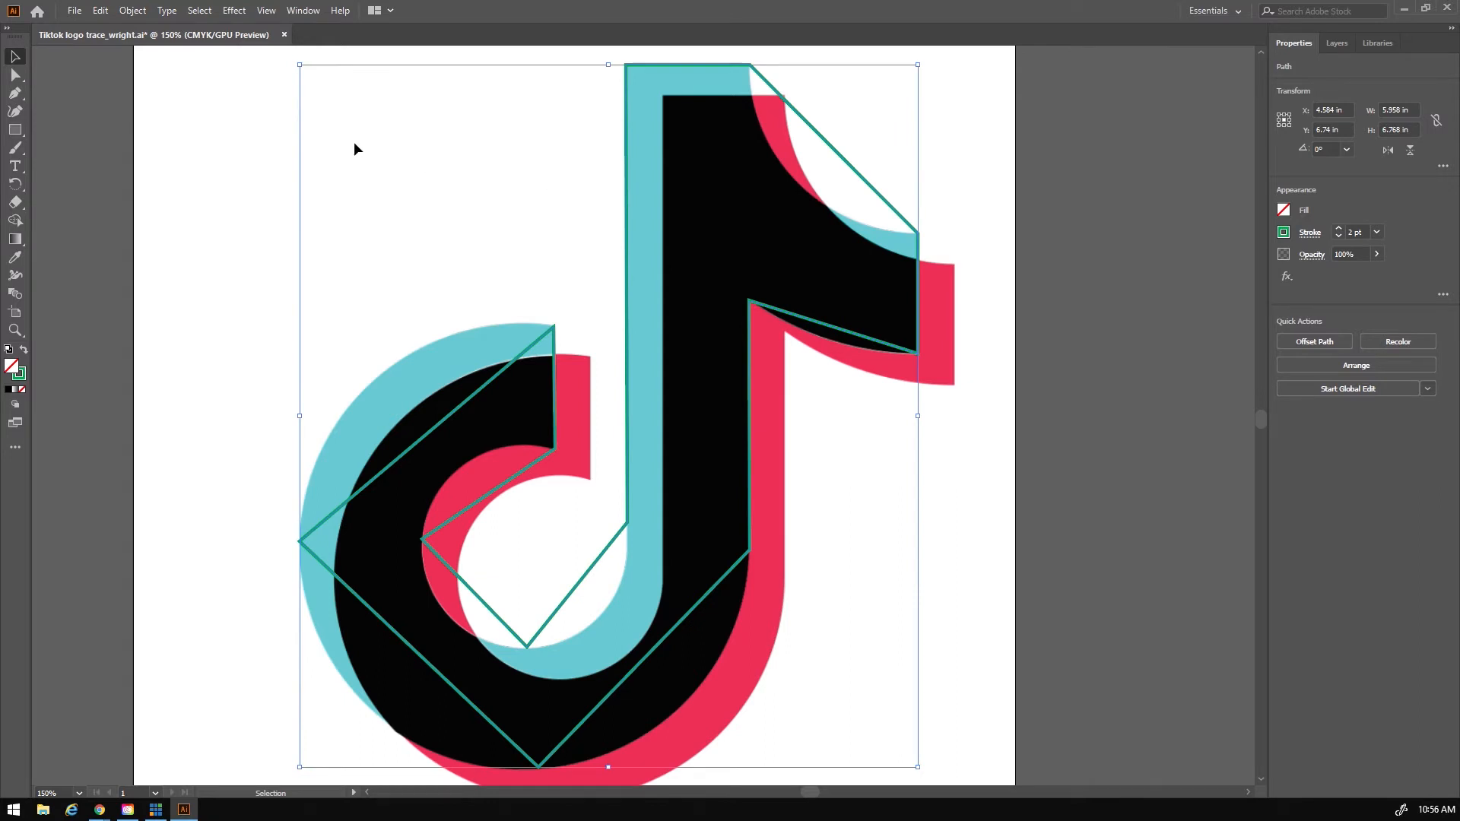
# Step: Bend the diagonal segment at the flag's upper edge into a curve and adjust both handles to match the logo's concave edge
pyautogui.click(15, 94)
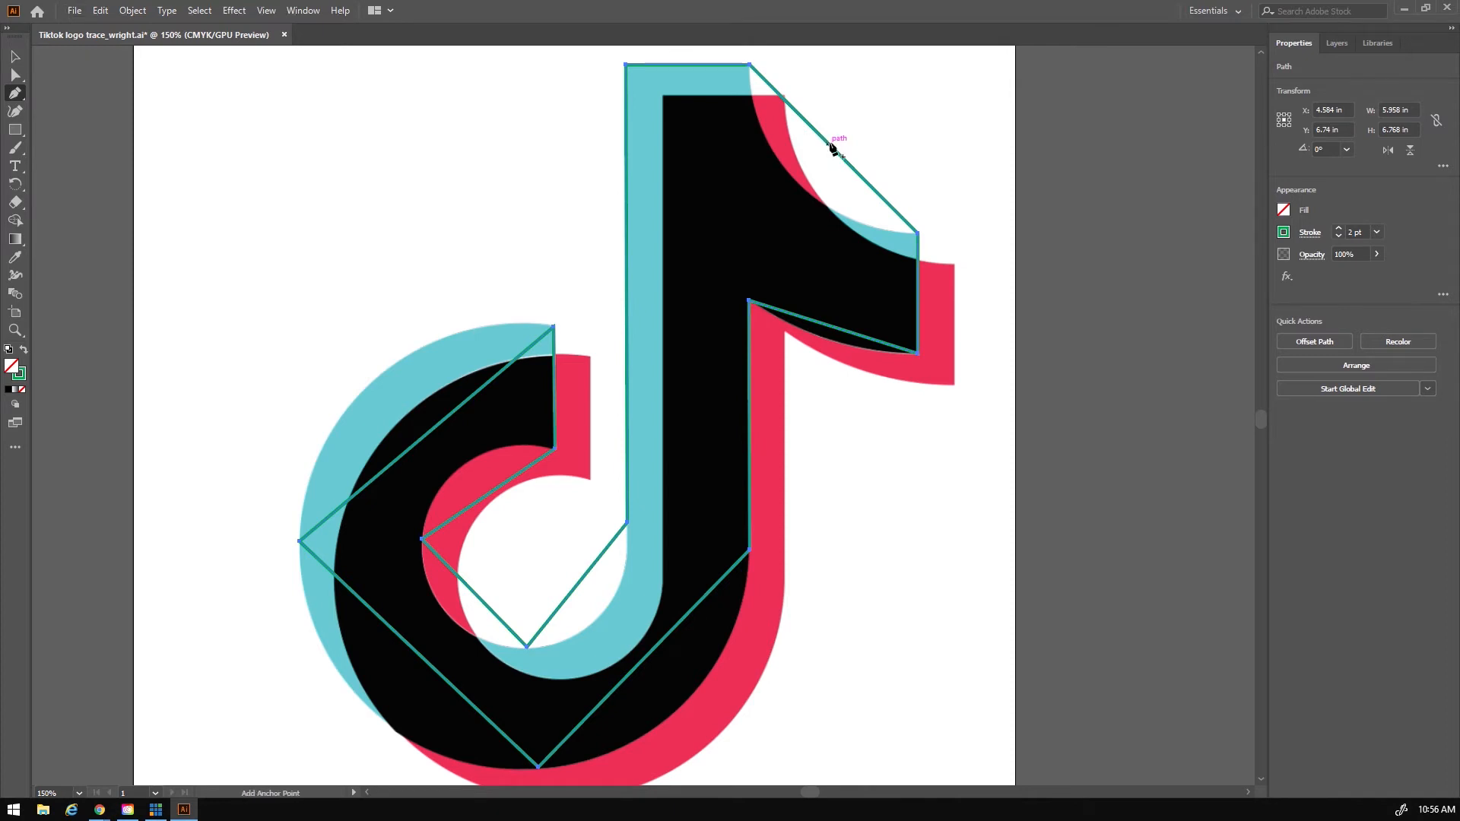
pyautogui.press('alt')
pyautogui.press('alt')
pyautogui.press('alt')
pyautogui.moveTo(825, 139); pyautogui.dragTo(797, 189)
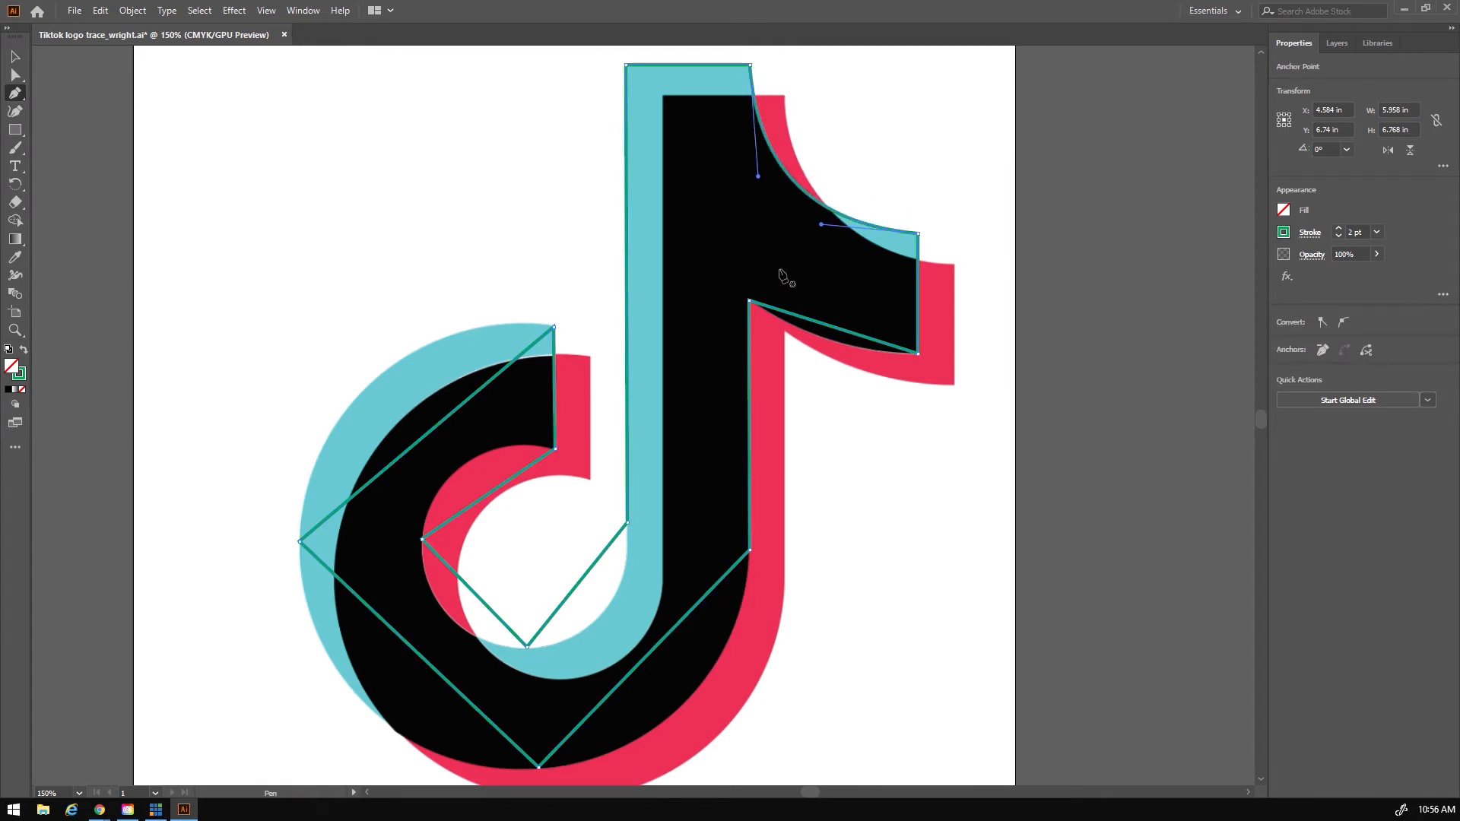
pyautogui.moveTo(760, 178); pyautogui.dragTo(751, 158)
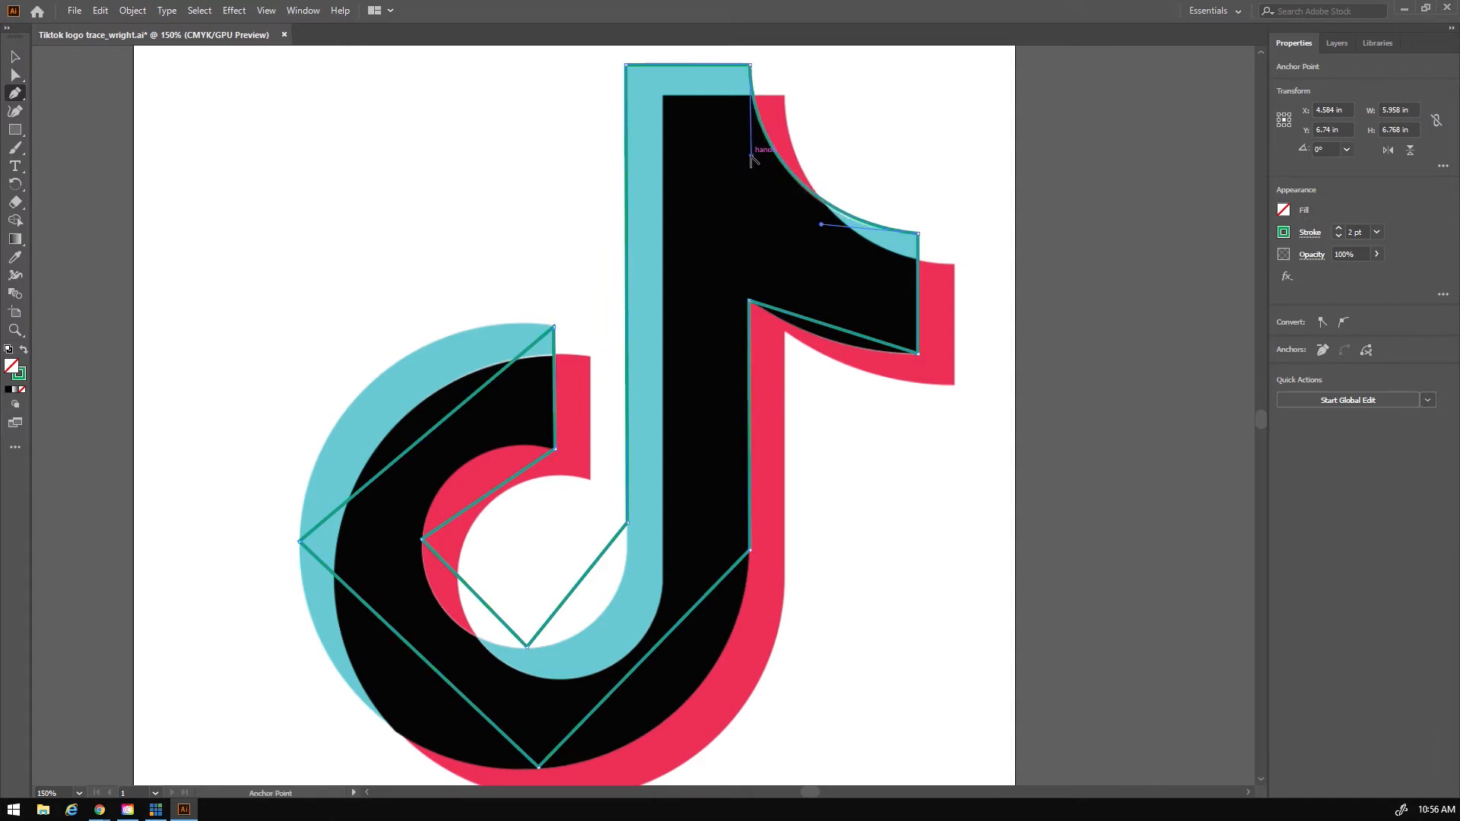
pyautogui.moveTo(821, 225)
pyautogui.mouseDown()
pyautogui.moveTo(833, 234)
pyautogui.moveTo(811, 200)
pyautogui.mouseUp()
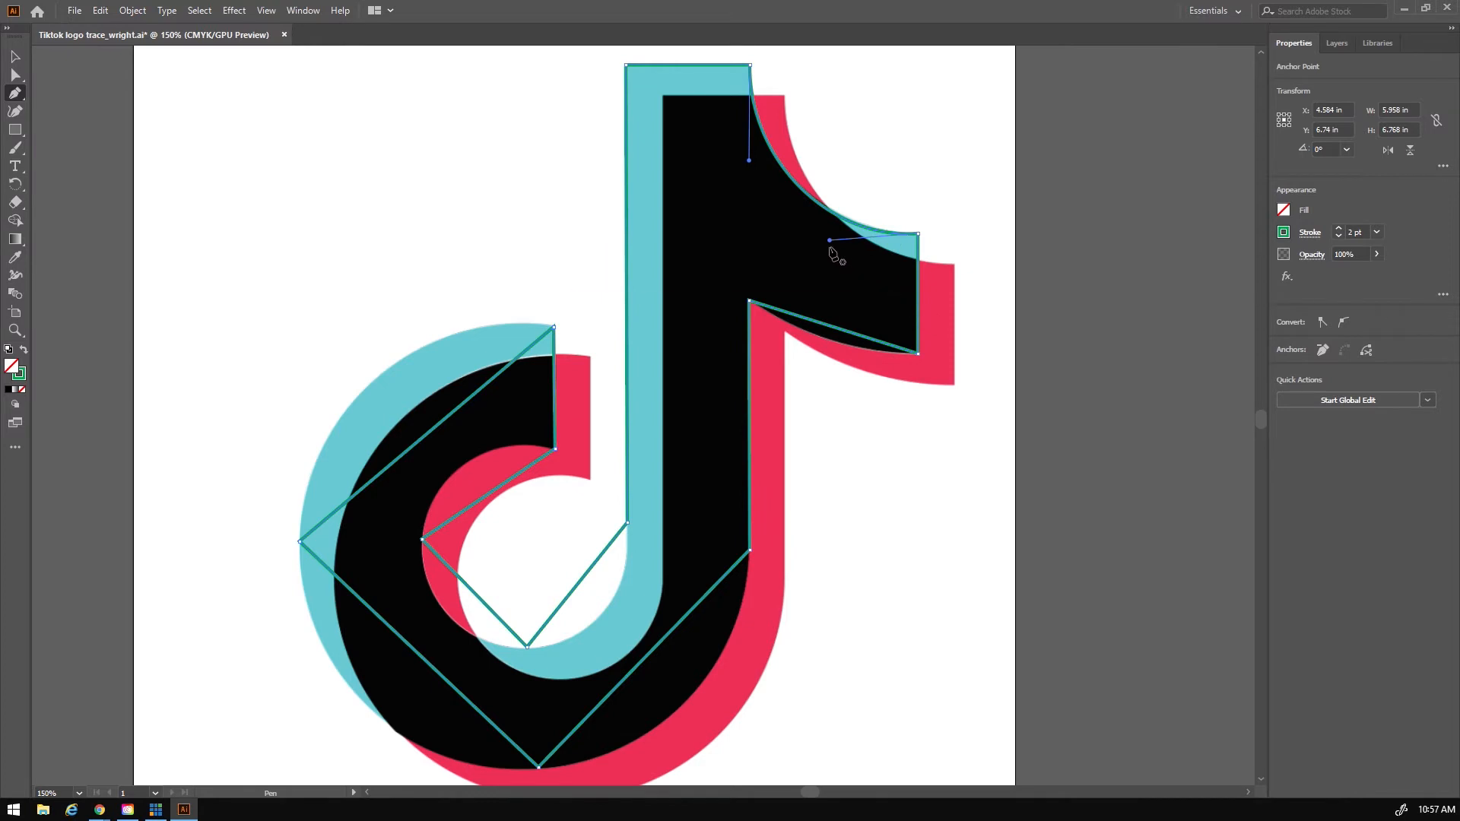
pyautogui.press('alt')
pyautogui.moveTo(829, 239); pyautogui.dragTo(831, 236)
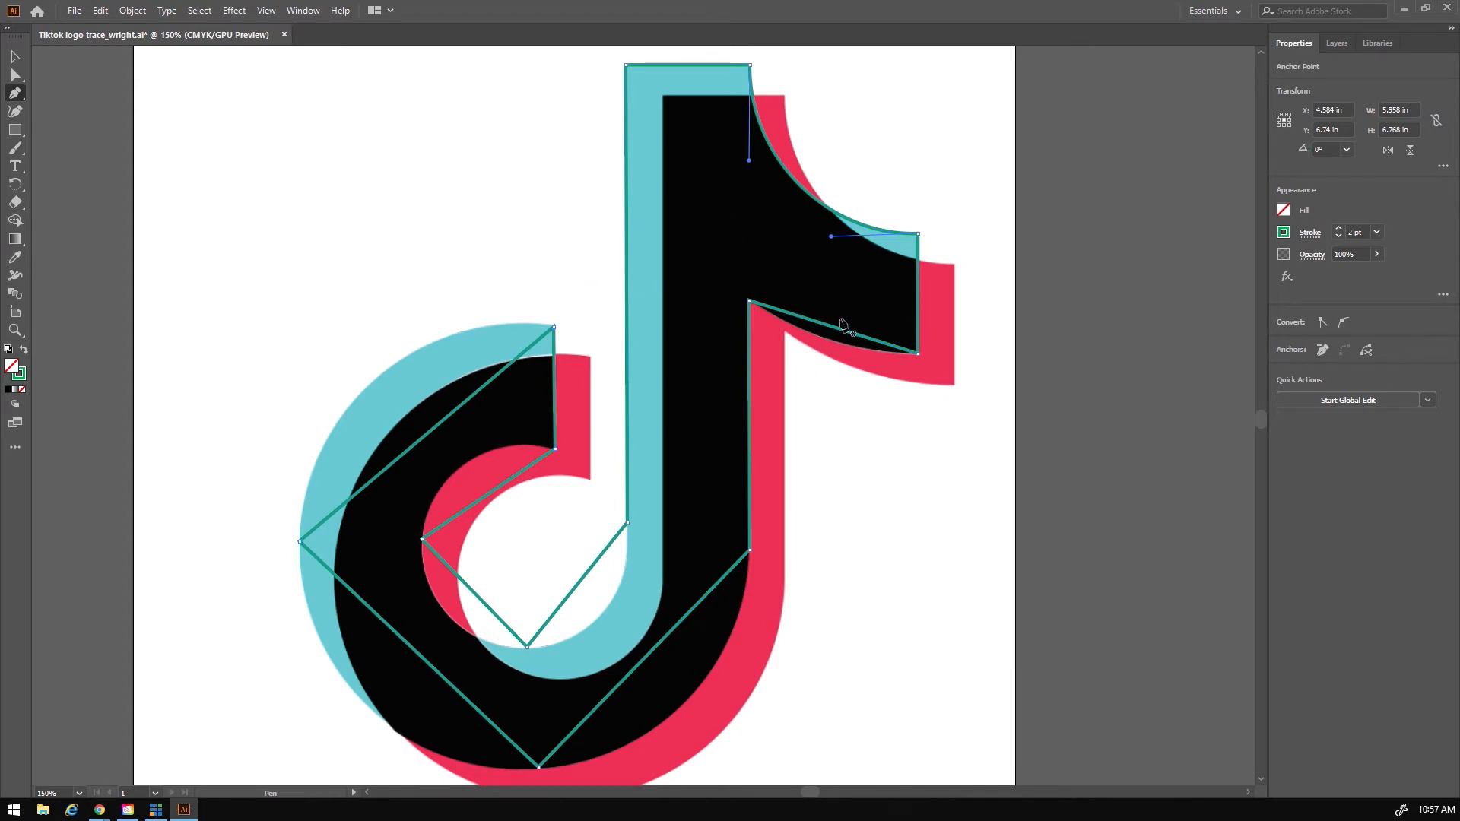
# Step: Curve the segment under the flag so it follows the black shape's lower edge
pyautogui.press('alt')
pyautogui.press('alt')
pyautogui.moveTo(836, 328); pyautogui.dragTo(834, 340)
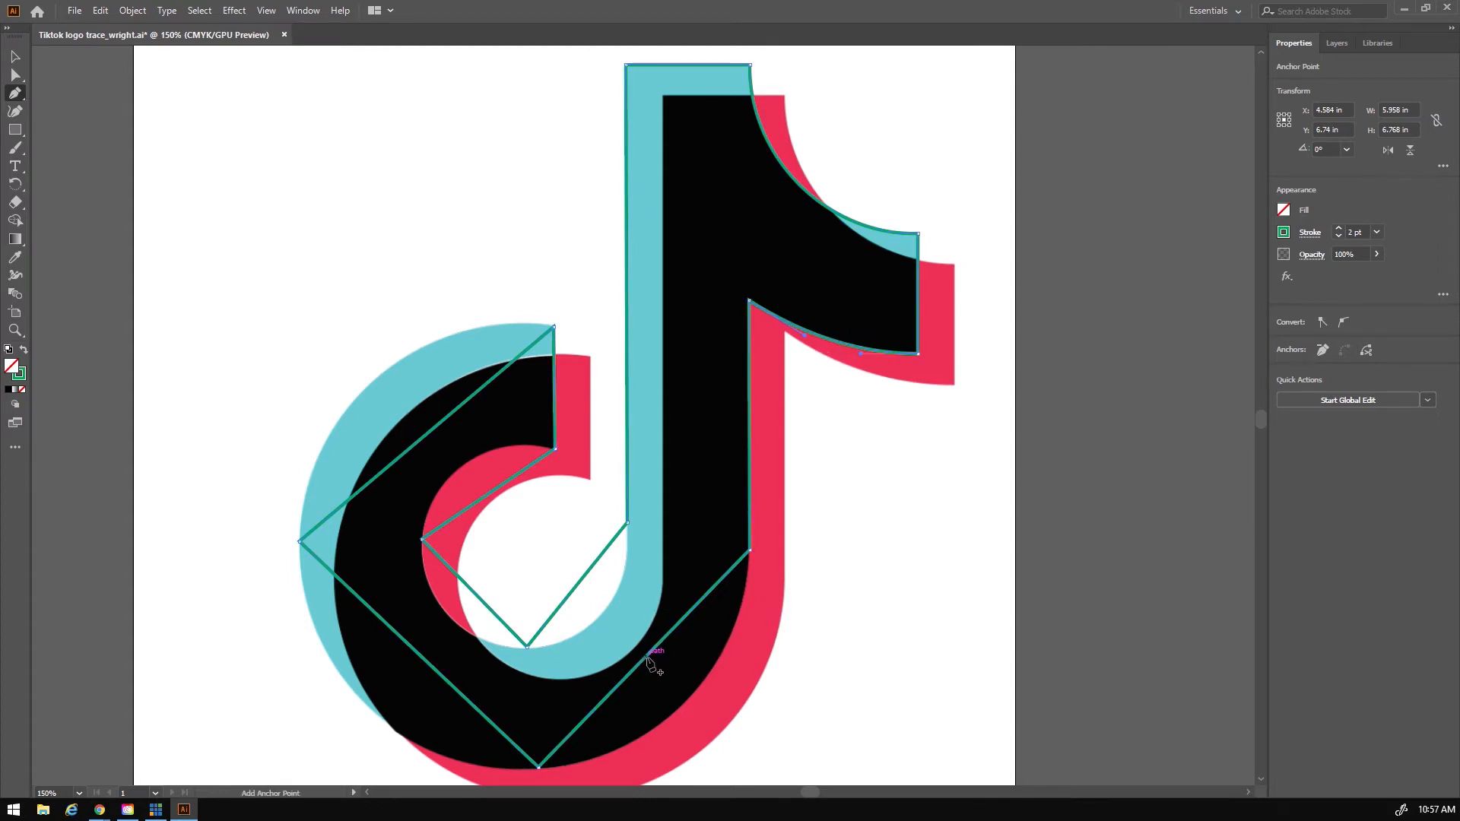
# Step: Curve the bowl's lower-right outer segment and adjust its two handles to follow the black edge
pyautogui.moveTo(648, 656); pyautogui.dragTo(692, 691)
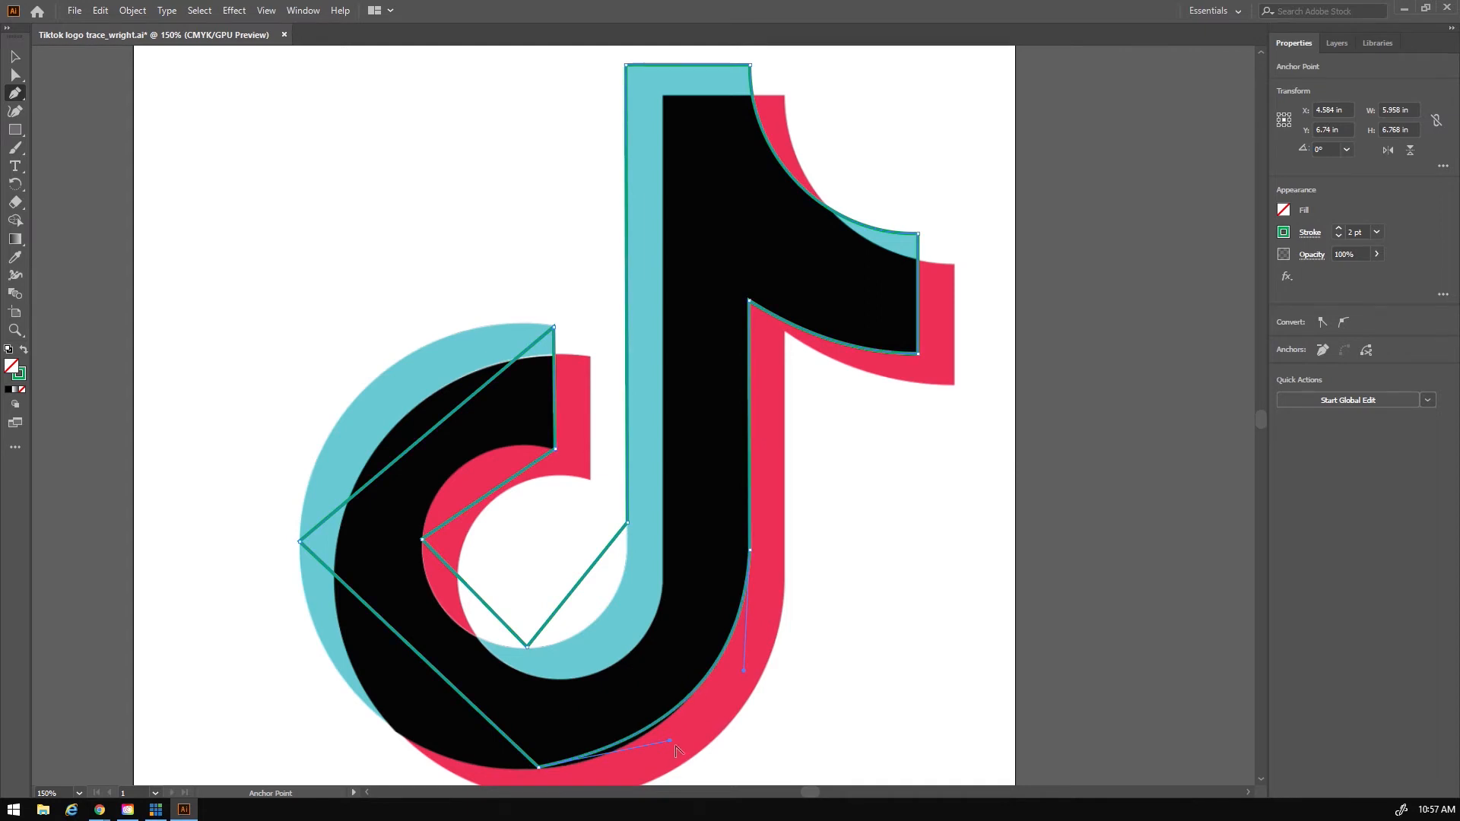
pyautogui.moveTo(670, 740); pyautogui.dragTo(647, 770)
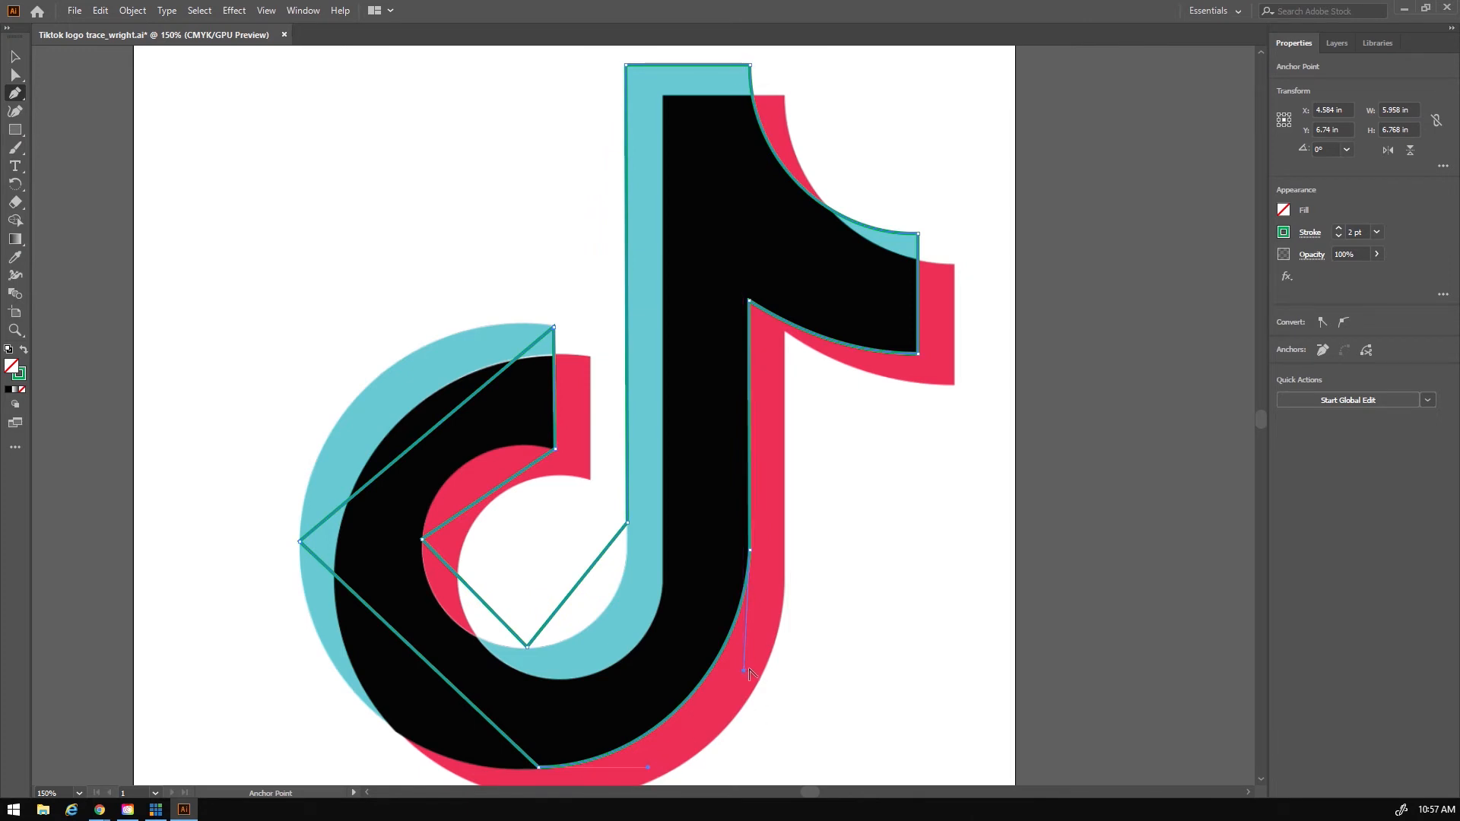
pyautogui.moveTo(744, 671); pyautogui.dragTo(750, 667)
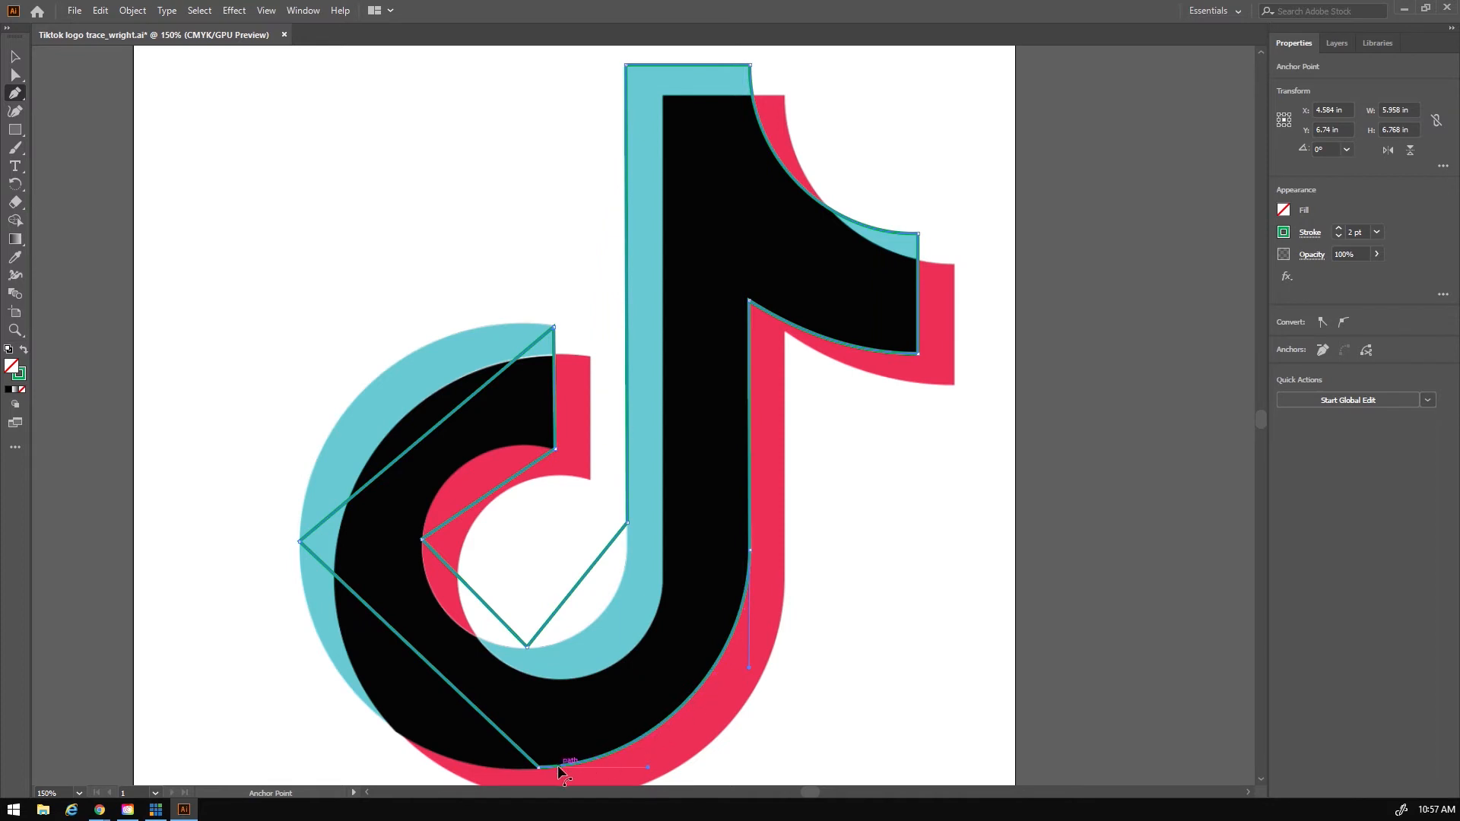
# Step: Bend the bowl's lower-left outer segment outward and adjust its handles toward the logo's outer edge
pyautogui.click(408, 658)
pyautogui.moveTo(411, 663); pyautogui.dragTo(364, 704)
pyautogui.moveTo(395, 758); pyautogui.dragTo(394, 775)
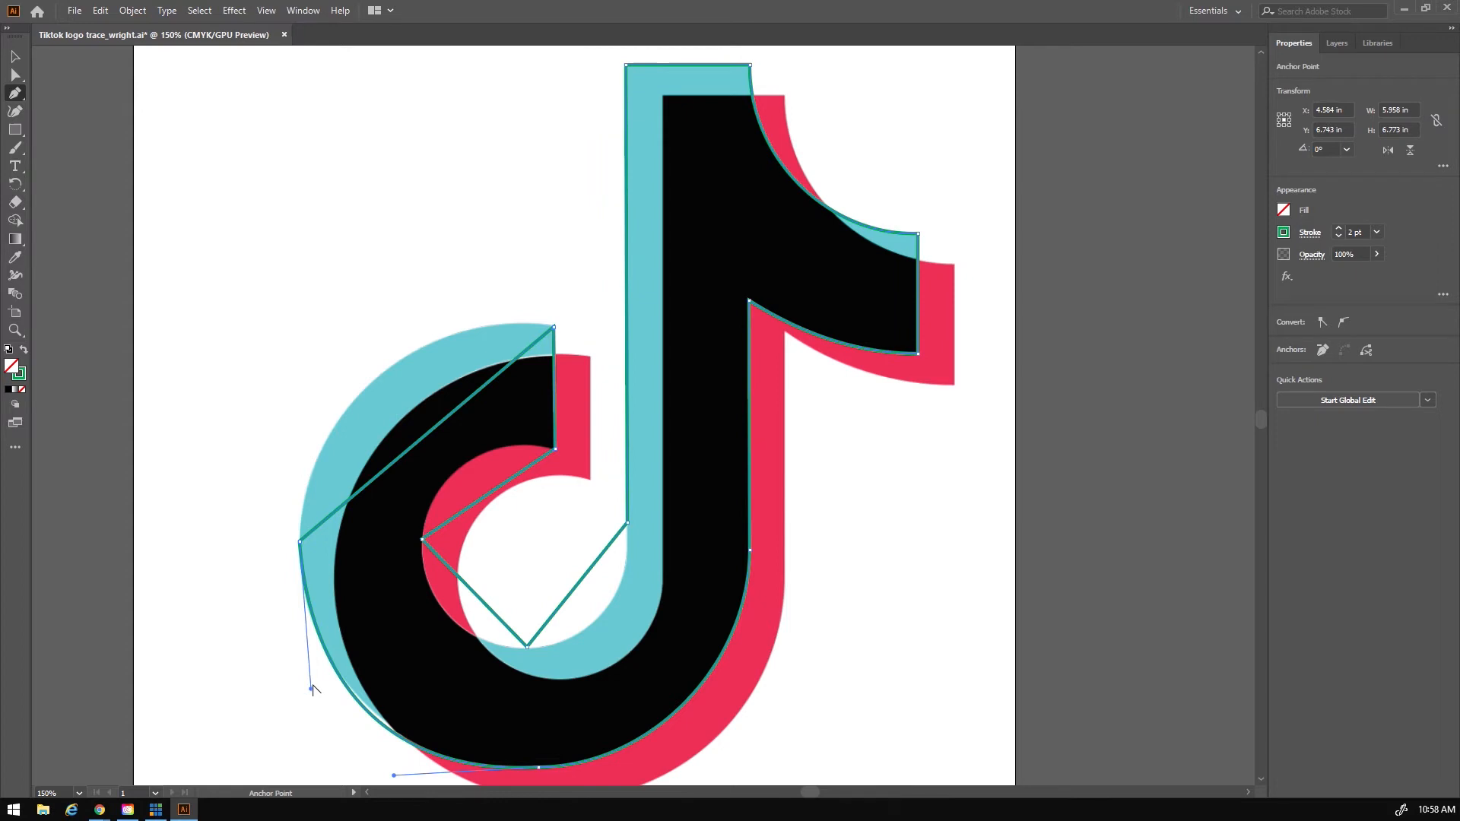
pyautogui.moveTo(311, 688); pyautogui.dragTo(309, 676)
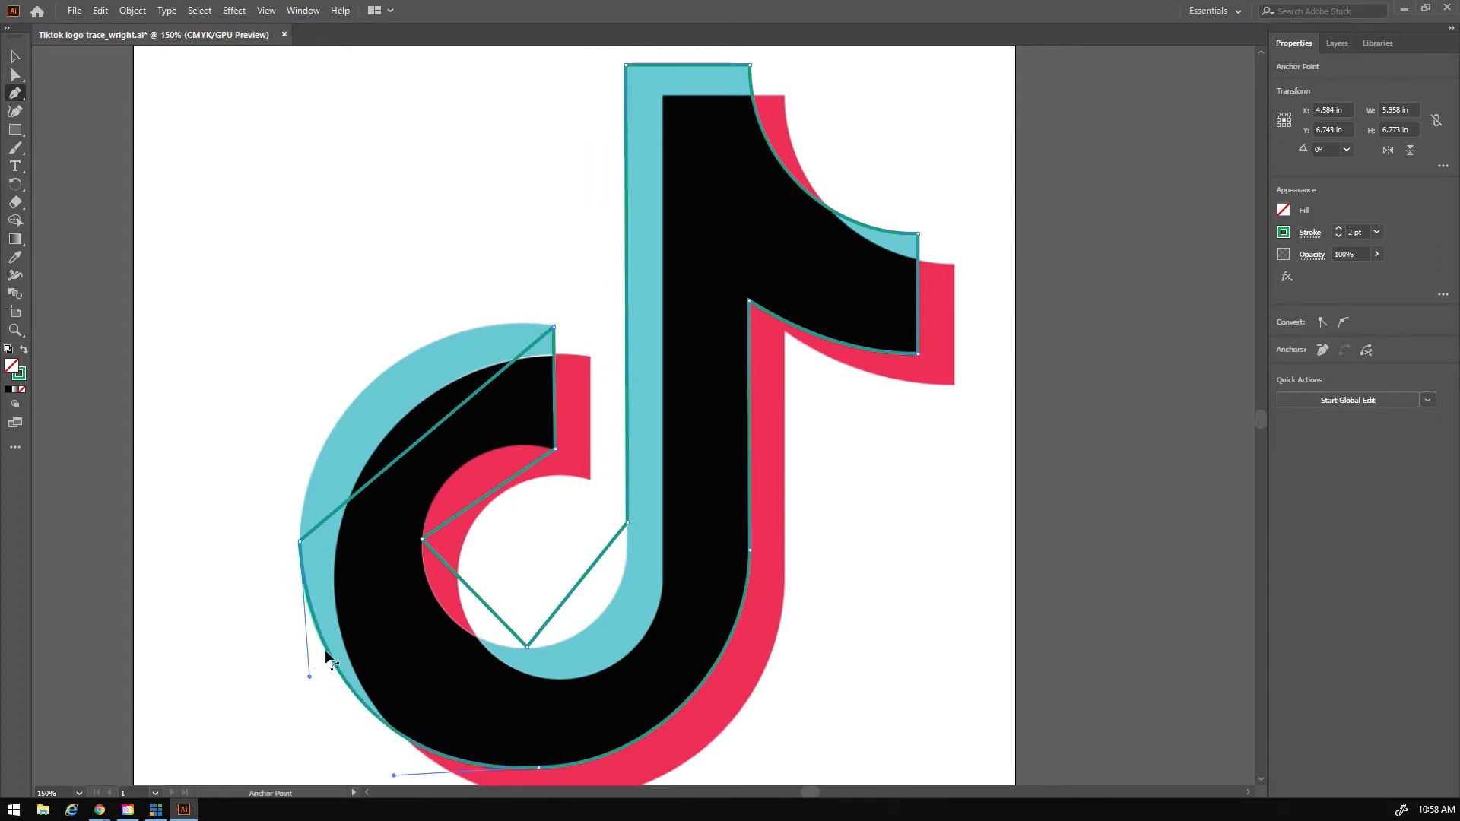
# Step: Curve the bowl's upper-left outer segment and adjust both handles to follow the teal edge up to the hook's end
pyautogui.moveTo(414, 445); pyautogui.dragTo(370, 383)
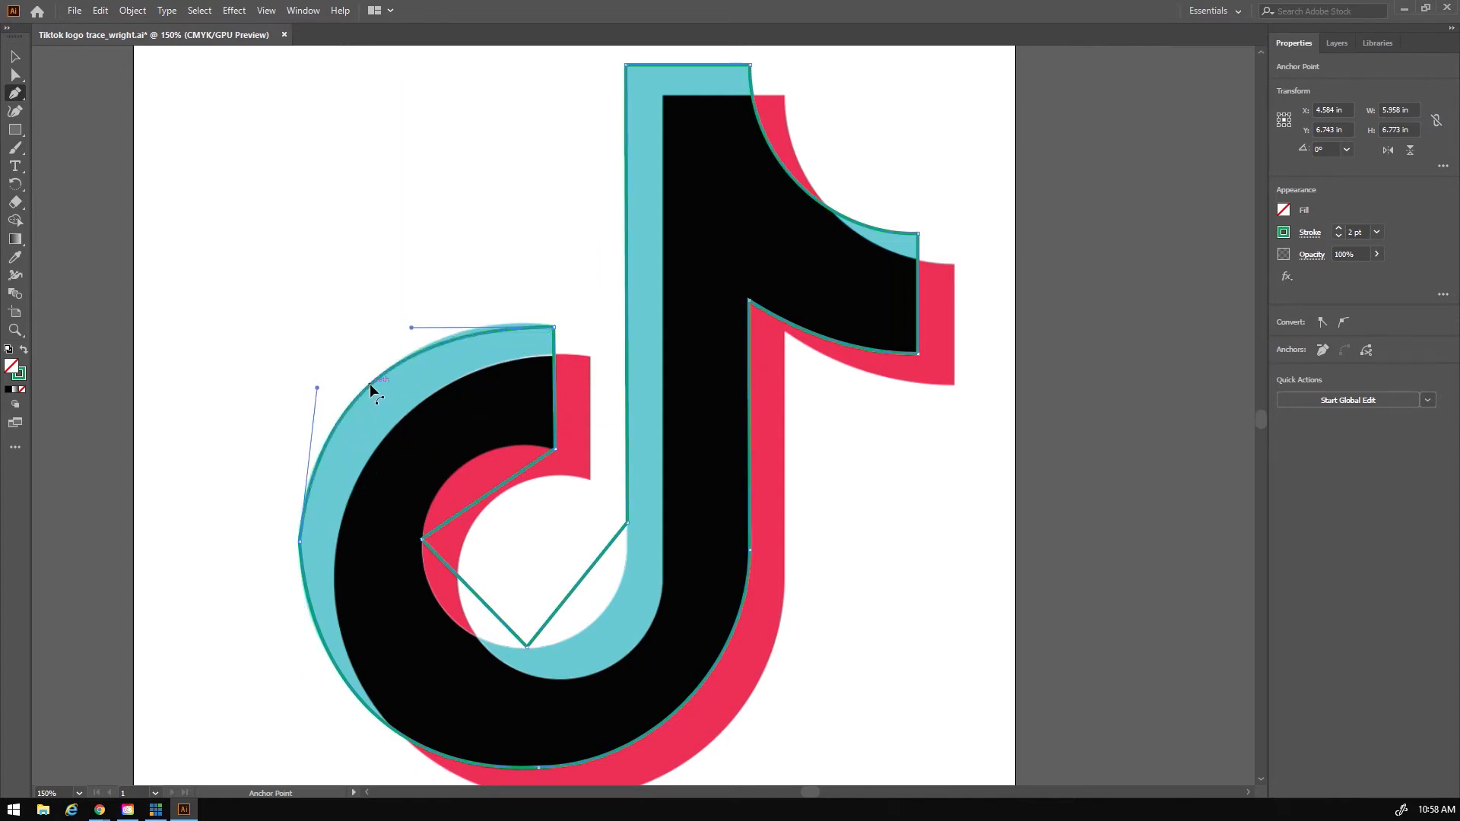
pyautogui.moveTo(412, 327); pyautogui.dragTo(445, 308)
pyautogui.moveTo(318, 388); pyautogui.dragTo(300, 402)
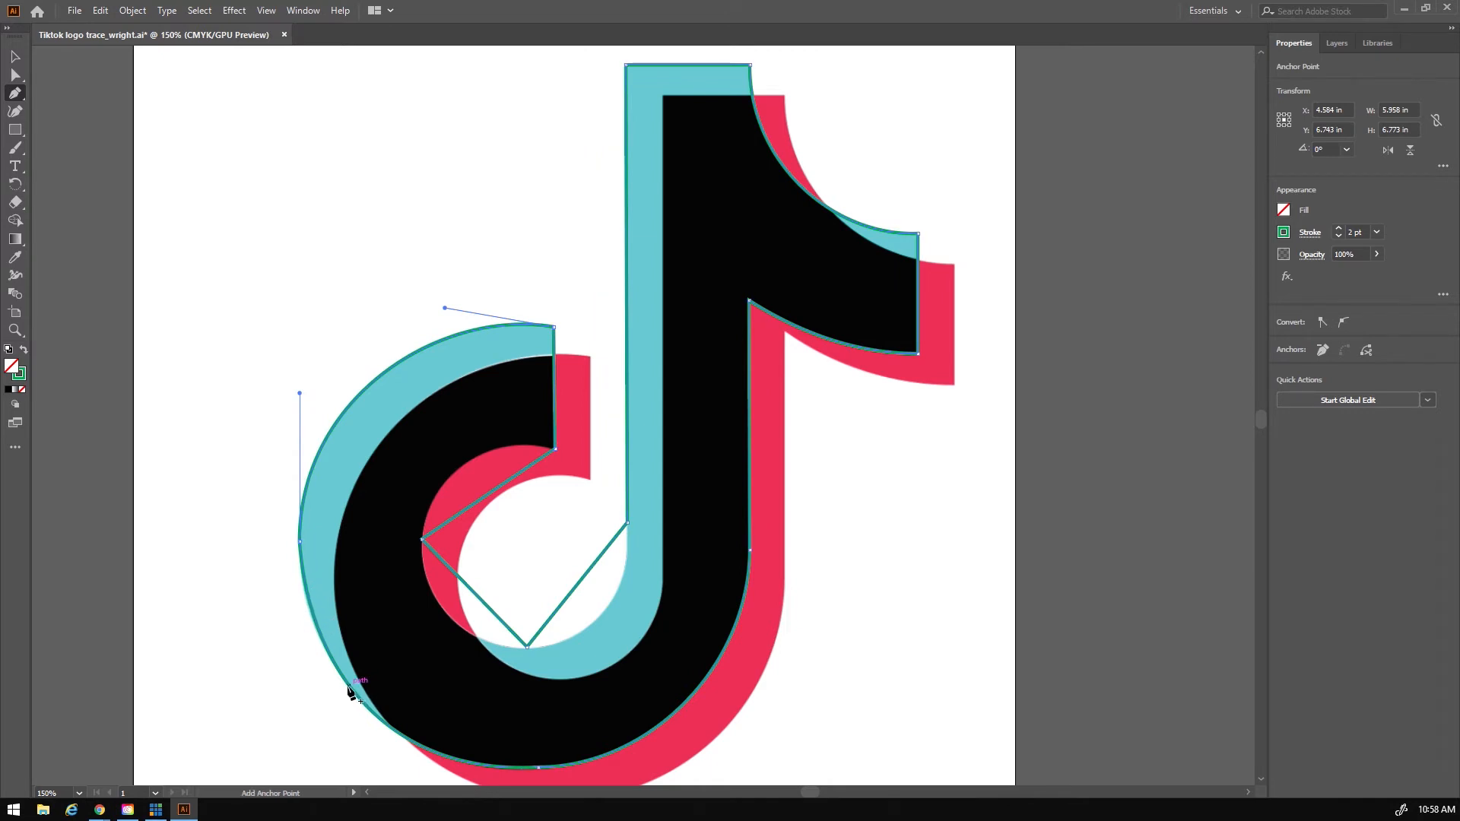
# Step: Refine the bowl's lower-left curve by making the leftmost point's lower handle vertical and nudging the bottom point's handle
pyautogui.moveTo(340, 673); pyautogui.dragTo(298, 677)
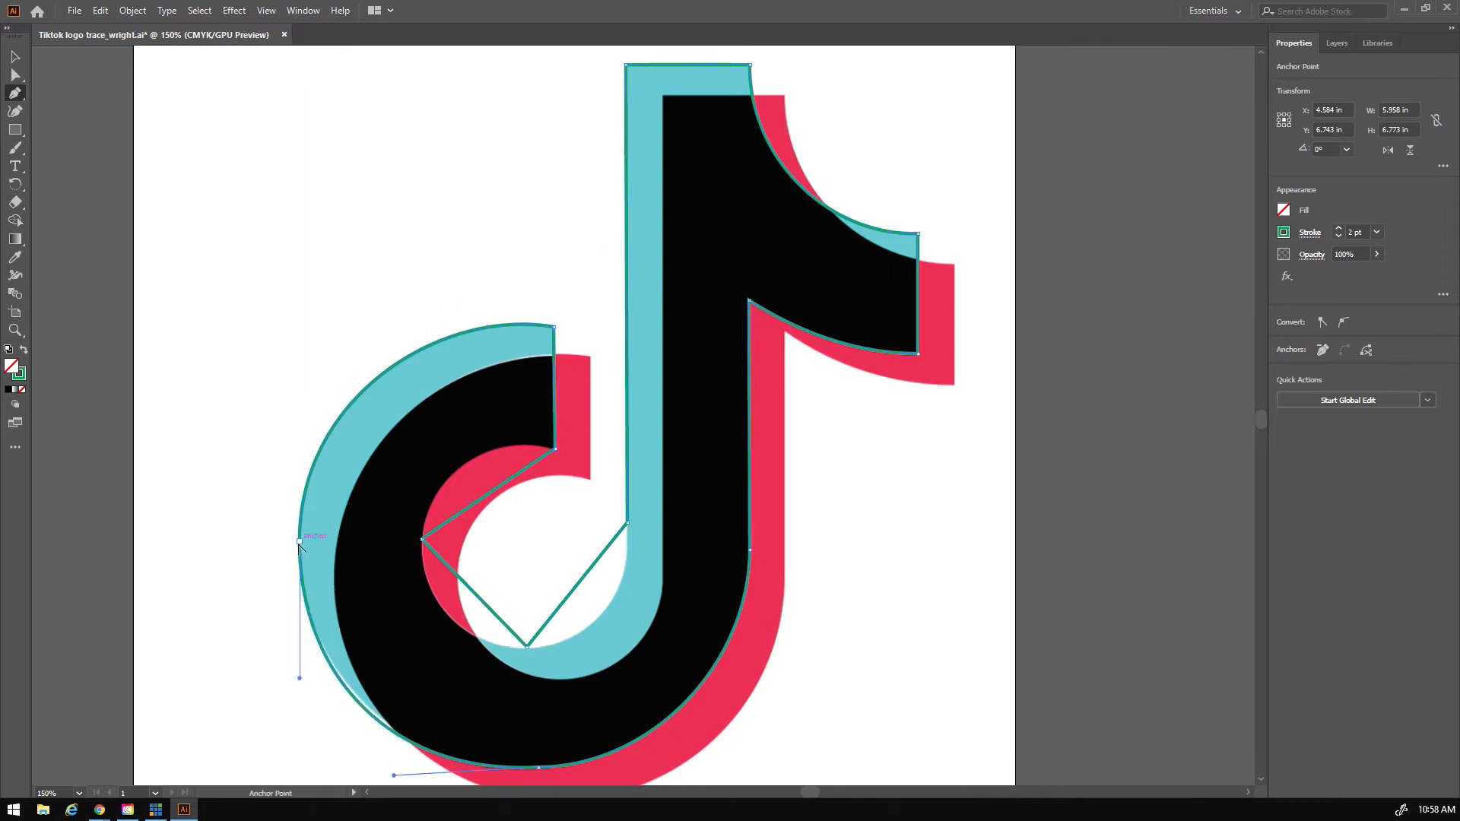
pyautogui.moveTo(301, 545); pyautogui.dragTo(299, 543)
pyautogui.hotkey('ctrl', 'z')
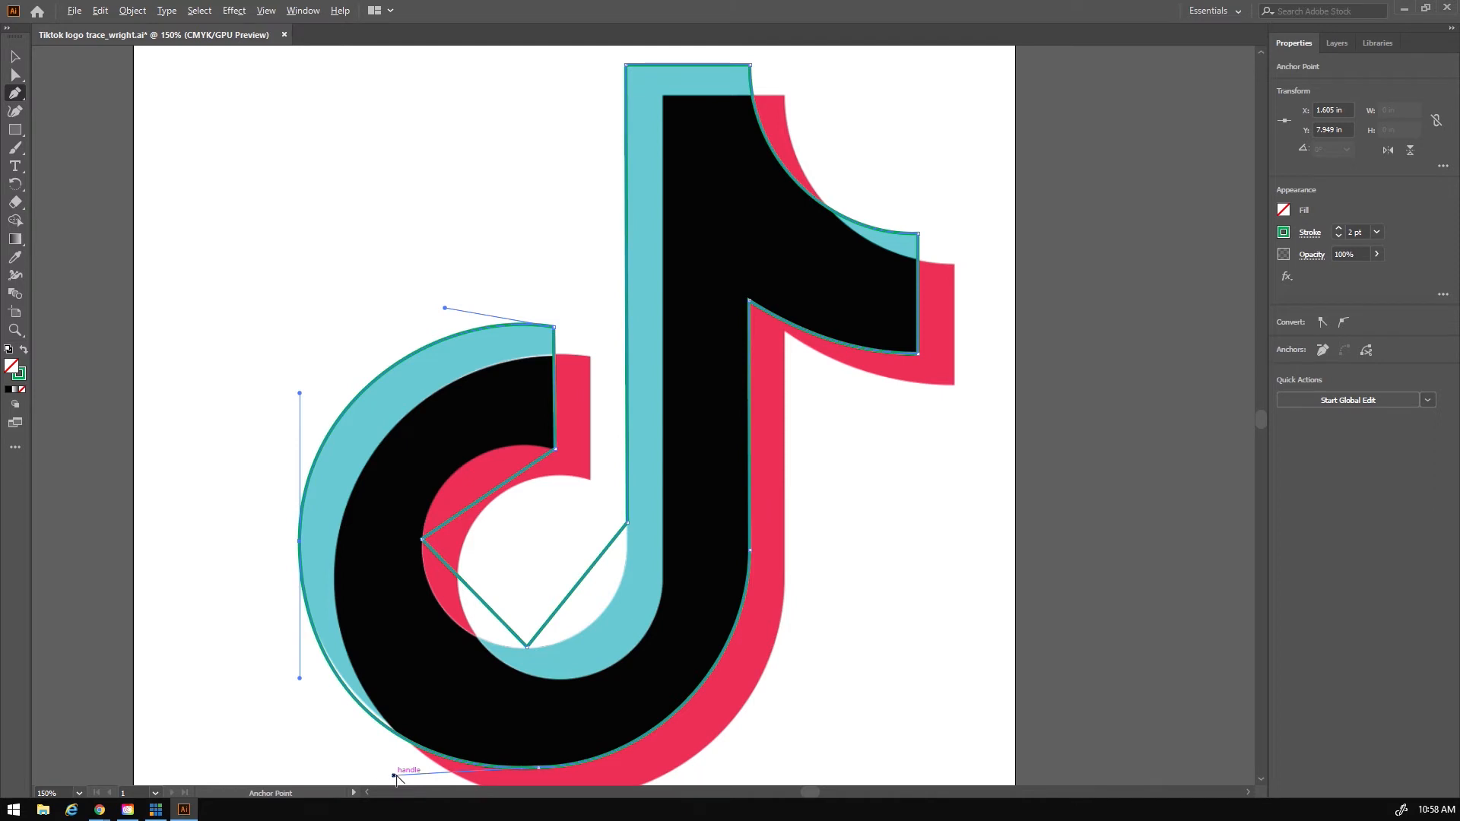
pyautogui.moveTo(393, 777); pyautogui.dragTo(400, 773)
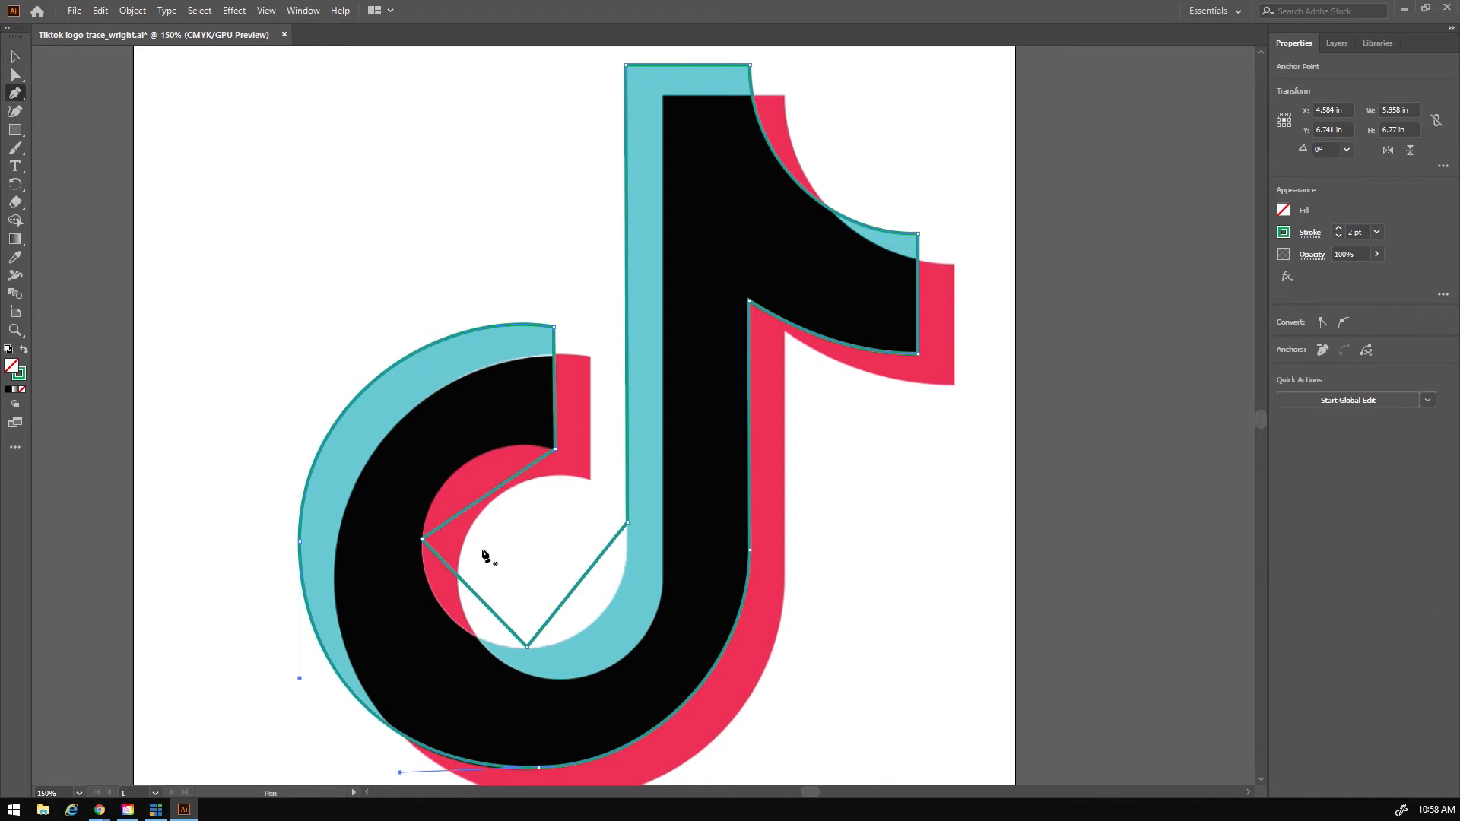
# Step: Curve the hook's upper inner segment and adjust its handle to follow the black shape's inner edge
pyautogui.moveTo(492, 491); pyautogui.dragTo(422, 482)
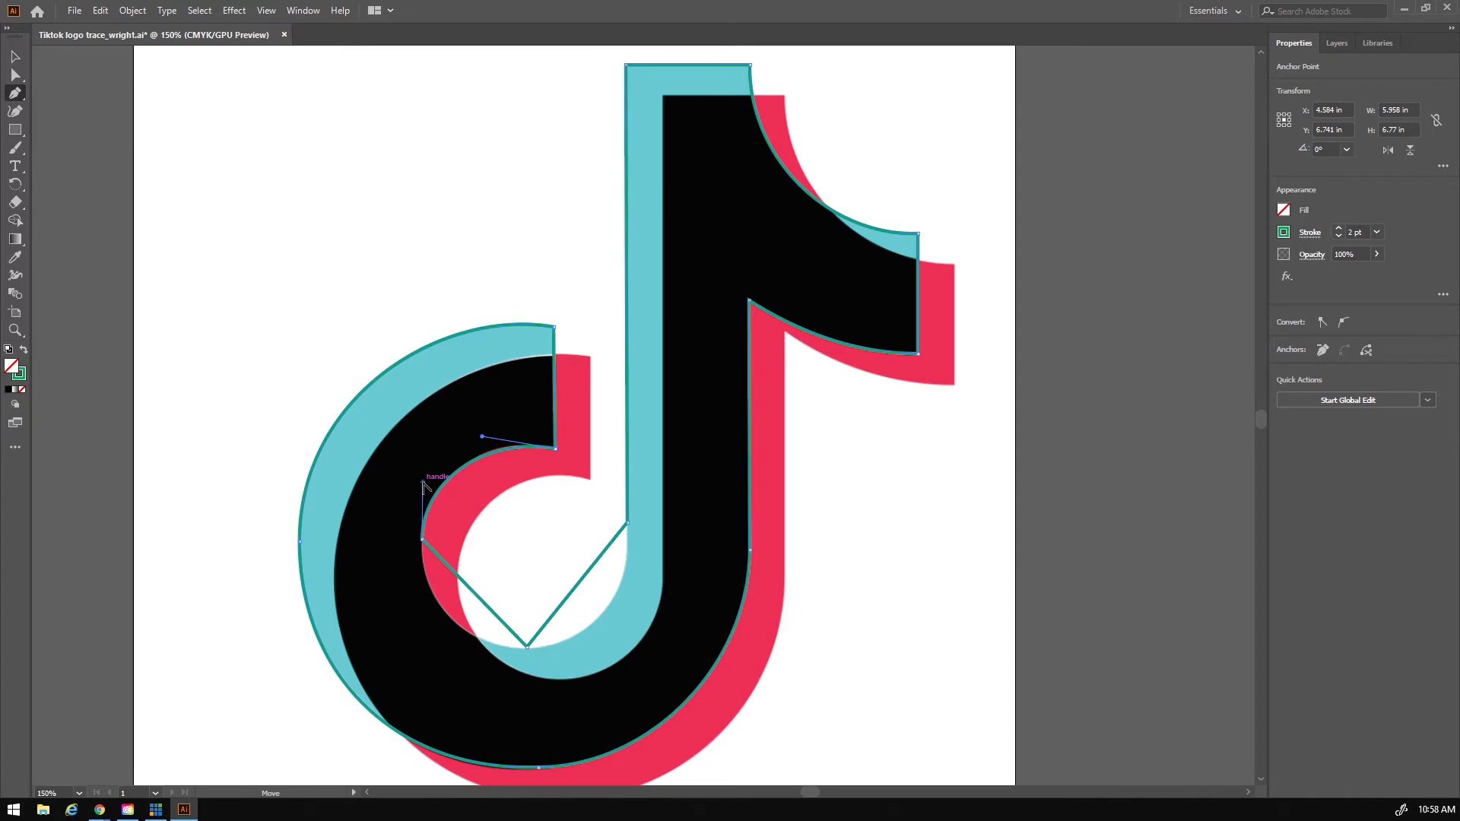
pyautogui.moveTo(482, 436); pyautogui.dragTo(483, 429)
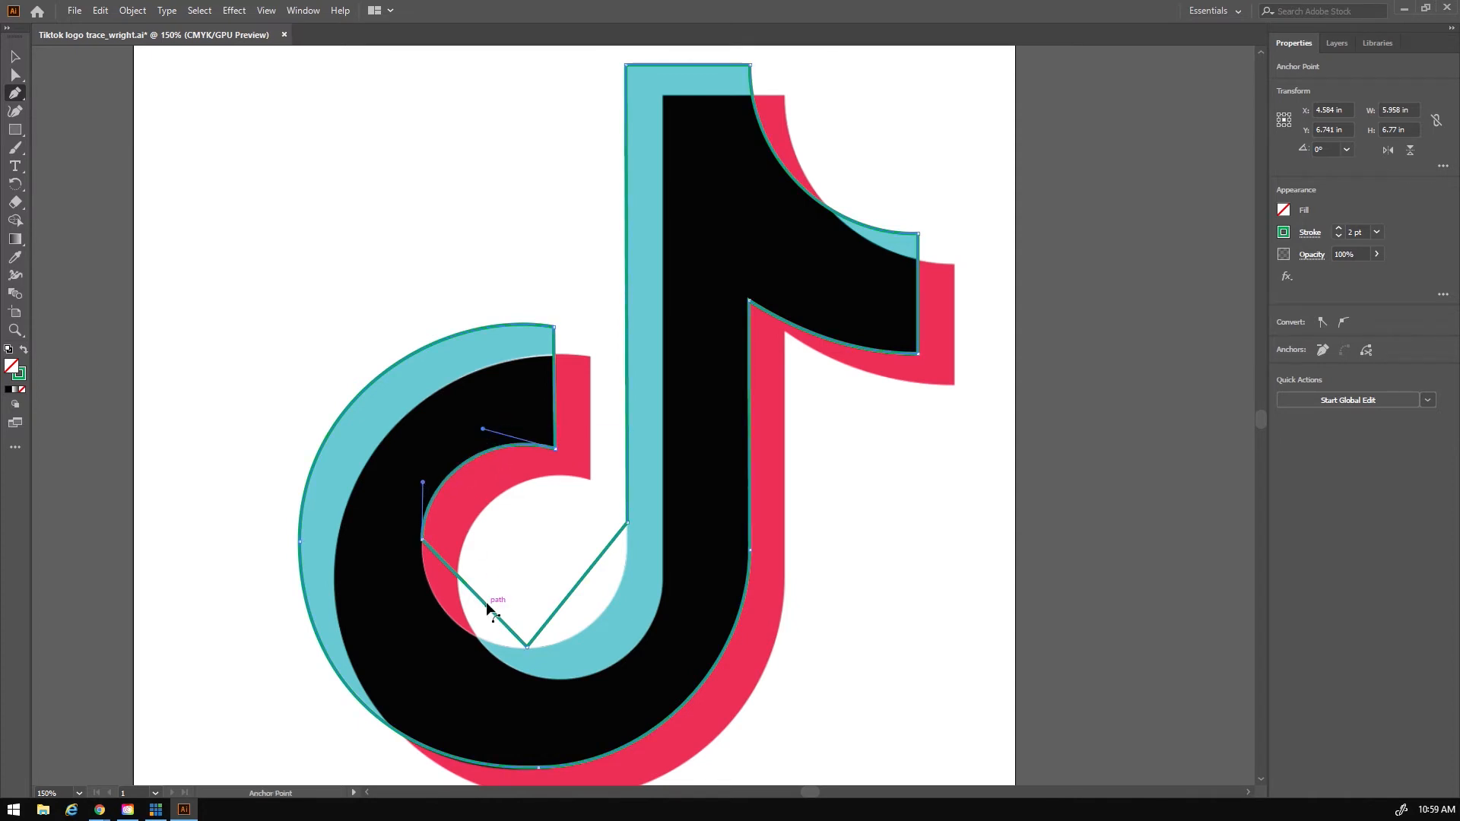
# Step: Curve the hook's two lower inner segments to follow the logo's inner edge and straighten the stem point's lower handle
pyautogui.moveTo(482, 597); pyautogui.dragTo(460, 652)
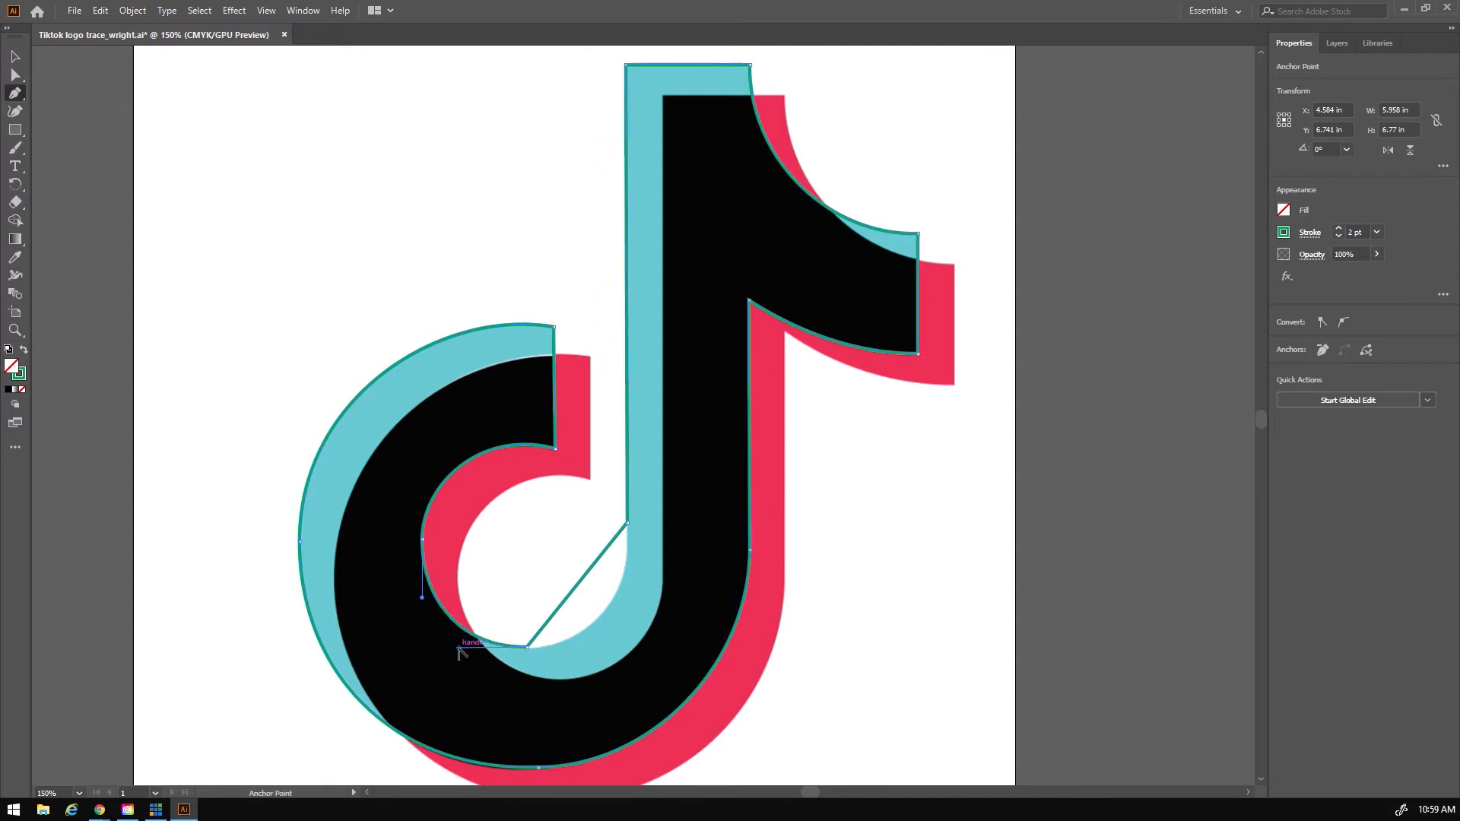
pyautogui.moveTo(582, 587); pyautogui.dragTo(593, 648)
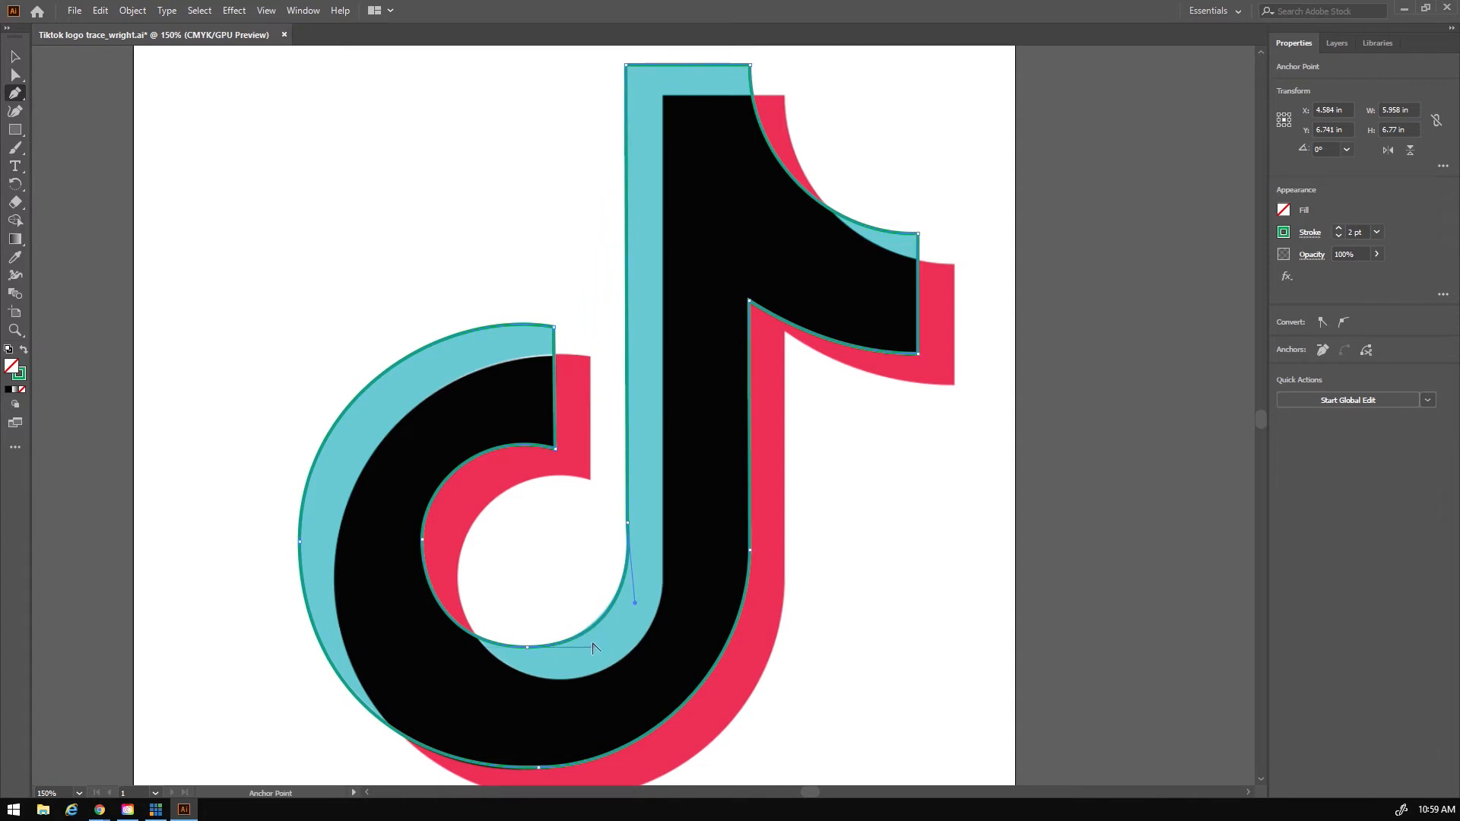
pyautogui.moveTo(634, 604); pyautogui.dragTo(630, 603)
pyautogui.click(630, 329)
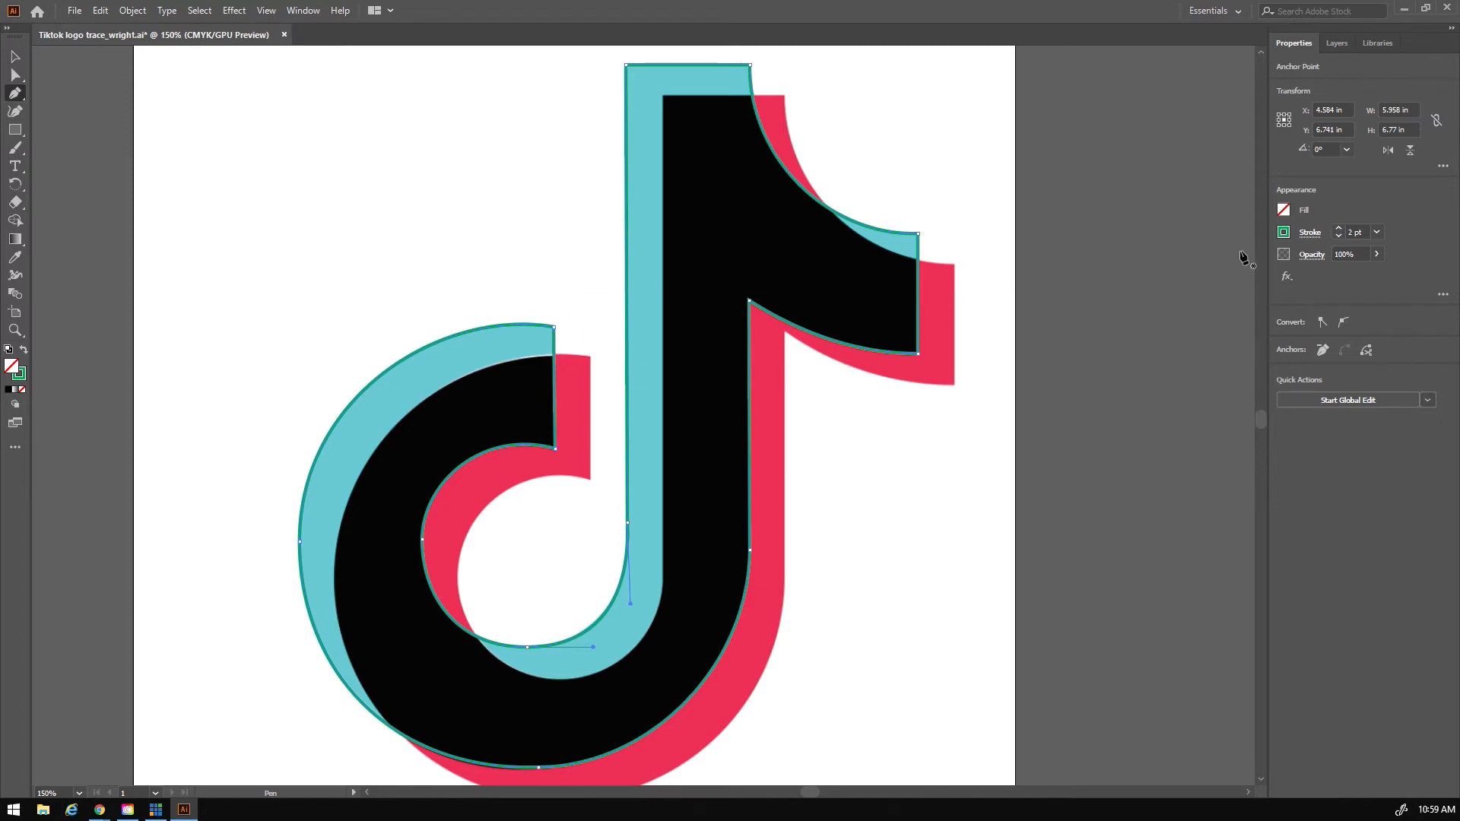
# Step: Fill the traced TikTok shape with yellow
pyautogui.click(1283, 211)
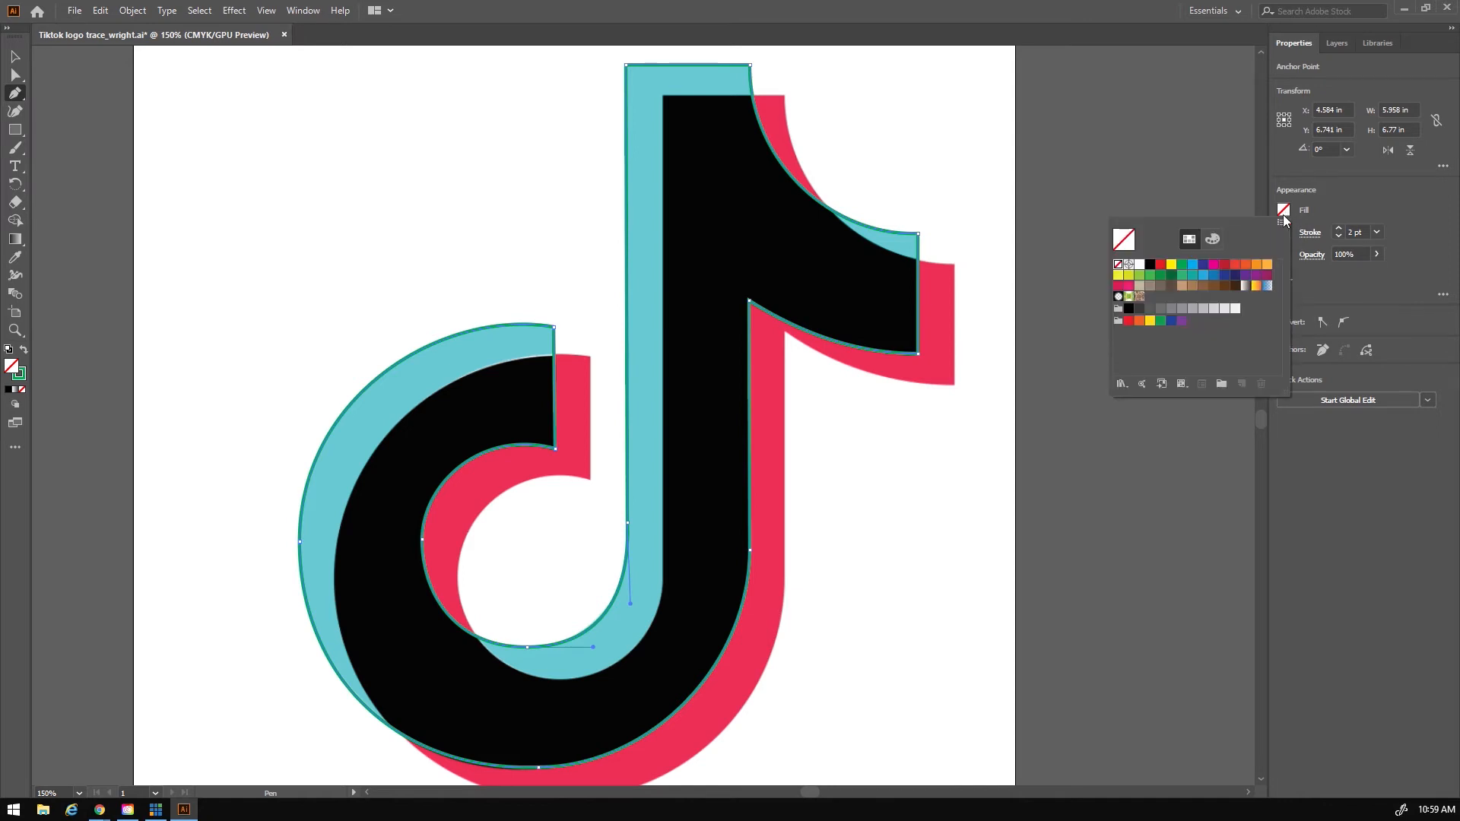
pyautogui.click(1172, 265)
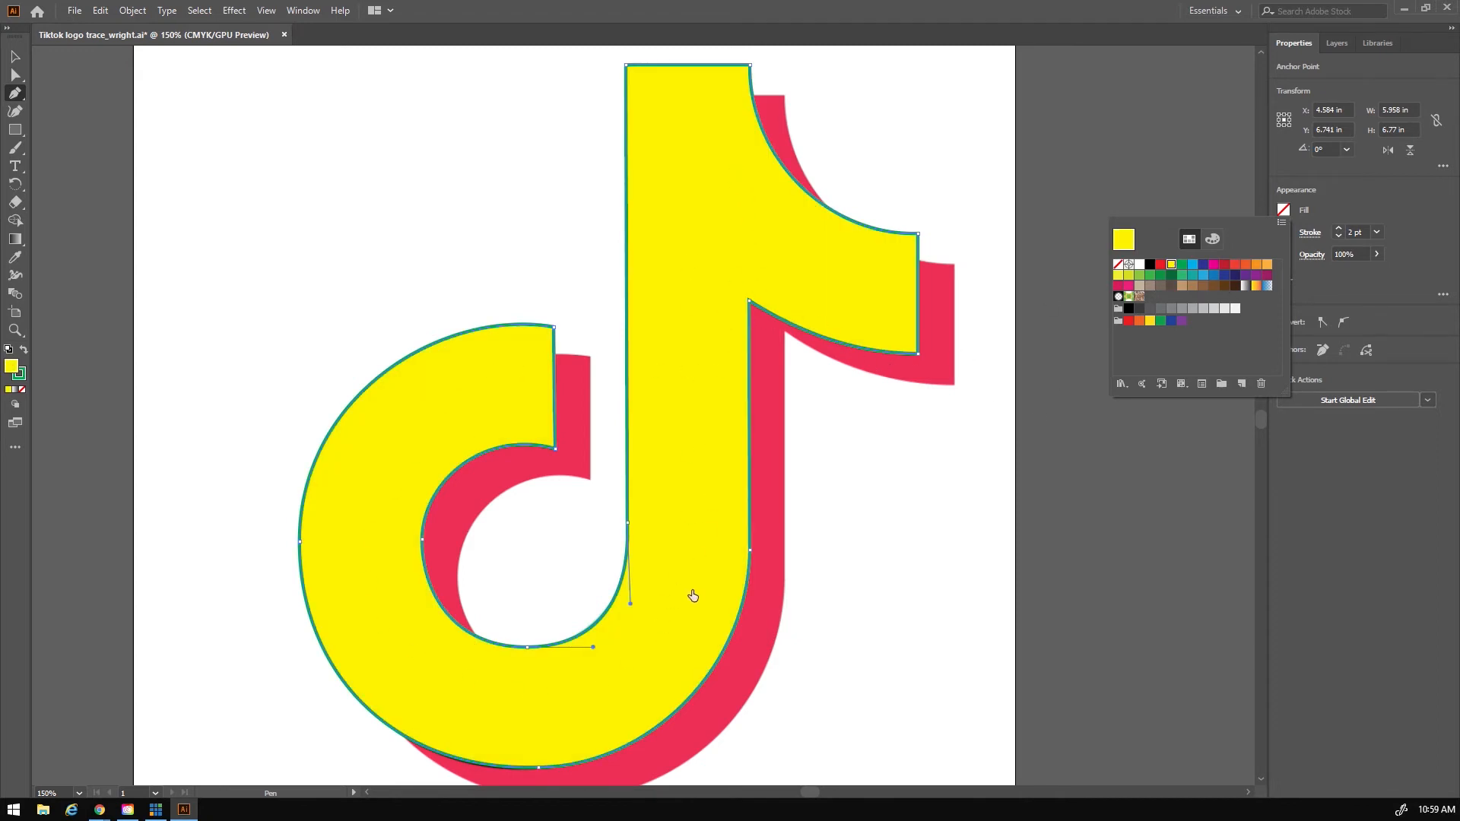
pyautogui.click(13, 58)
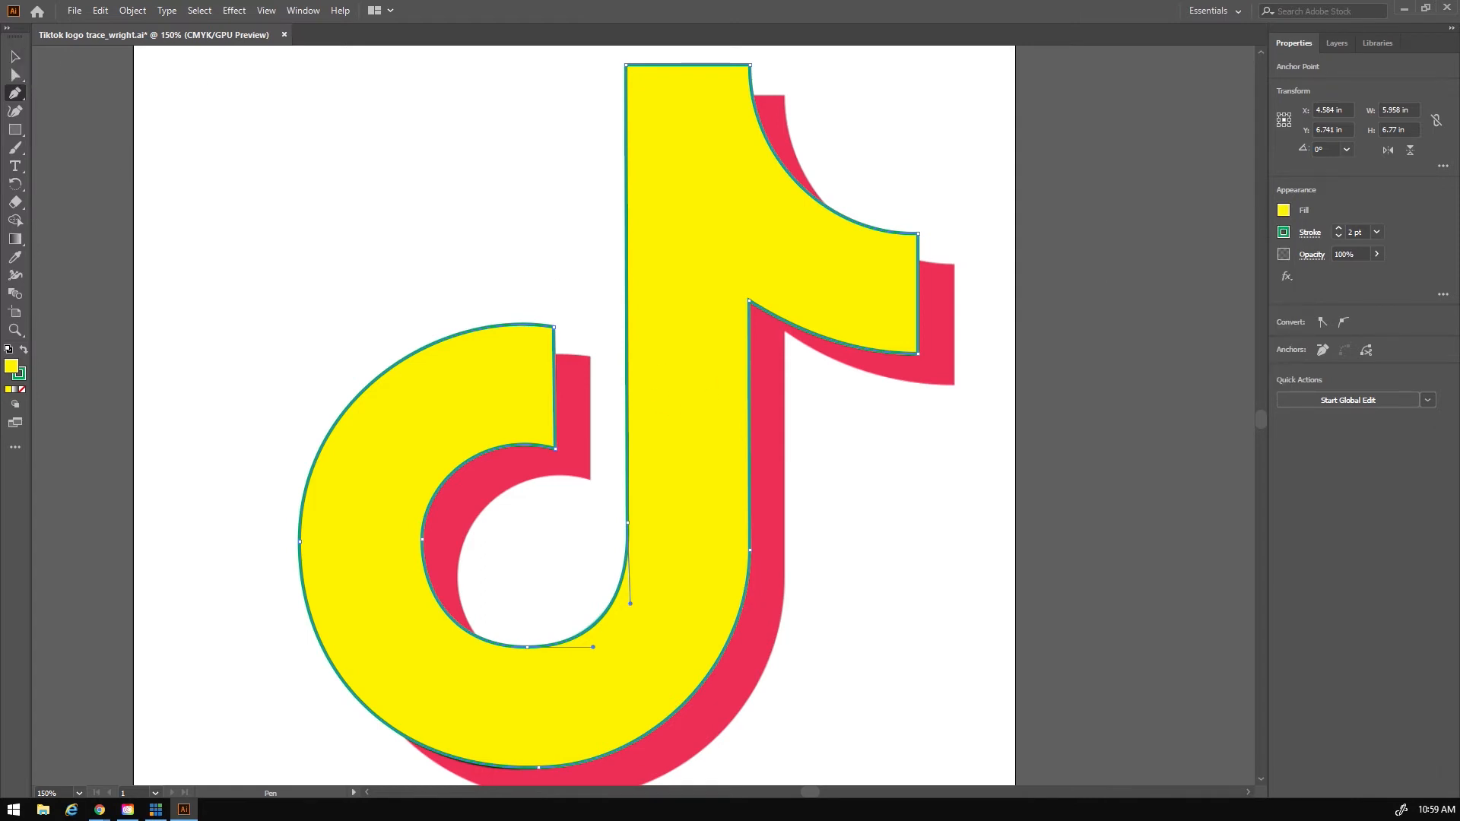
# Step: Move the yellow shape over the logo's red layer and nudge it into alignment with the red edges
pyautogui.click(15, 56)
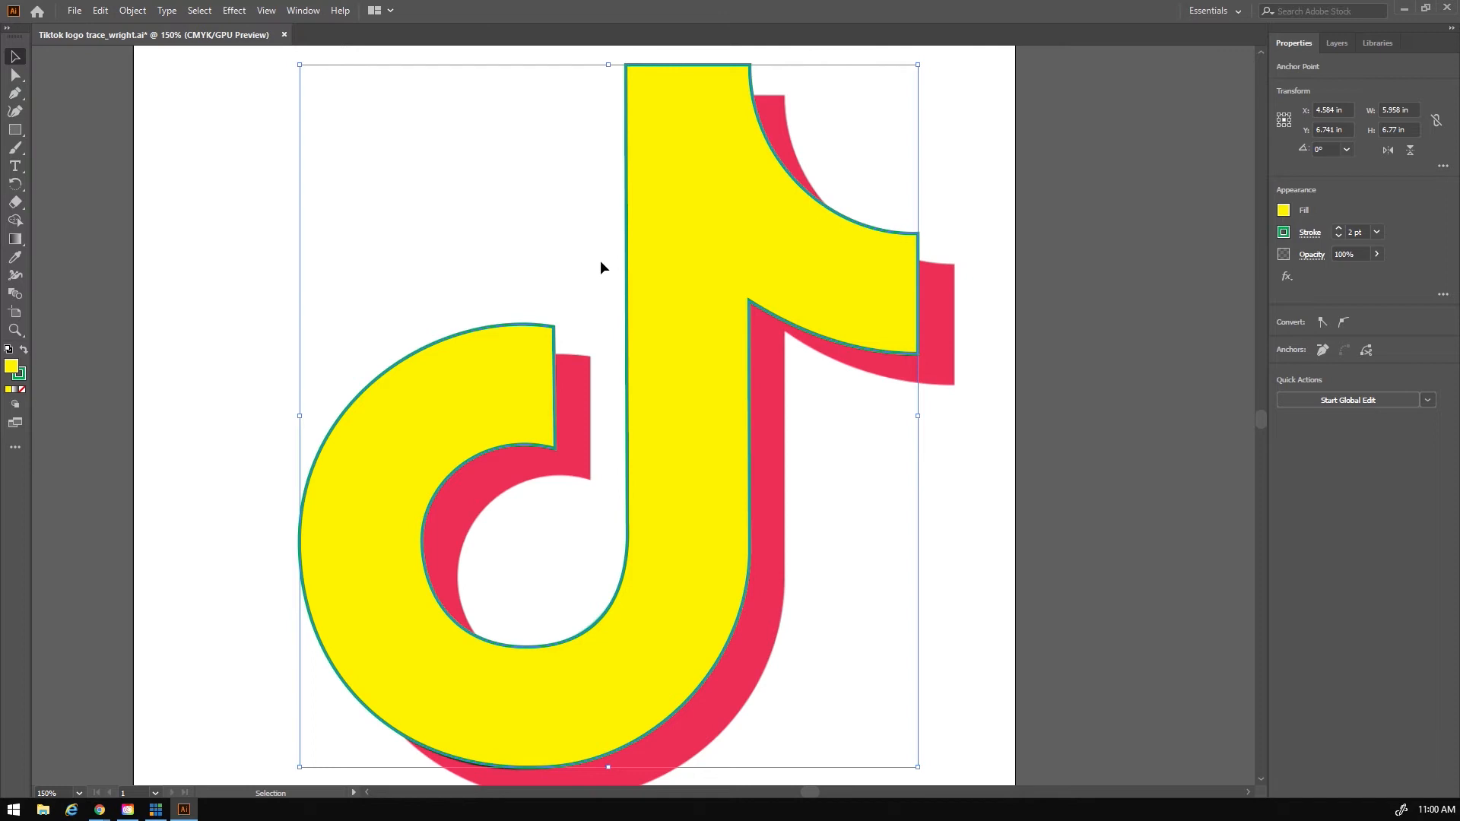
pyautogui.moveTo(677, 291); pyautogui.dragTo(714, 325)
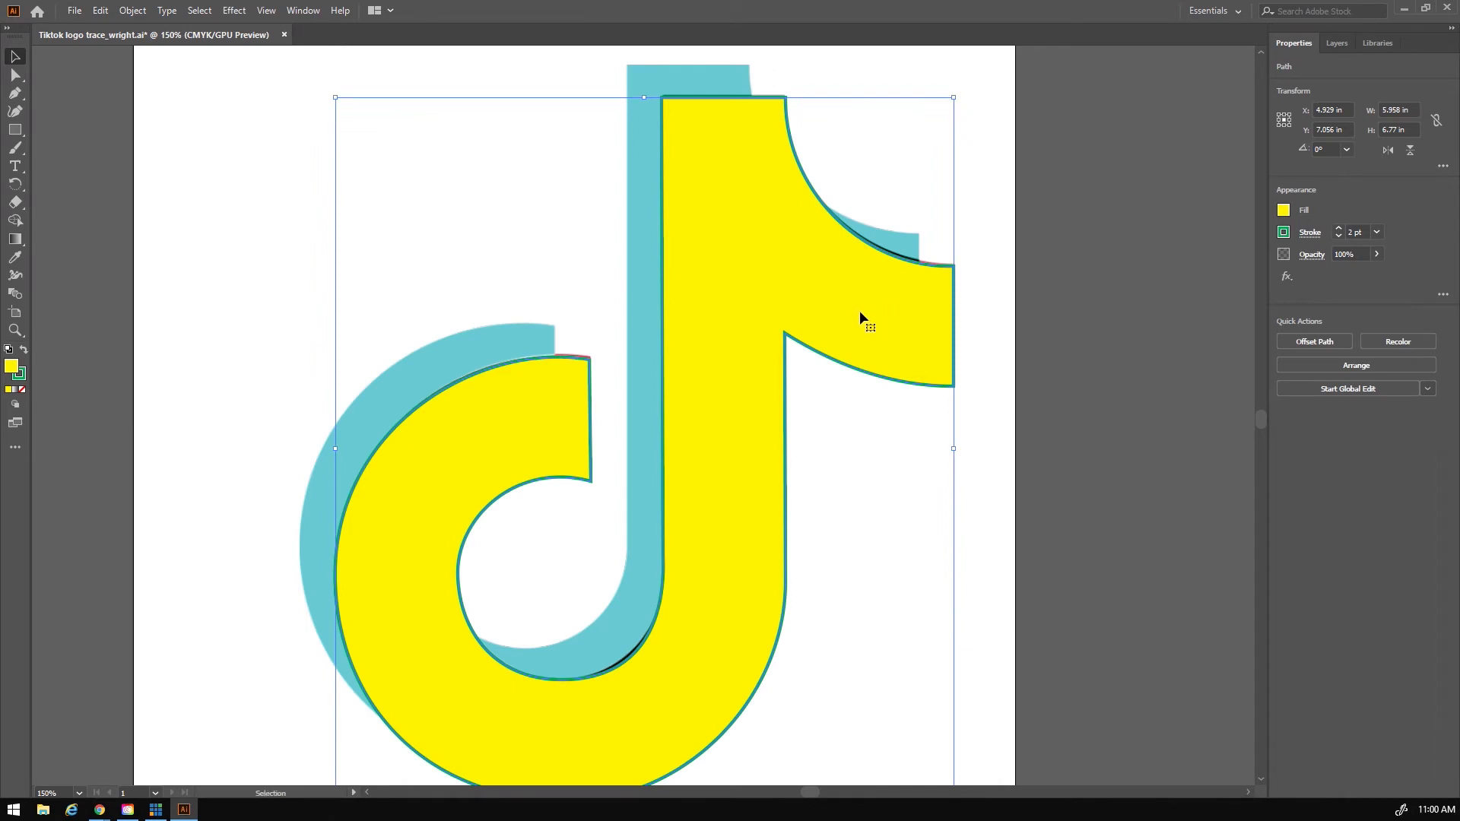
pyautogui.press('Up')
pyautogui.press('Up')
pyautogui.press('Right')
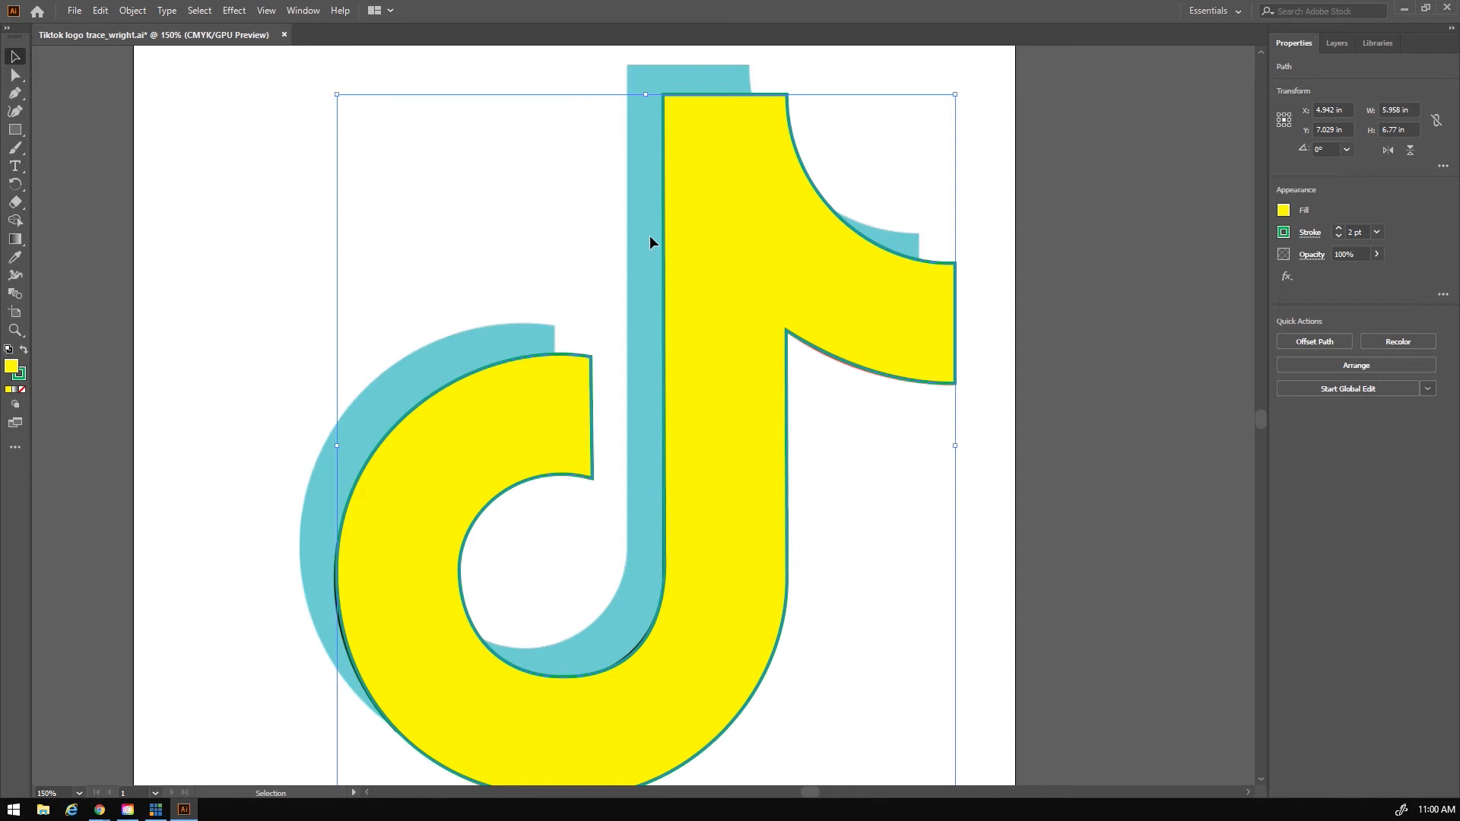
pyautogui.moveTo(718, 364); pyautogui.dragTo(709, 423)
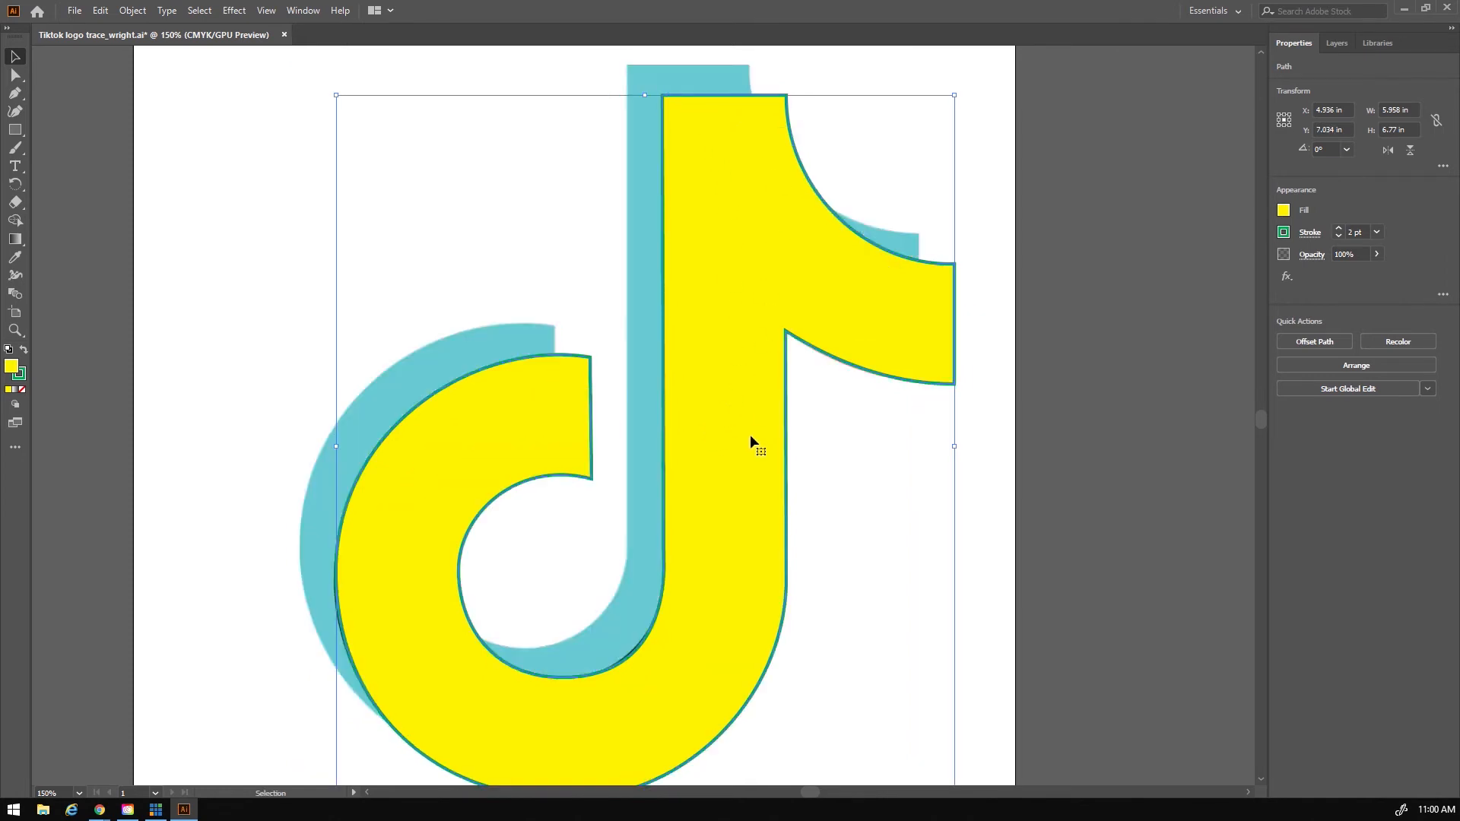
# Step: Move the yellow shape up and left so the logo's coloured layers are exposed beside it
pyautogui.moveTo(745, 422); pyautogui.dragTo(610, 372)
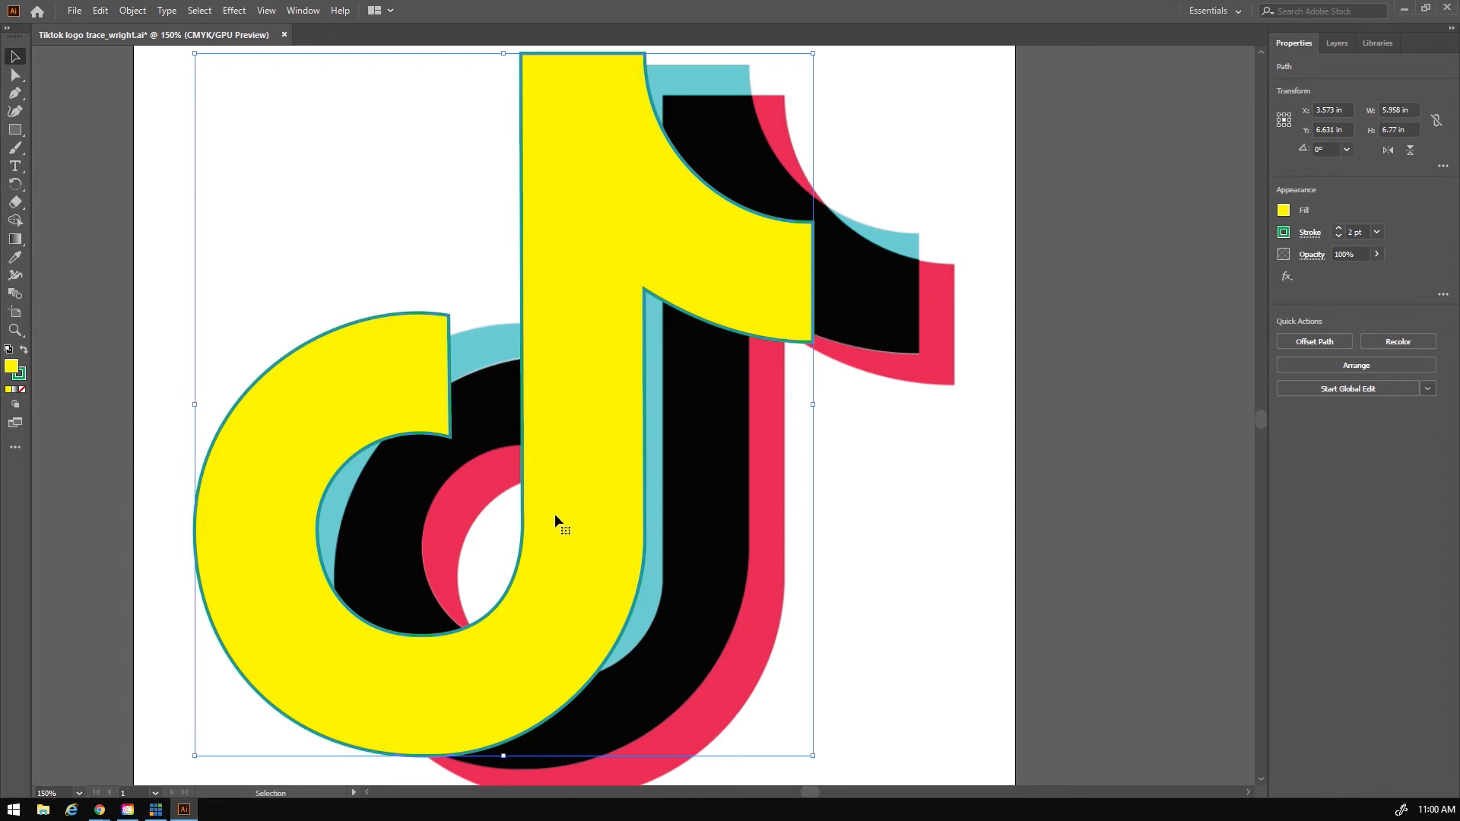
pyautogui.press('Return')
pyautogui.click(800, 521)
pyautogui.press('z')
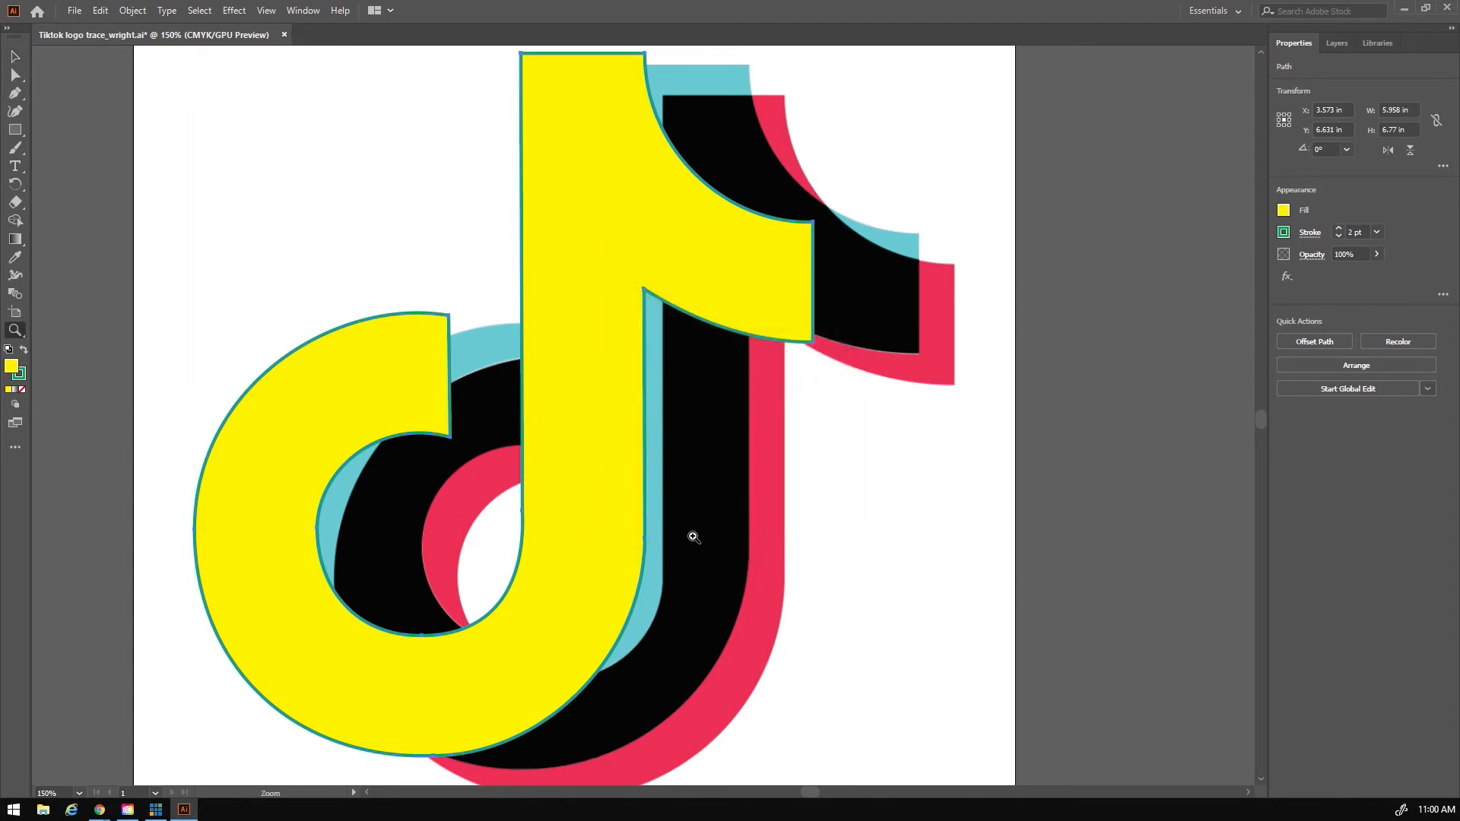
pyautogui.keyDown('alt'); pyautogui.click(689, 536); pyautogui.keyUp('alt')
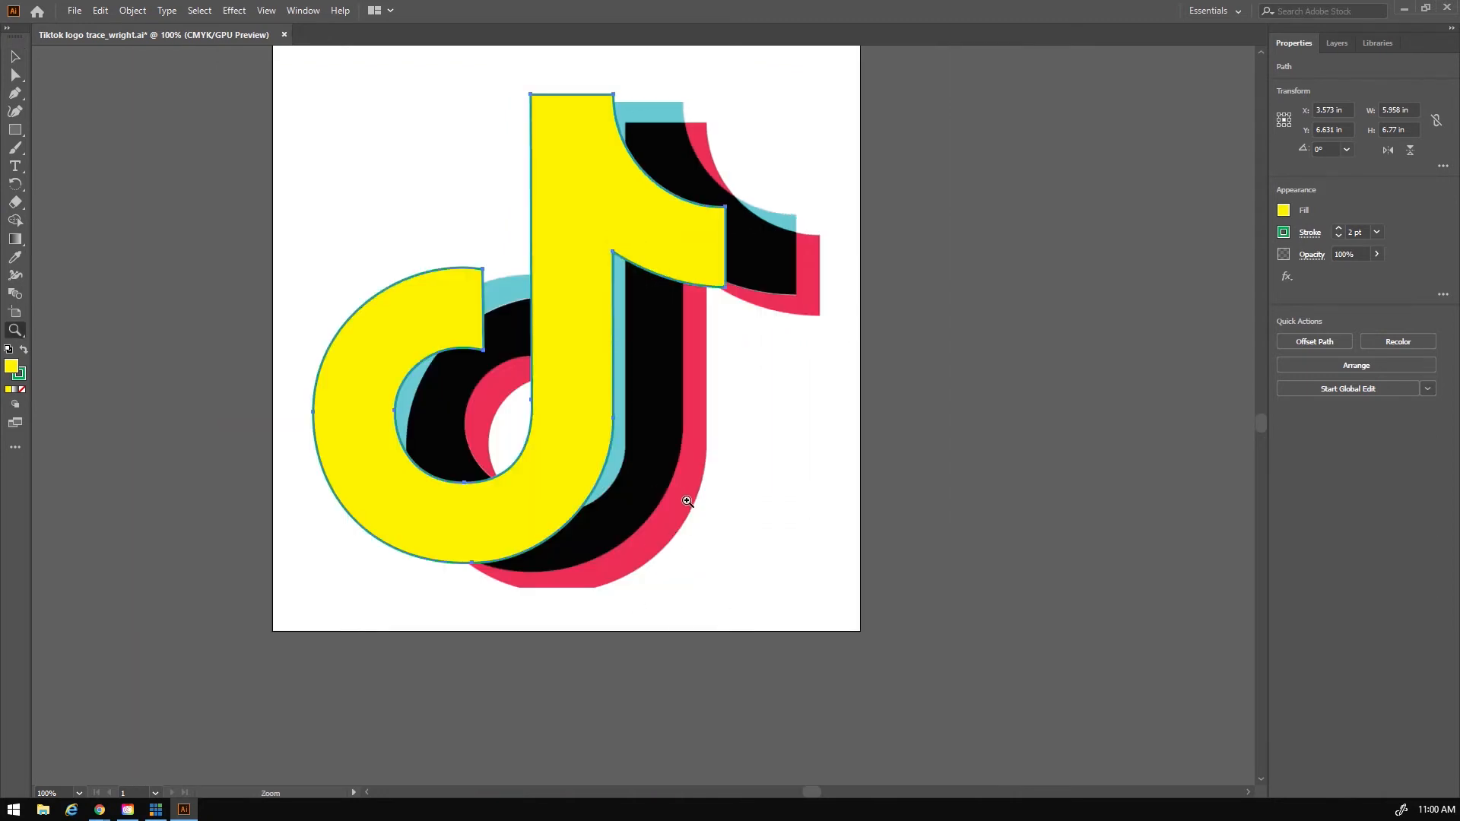
pyautogui.scroll(2, 685, 501)
# Step: Align the yellow shape with the logo's red layer again and shift it back toward the artboard's upper left
pyautogui.click(14, 57)
pyautogui.moveTo(574, 353); pyautogui.dragTo(671, 394)
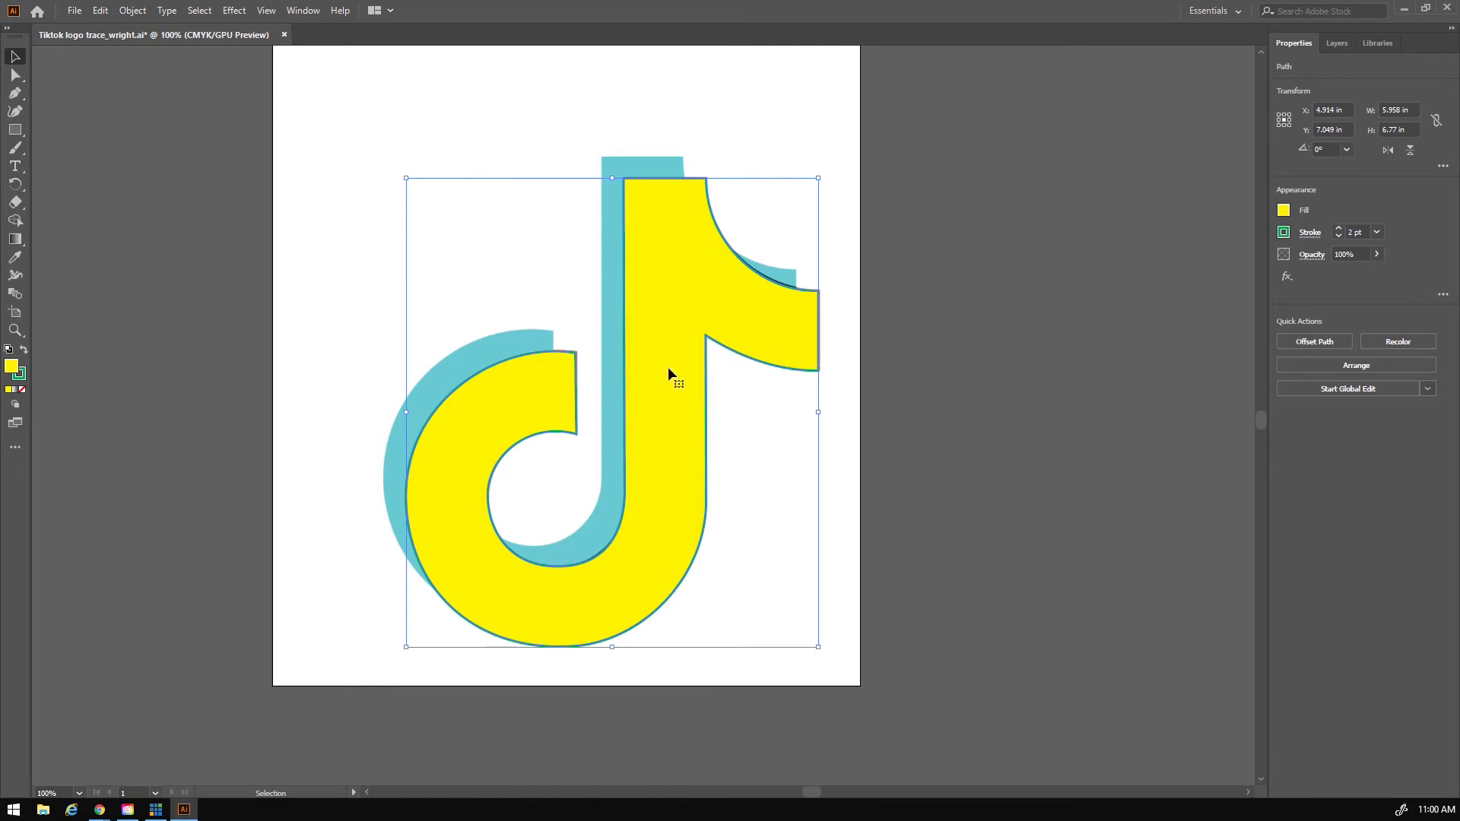
pyautogui.moveTo(669, 364); pyautogui.dragTo(548, 332)
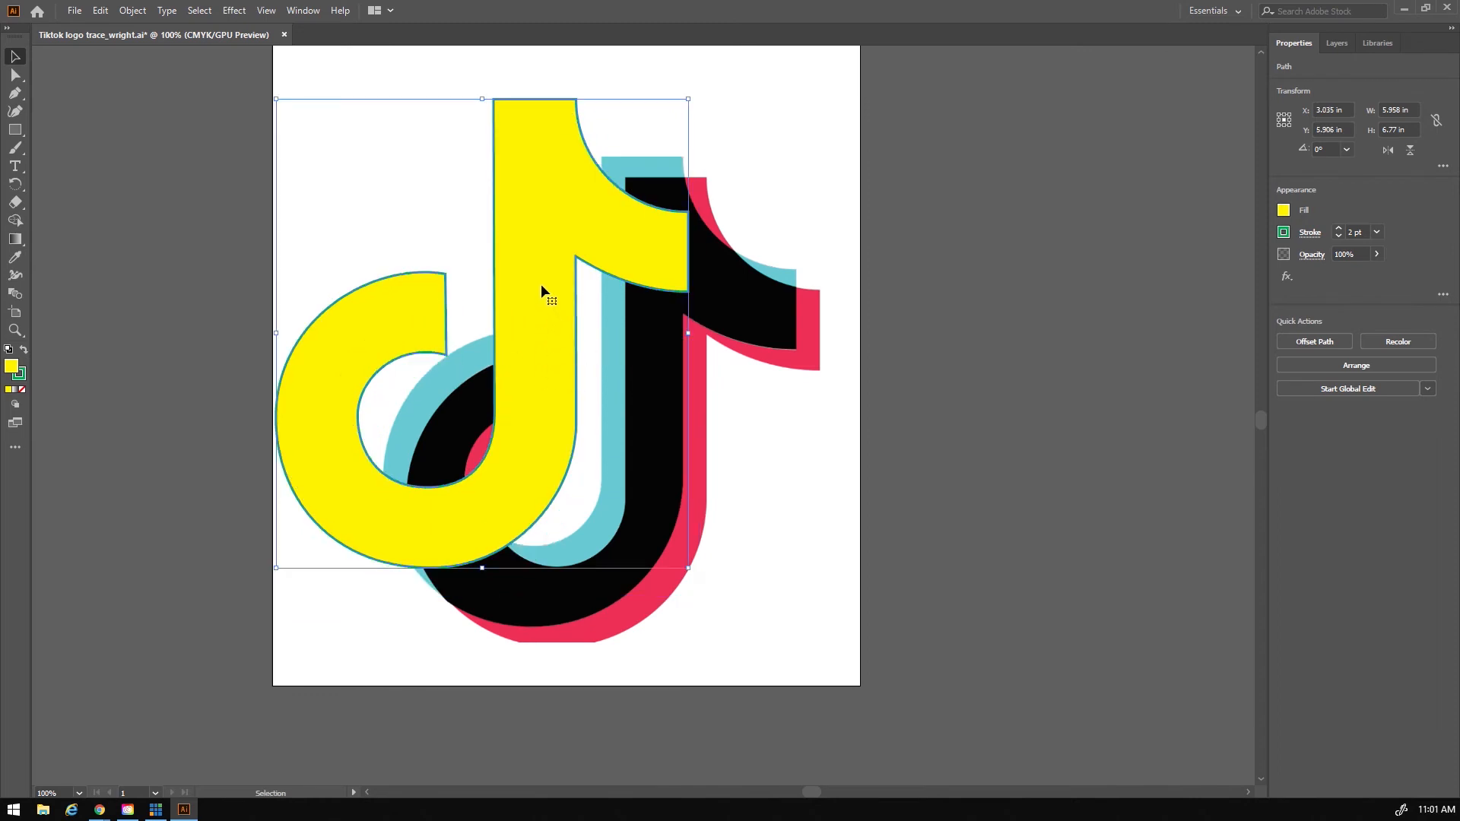
pyautogui.moveTo(541, 312); pyautogui.dragTo(596, 317)
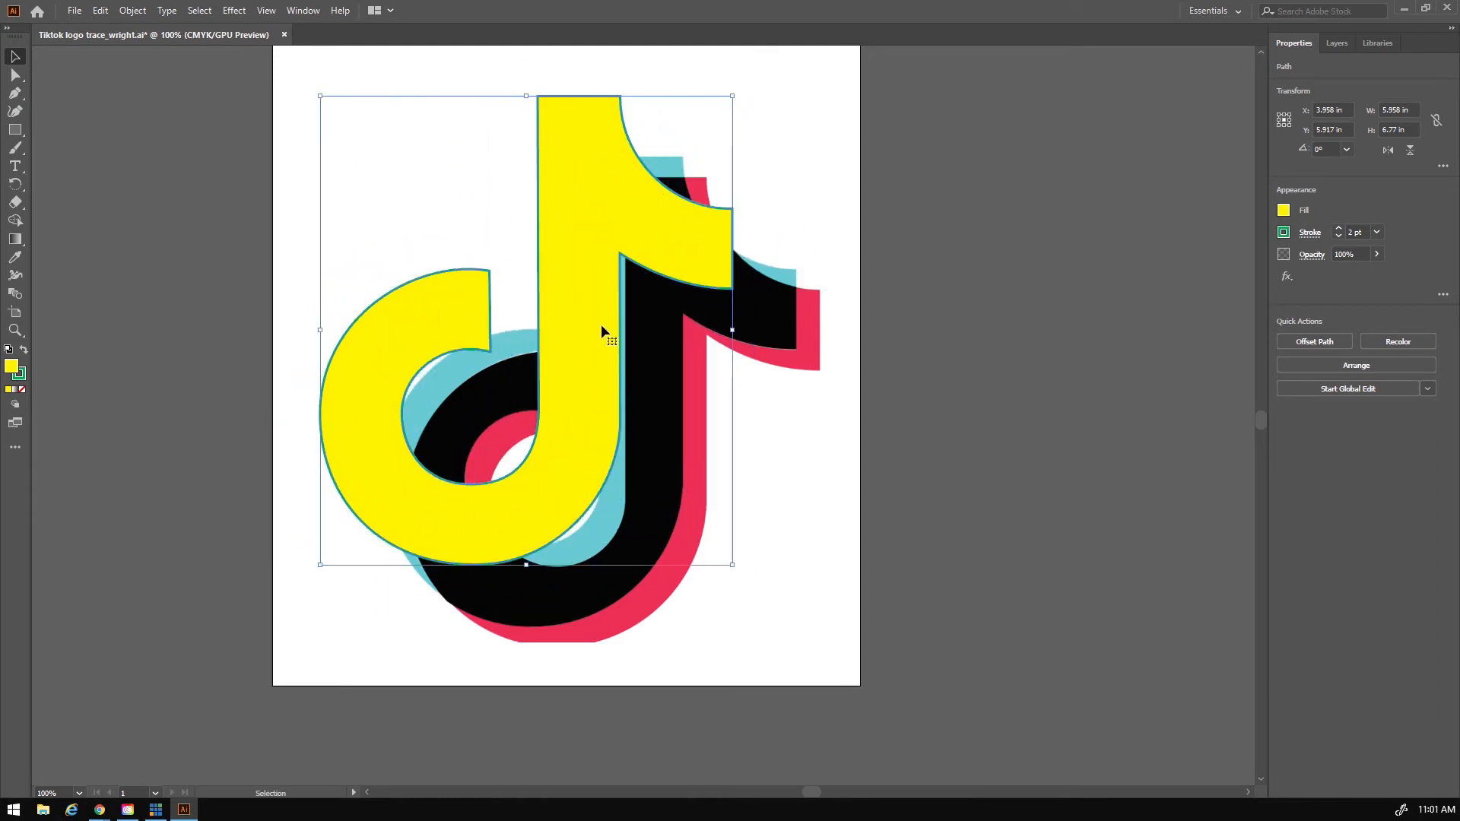
# Step: Move the yellow shape beyond the artboard's right edge and recolor it with the logo's teal using the Eyedropper
pyautogui.click(1284, 213)
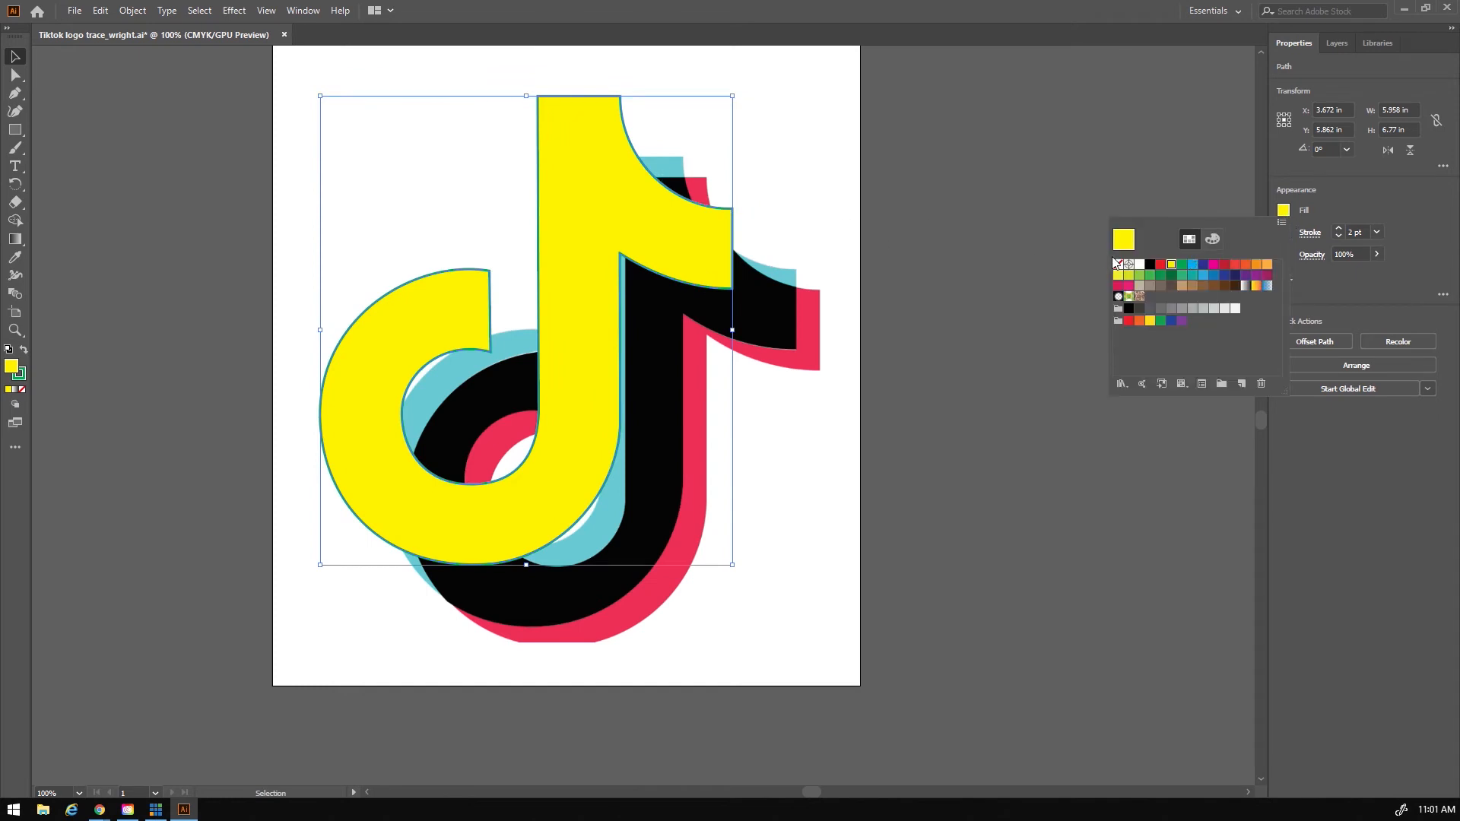
pyautogui.click(613, 164)
pyautogui.moveTo(611, 234); pyautogui.dragTo(850, 274)
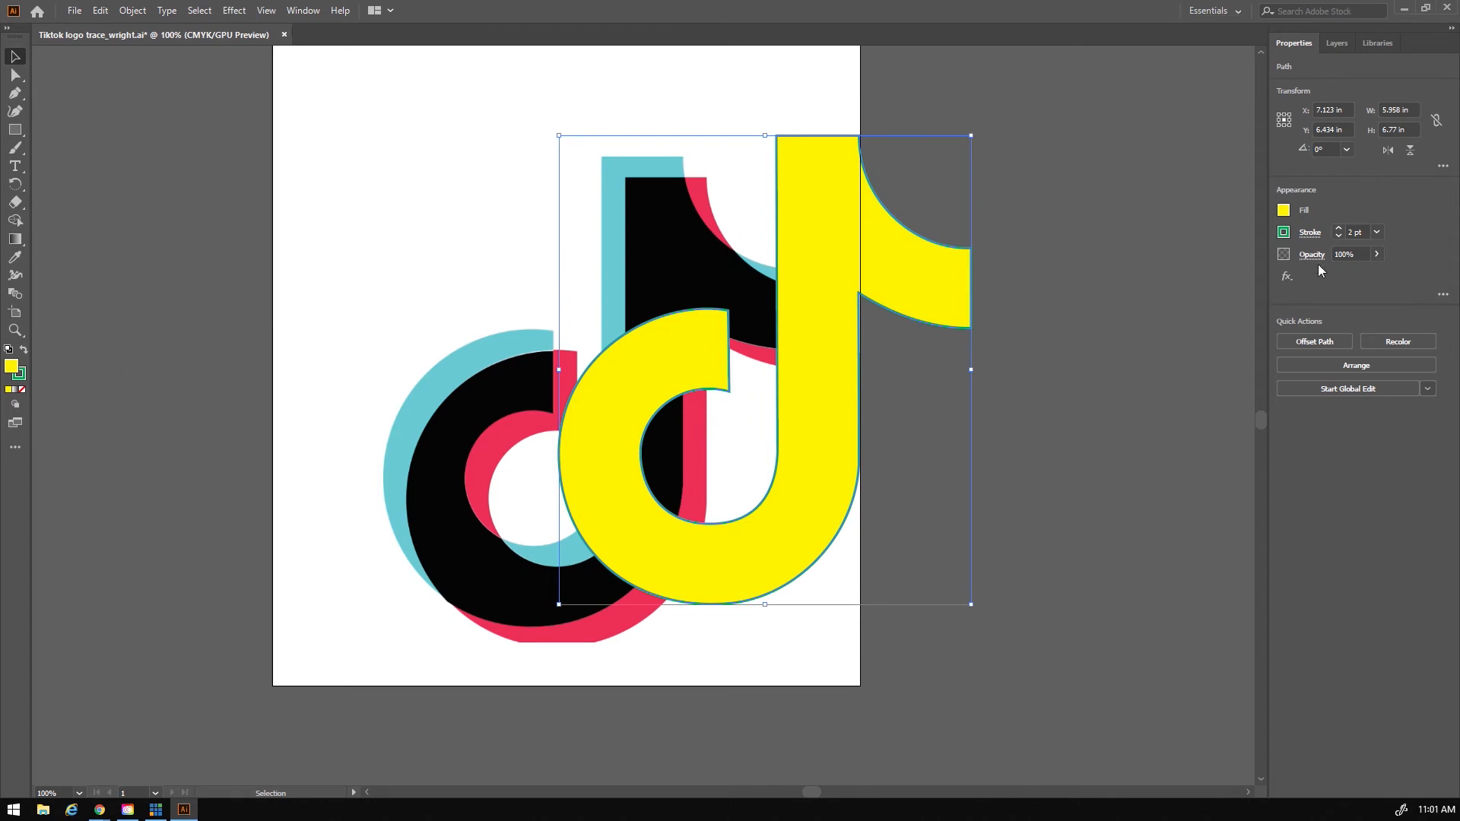
pyautogui.click(1284, 212)
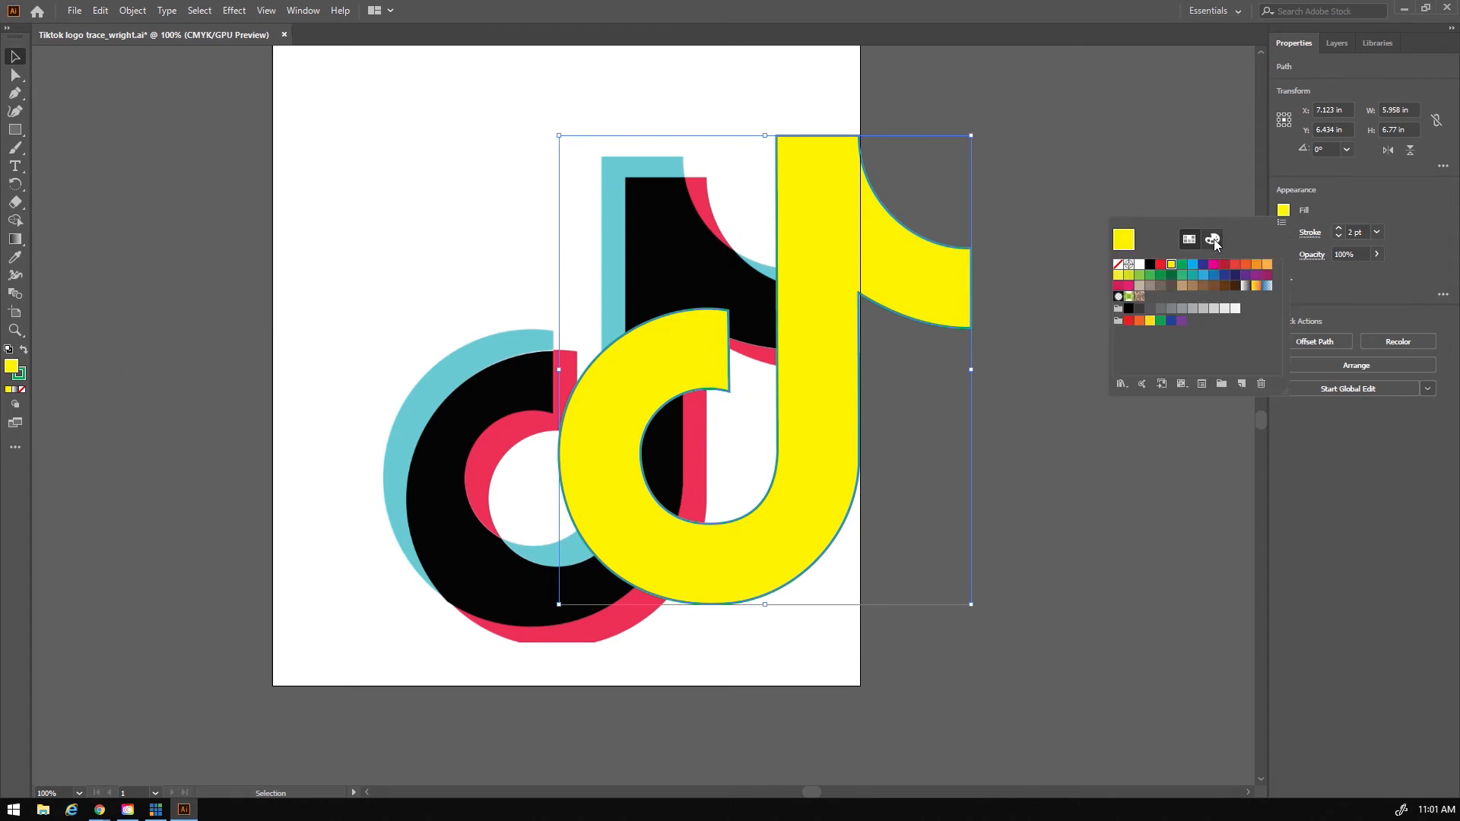
pyautogui.click(1211, 240)
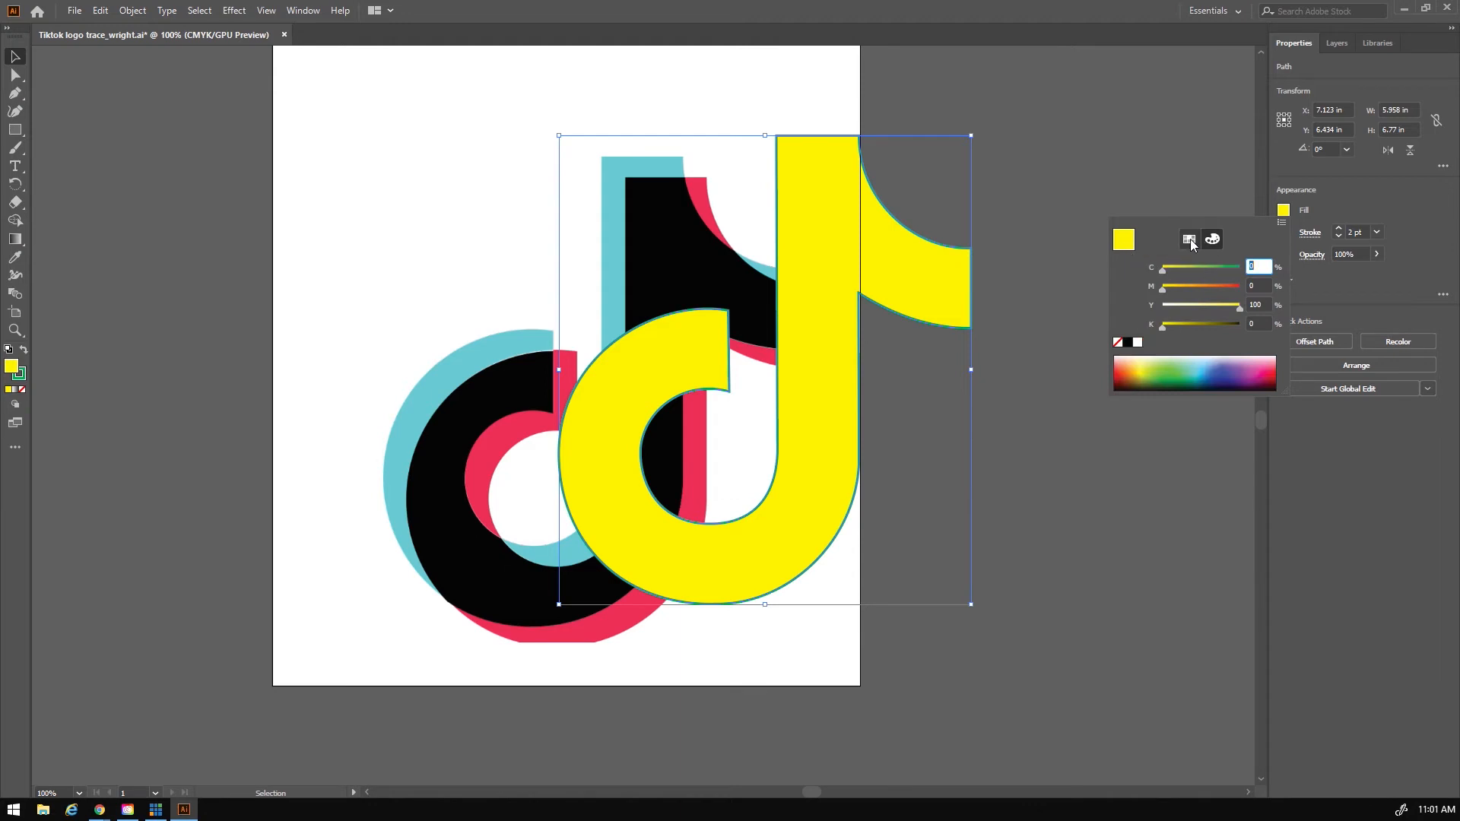
pyautogui.click(1189, 239)
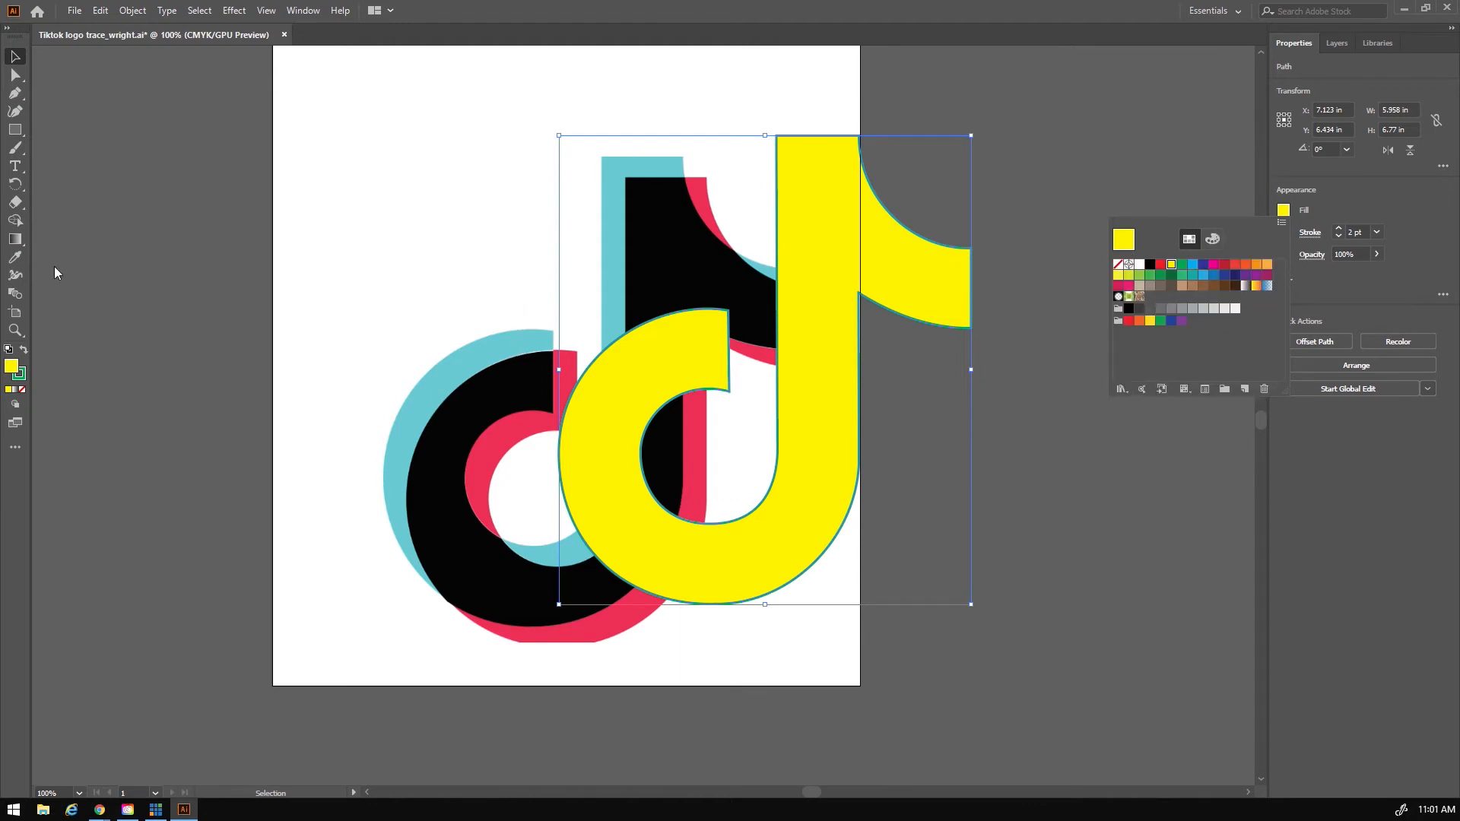
pyautogui.click(16, 260)
pyautogui.click(15, 259)
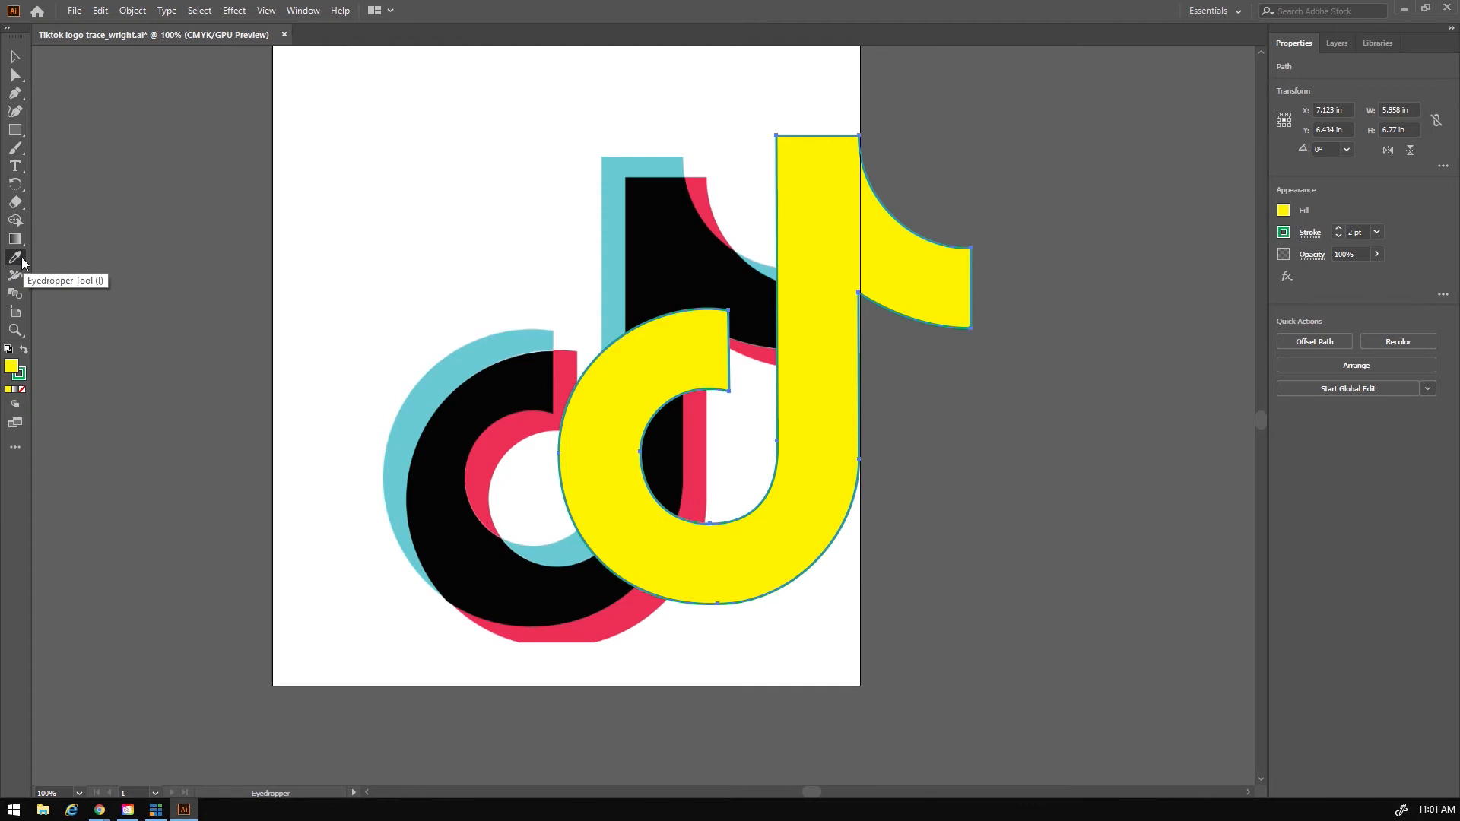
pyautogui.click(474, 358)
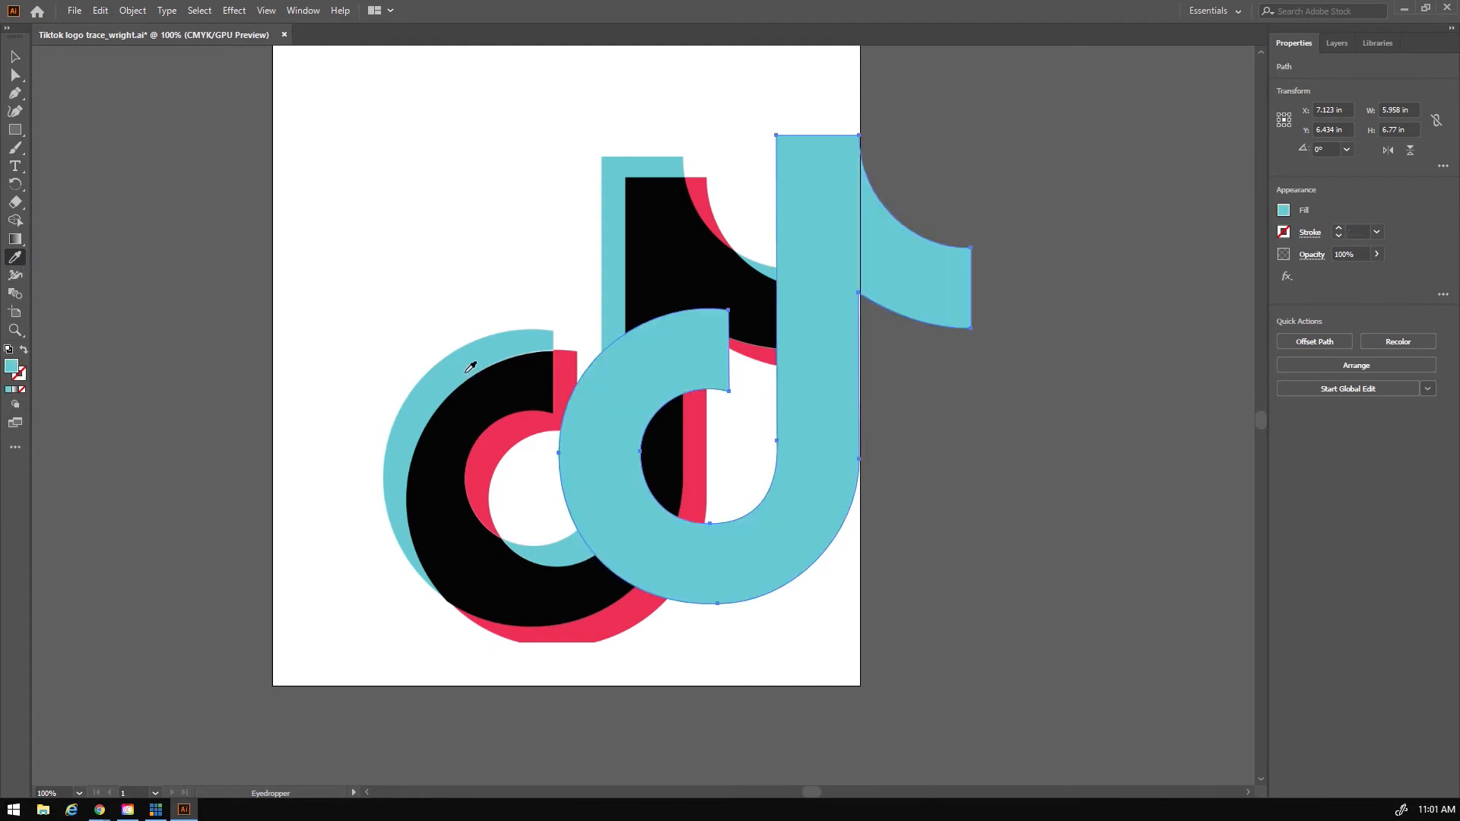
# Step: Move the teal shape to the artboard's upper left and place a duplicate of it at the lower right
pyautogui.click(12, 59)
pyautogui.moveTo(817, 371); pyautogui.dragTo(555, 284)
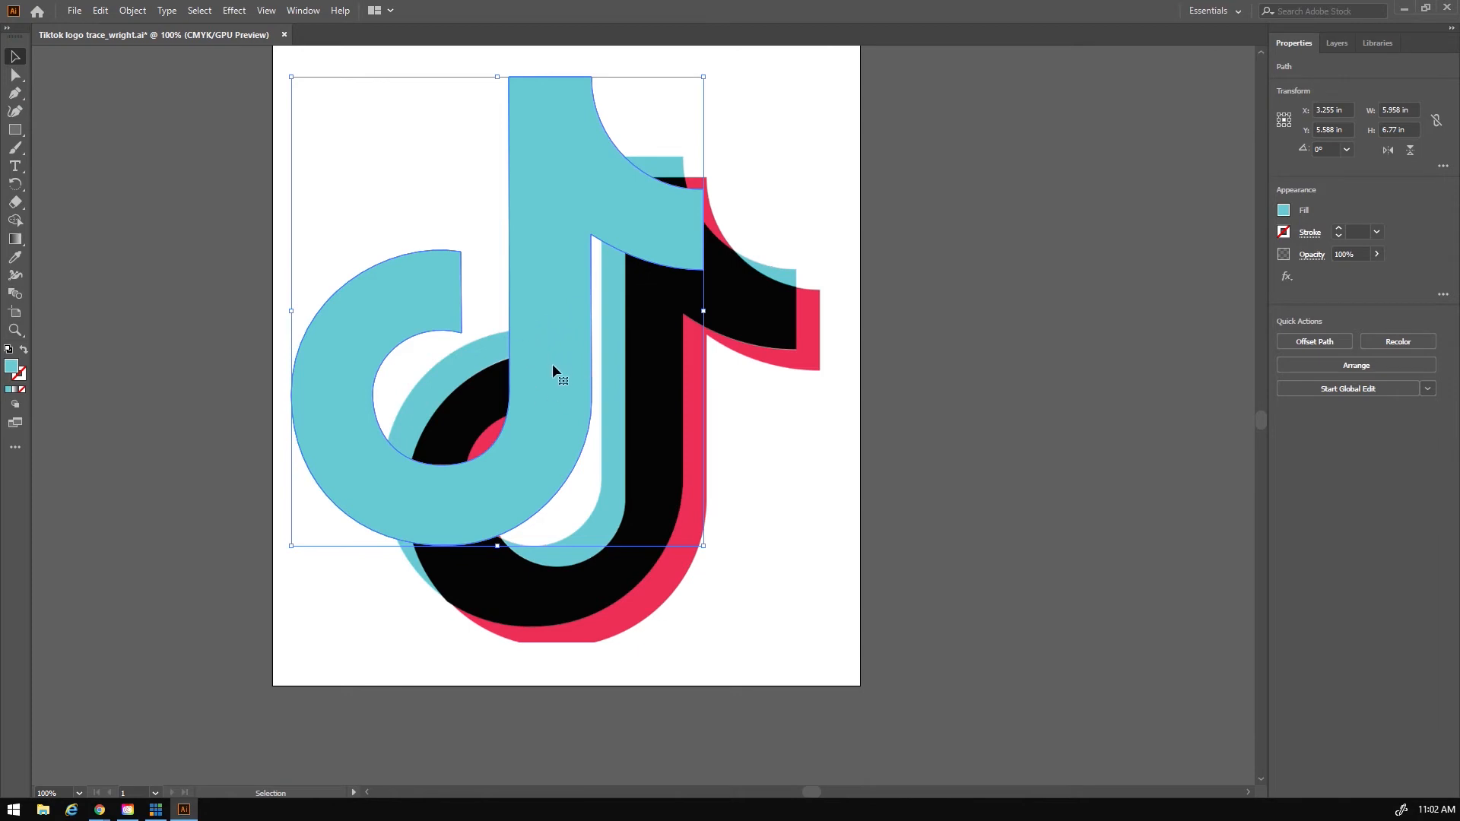
pyautogui.moveTo(543, 302); pyautogui.dragTo(683, 430)
pyautogui.moveTo(532, 267)
pyautogui.mouseDown()
pyautogui.moveTo(522, 221)
pyautogui.moveTo(531, 244)
pyautogui.mouseUp()
pyautogui.click(750, 320)
pyautogui.moveTo(704, 355); pyautogui.dragTo(708, 409)
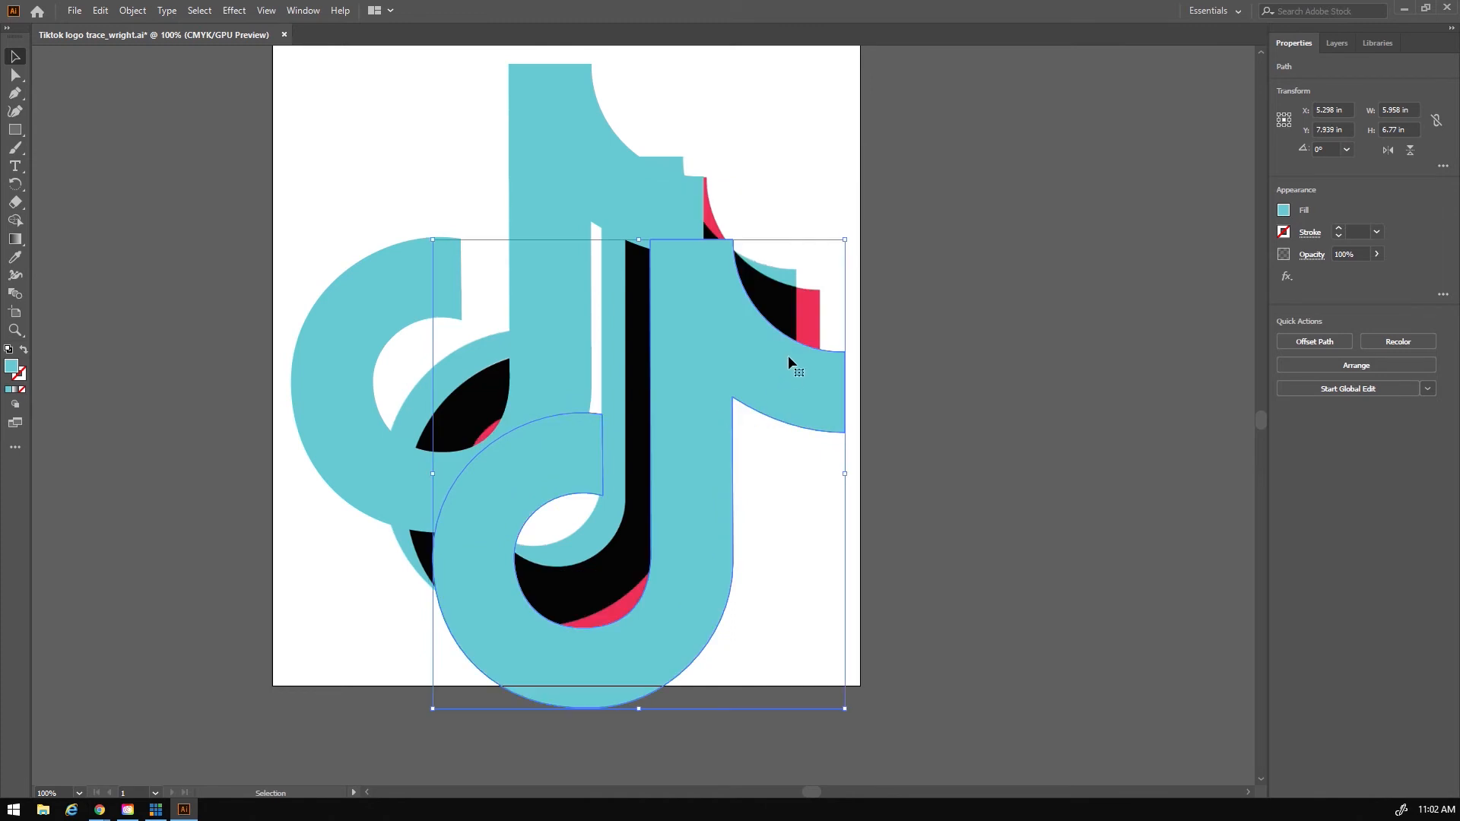
pyautogui.moveTo(709, 353); pyautogui.dragTo(819, 398)
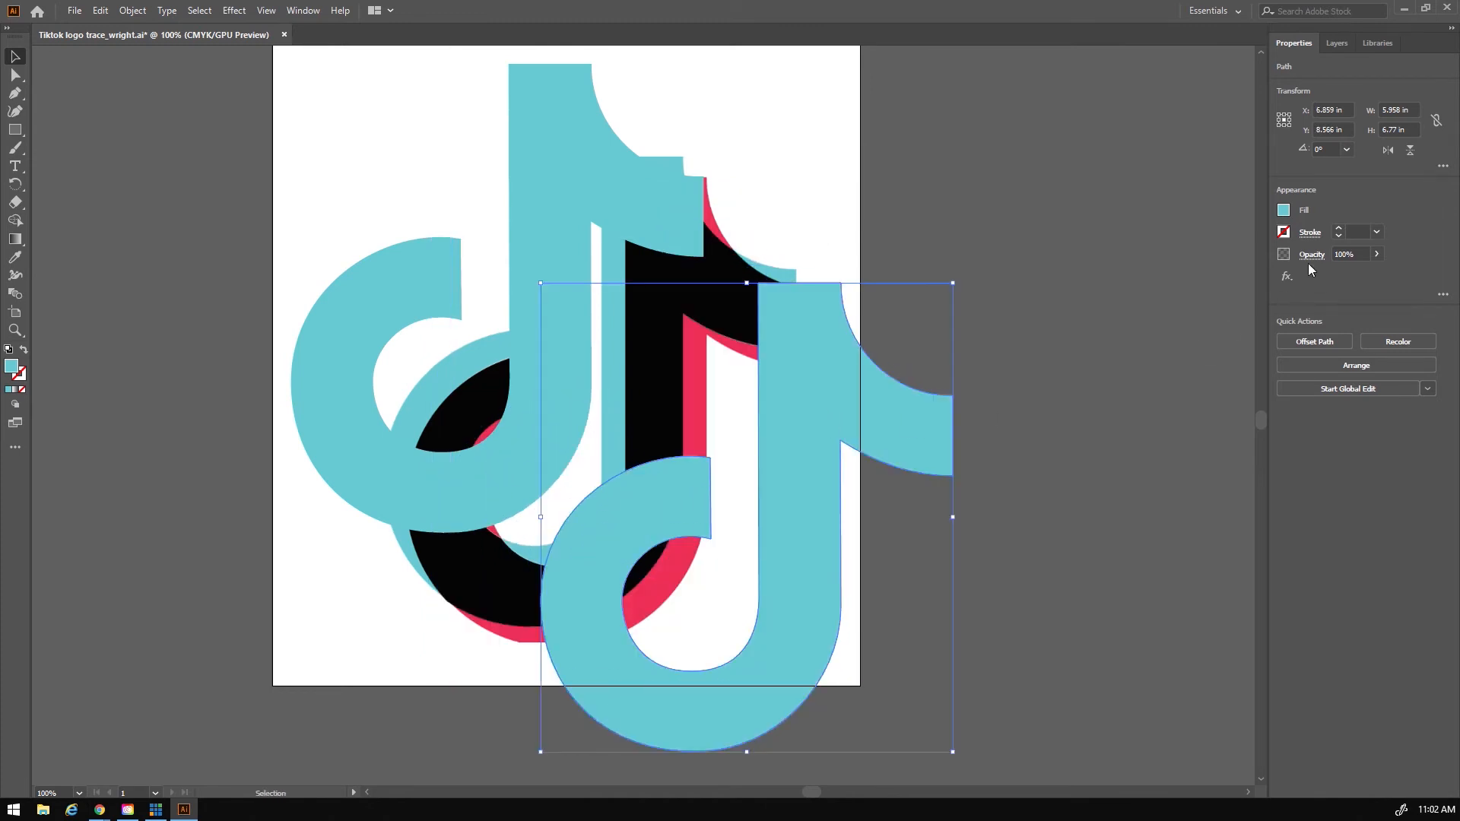
# Step: Recolor the lower-right duplicate with the logo's red using the Eyedropper
pyautogui.click(1283, 210)
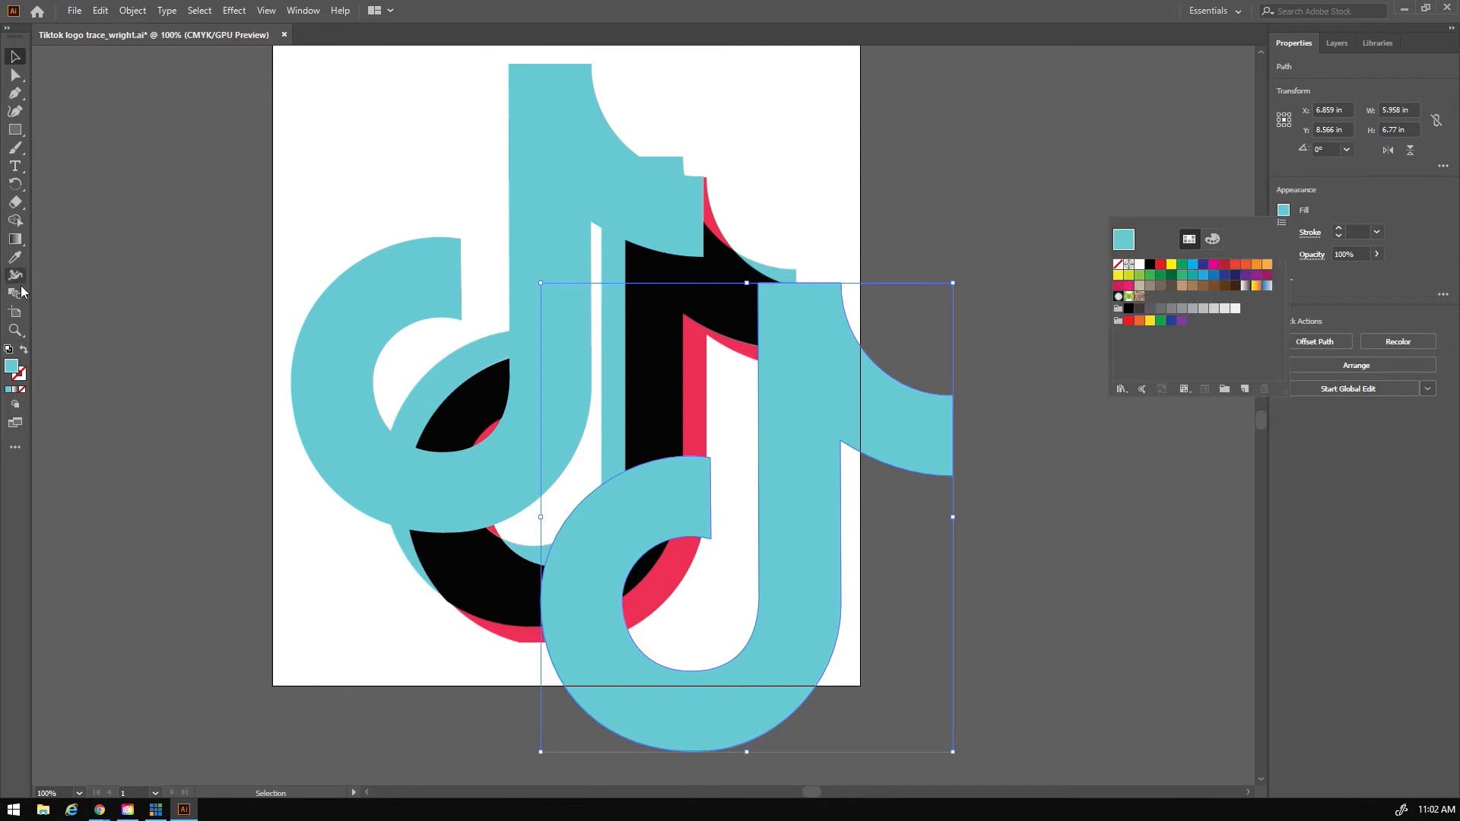
pyautogui.click(15, 257)
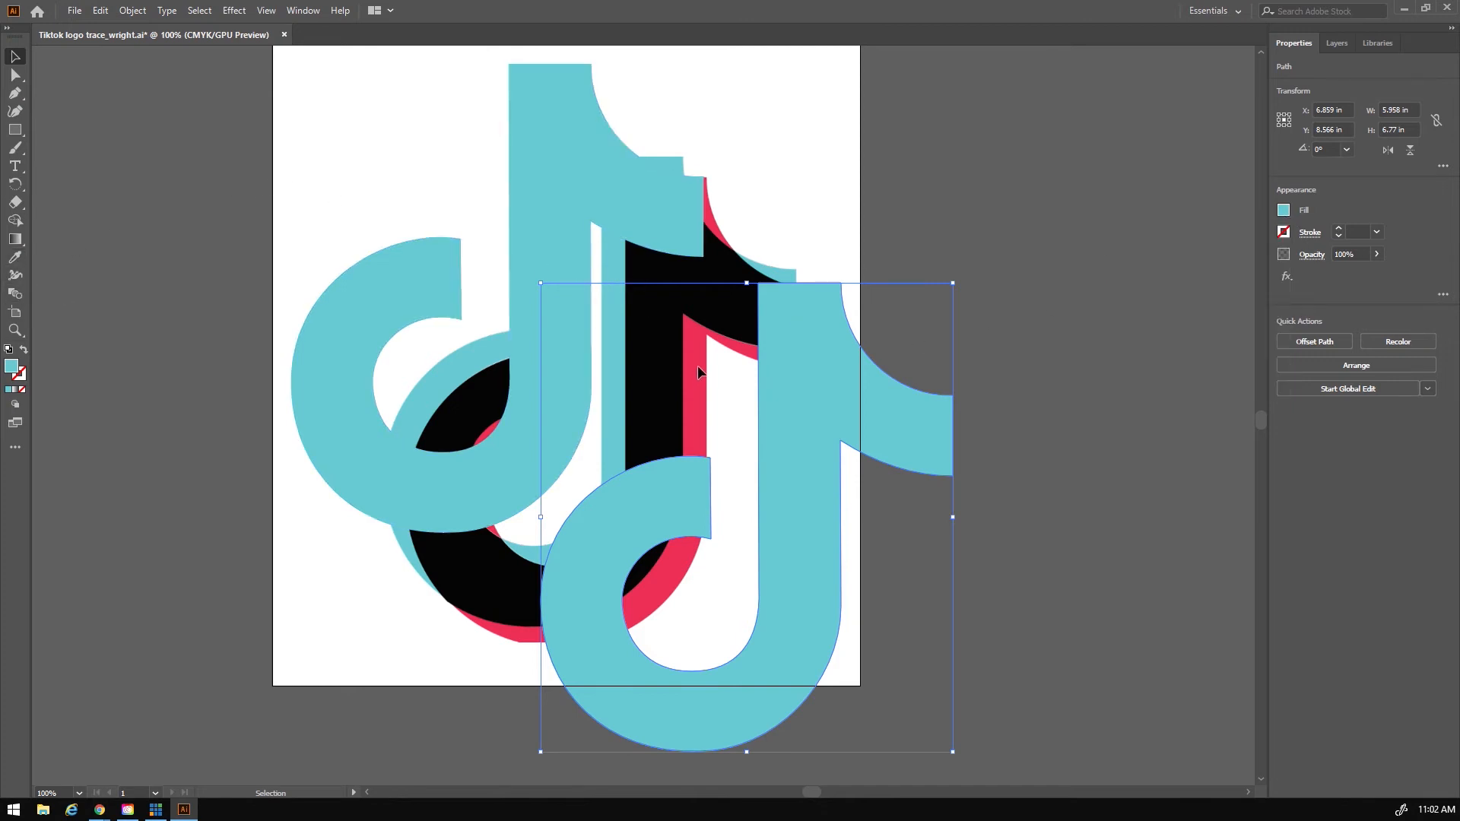
pyautogui.click(15, 257)
pyautogui.click(716, 212)
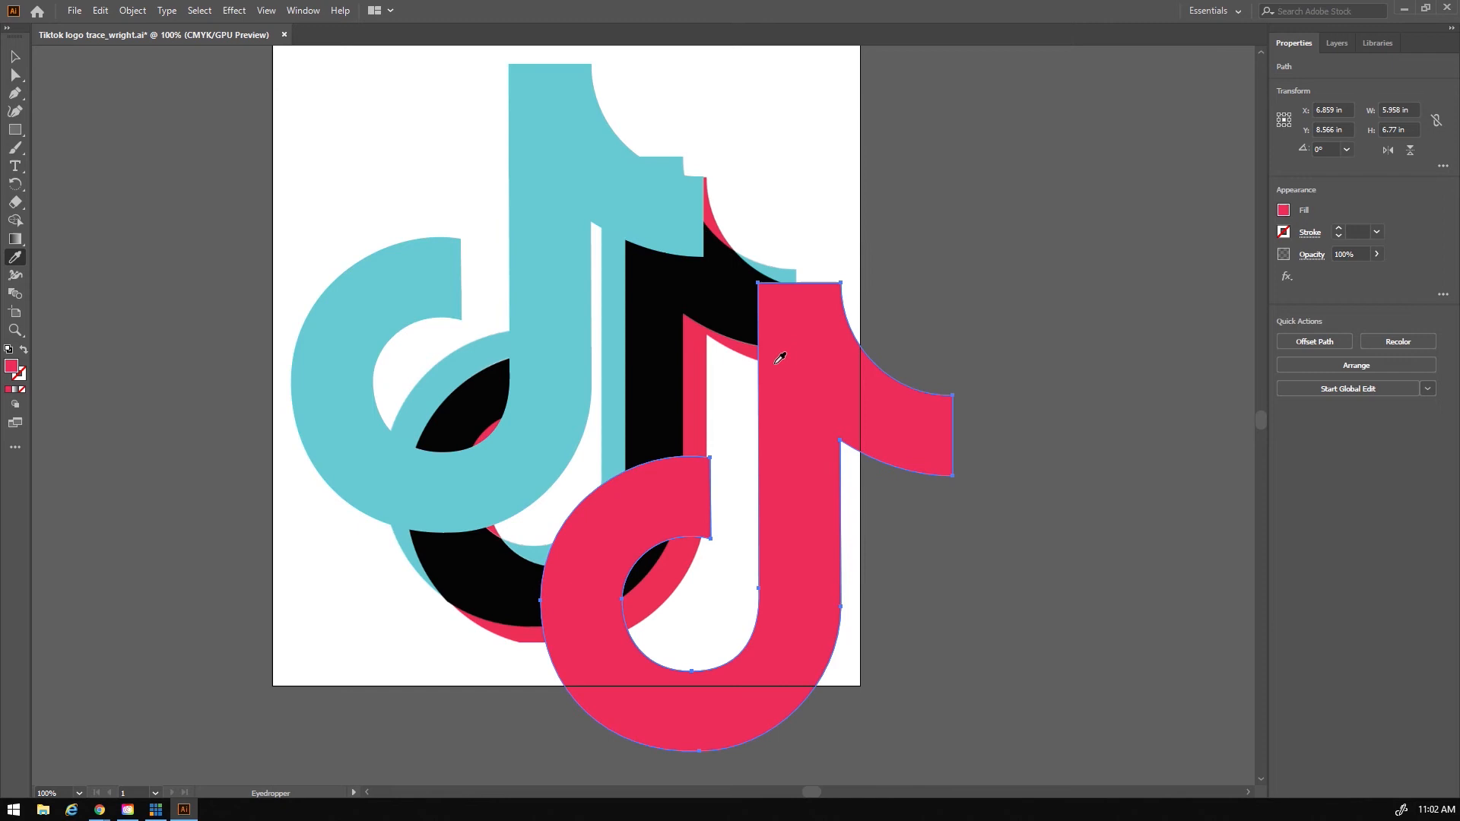
# Step: Spread the shapes apart, placing the red one to the right of the logo and the teal one to its upper left
pyautogui.click(15, 56)
pyautogui.moveTo(790, 375); pyautogui.dragTo(904, 385)
pyautogui.moveTo(538, 262); pyautogui.dragTo(359, 263)
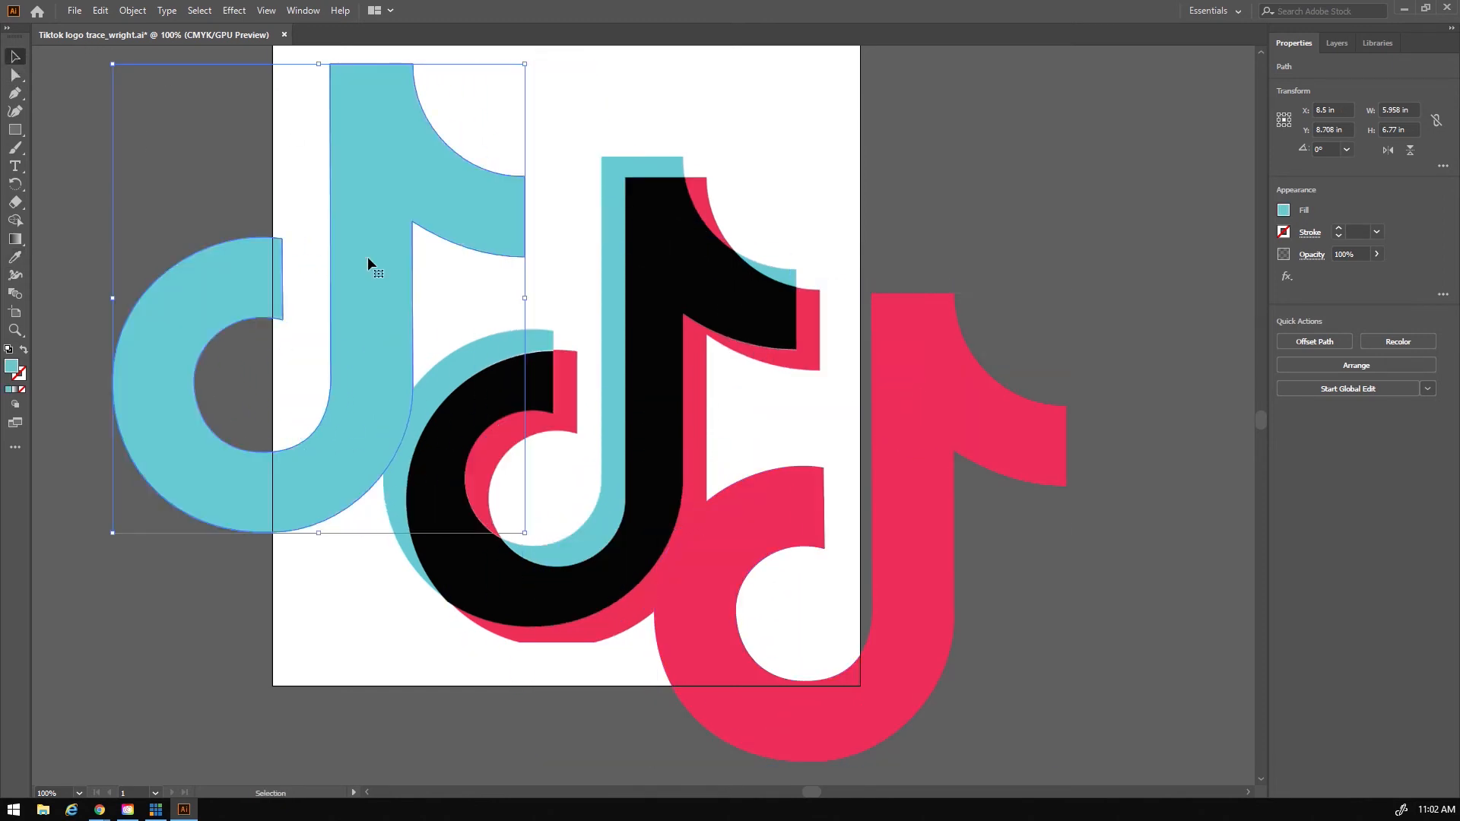
pyautogui.moveTo(937, 478); pyautogui.dragTo(1031, 481)
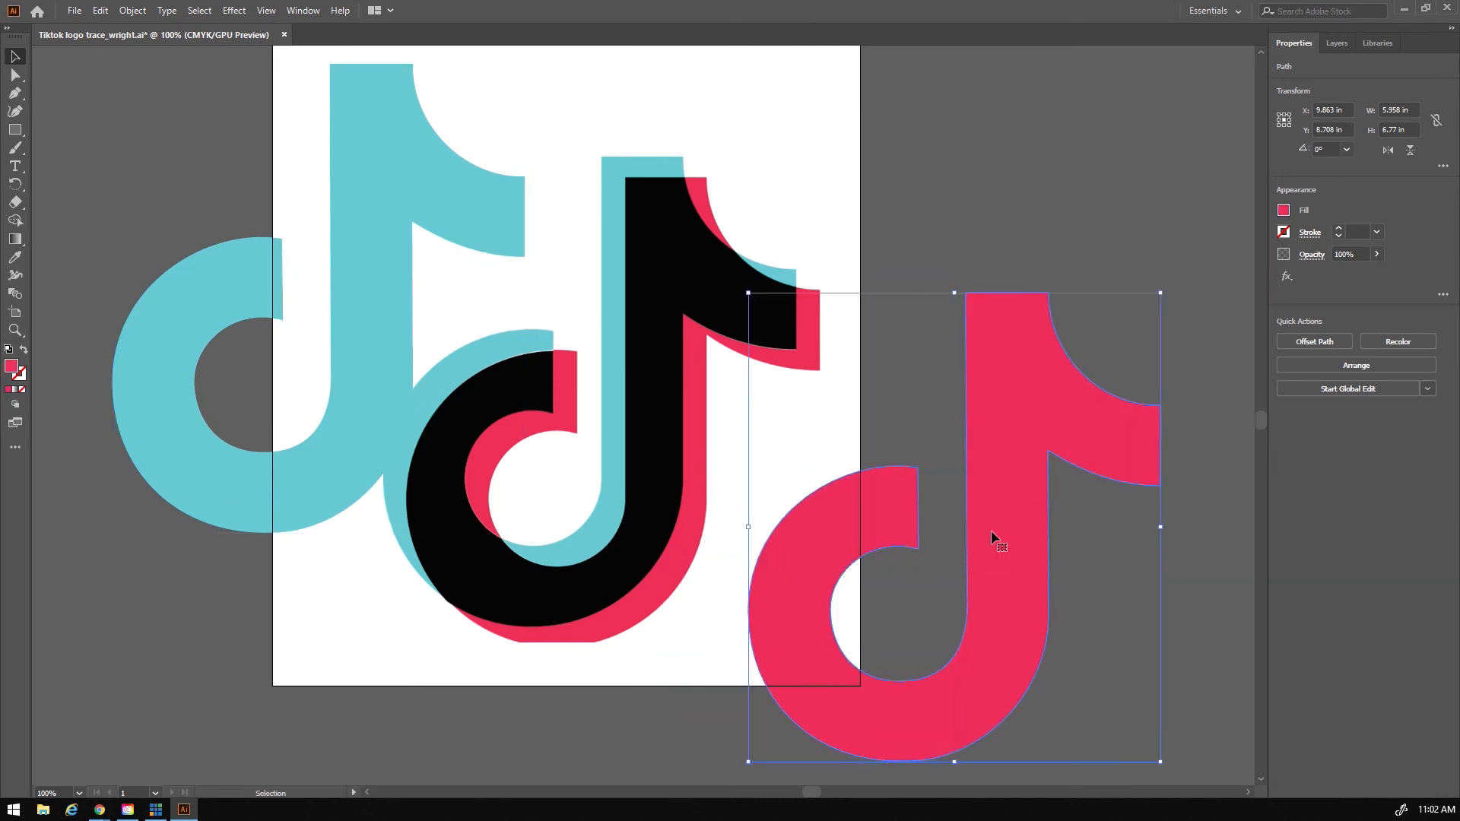
pyautogui.moveTo(381, 261); pyautogui.dragTo(352, 238)
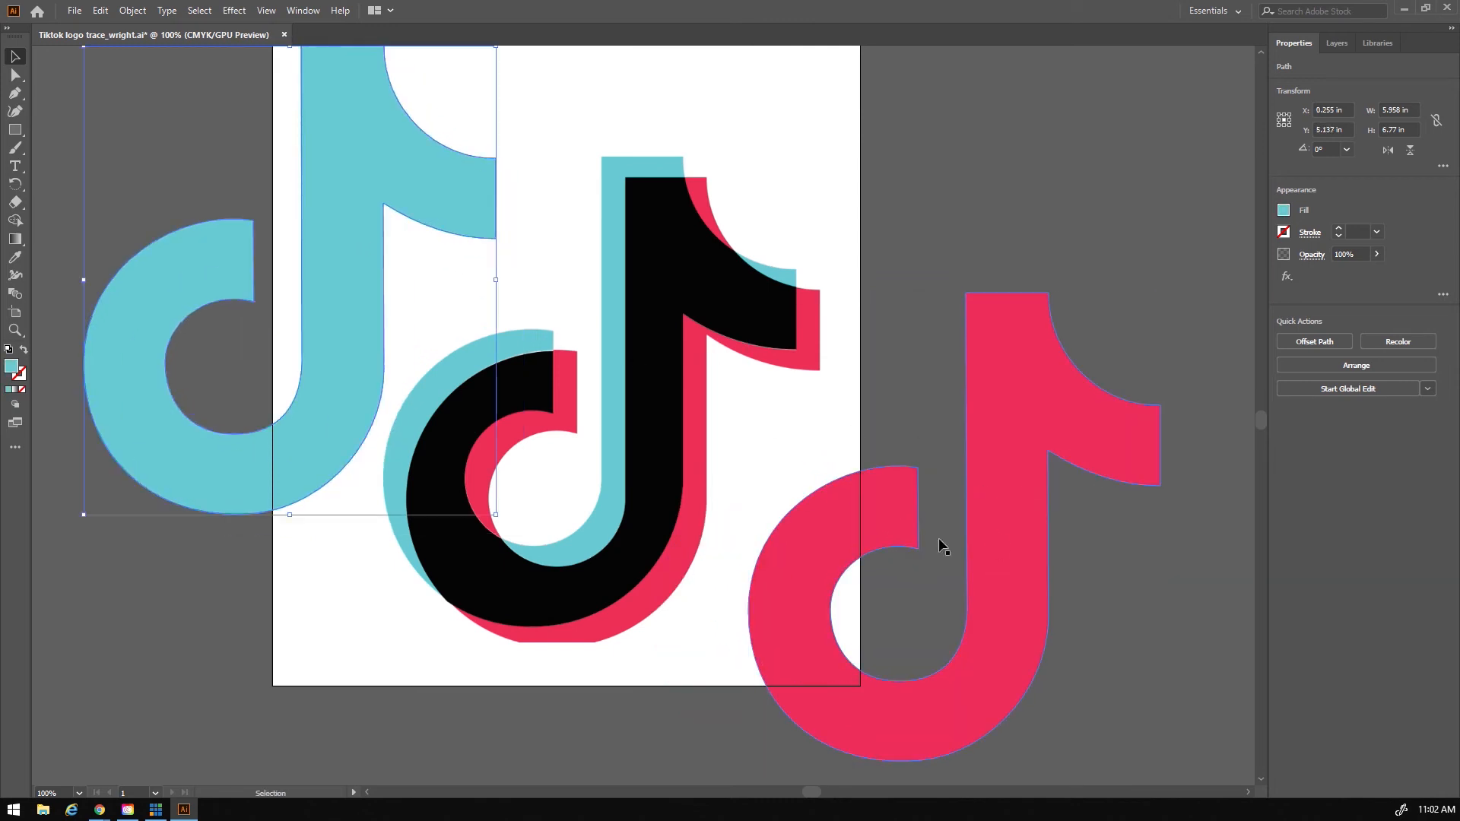
# Step: Duplicate the red shape over the logo, fill the copy with black and set it aside beyond the artboard's right edge
pyautogui.moveTo(1016, 574); pyautogui.dragTo(668, 465)
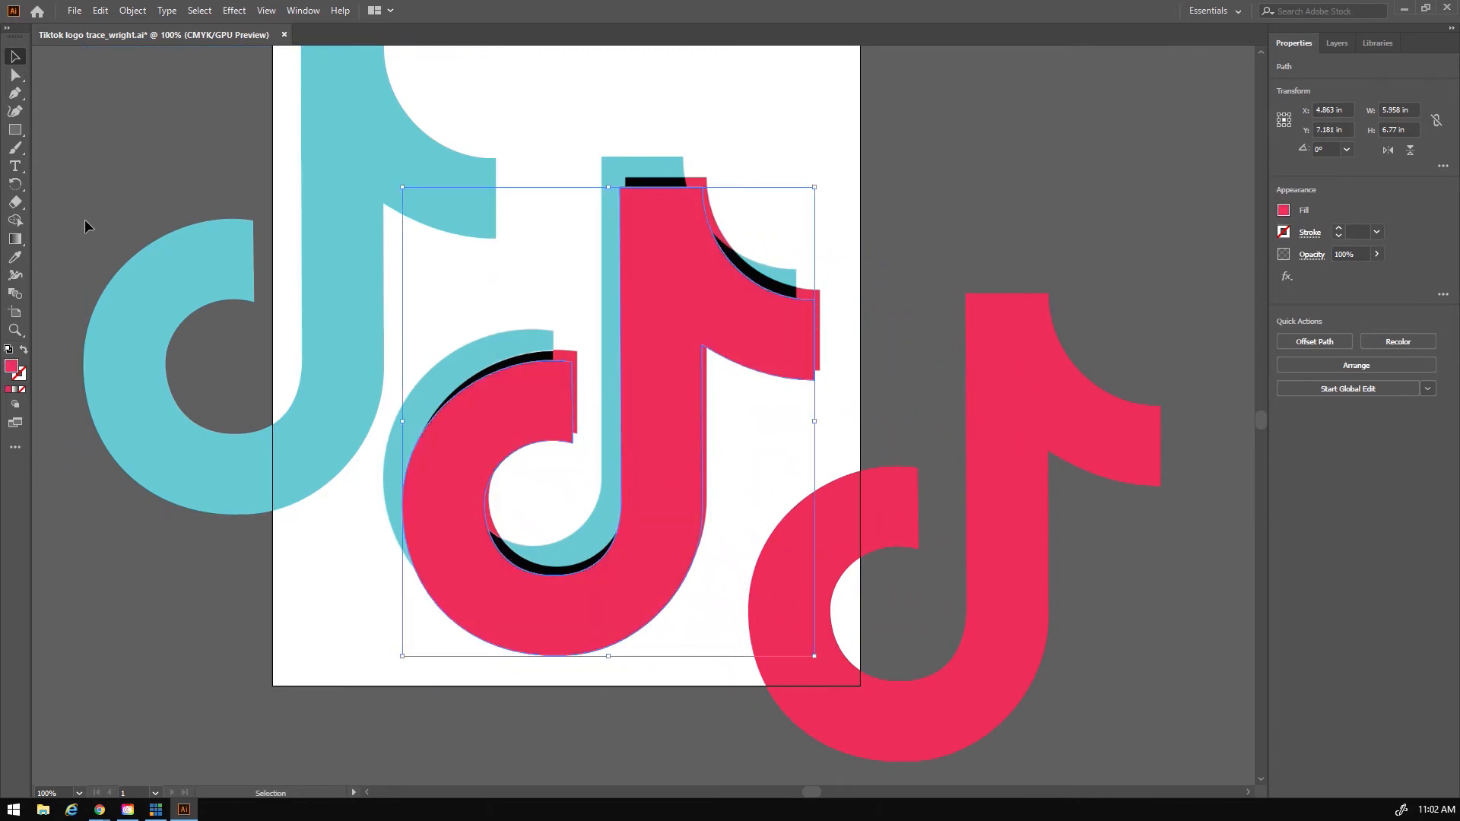
pyautogui.moveTo(686, 285); pyautogui.dragTo(682, 327)
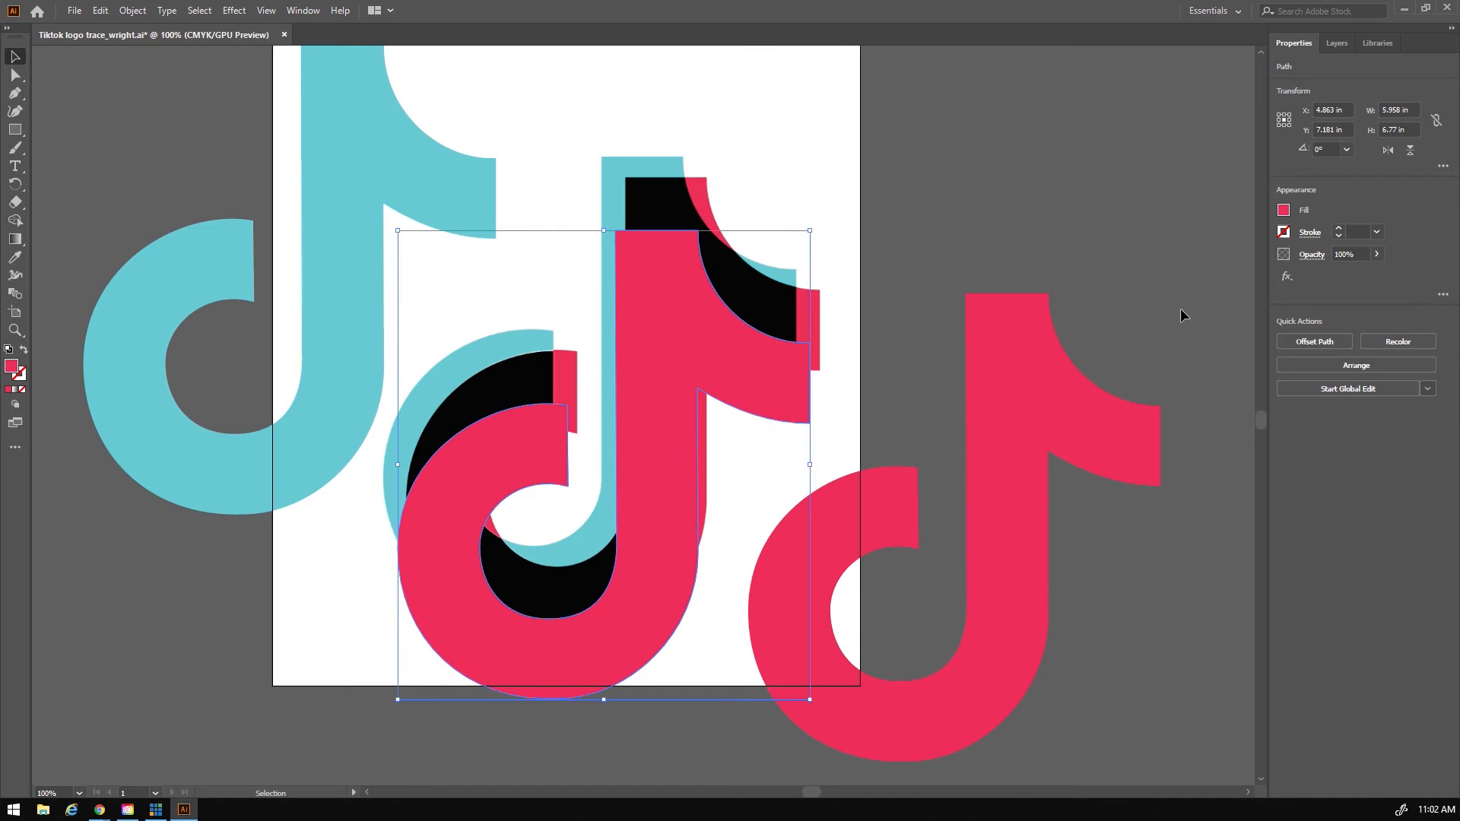
pyautogui.click(1283, 211)
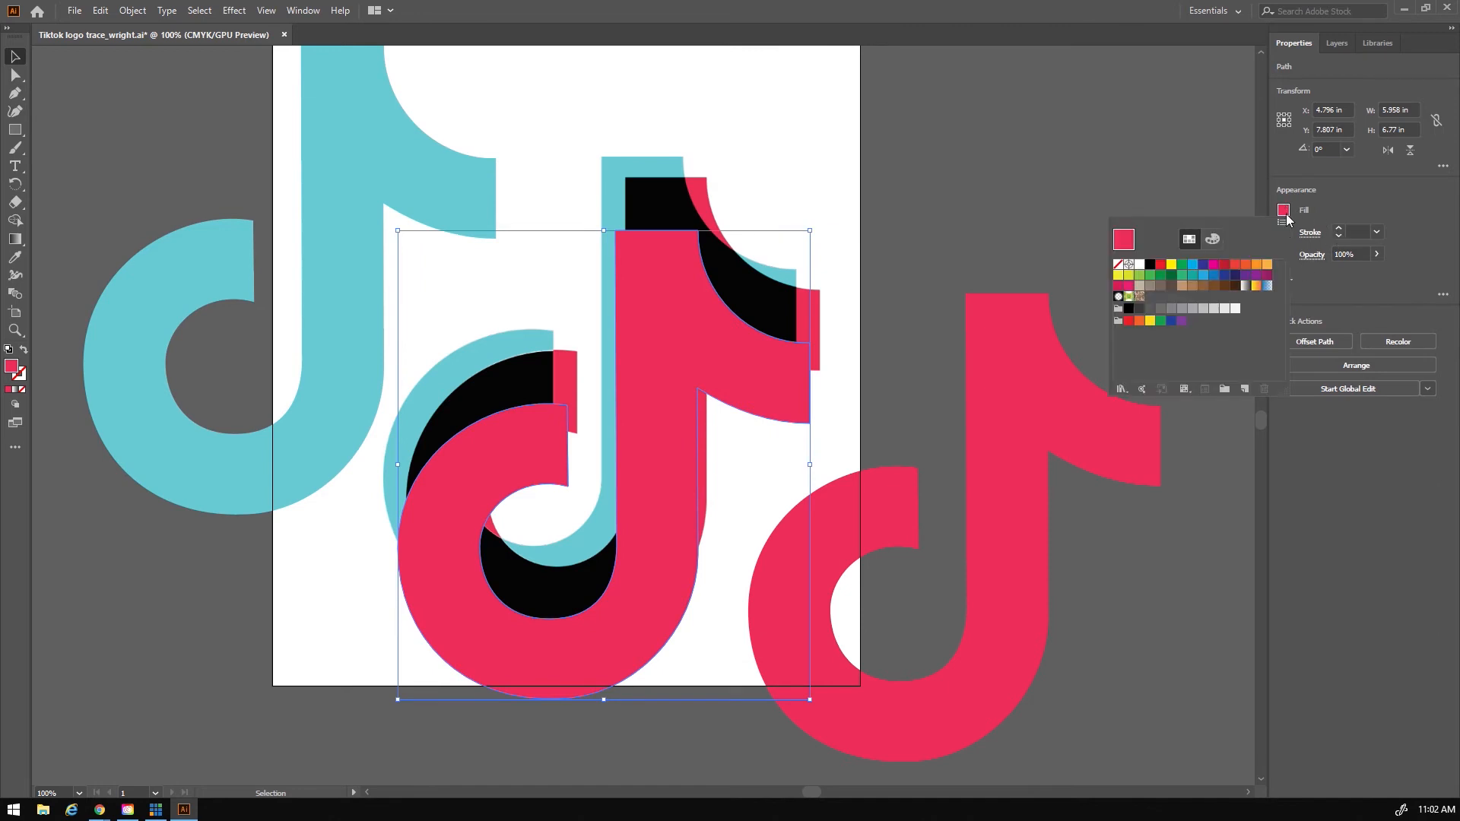
pyautogui.click(1151, 265)
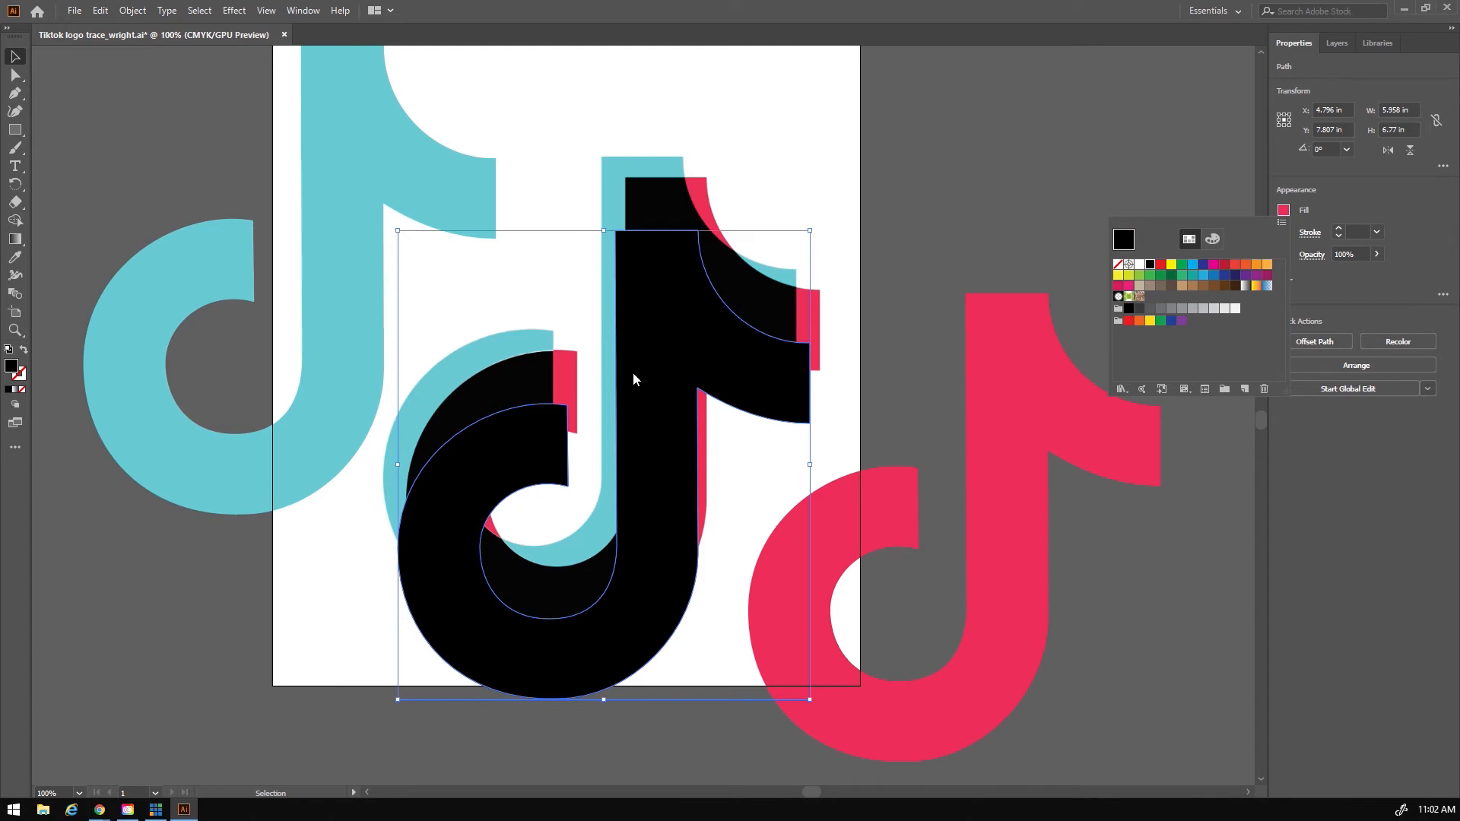
pyautogui.click(655, 357)
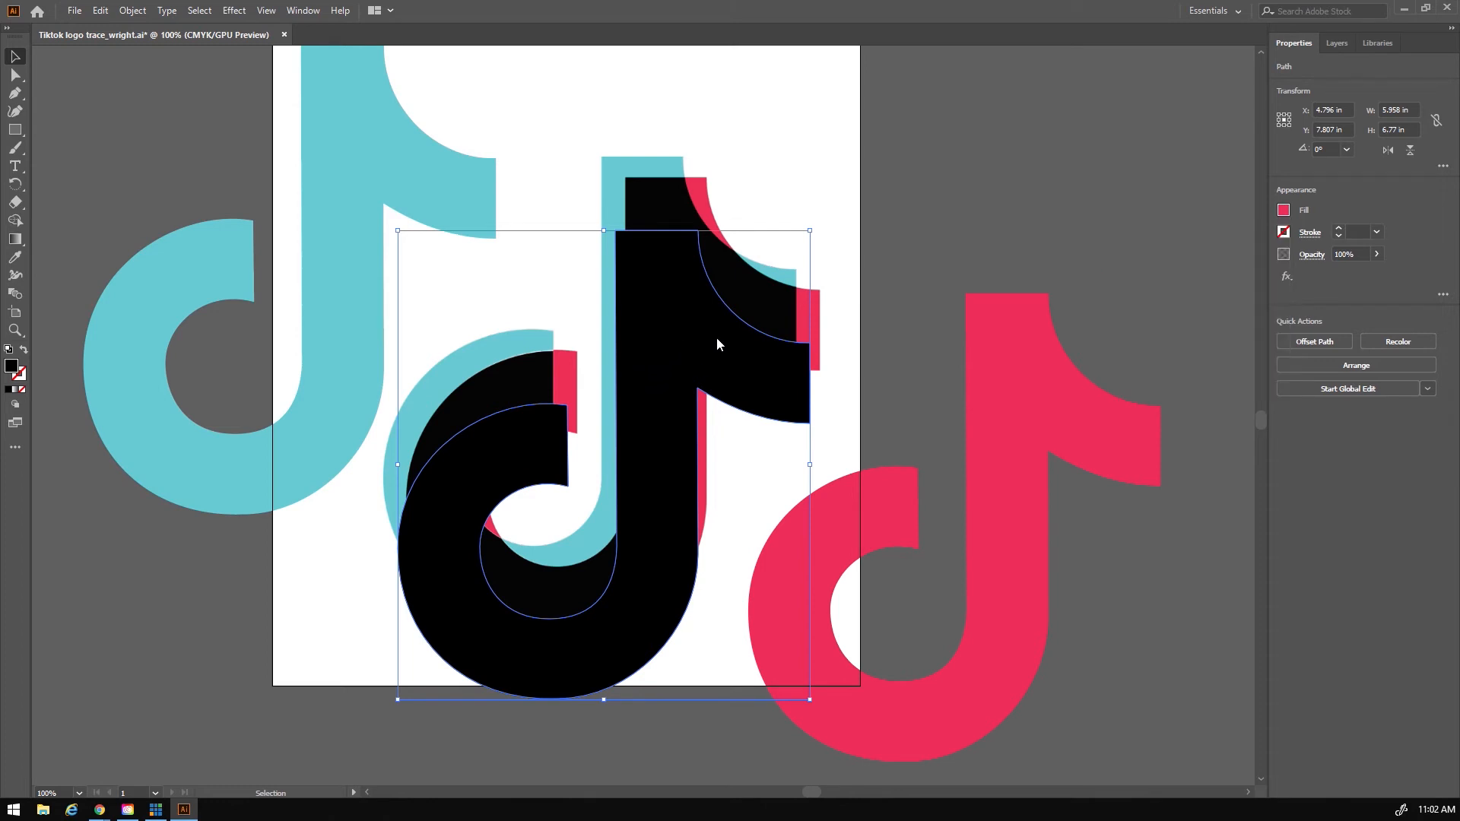
pyautogui.moveTo(674, 322); pyautogui.dragTo(659, 253)
# Step: Align the red and teal shapes over the matching red and teal layers of the logo
pyautogui.moveTo(642, 370); pyautogui.dragTo(648, 504)
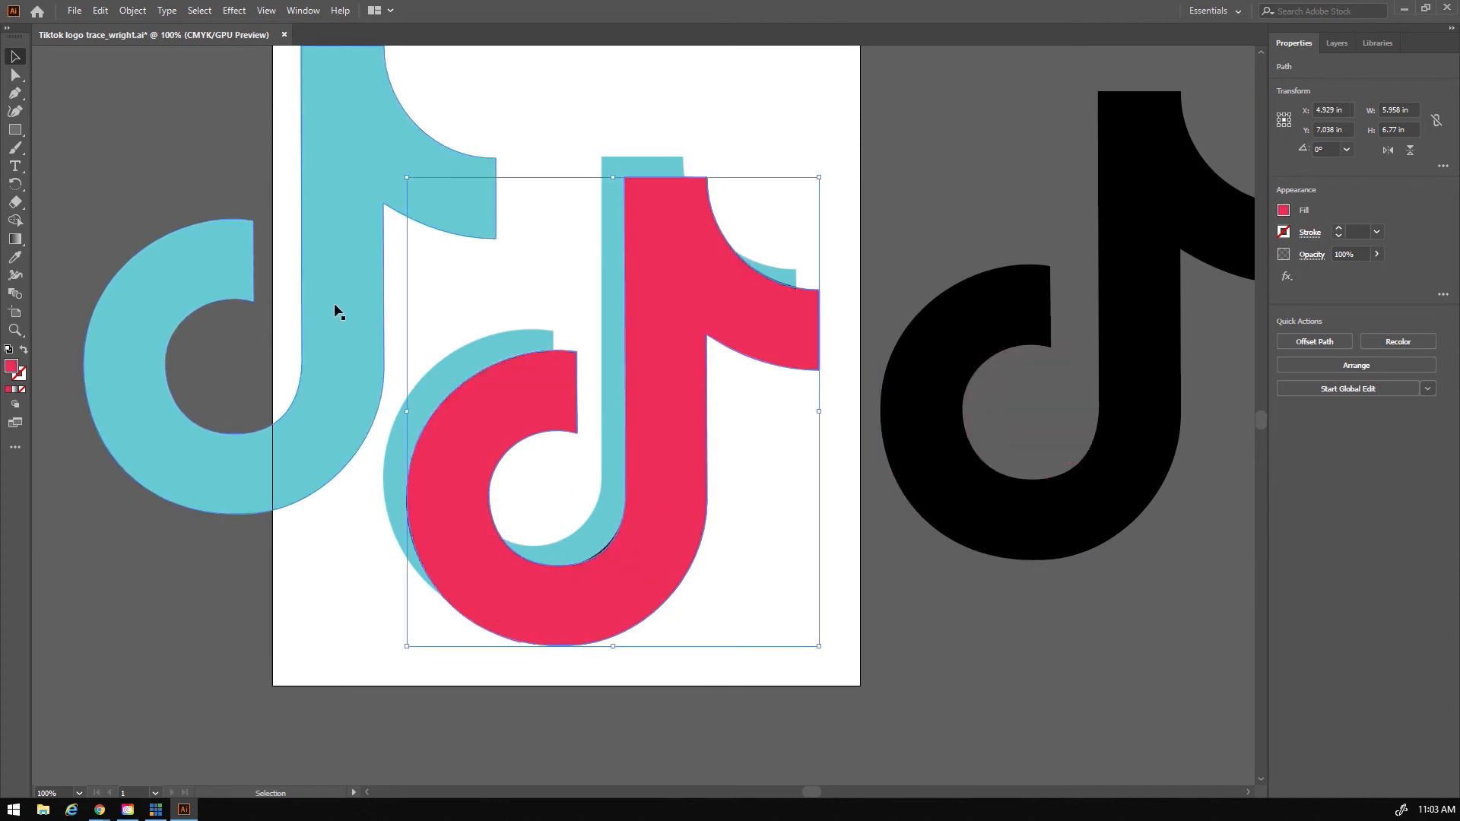
pyautogui.moveTo(339, 270); pyautogui.dragTo(637, 381)
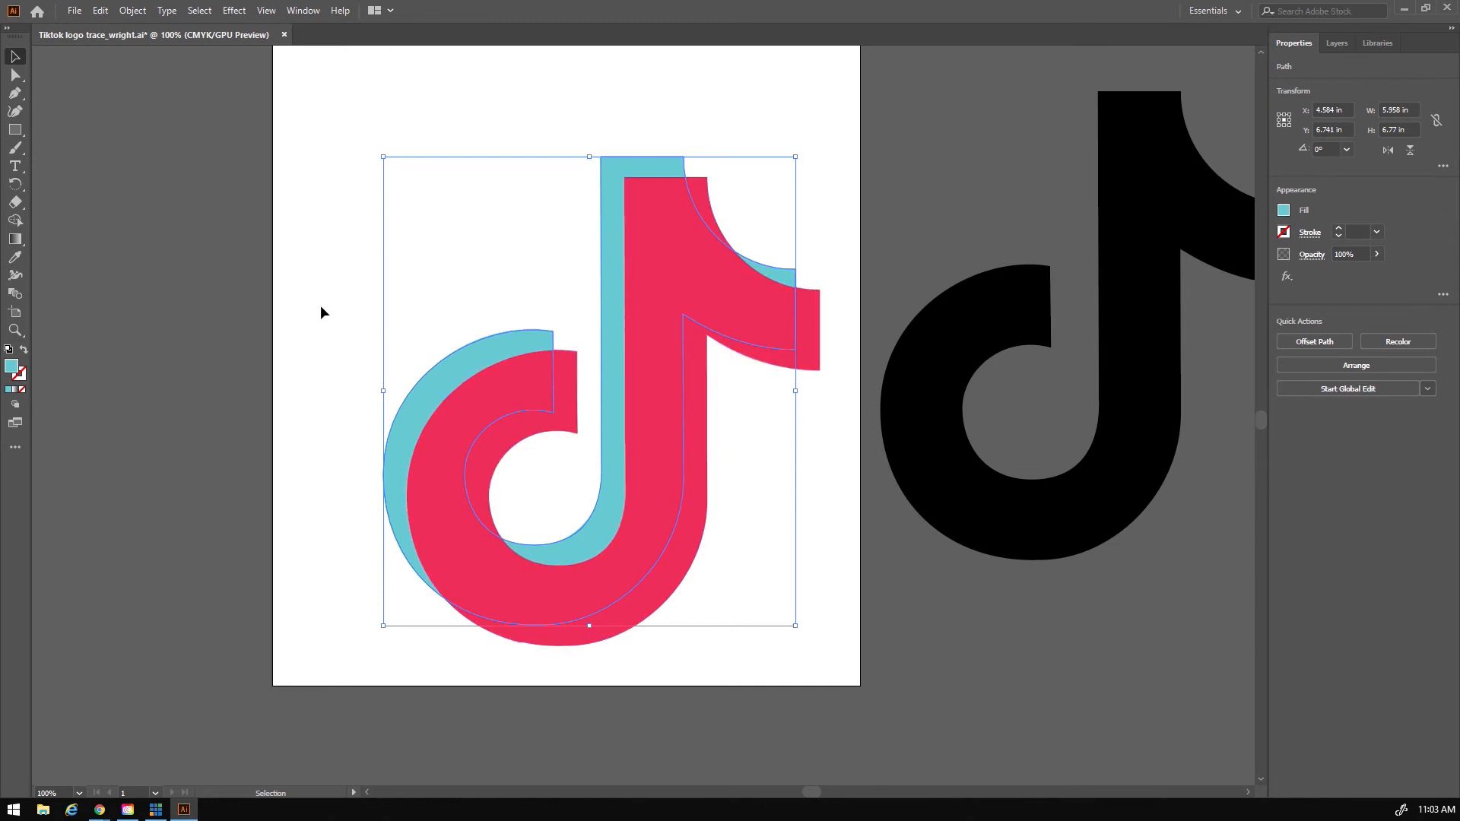
# Step: Select the overlapping teal and red shapes together and place a duplicate of the pair across the artboard's left edge
pyautogui.moveTo(324, 107); pyautogui.dragTo(849, 671)
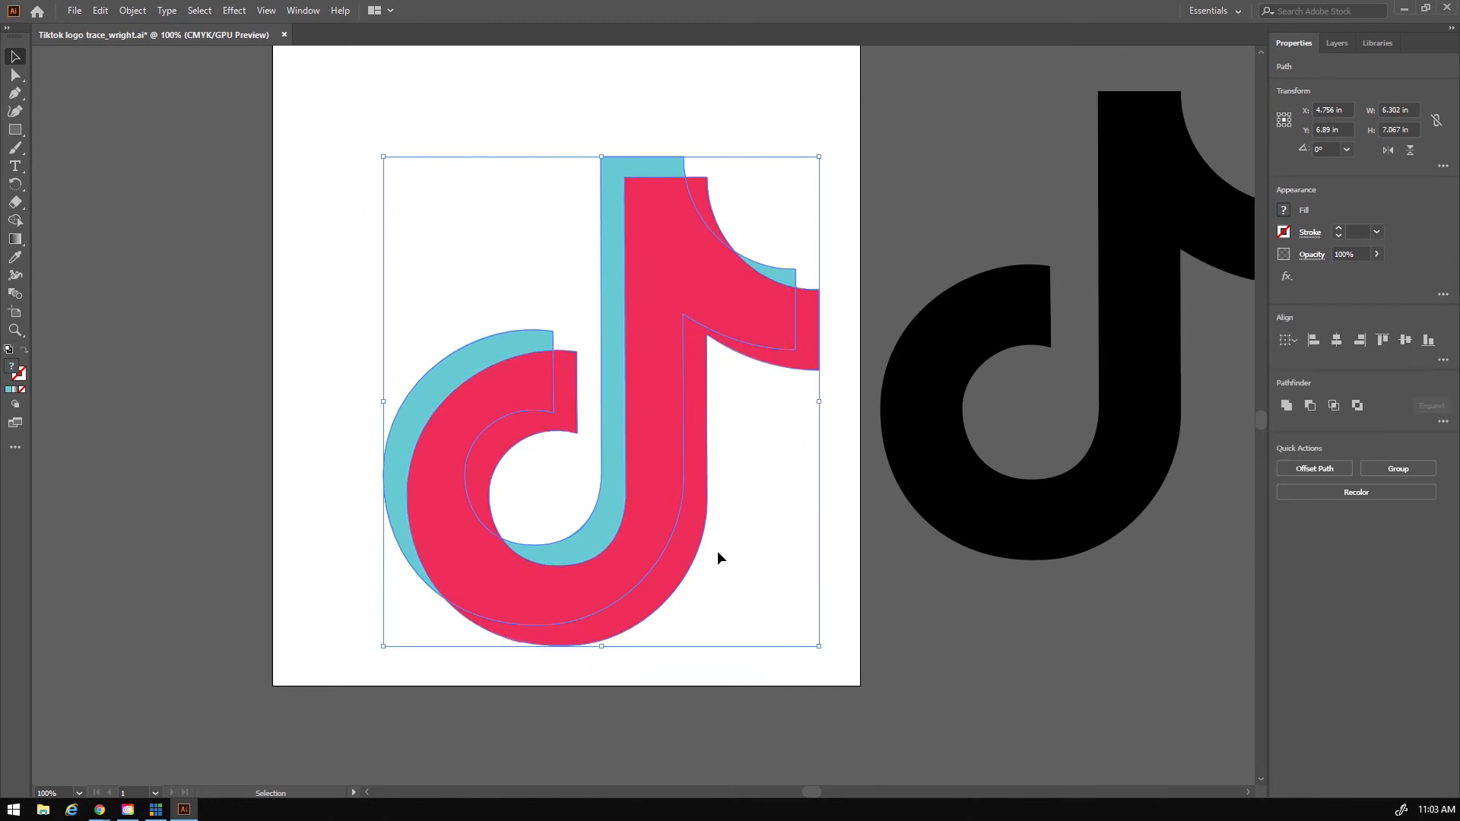
pyautogui.click(351, 185)
pyautogui.moveTo(312, 92); pyautogui.dragTo(840, 680)
pyautogui.moveTo(658, 298); pyautogui.dragTo(311, 278)
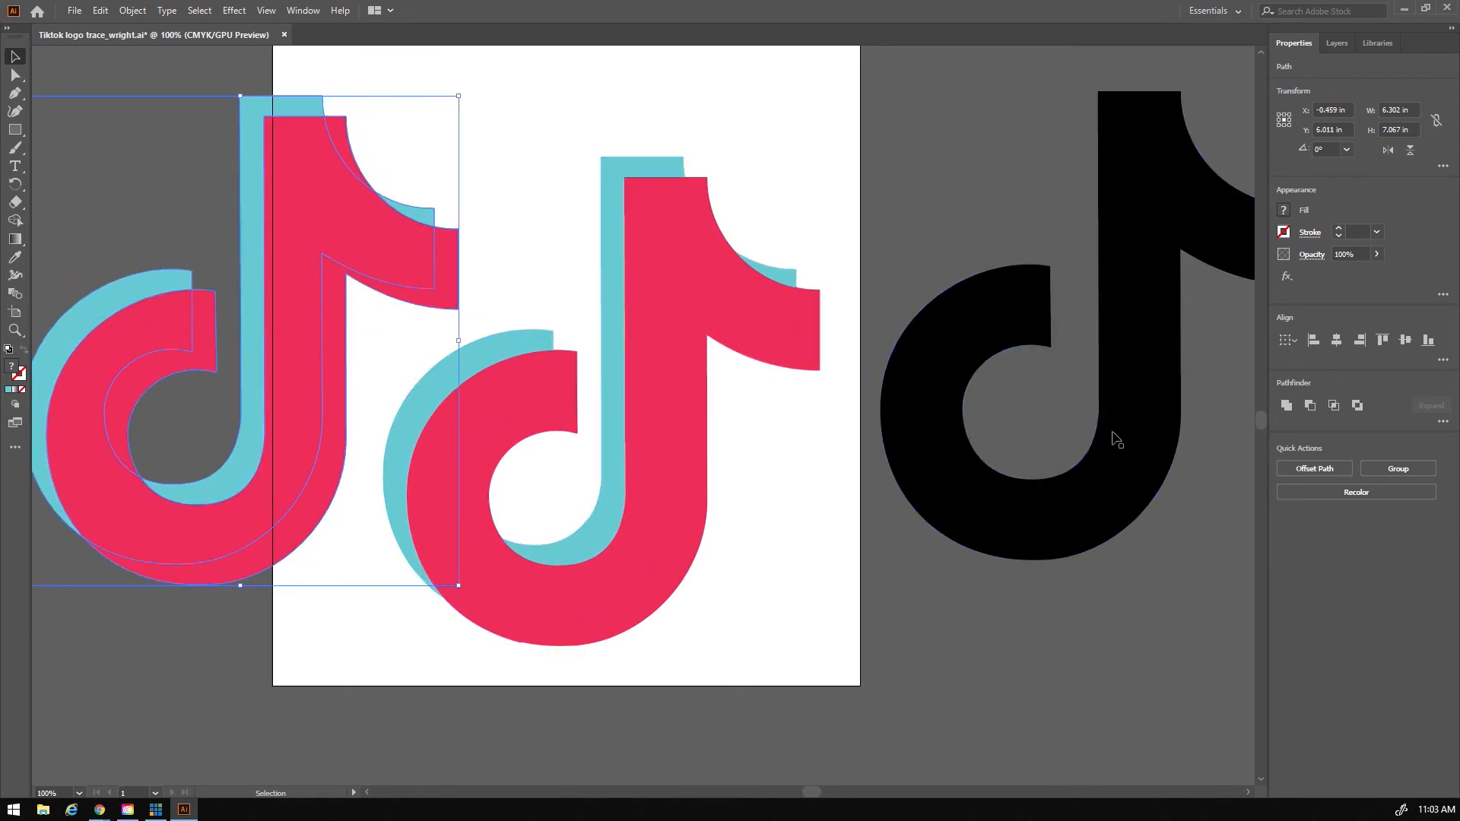
# Step: Try the Pathfinder Intersect operation on the duplicated teal and red shapes twice, undoing it each time
pyautogui.click(1332, 406)
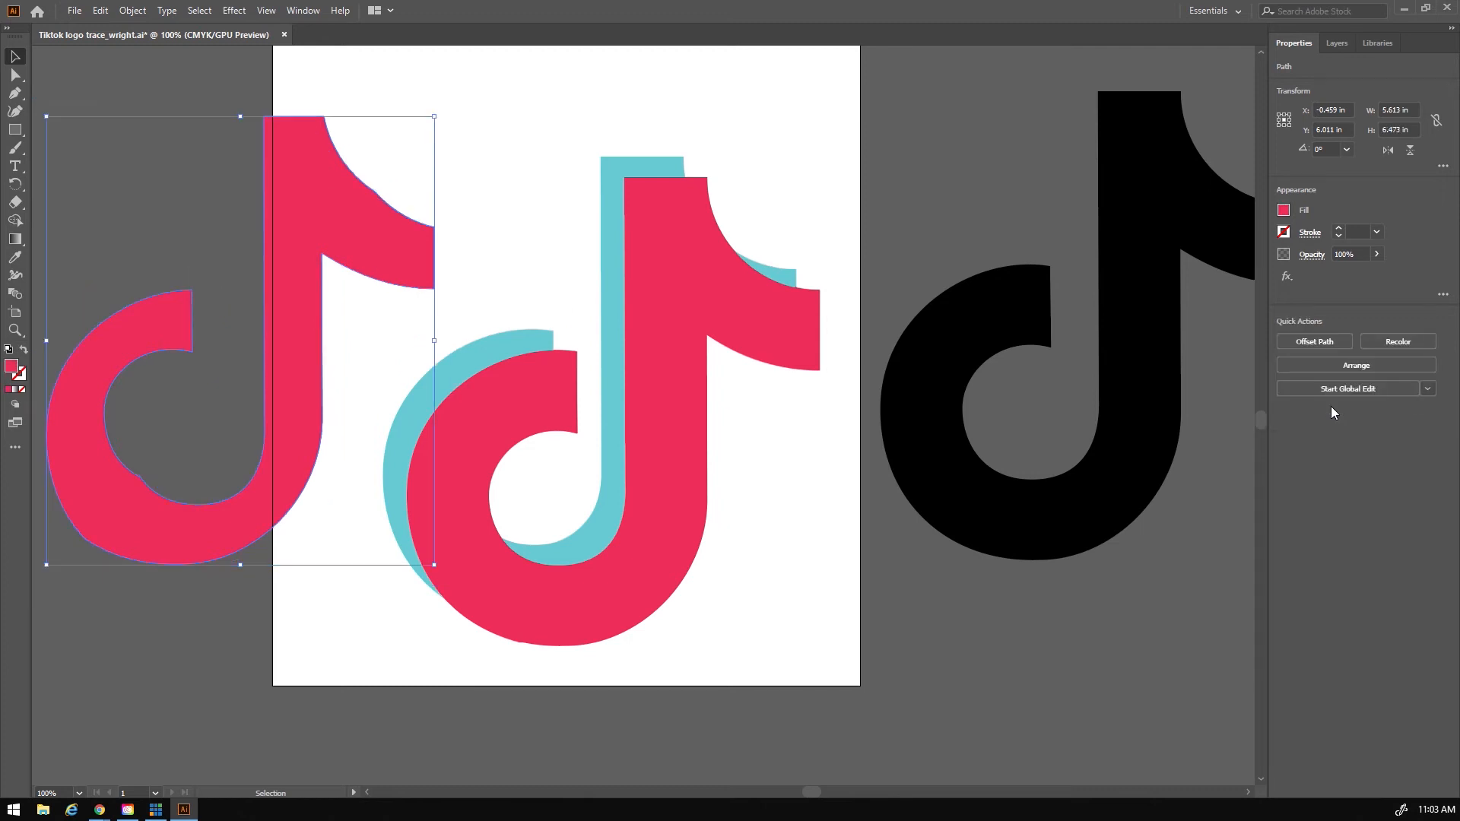
pyautogui.hotkey('ctrl', 'z')
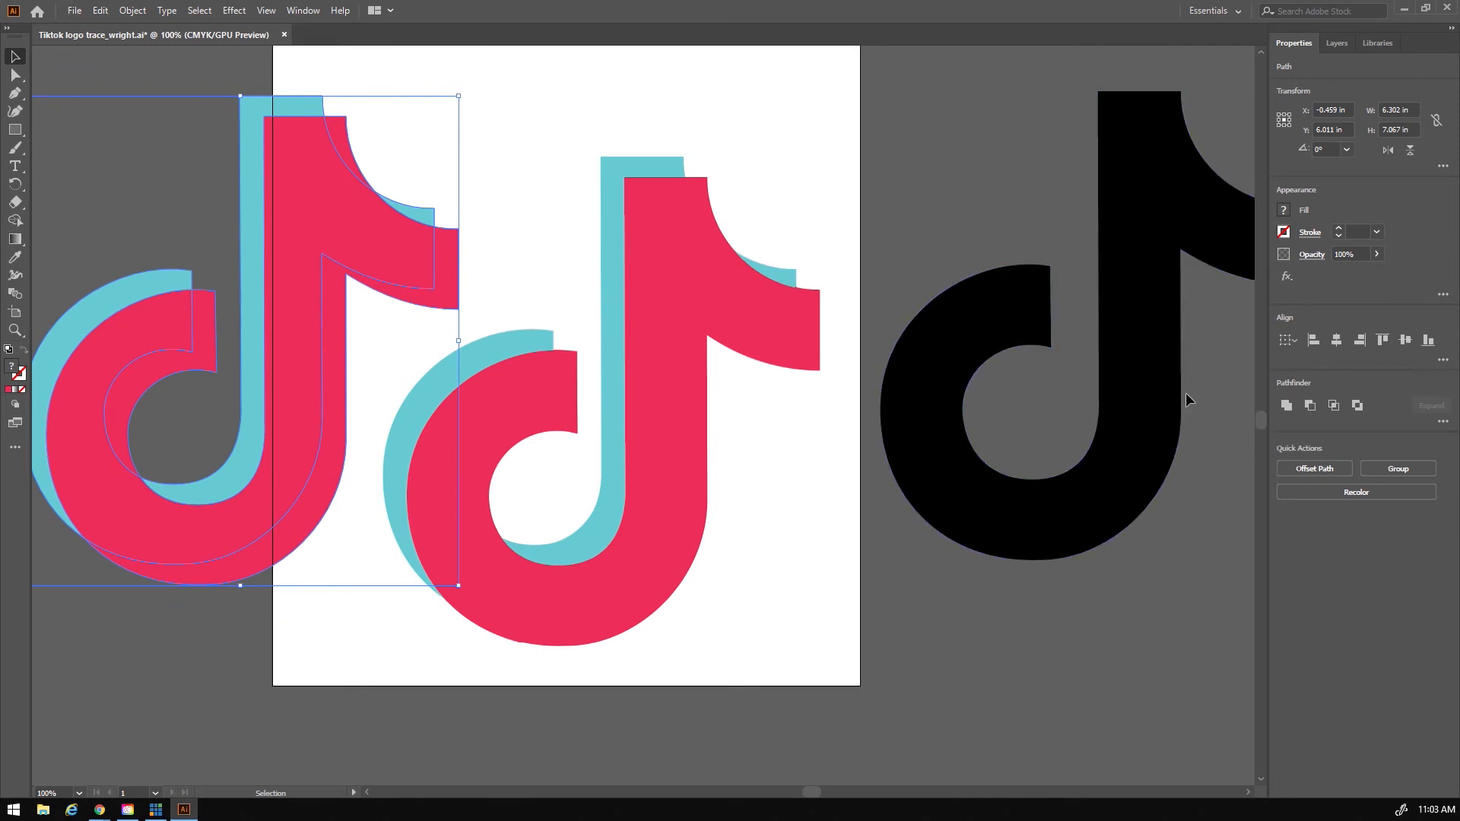
pyautogui.click(1338, 408)
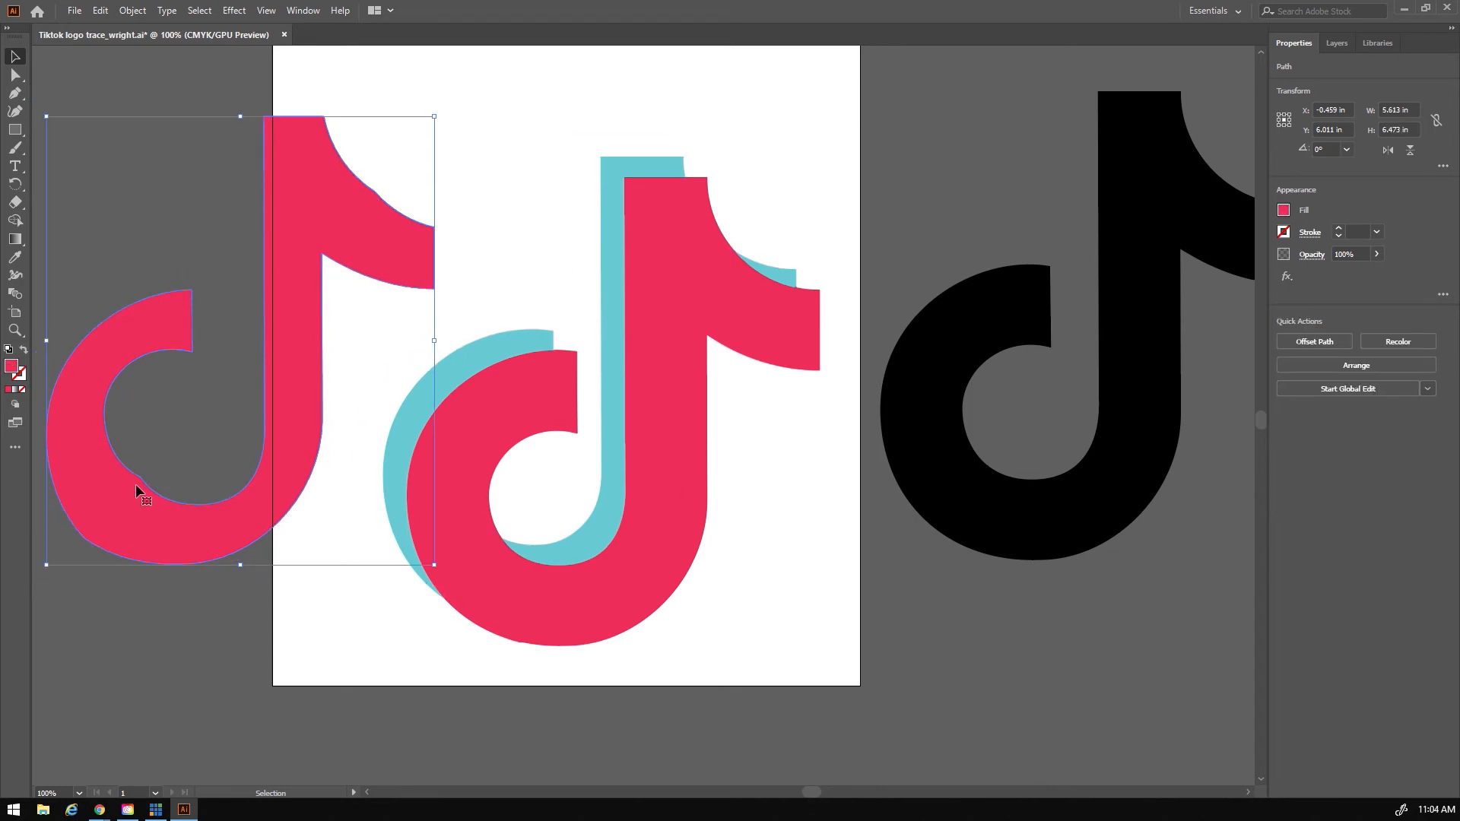
pyautogui.hotkey('ctrl', 'z')
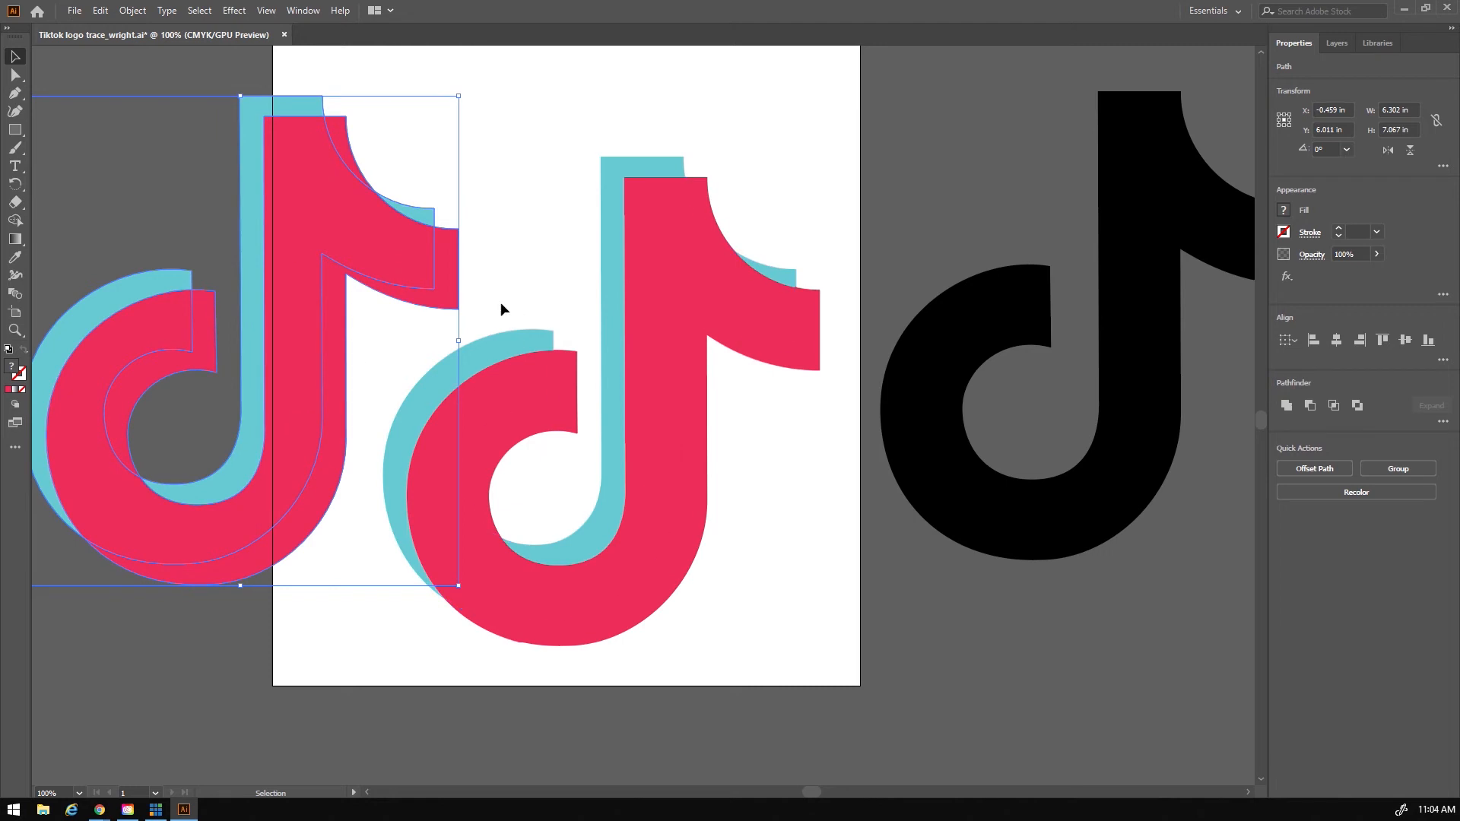
# Step: Reselect the duplicated teal and red shapes, try the Pathfinder Crop operation on them and undo it
pyautogui.click(500, 134)
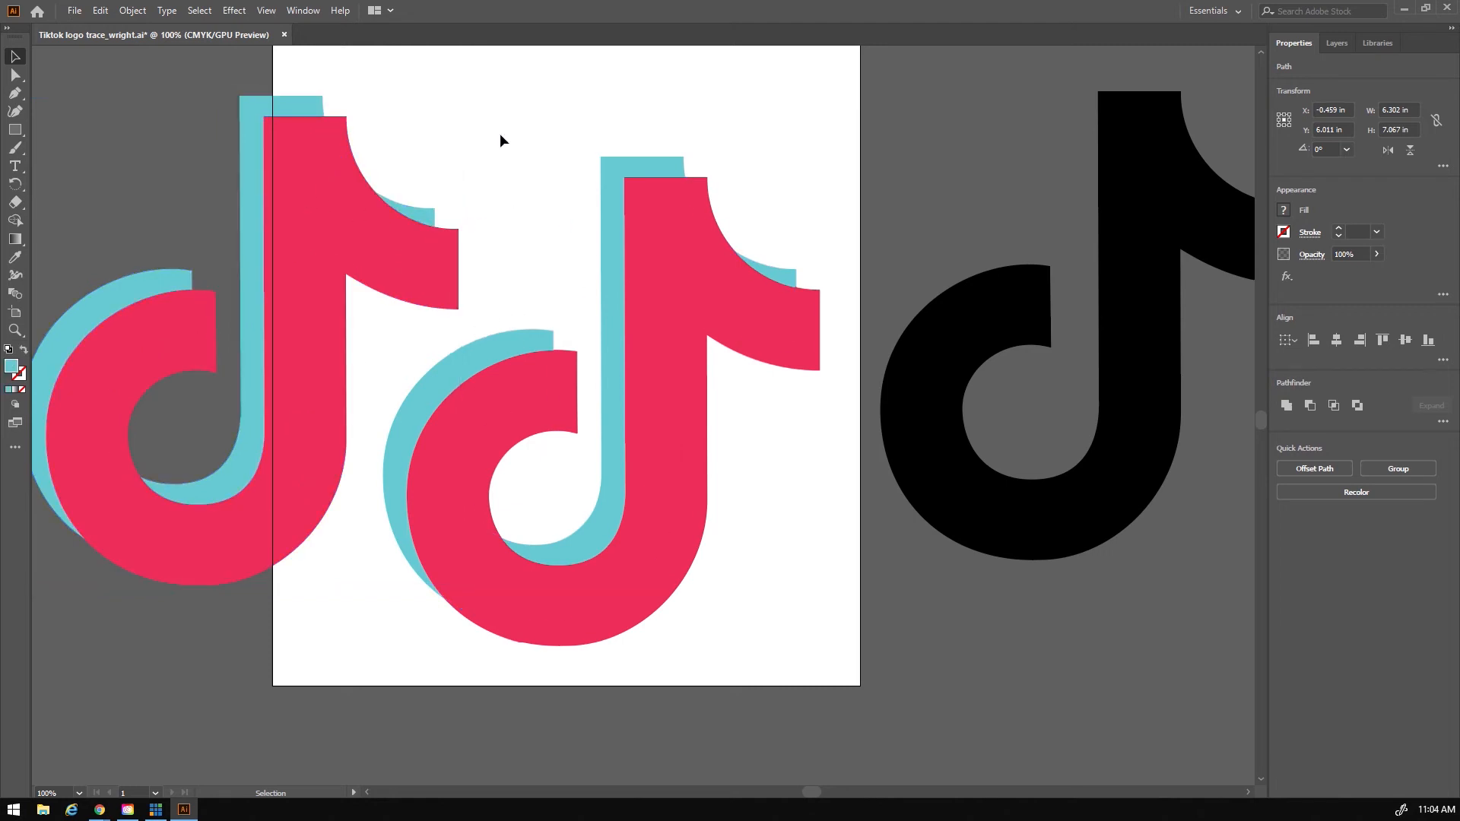
pyautogui.click(299, 120)
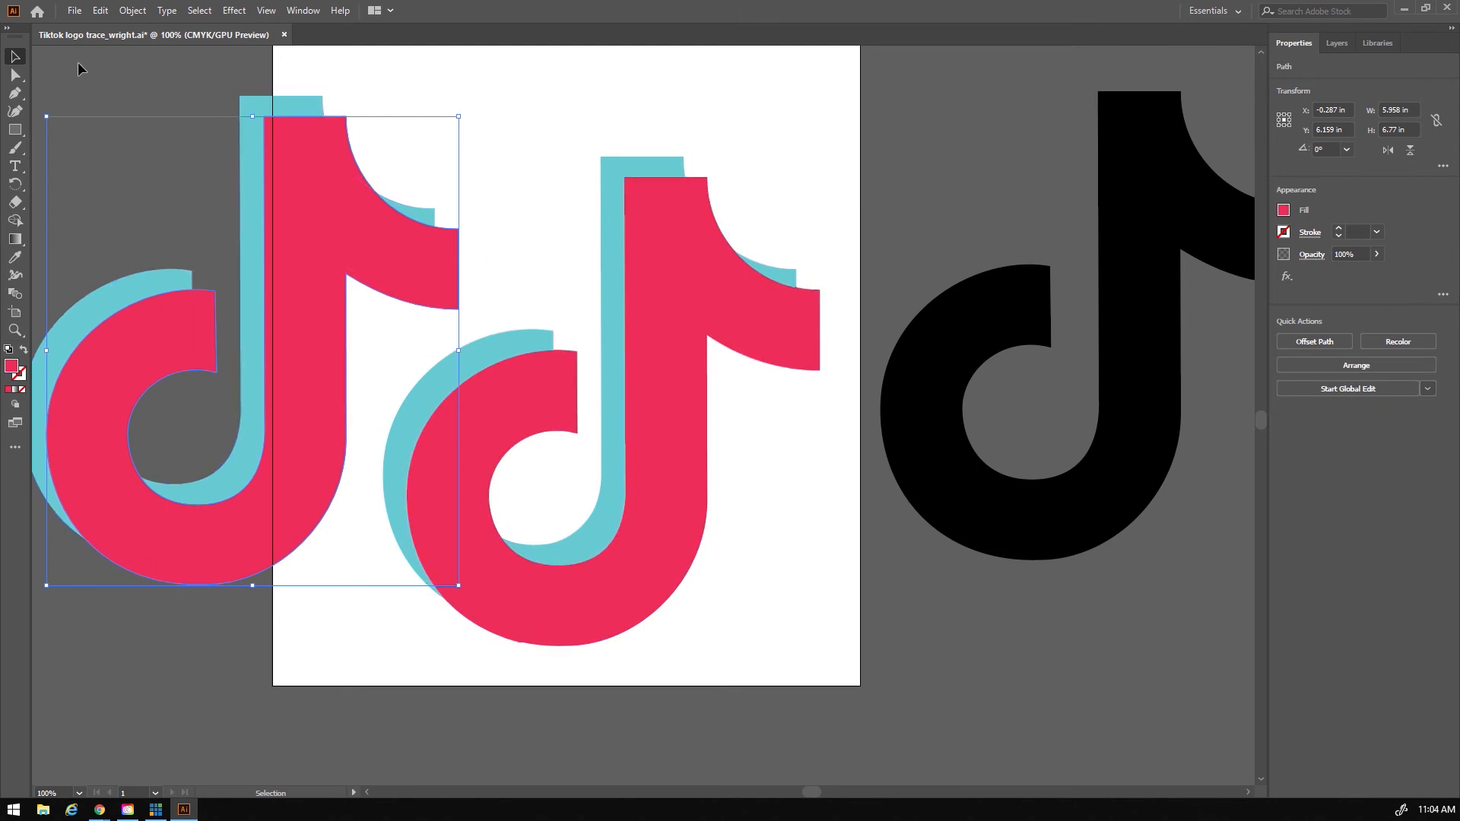
pyautogui.moveTo(347, 213); pyautogui.dragTo(361, 350)
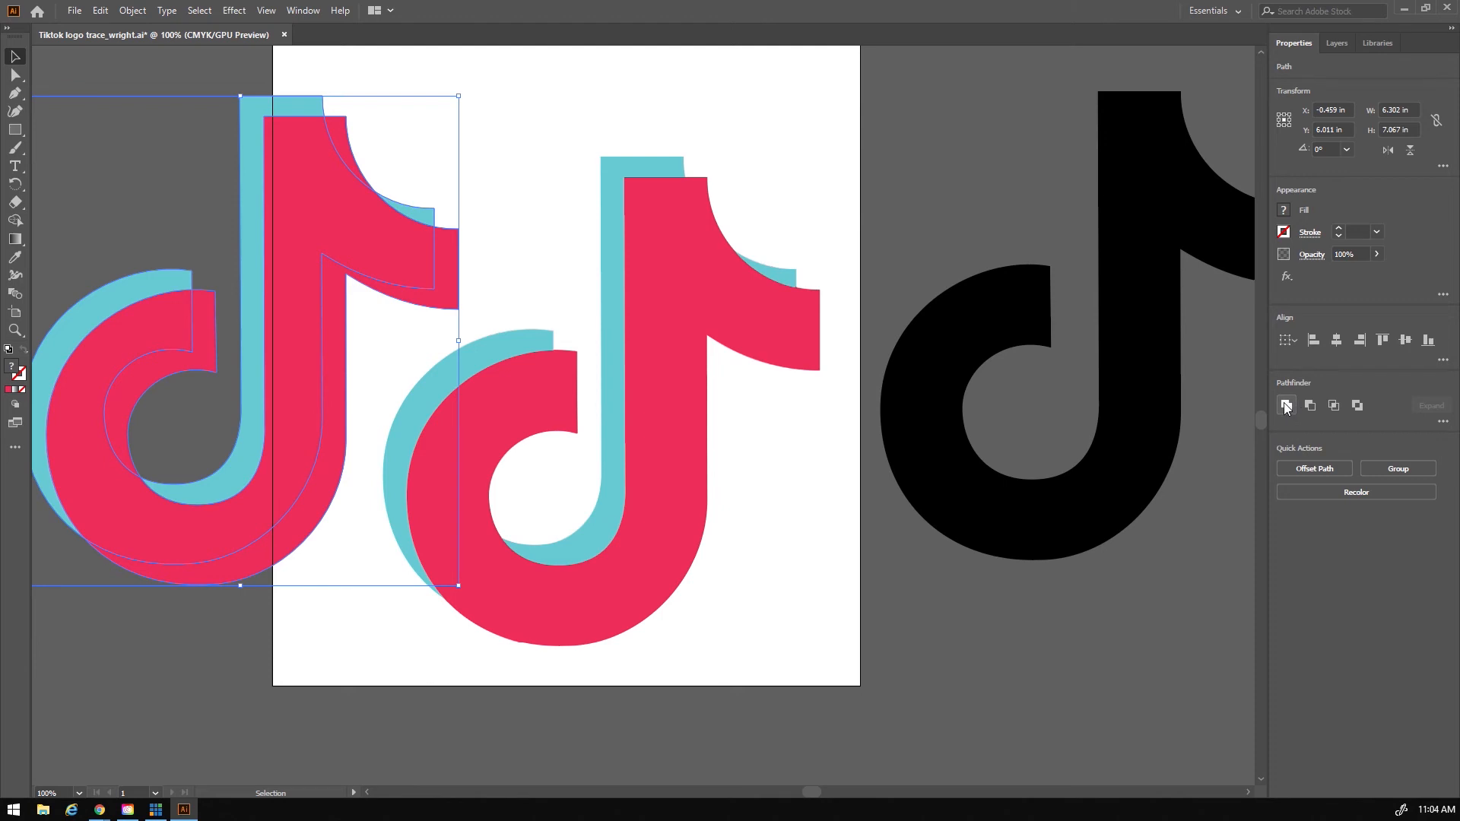
pyautogui.click(1442, 421)
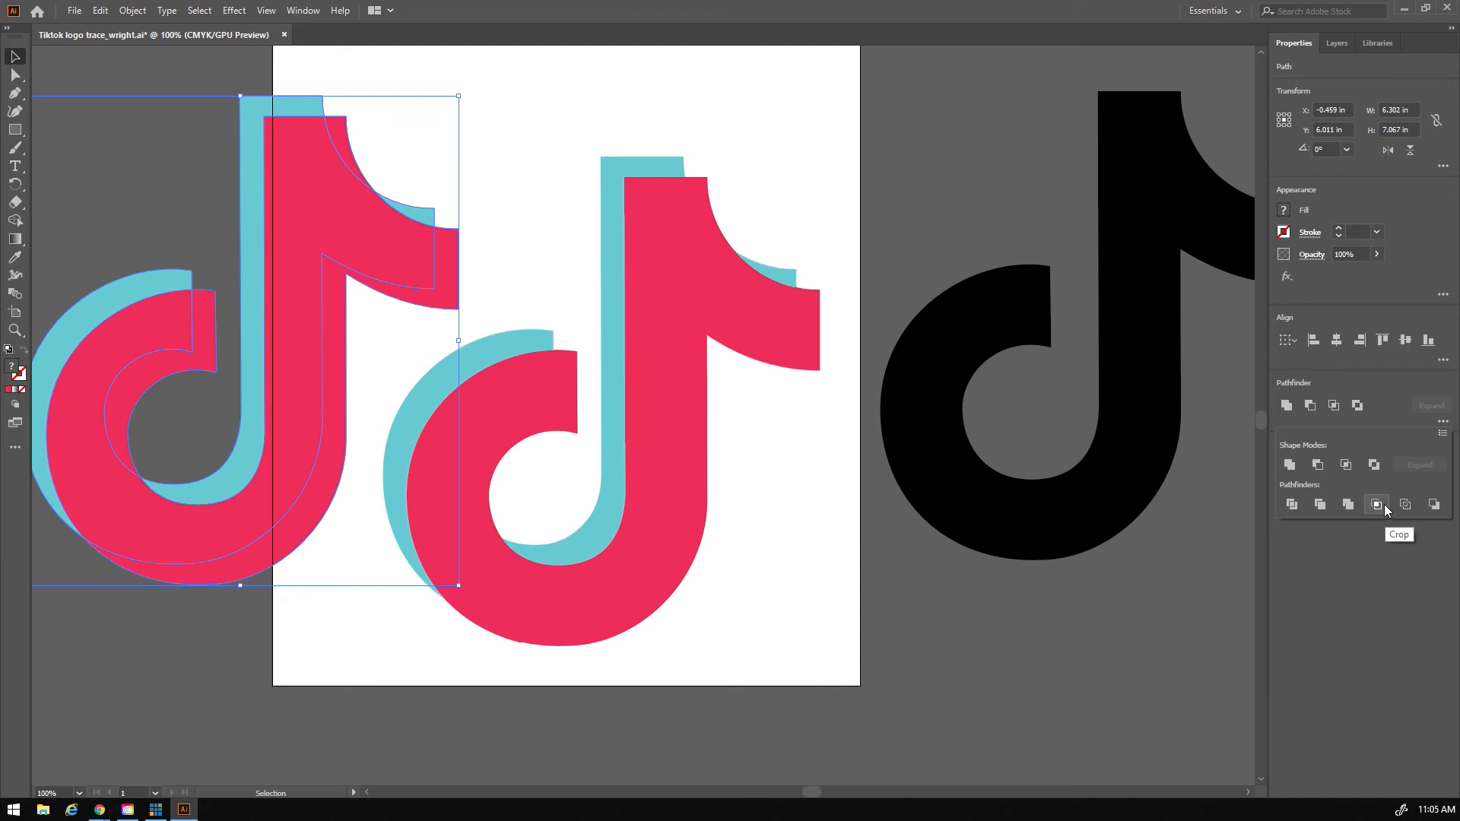
pyautogui.click(1384, 504)
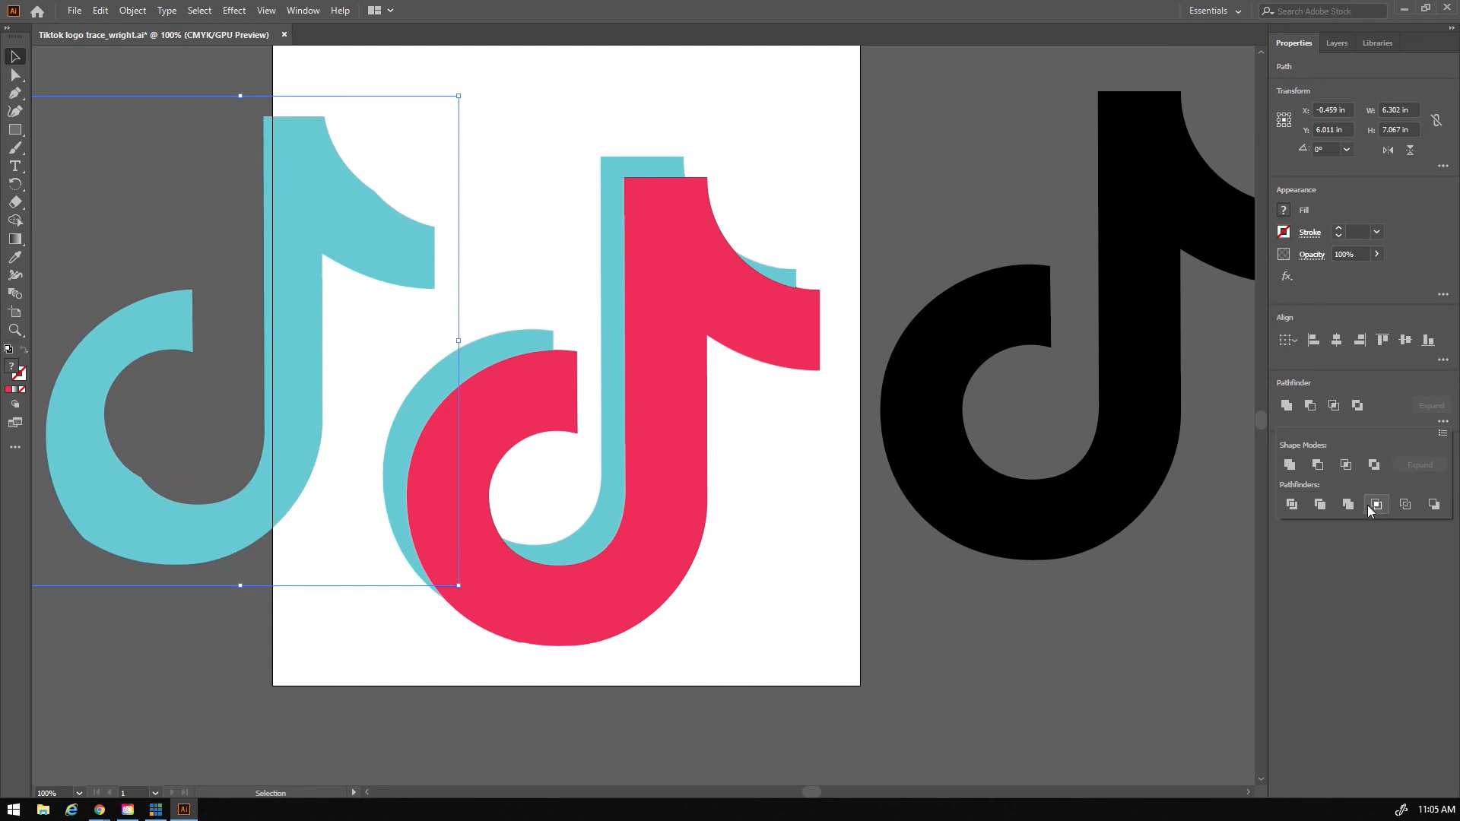
pyautogui.hotkey('ctrl', 'z')
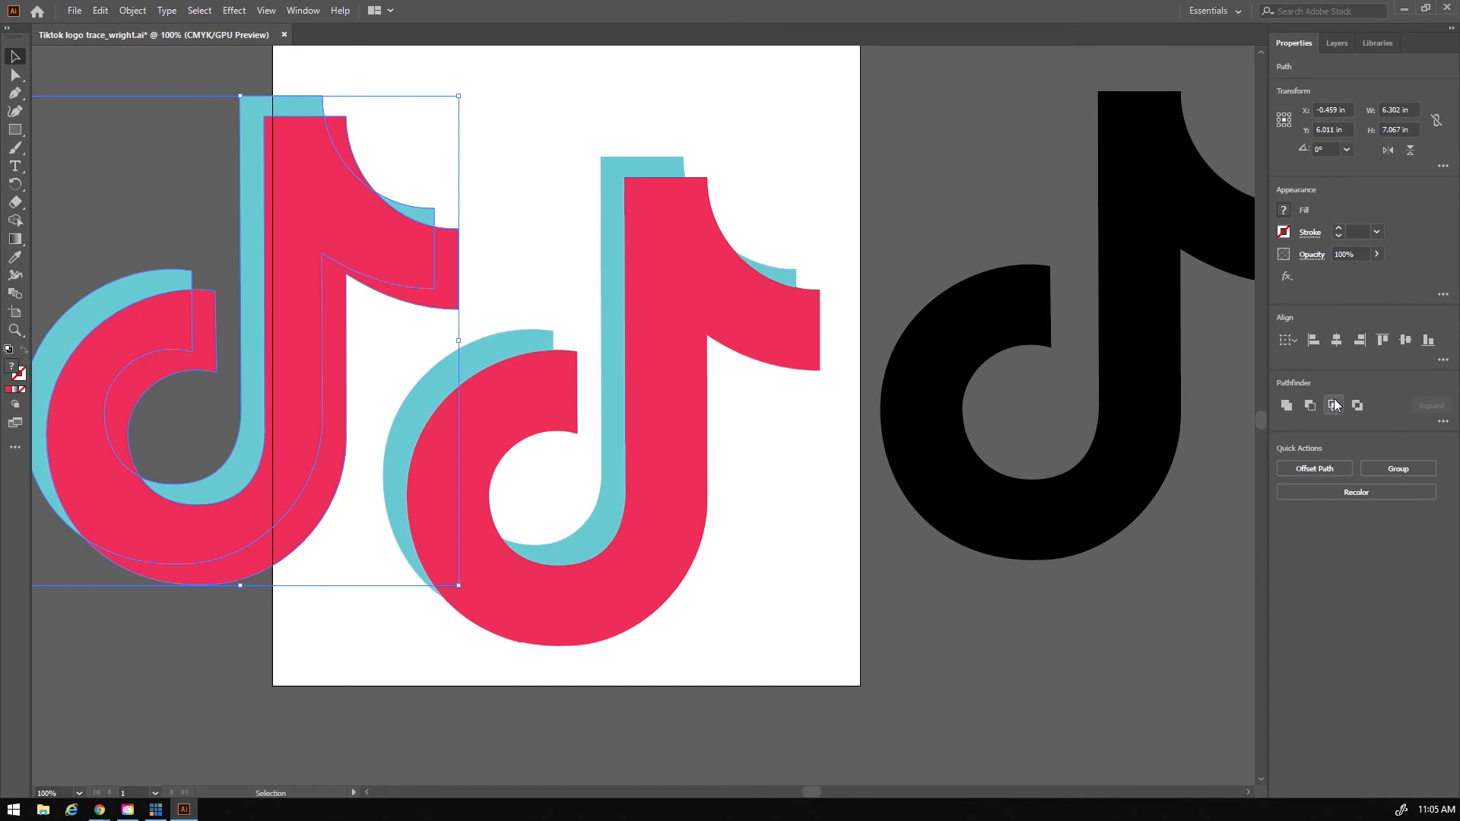
# Step: Try Intersect on the duplicated pair as a plain path and as a compound shape, undoing each attempt
pyautogui.click(1334, 403)
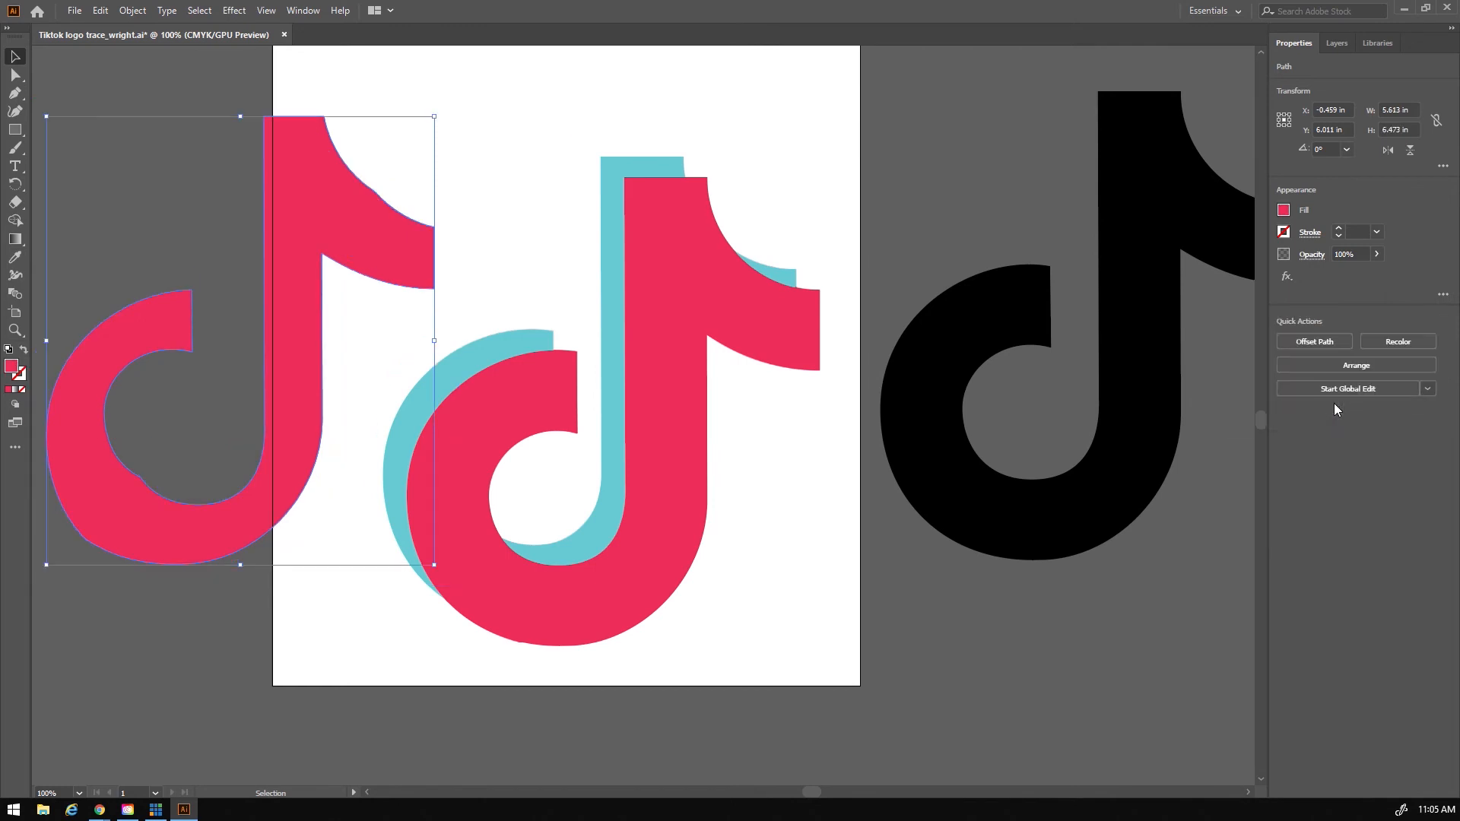
pyautogui.hotkey('ctrl', 'z')
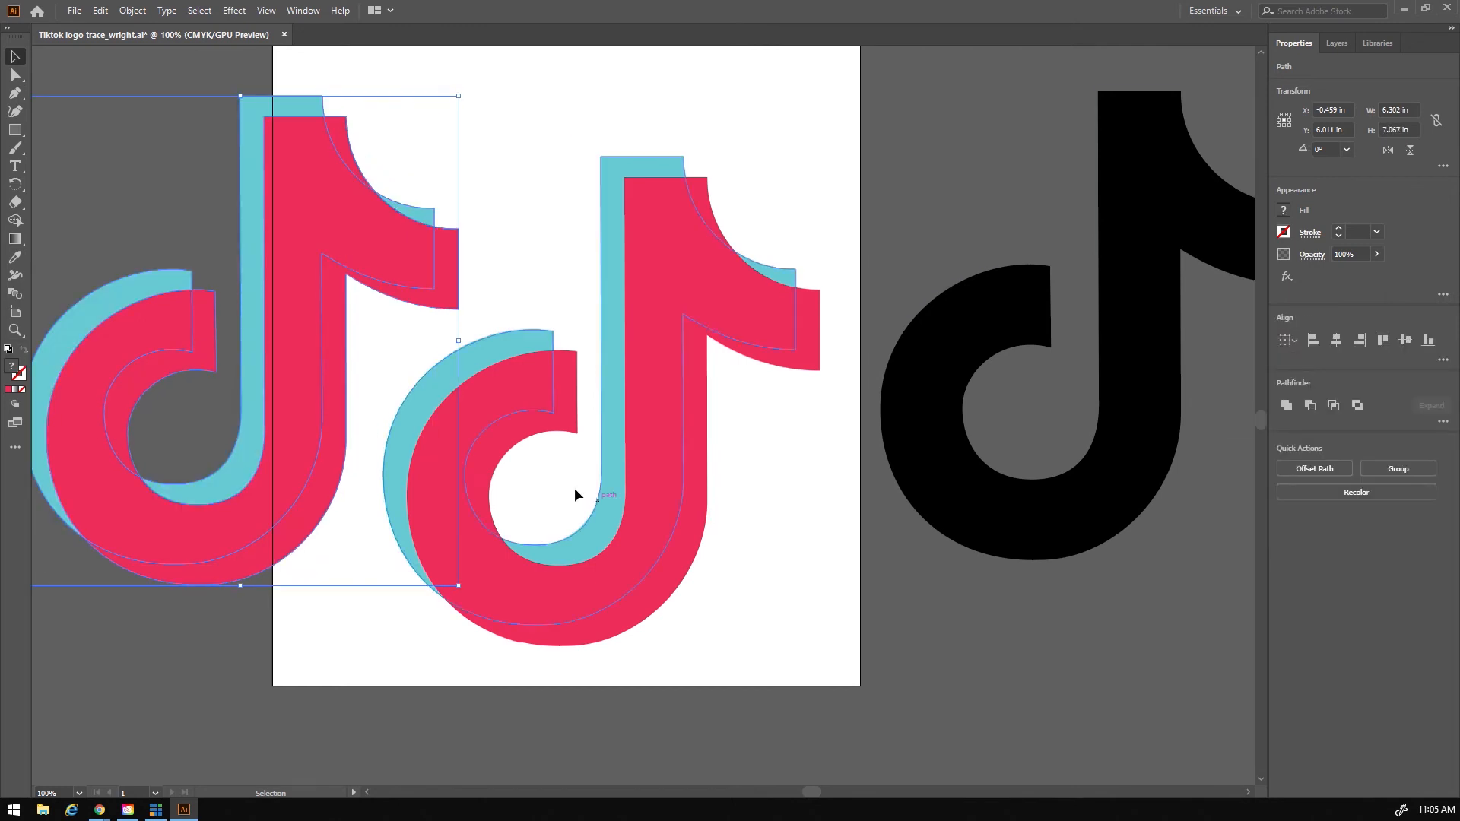
pyautogui.click(235, 628)
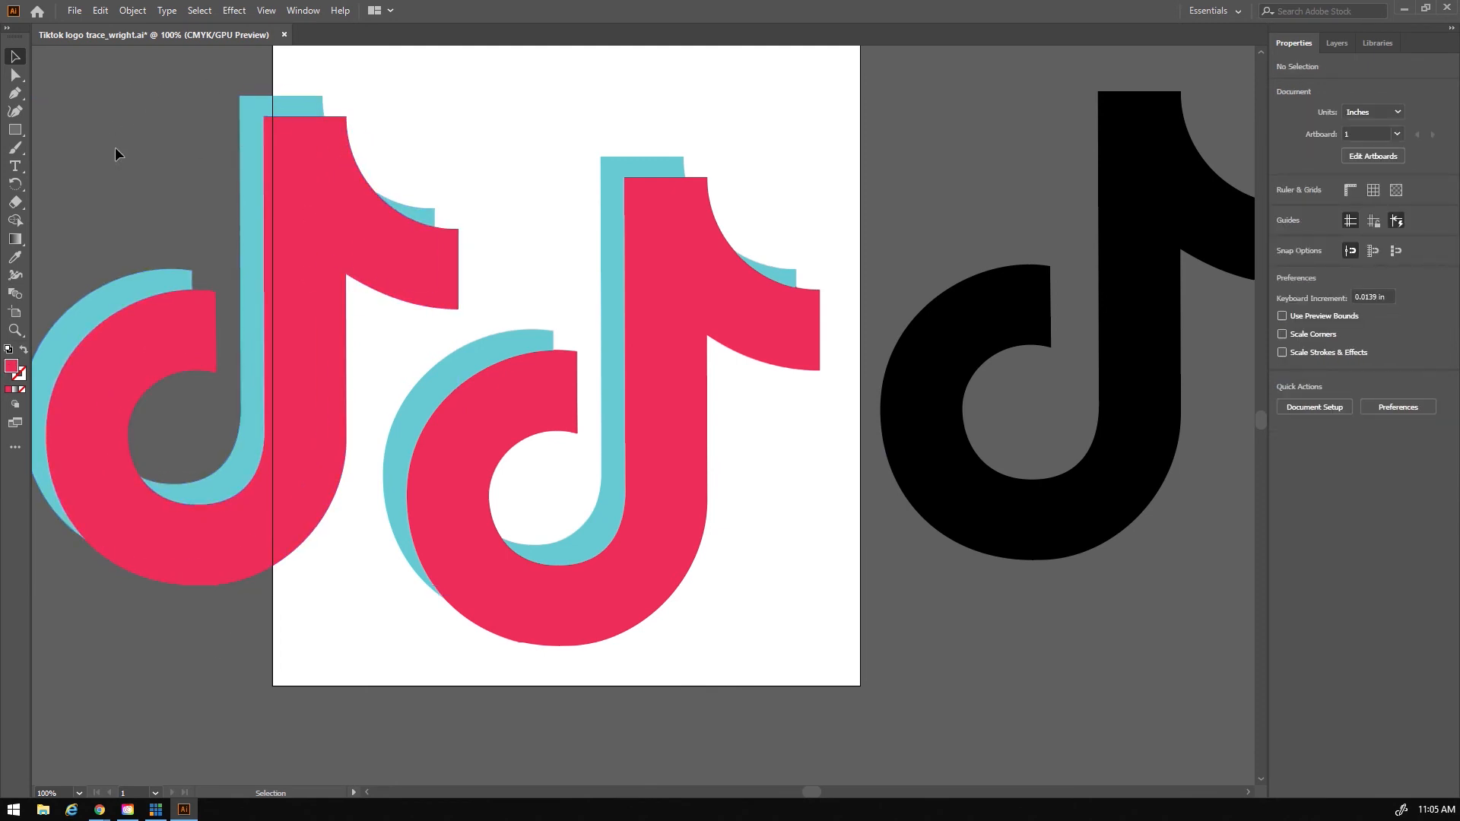
pyautogui.moveTo(35, 58); pyautogui.dragTo(365, 636)
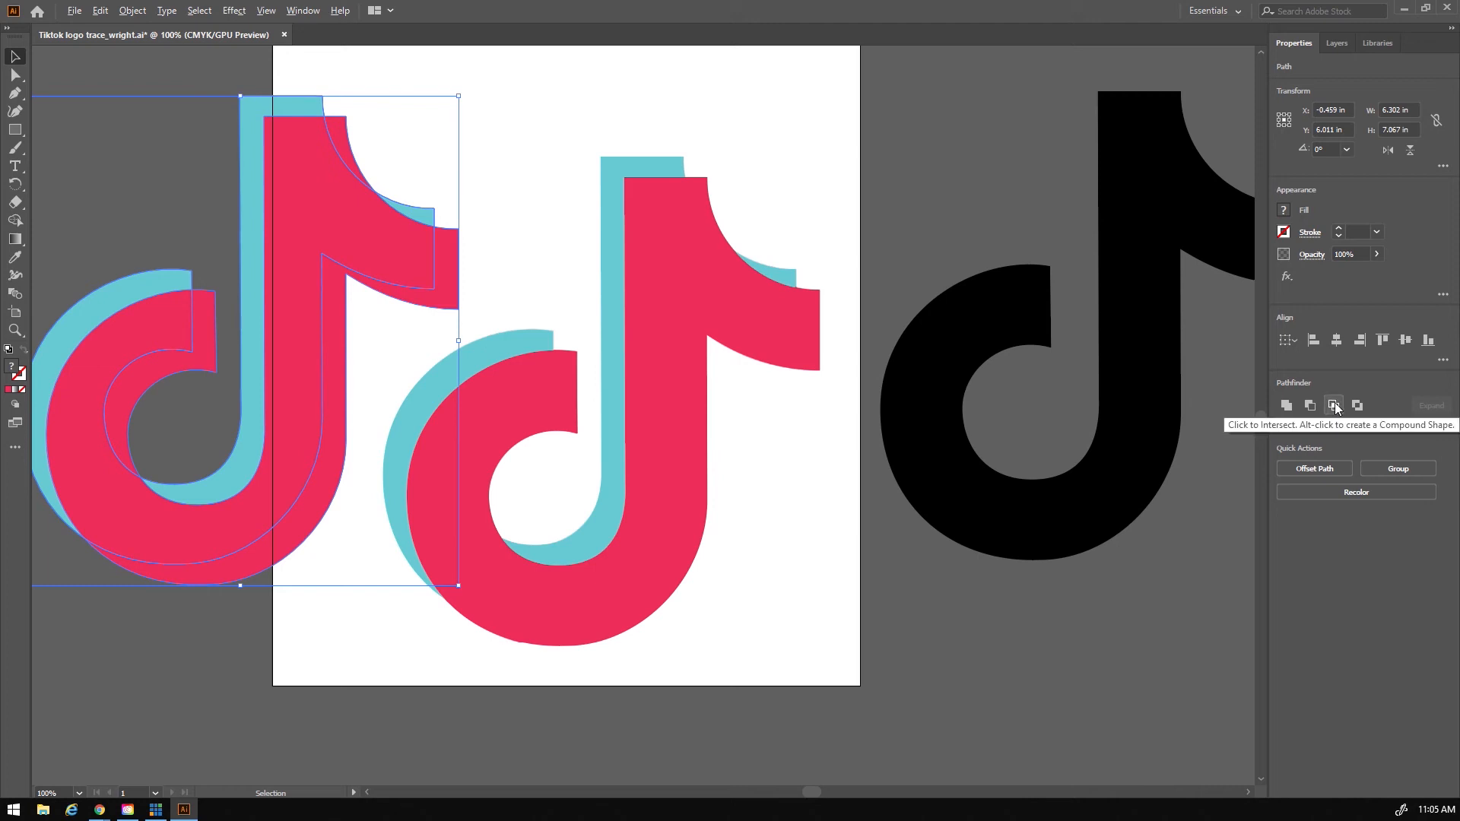
pyautogui.click(1334, 405)
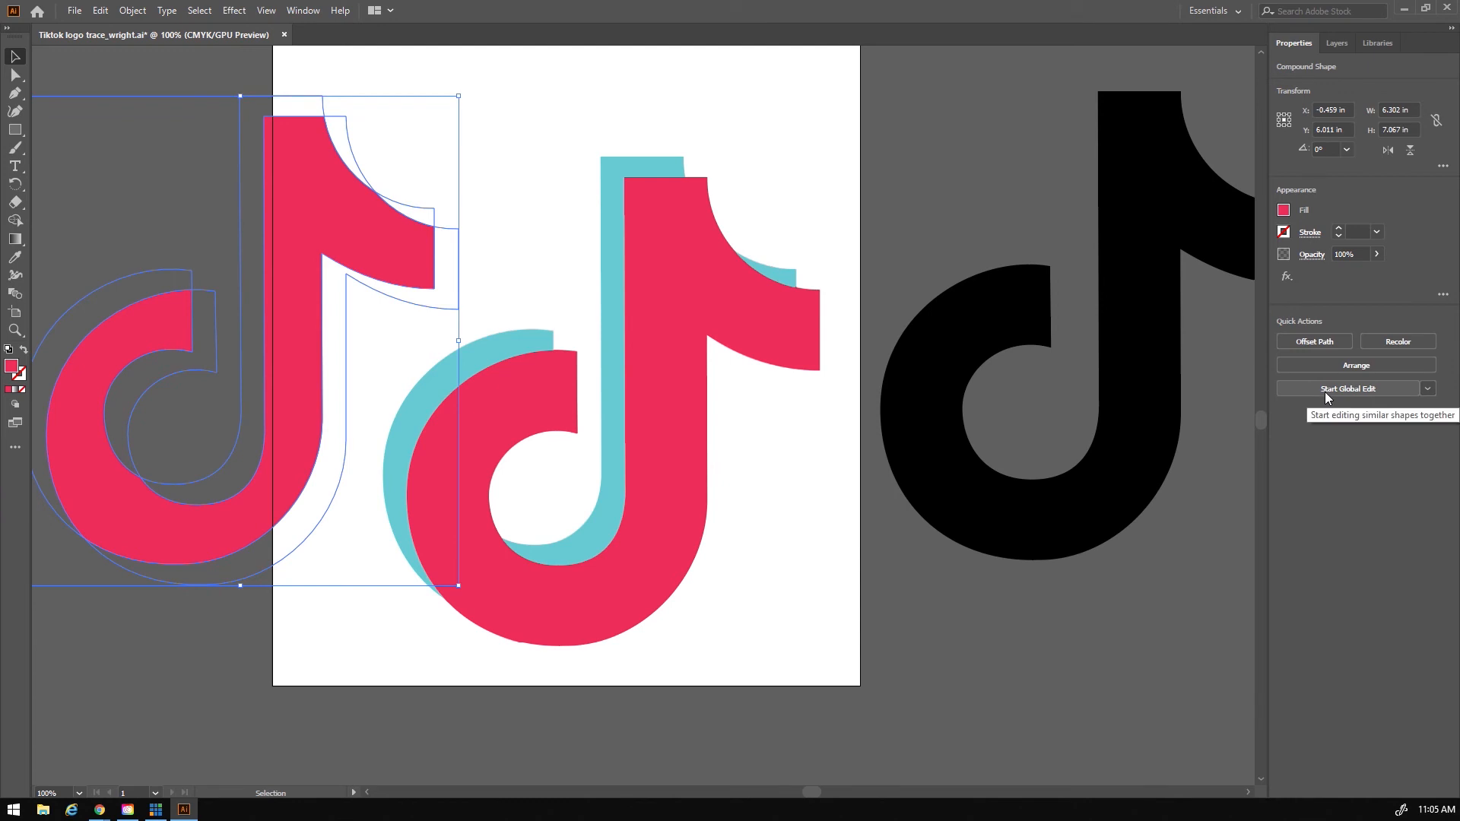
pyautogui.hotkey('ctrl', 'z')
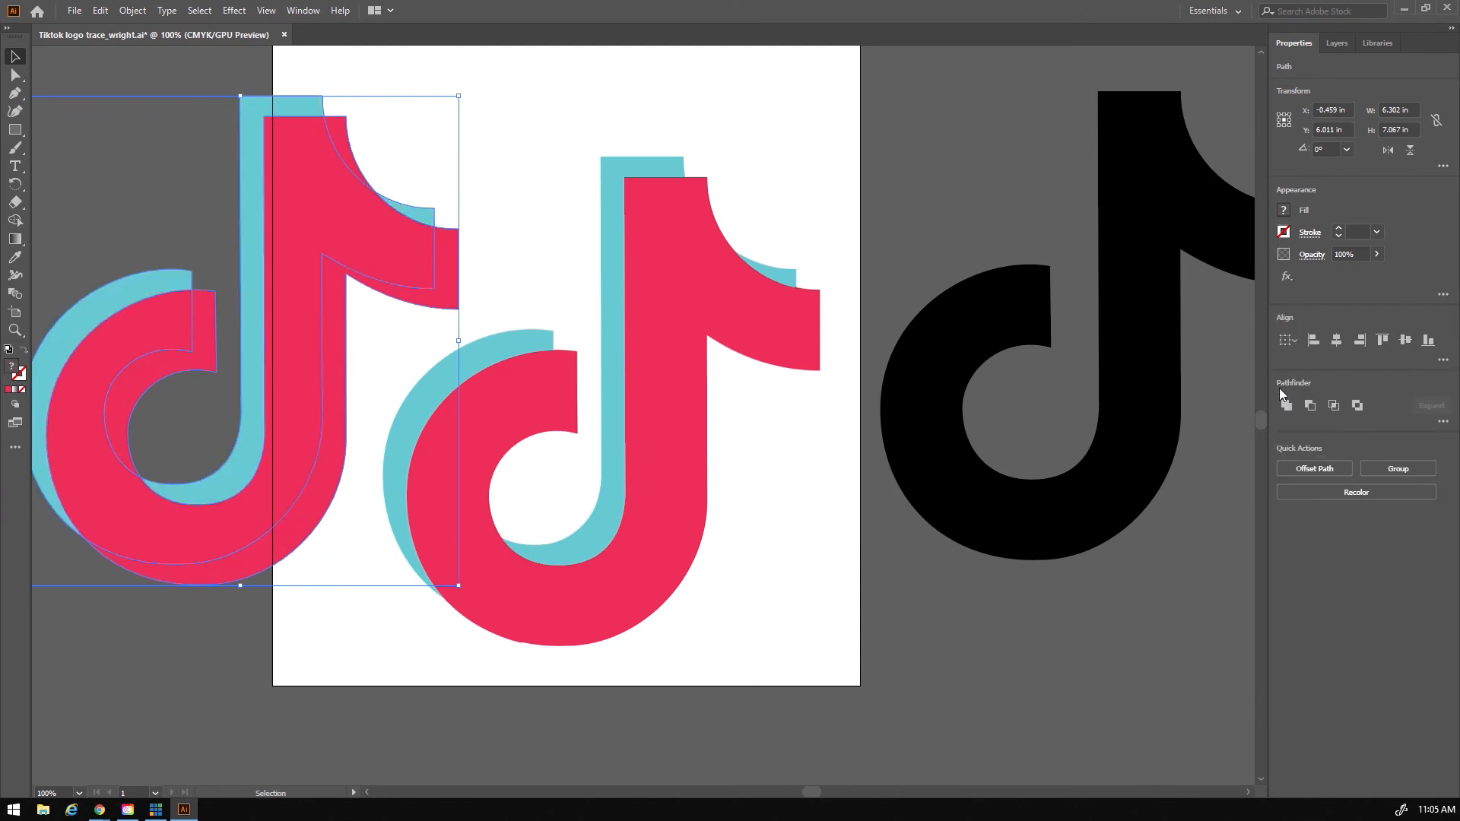
# Step: Intersect the duplicated teal and red shapes and fill the resulting shape with black
pyautogui.click(1335, 408)
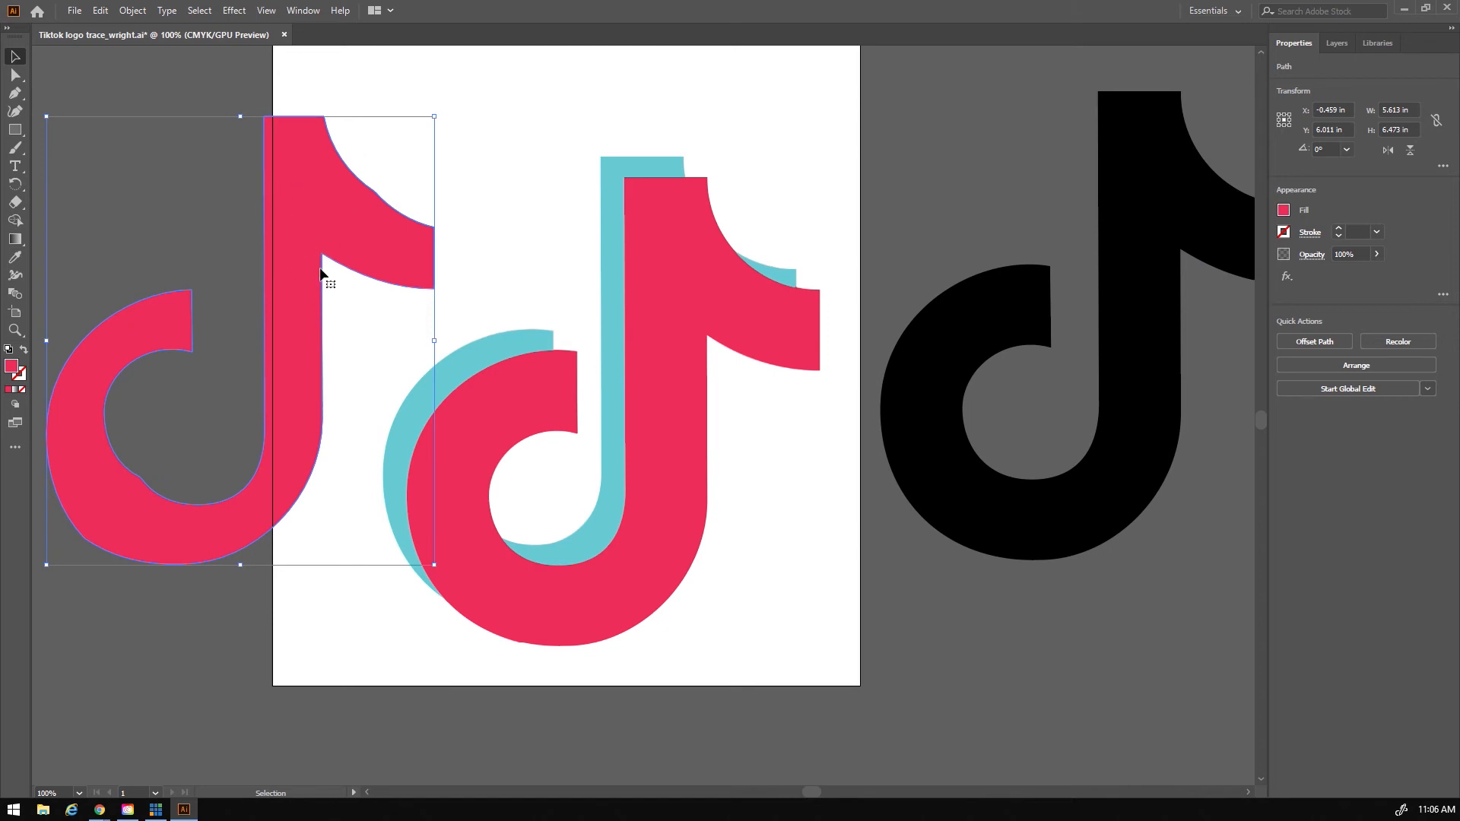
pyautogui.click(1284, 210)
pyautogui.click(1150, 265)
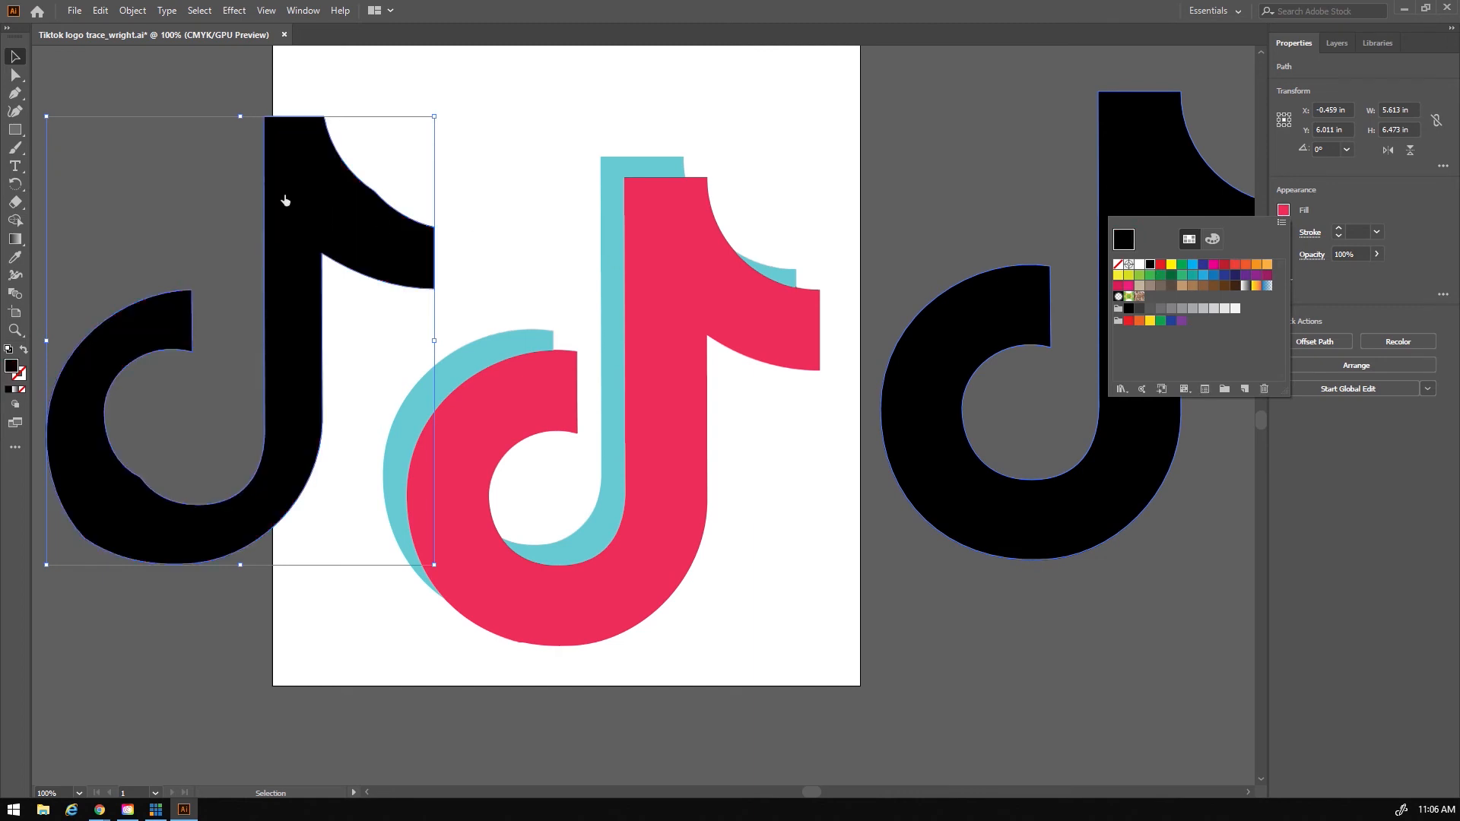
# Step: Move the black intersected shape onto the overlap of the teal and red shapes on the artboard
pyautogui.click(290, 174)
pyautogui.moveTo(323, 202); pyautogui.dragTo(678, 262)
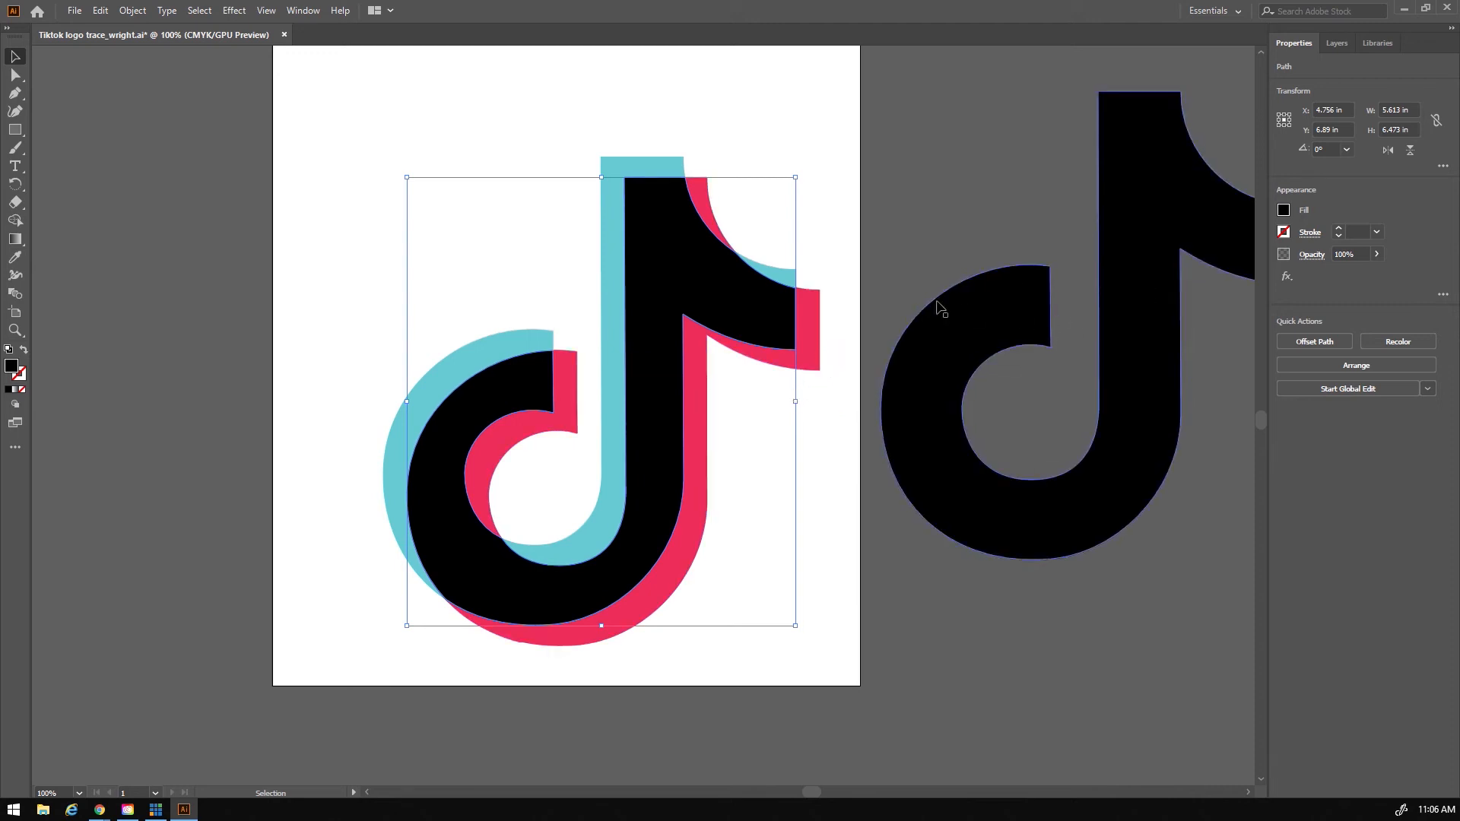
# Step: Delete the black intersected shape on the artboard and the full black copy beside it
pyautogui.press('Delete')
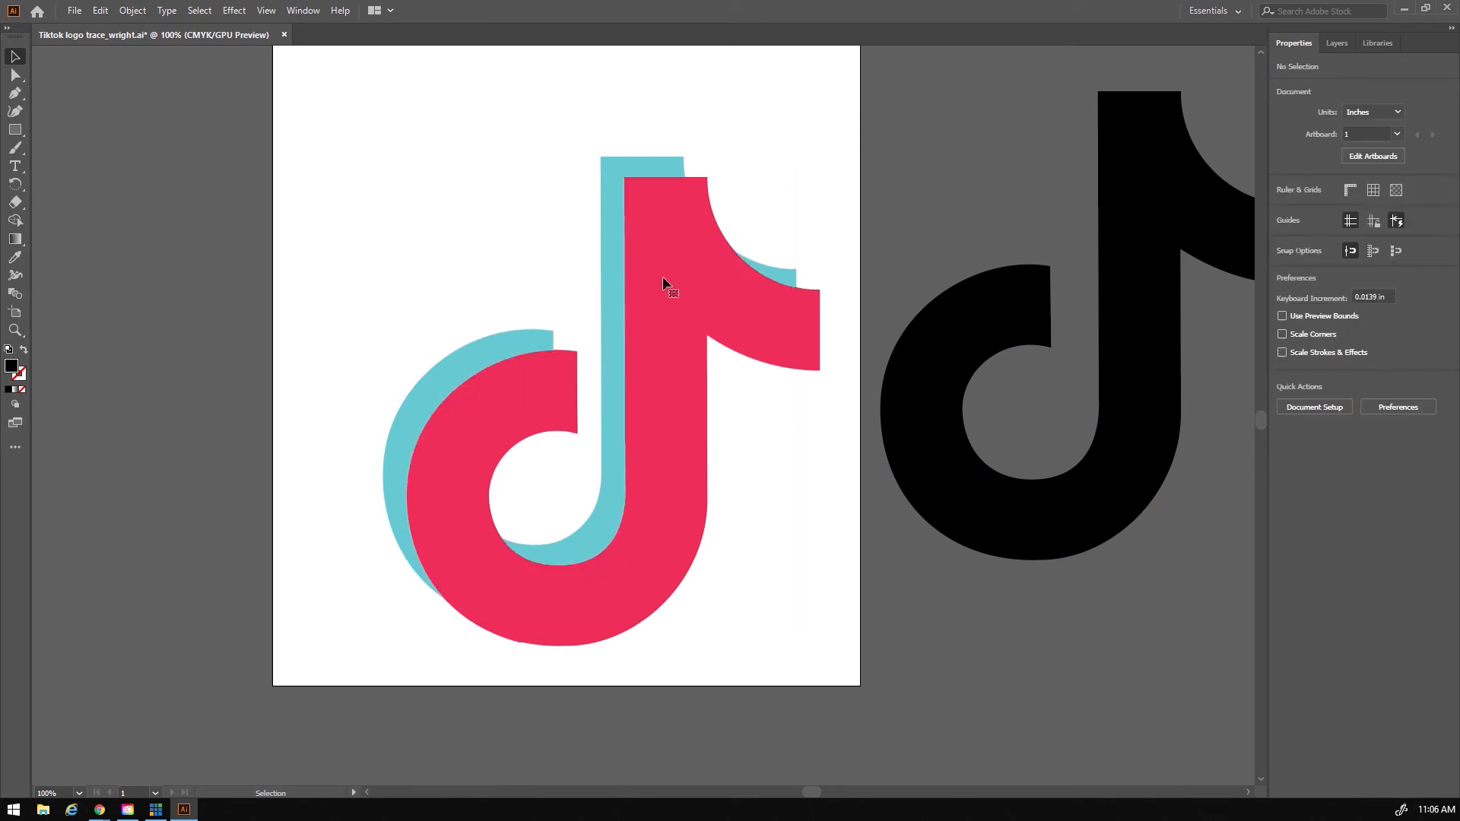
pyautogui.click(949, 367)
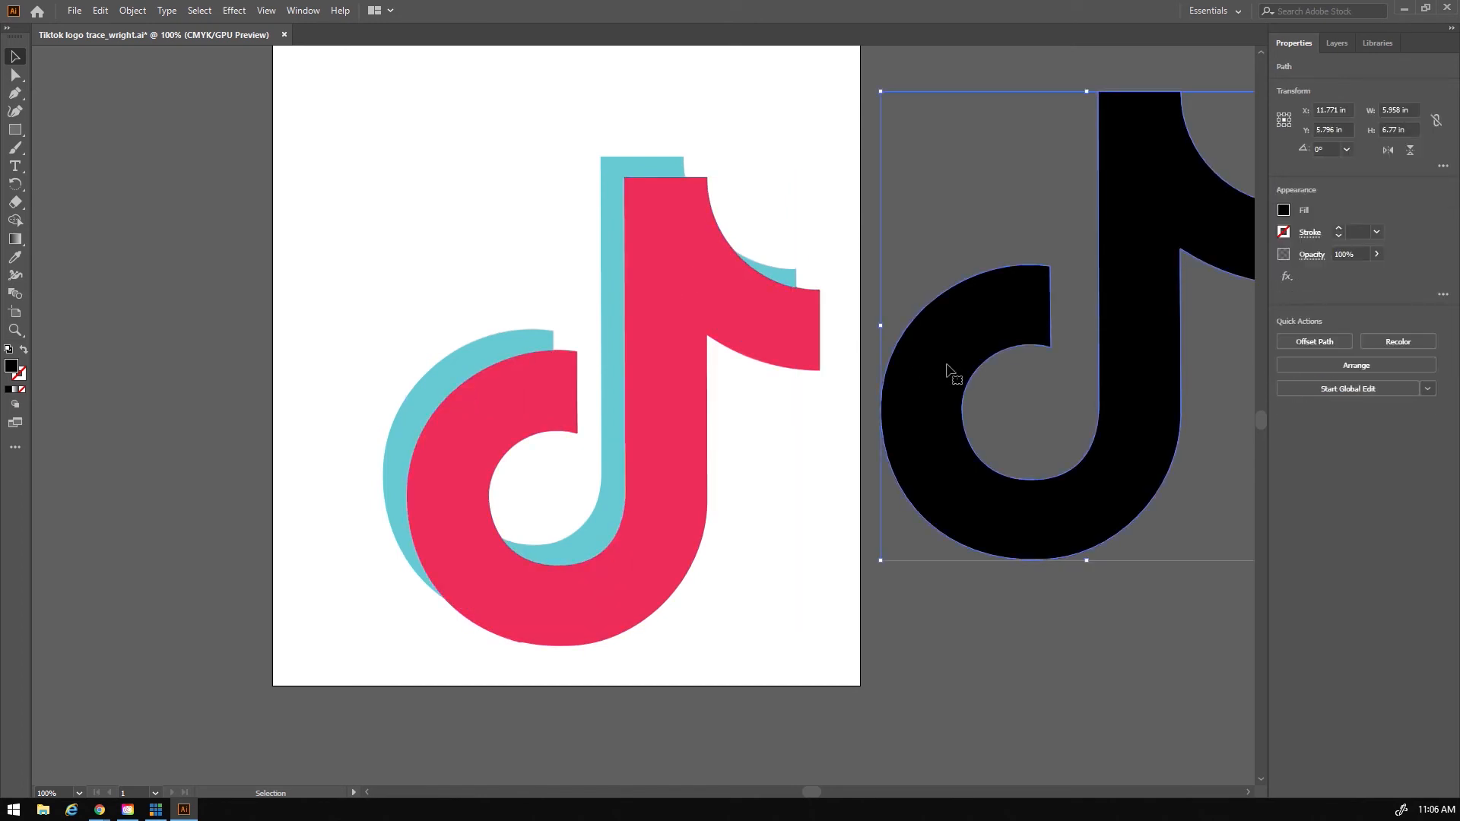
pyautogui.press('Delete')
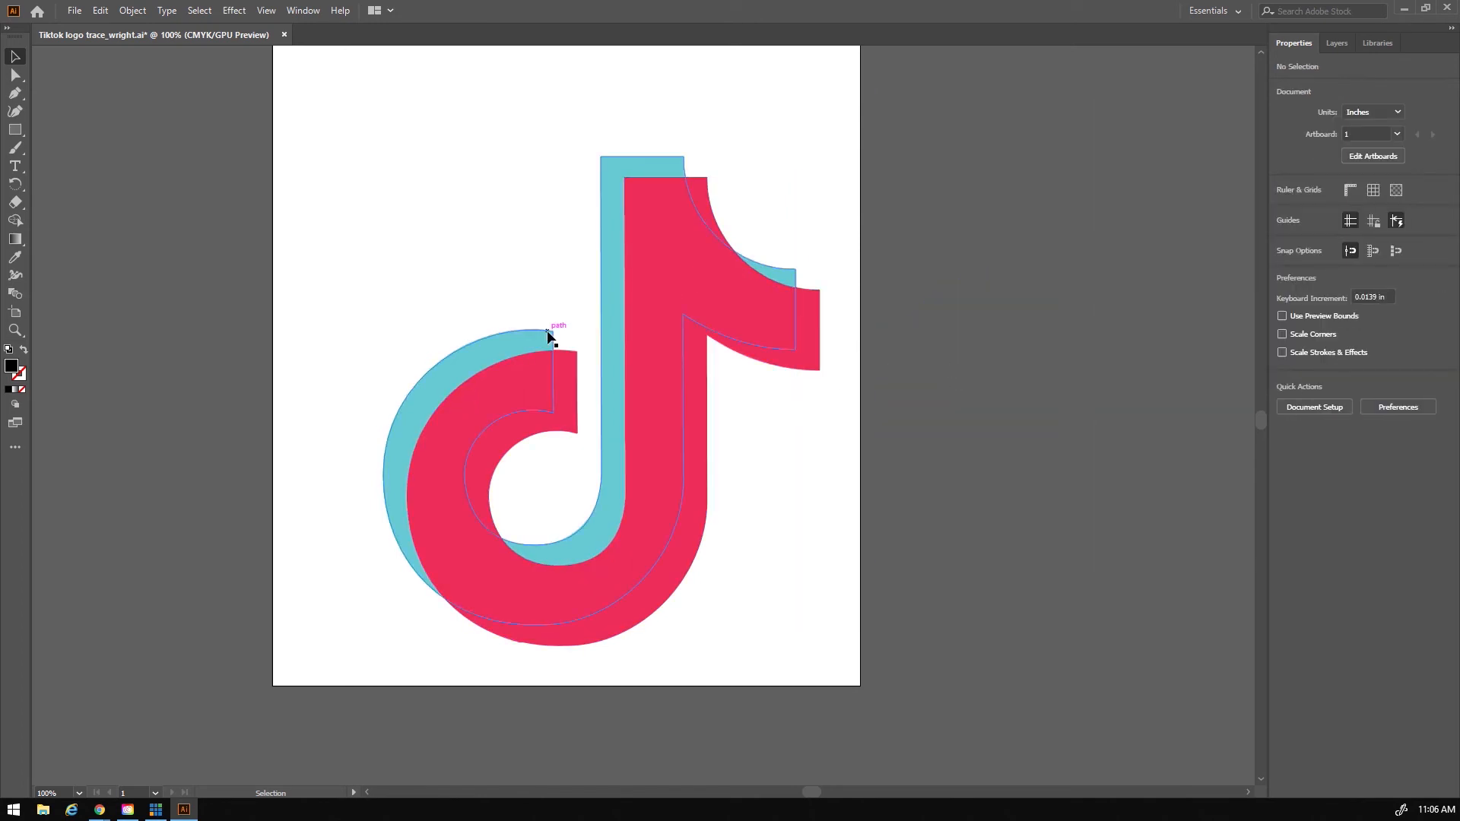
# Step: Move the overlapping teal and red shapes together off the logo to the artboard's right edge
pyautogui.moveTo(305, 138); pyautogui.dragTo(847, 635)
pyautogui.moveTo(663, 380)
pyautogui.mouseDown()
pyautogui.moveTo(1047, 392)
pyautogui.moveTo(1088, 415)
pyautogui.mouseUp()
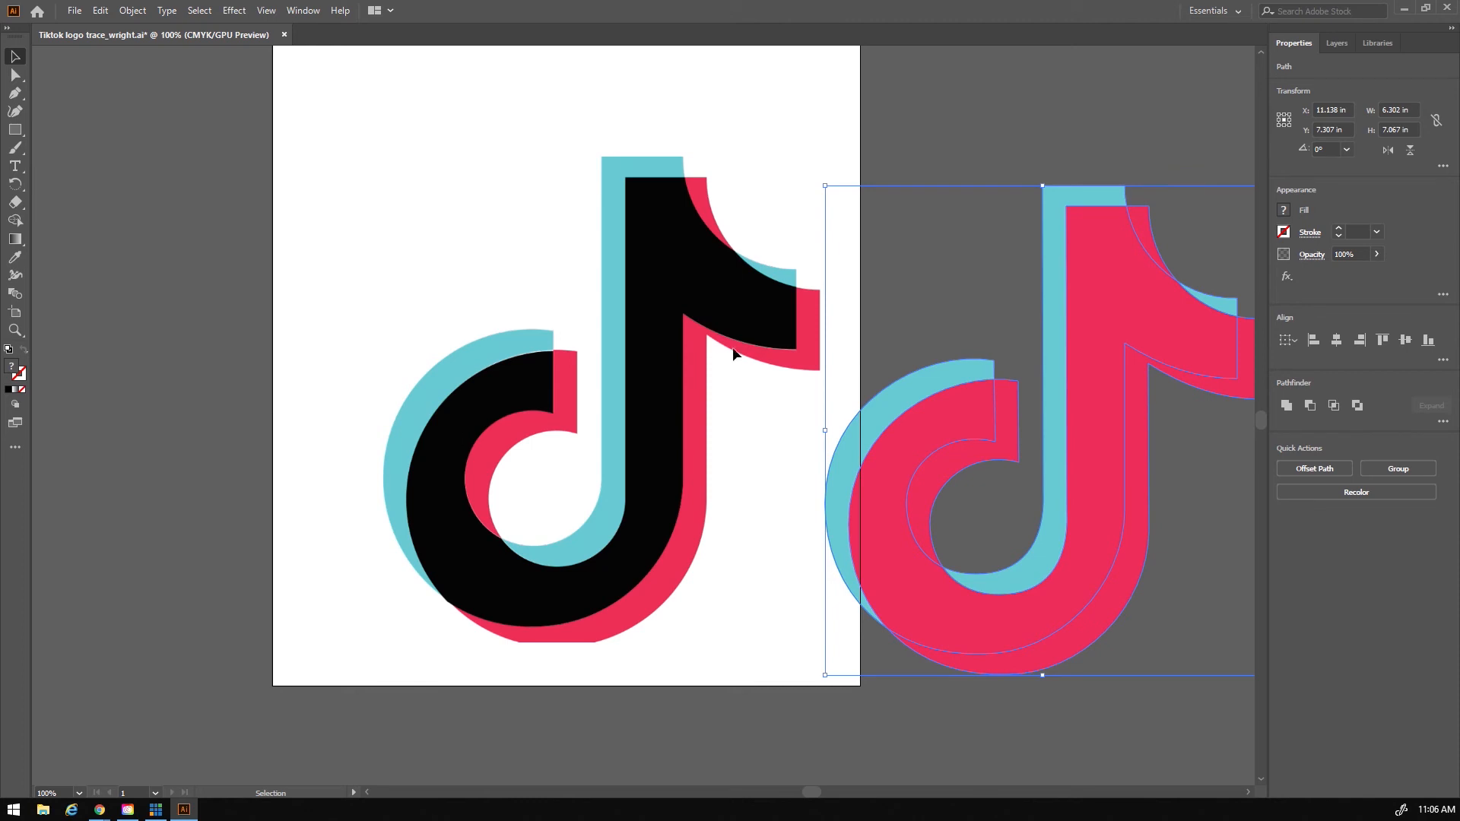
# Step: Pull the teal and red shapes apart and realign each one over its matching part of the original logo
pyautogui.click(659, 334)
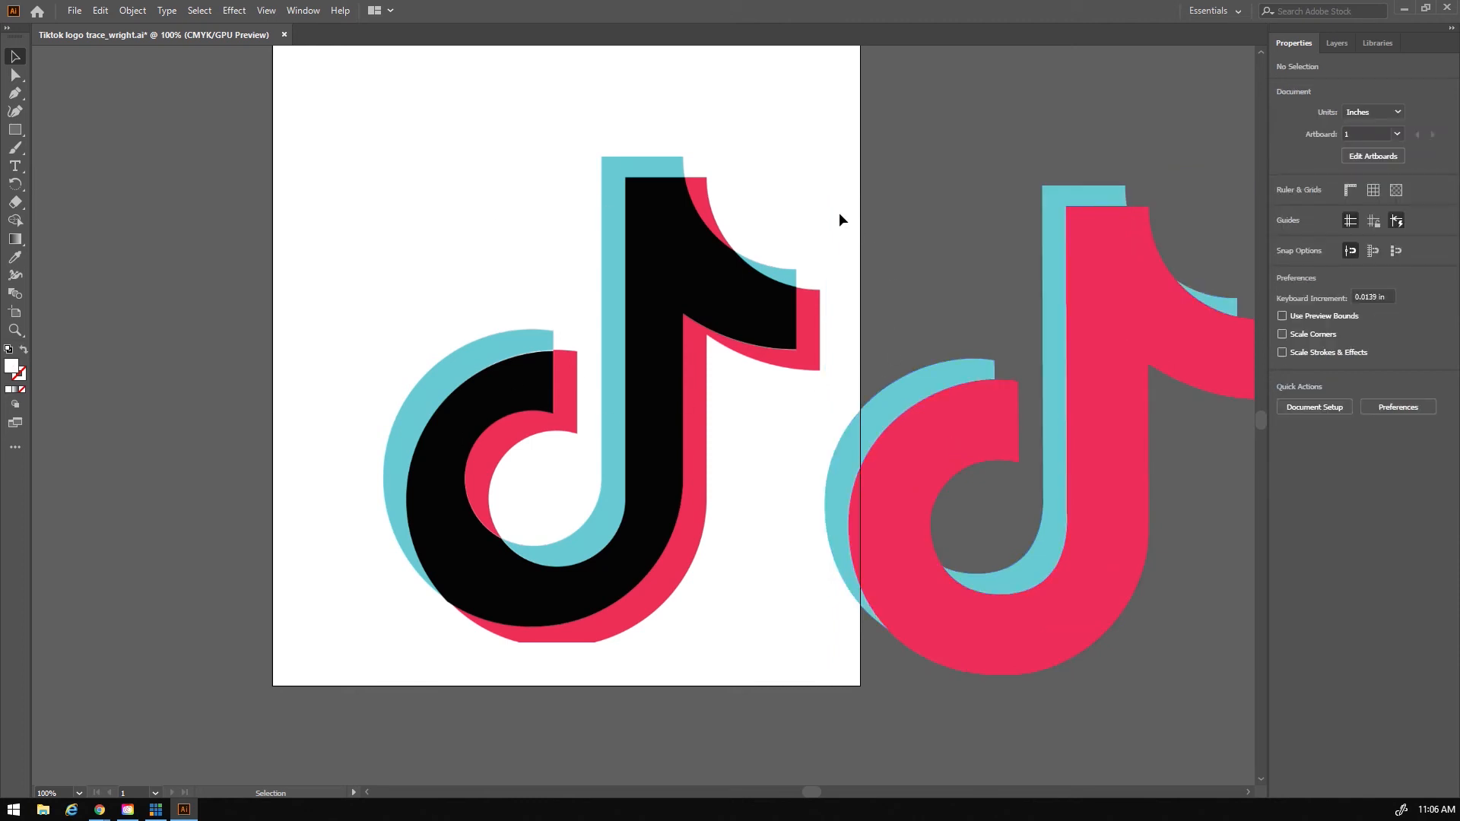
pyautogui.moveTo(776, 126)
pyautogui.mouseDown()
pyautogui.moveTo(1141, 605)
pyautogui.moveTo(1253, 727)
pyautogui.mouseUp()
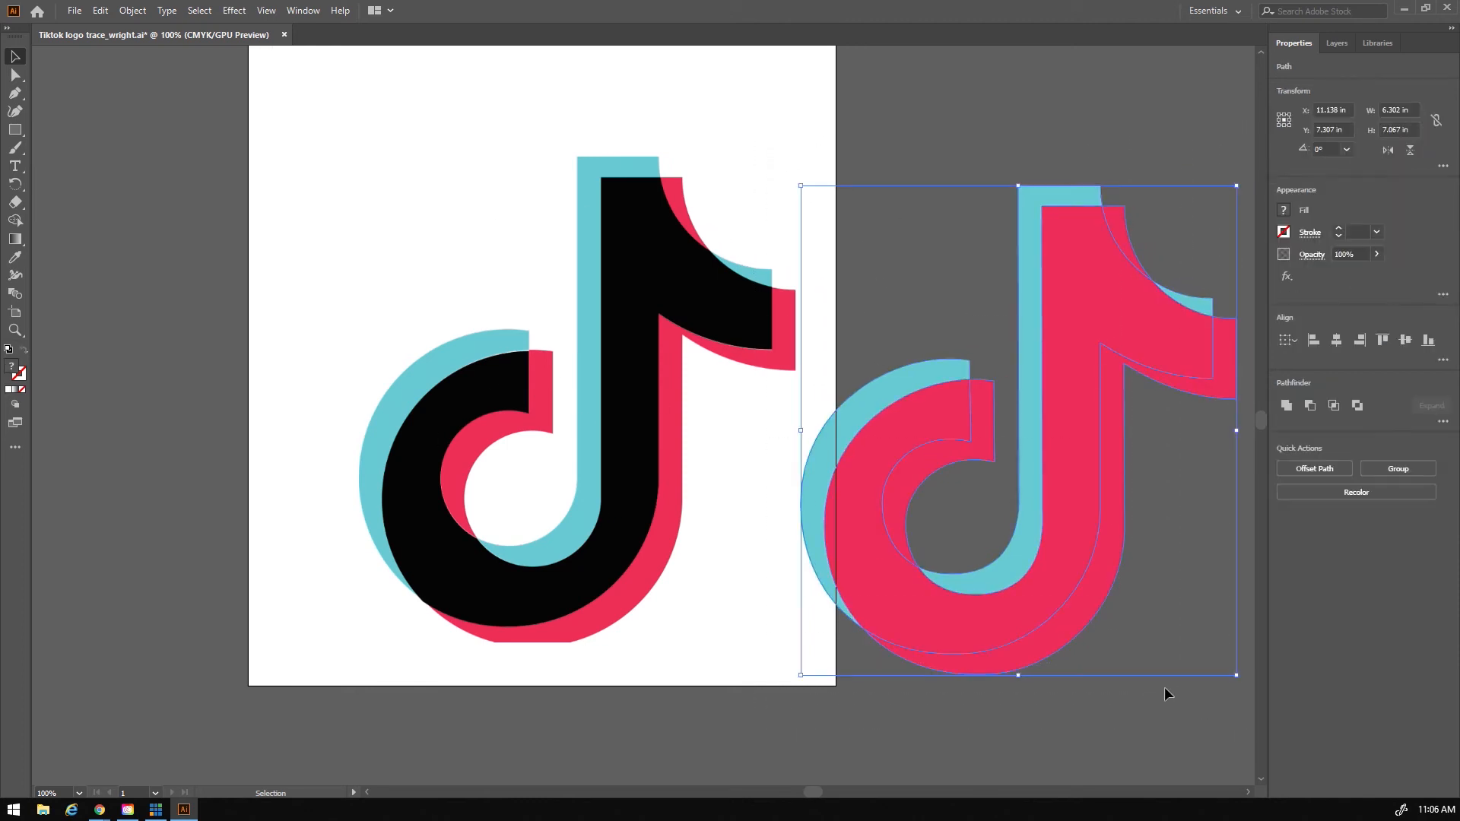
pyautogui.moveTo(1075, 483); pyautogui.dragTo(768, 408)
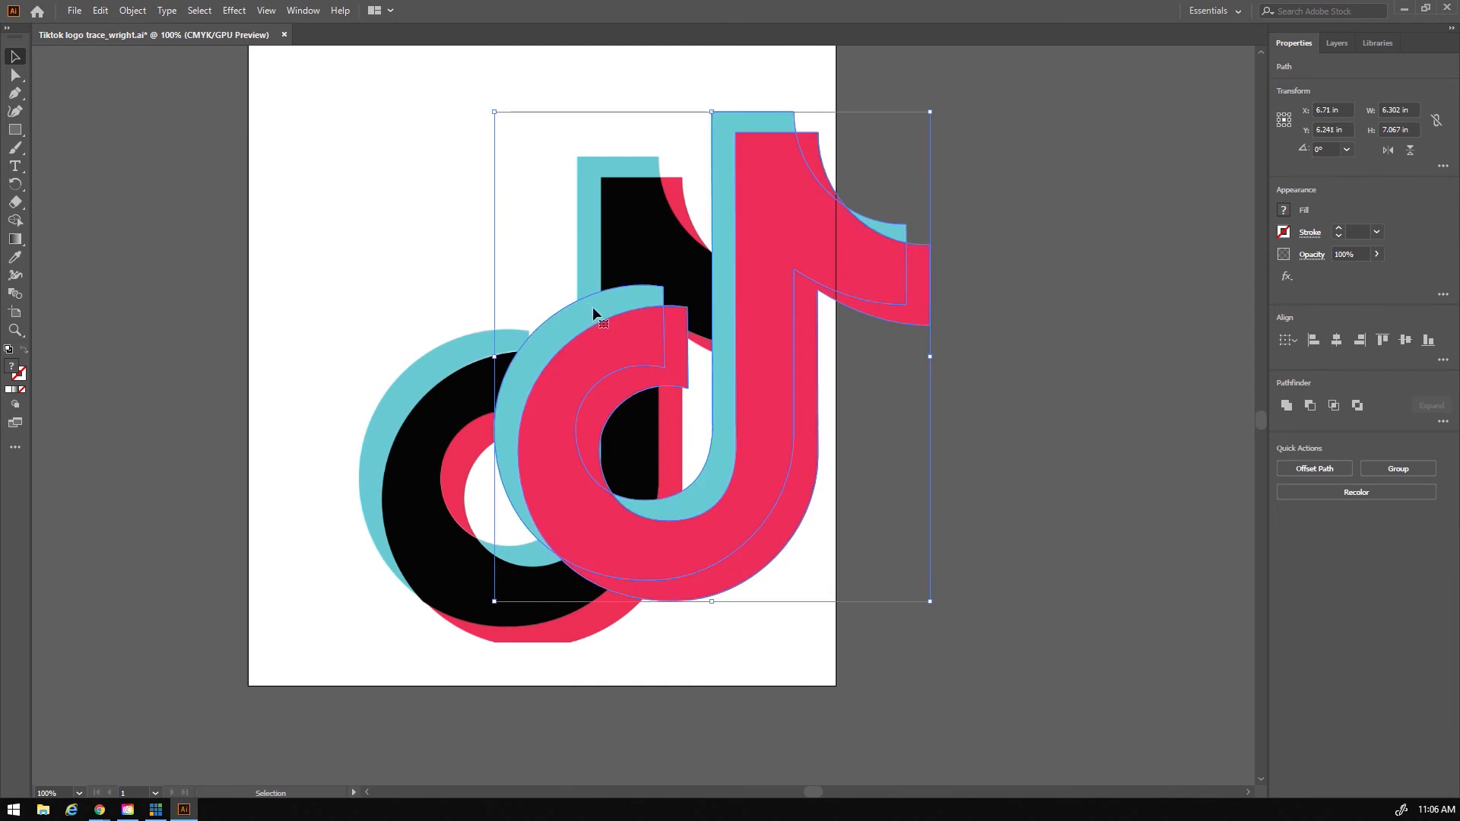
pyautogui.click(328, 248)
pyautogui.moveTo(561, 316); pyautogui.dragTo(256, 227)
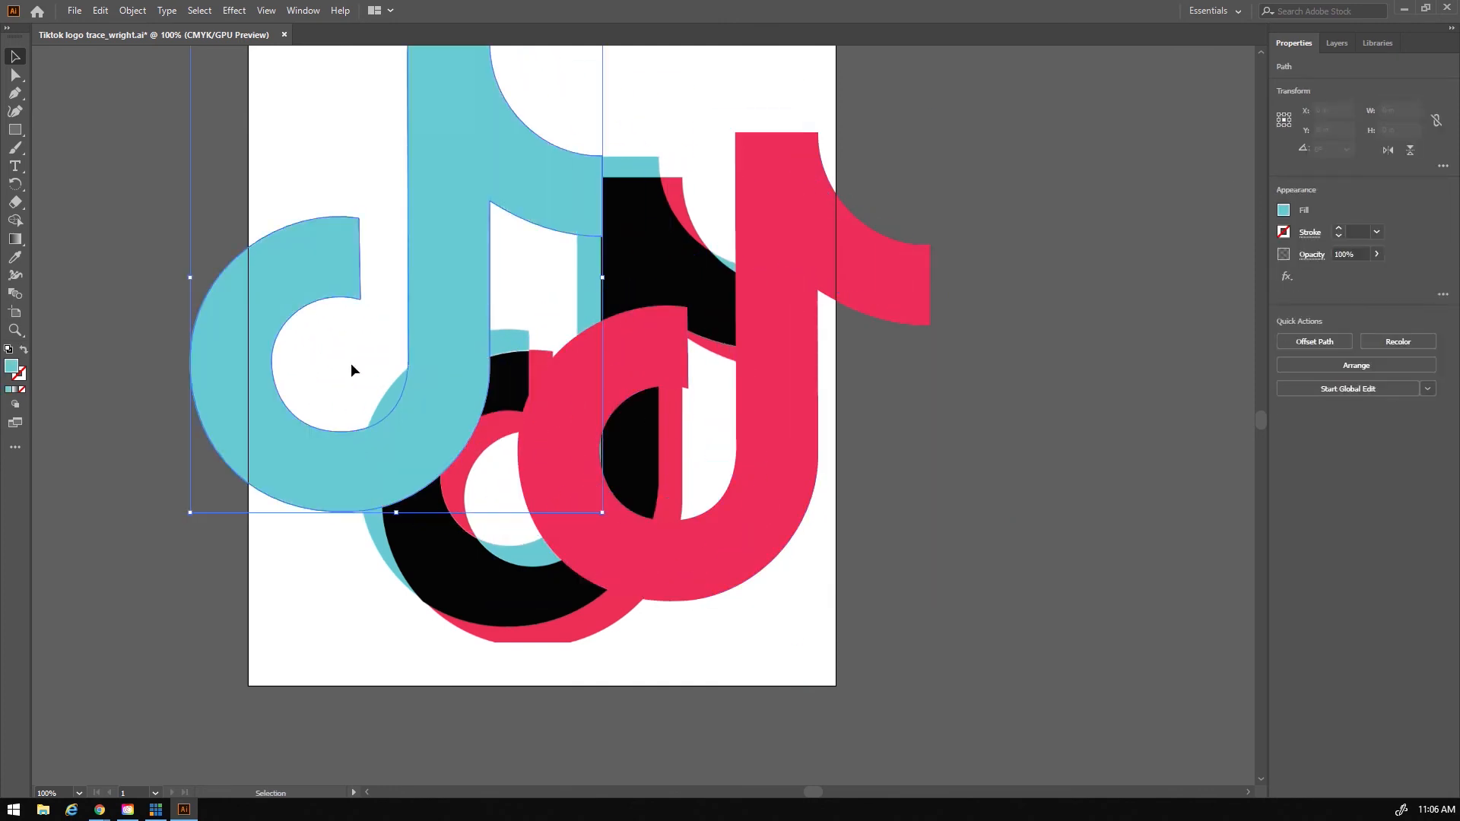
pyautogui.moveTo(816, 462); pyautogui.dragTo(1105, 574)
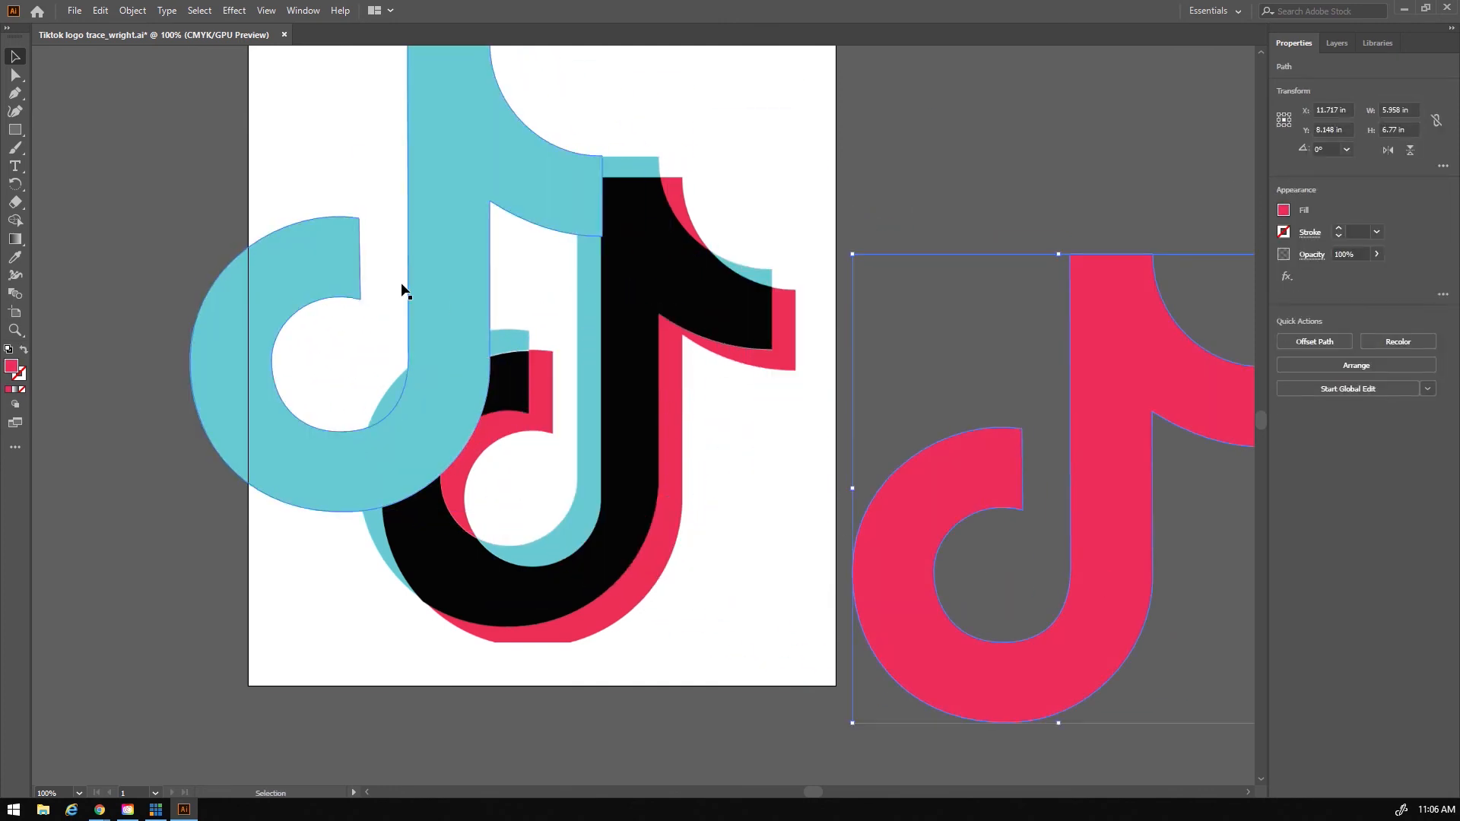
pyautogui.moveTo(451, 270); pyautogui.dragTo(620, 384)
pyautogui.moveTo(1137, 580); pyautogui.dragTo(666, 501)
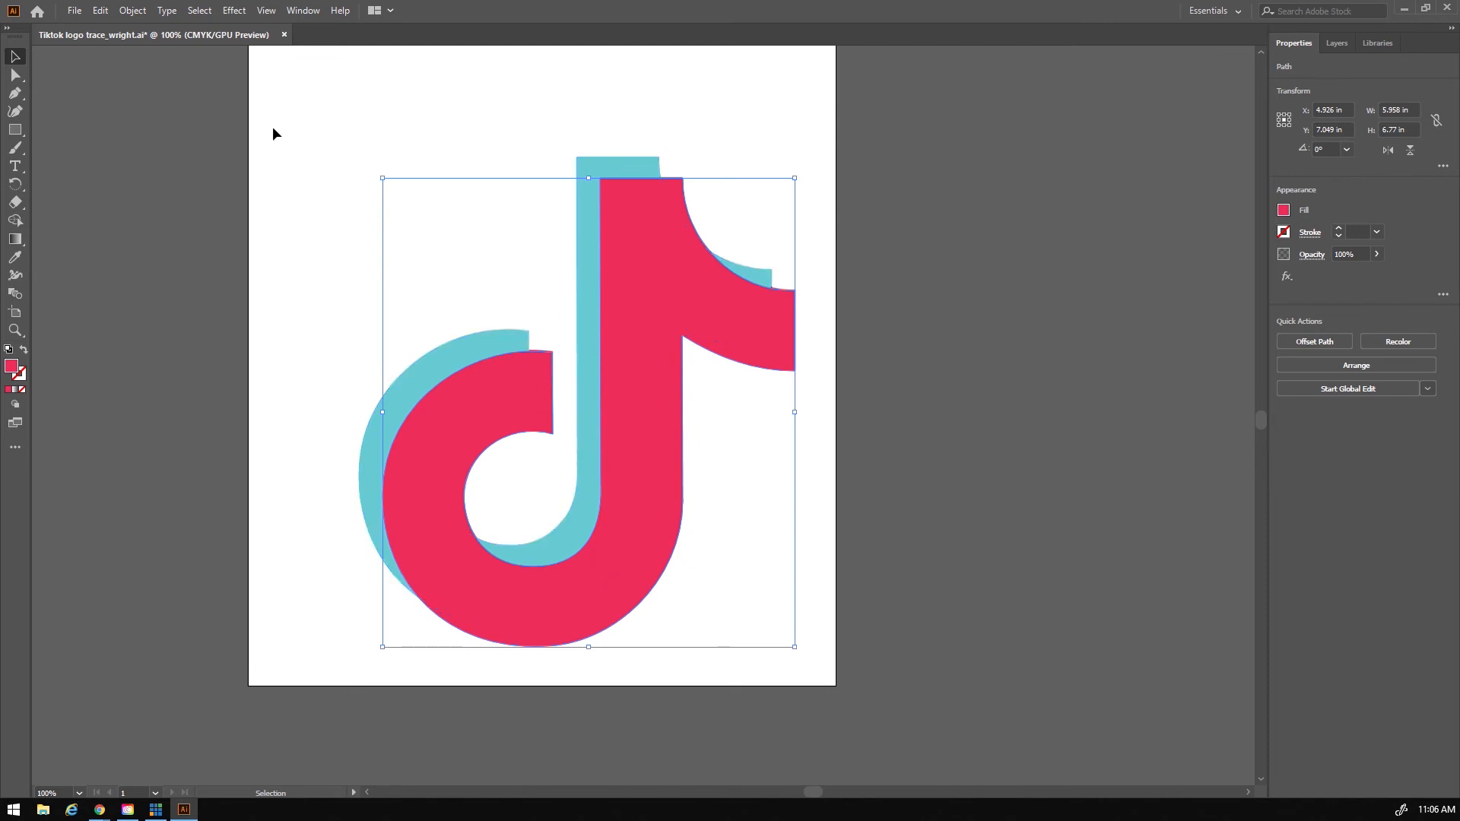
# Step: Duplicate the aligned teal and red shapes beside the artboard and intersect the copies with Pathfinder
pyautogui.moveTo(412, 188); pyautogui.dragTo(909, 706)
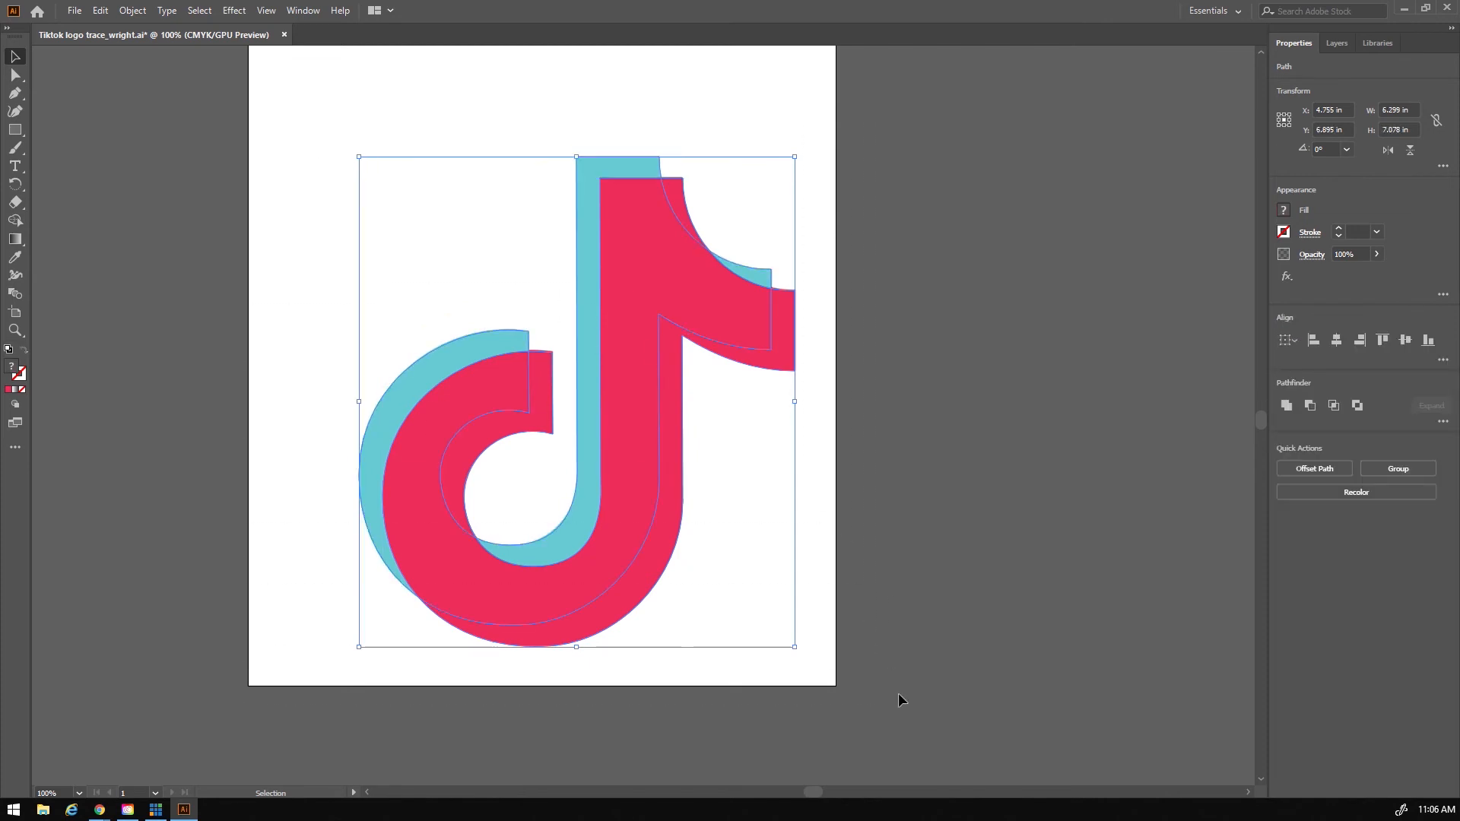
pyautogui.moveTo(658, 499); pyautogui.dragTo(1100, 530)
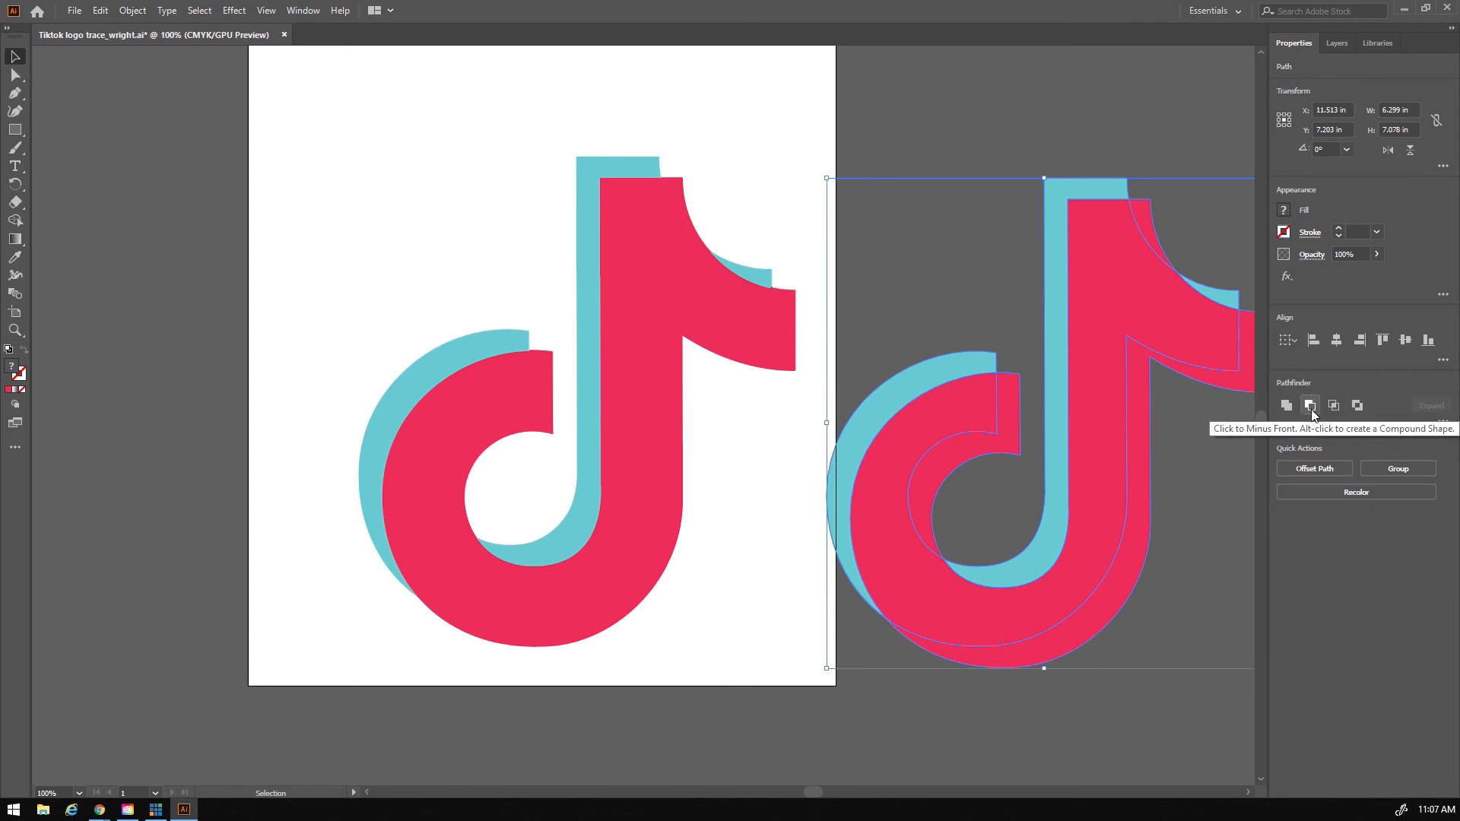
pyautogui.click(304, 11)
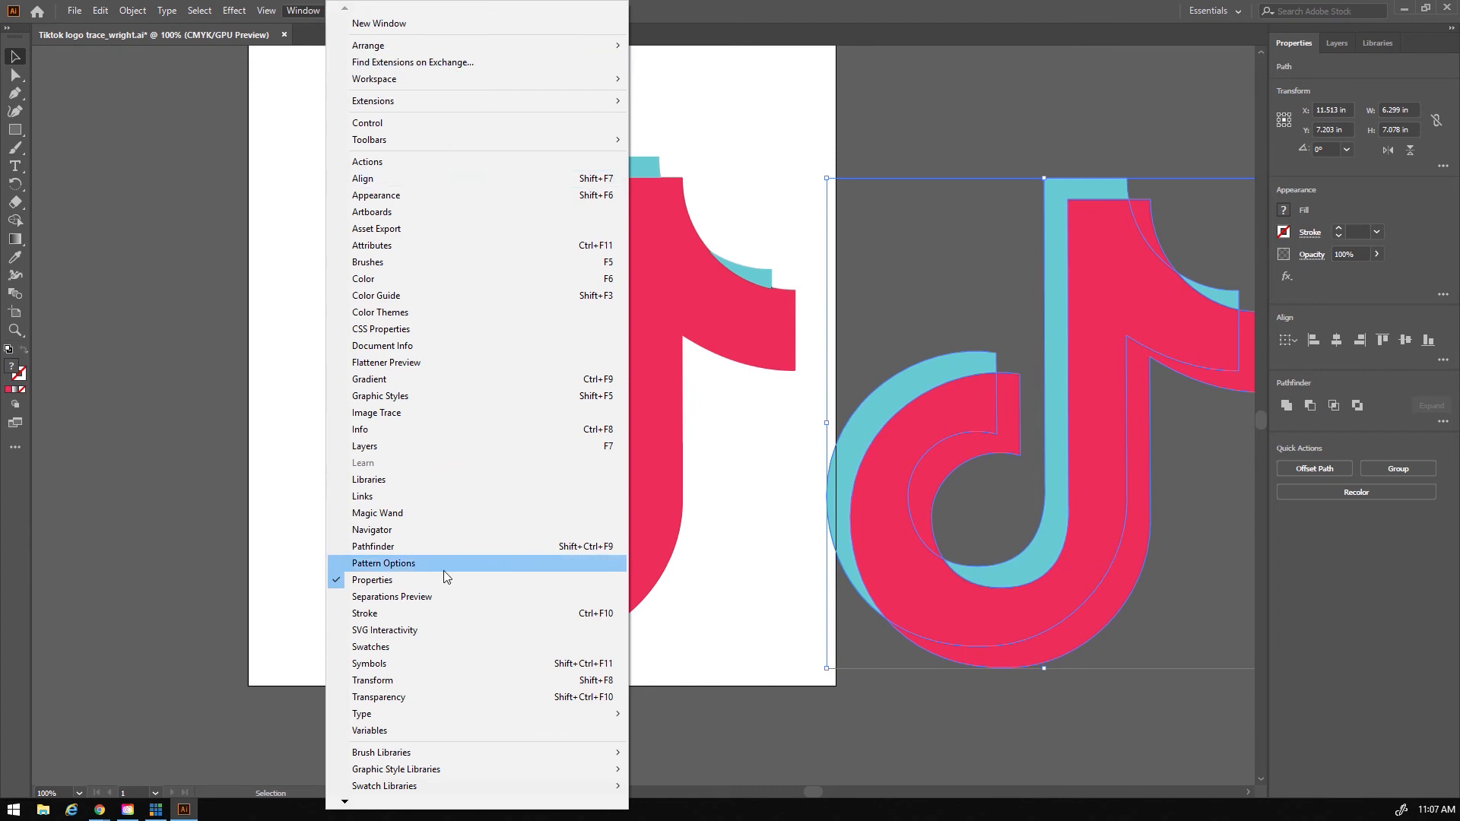
pyautogui.click(382, 555)
pyautogui.moveTo(244, 531); pyautogui.dragTo(1226, 545)
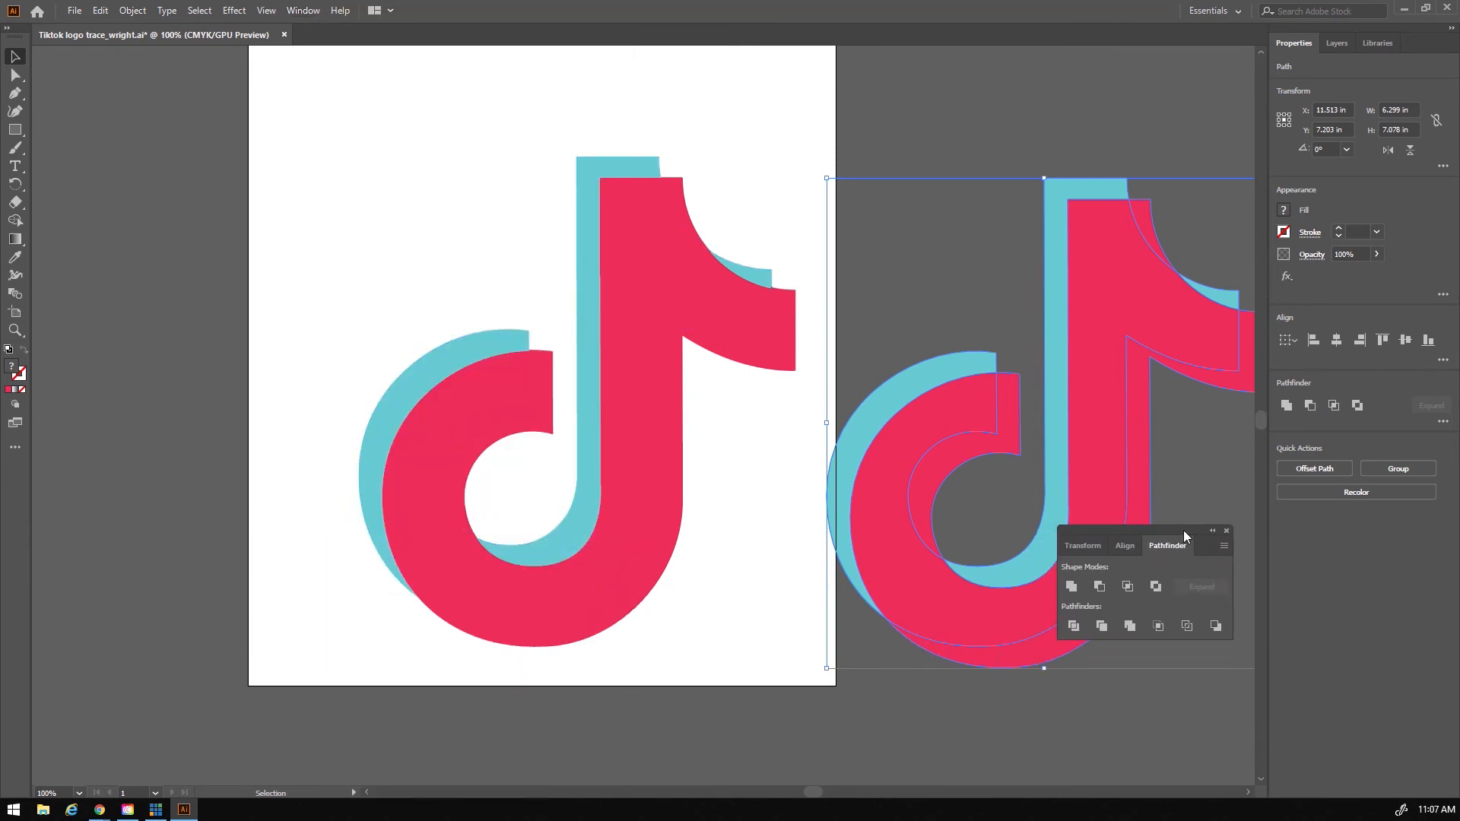
pyautogui.click(1127, 587)
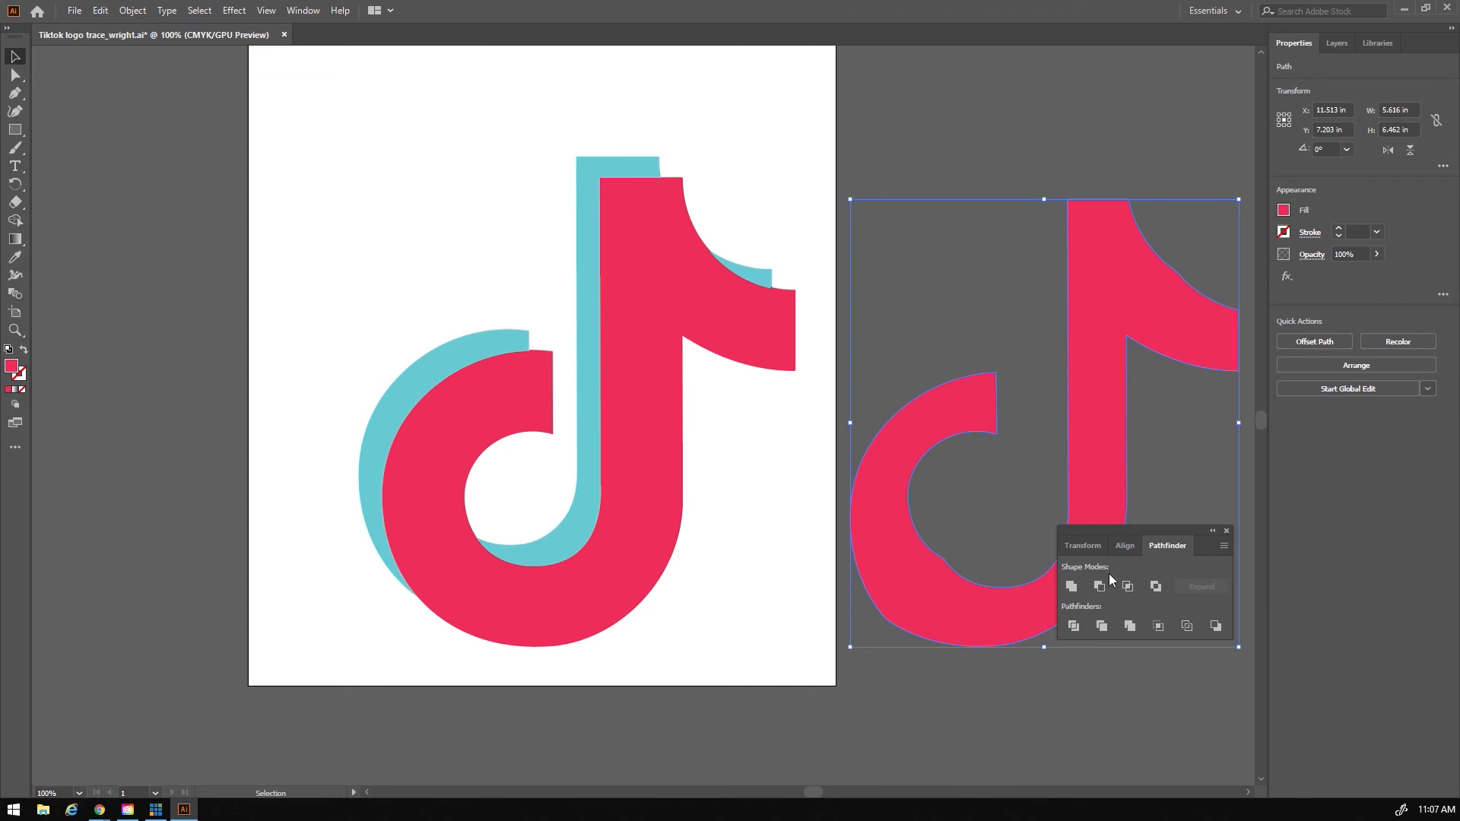
# Step: Fill the intersected shape with black and place it exactly over the teal and red overlap on the artboard
pyautogui.moveTo(1093, 300); pyautogui.dragTo(1053, 275)
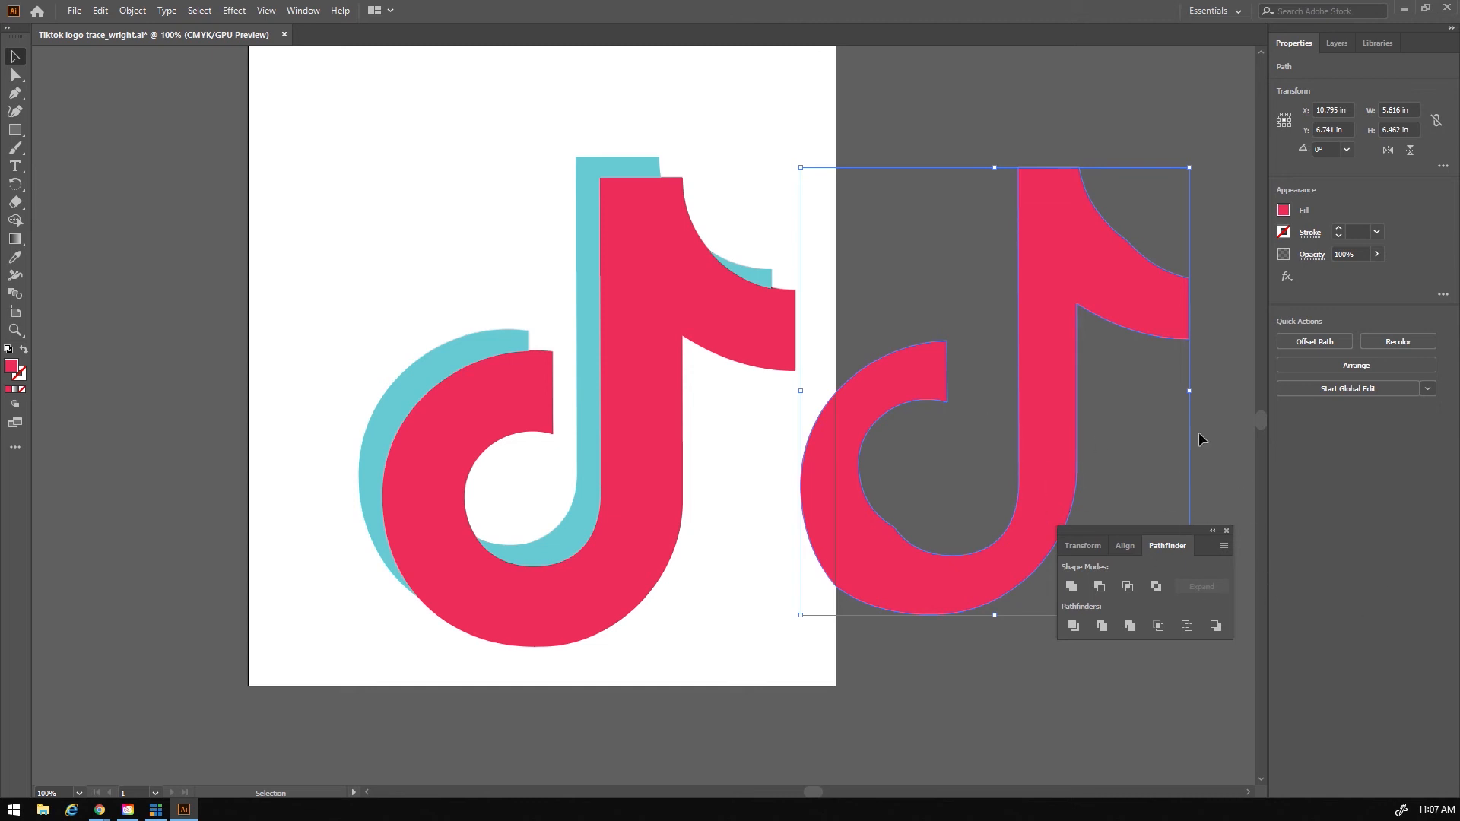
pyautogui.click(1284, 211)
pyautogui.click(1149, 265)
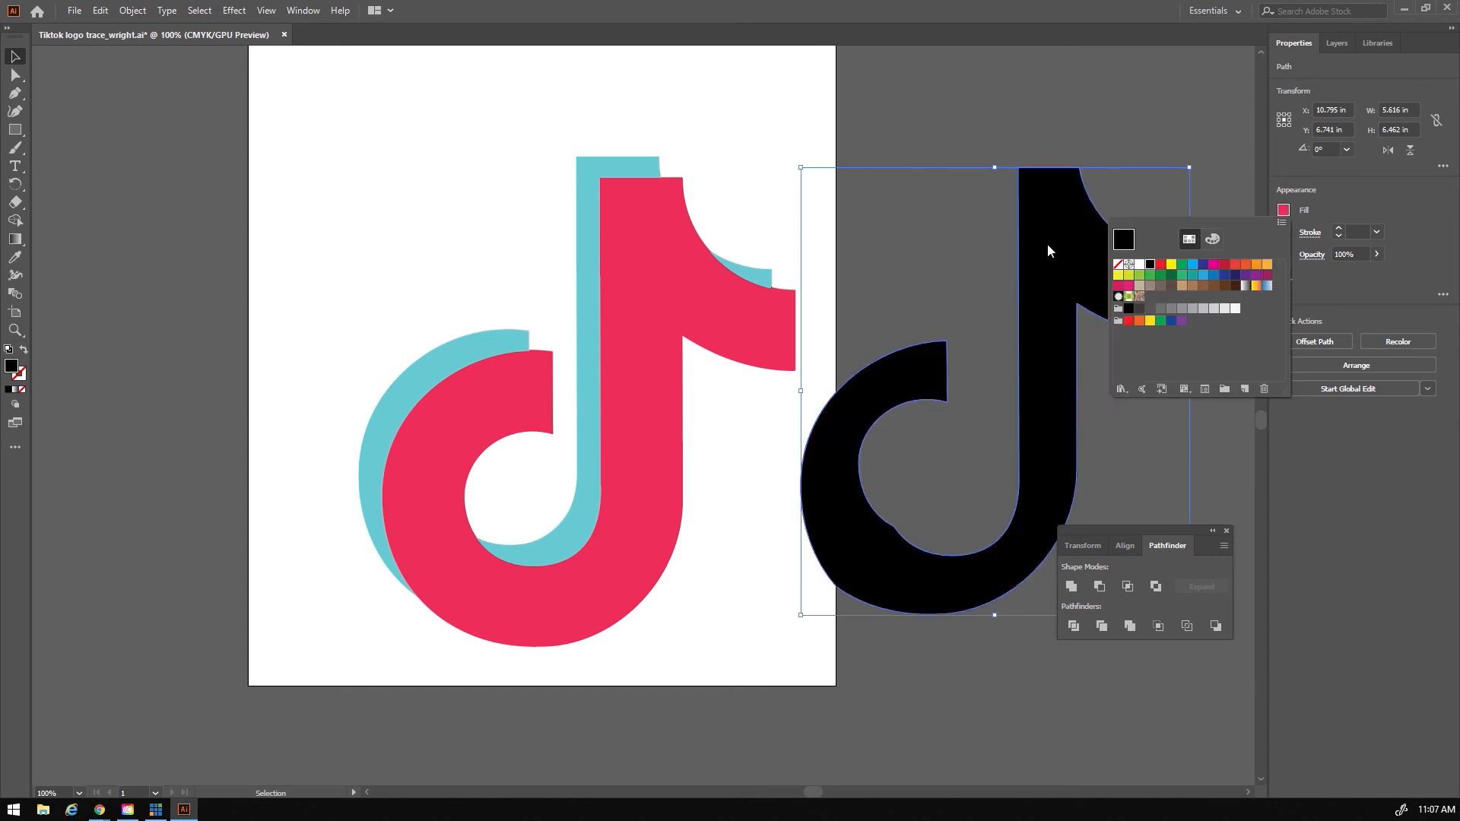
pyautogui.click(1065, 267)
pyautogui.moveTo(1035, 262); pyautogui.dragTo(635, 267)
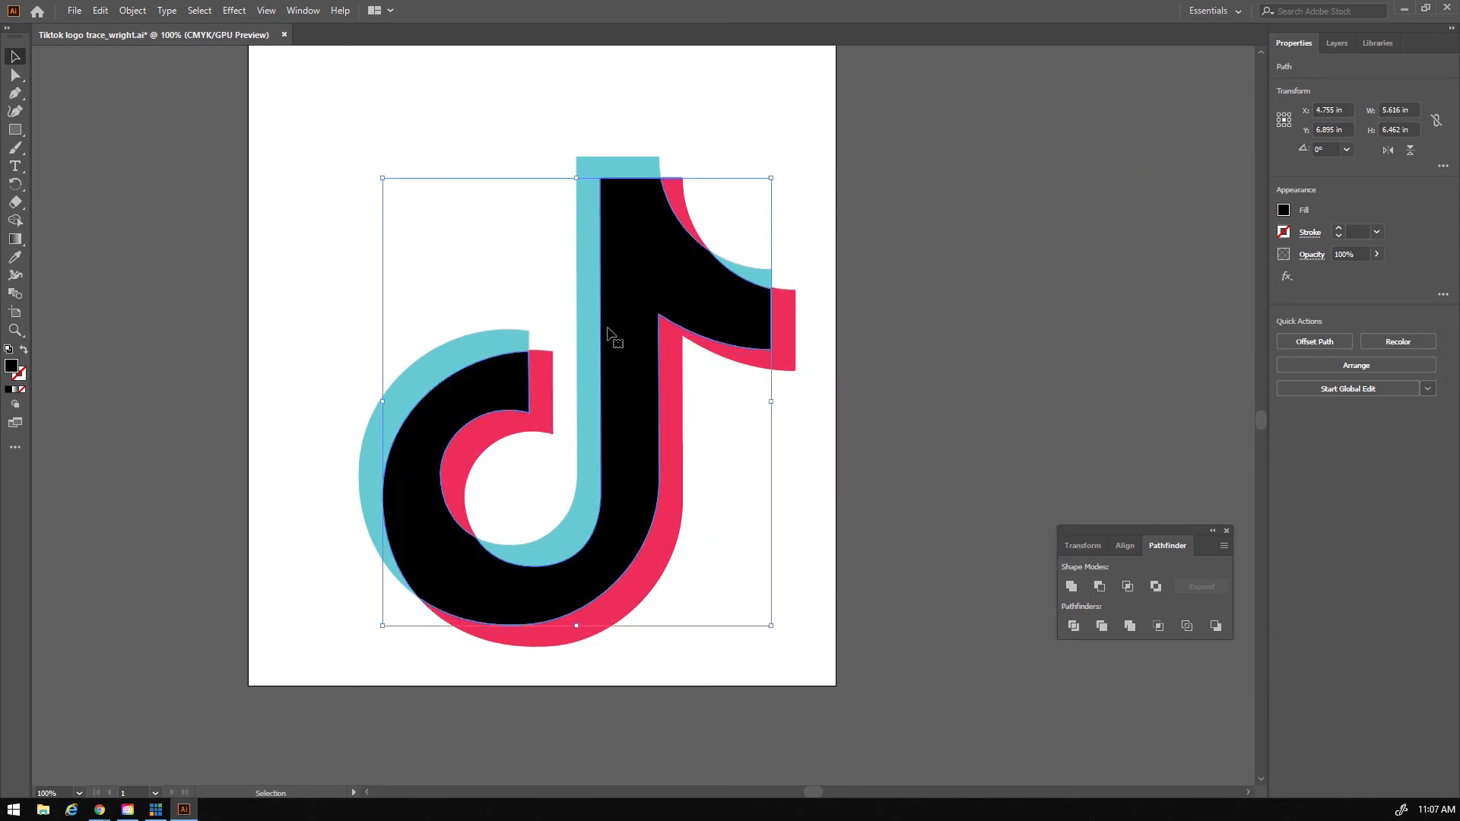
pyautogui.click(953, 293)
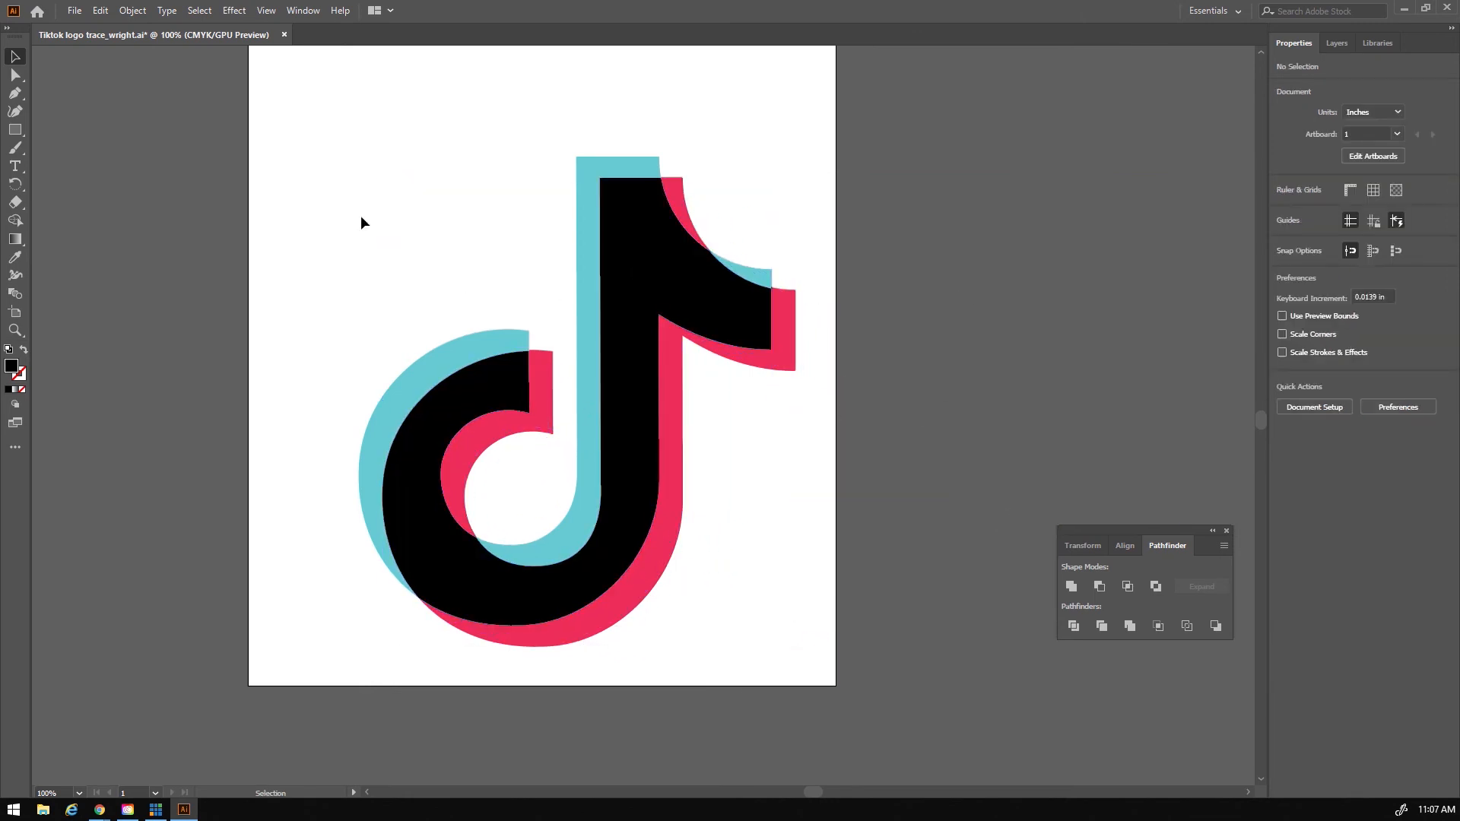
# Step: Move the teal, red and black shapes together off the original logo to the artboard's right edge
pyautogui.moveTo(251, 100); pyautogui.dragTo(888, 687)
pyautogui.moveTo(627, 391); pyautogui.dragTo(1075, 388)
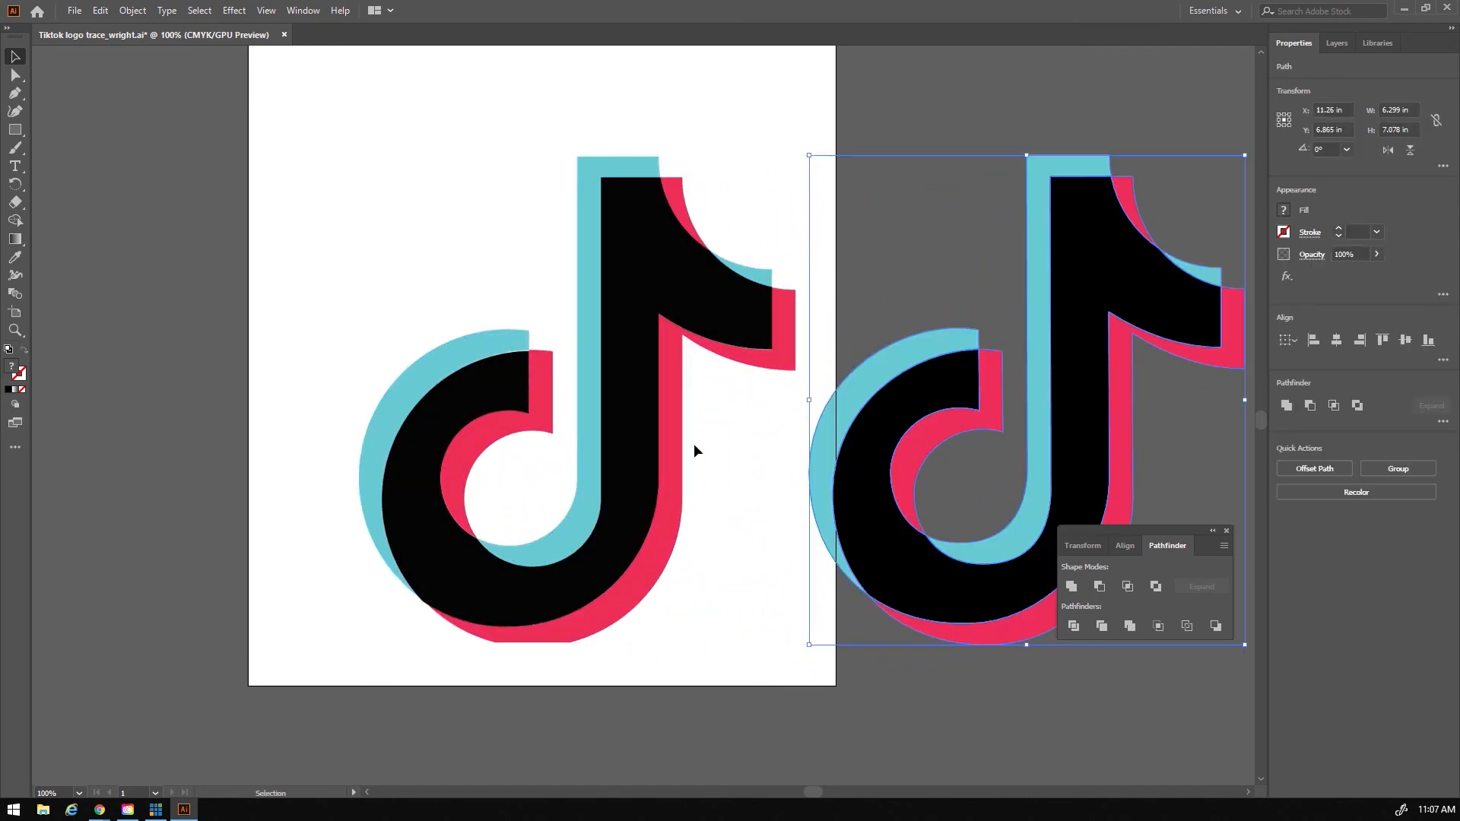
pyautogui.moveTo(1073, 475); pyautogui.dragTo(1068, 506)
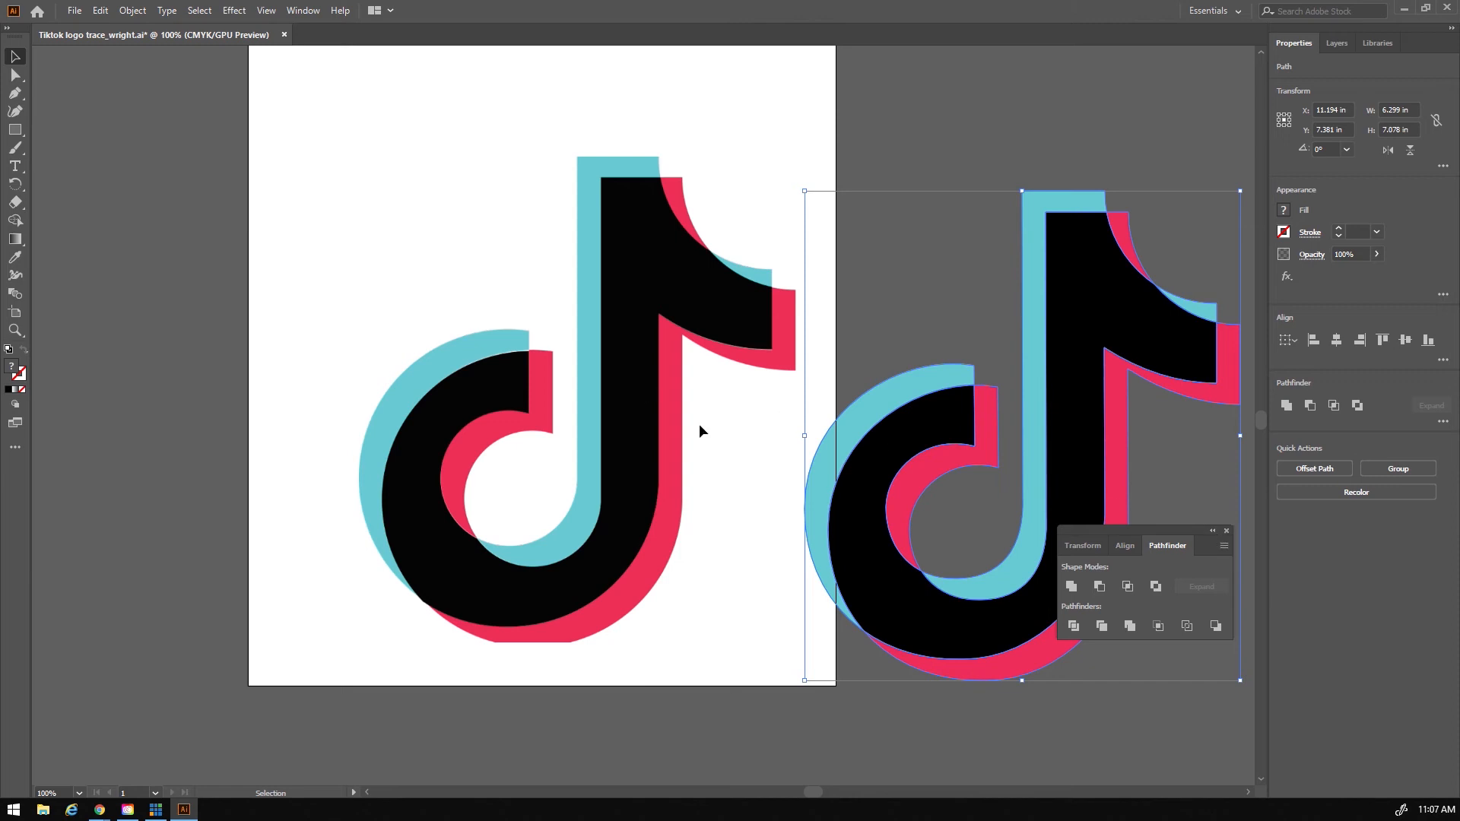
pyautogui.moveTo(1088, 358); pyautogui.dragTo(1047, 341)
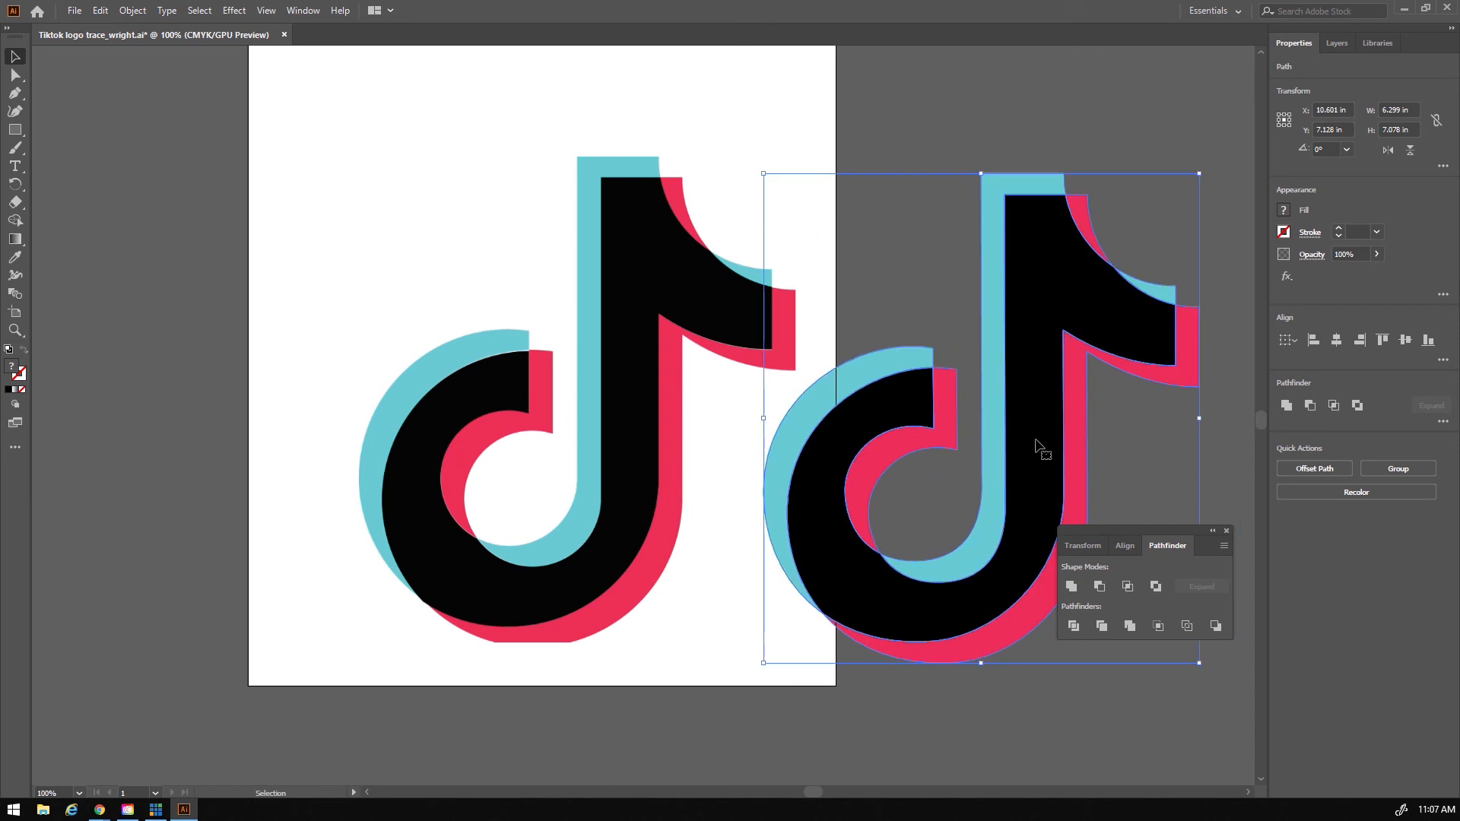
# Step: Group the teal, red and black shapes and shift the group slightly down and right
pyautogui.rightClick(1034, 315)
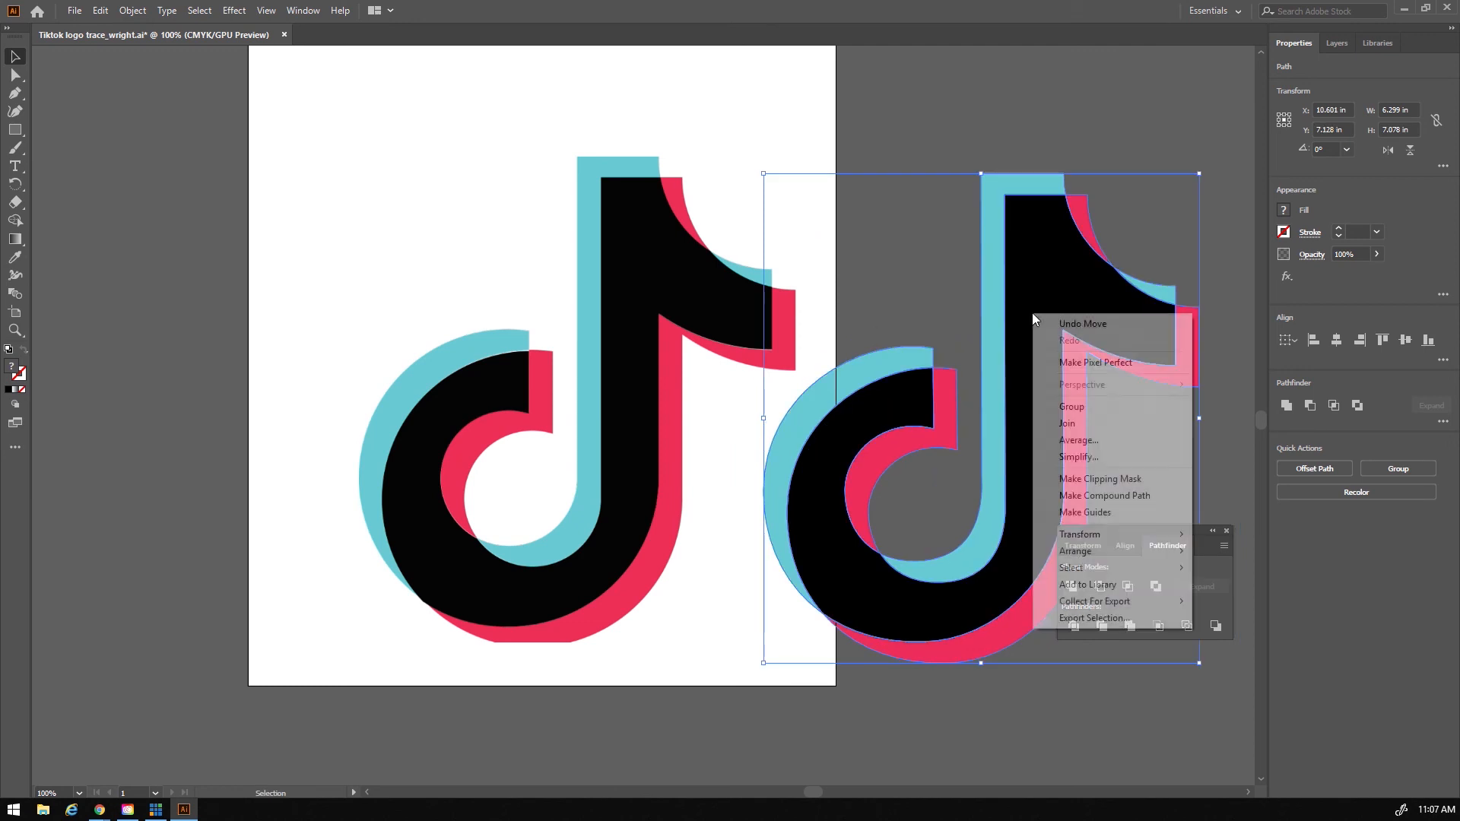
pyautogui.click(1075, 412)
pyautogui.click(996, 117)
pyautogui.moveTo(1037, 300); pyautogui.dragTo(1082, 322)
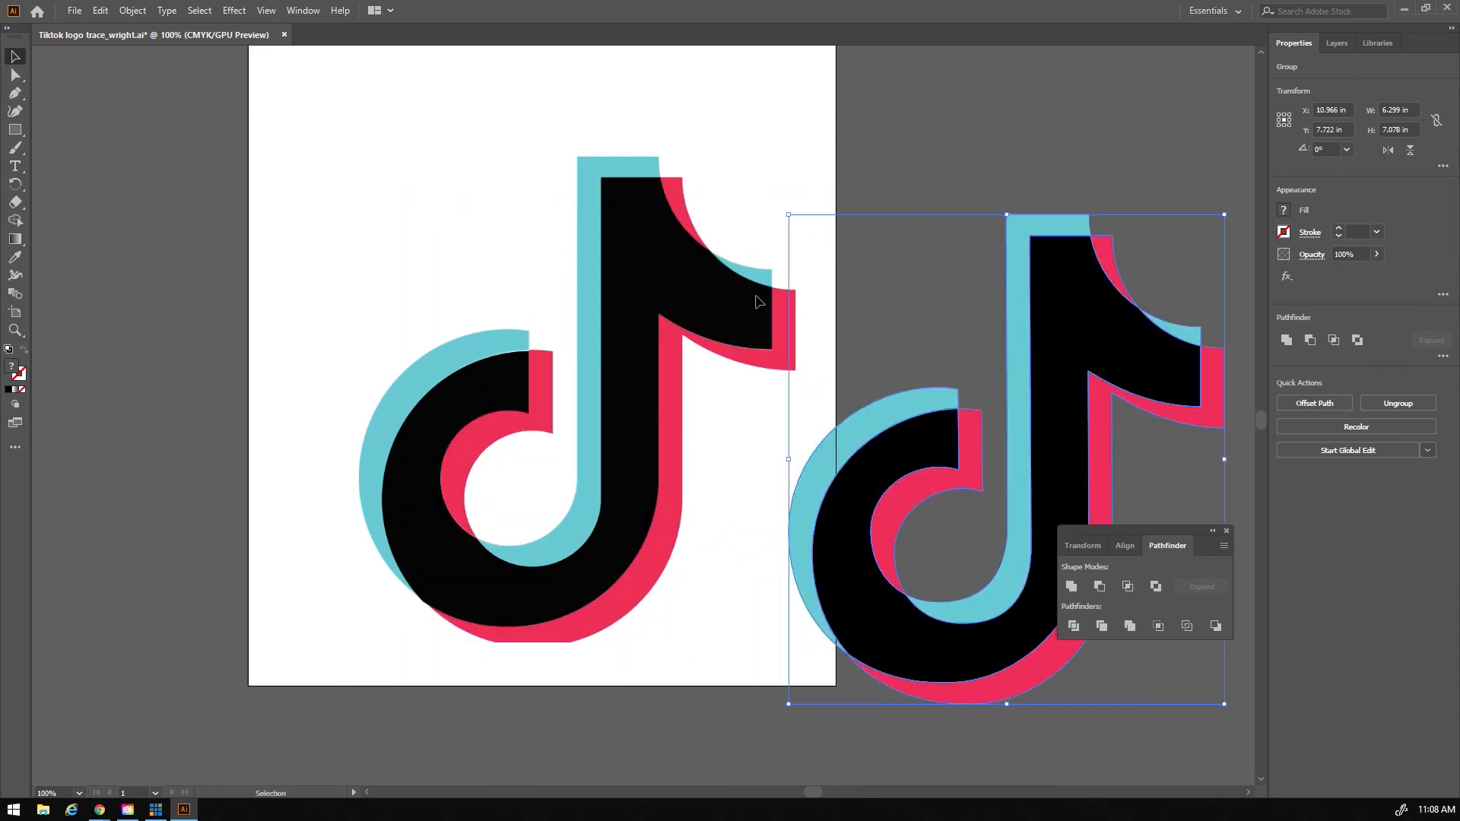
# Step: Unlock the linked original logo image and move it up and left on the artboard
pyautogui.click(1324, 47)
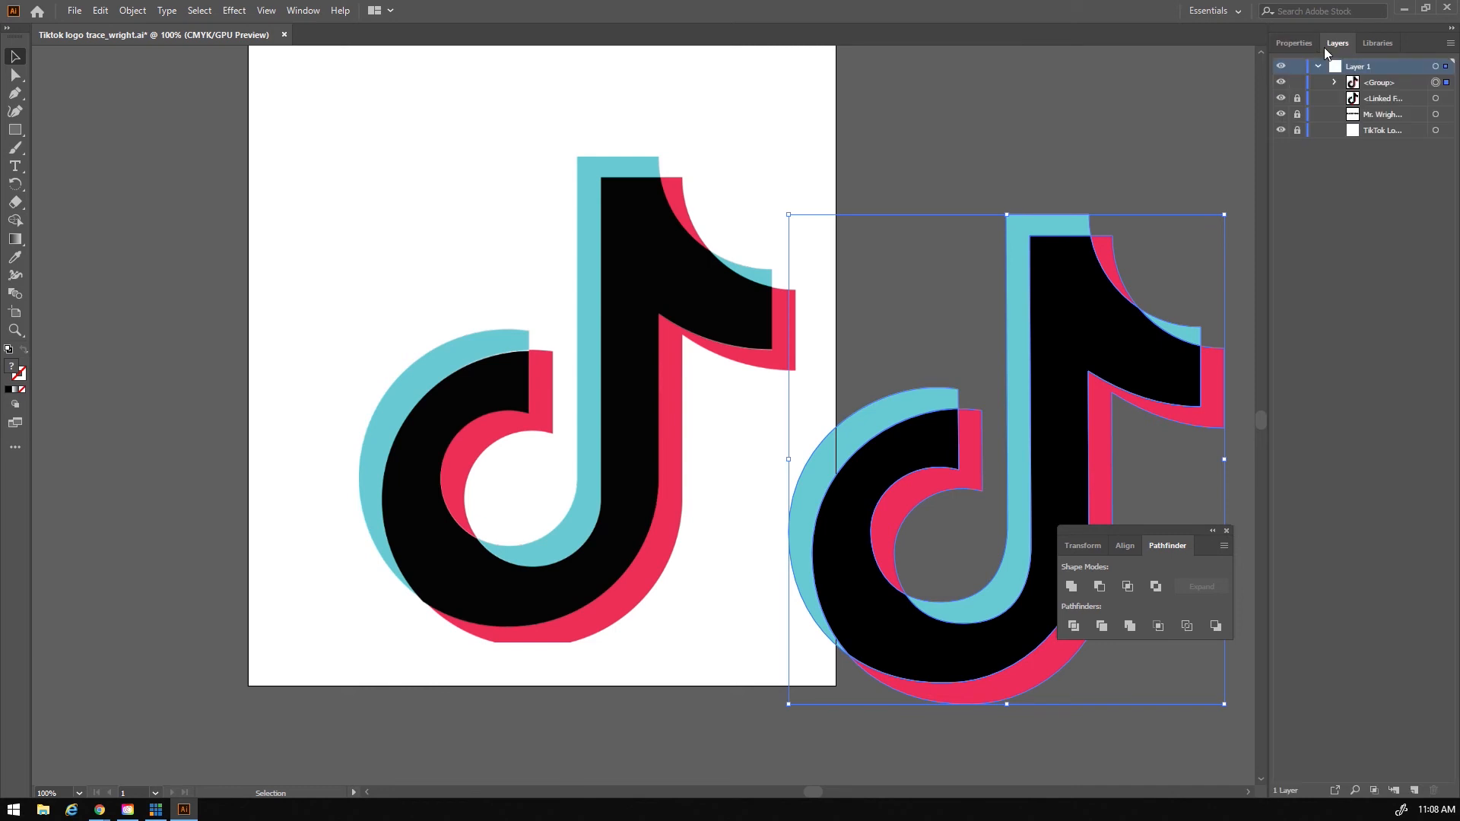
pyautogui.click(1297, 99)
pyautogui.click(743, 317)
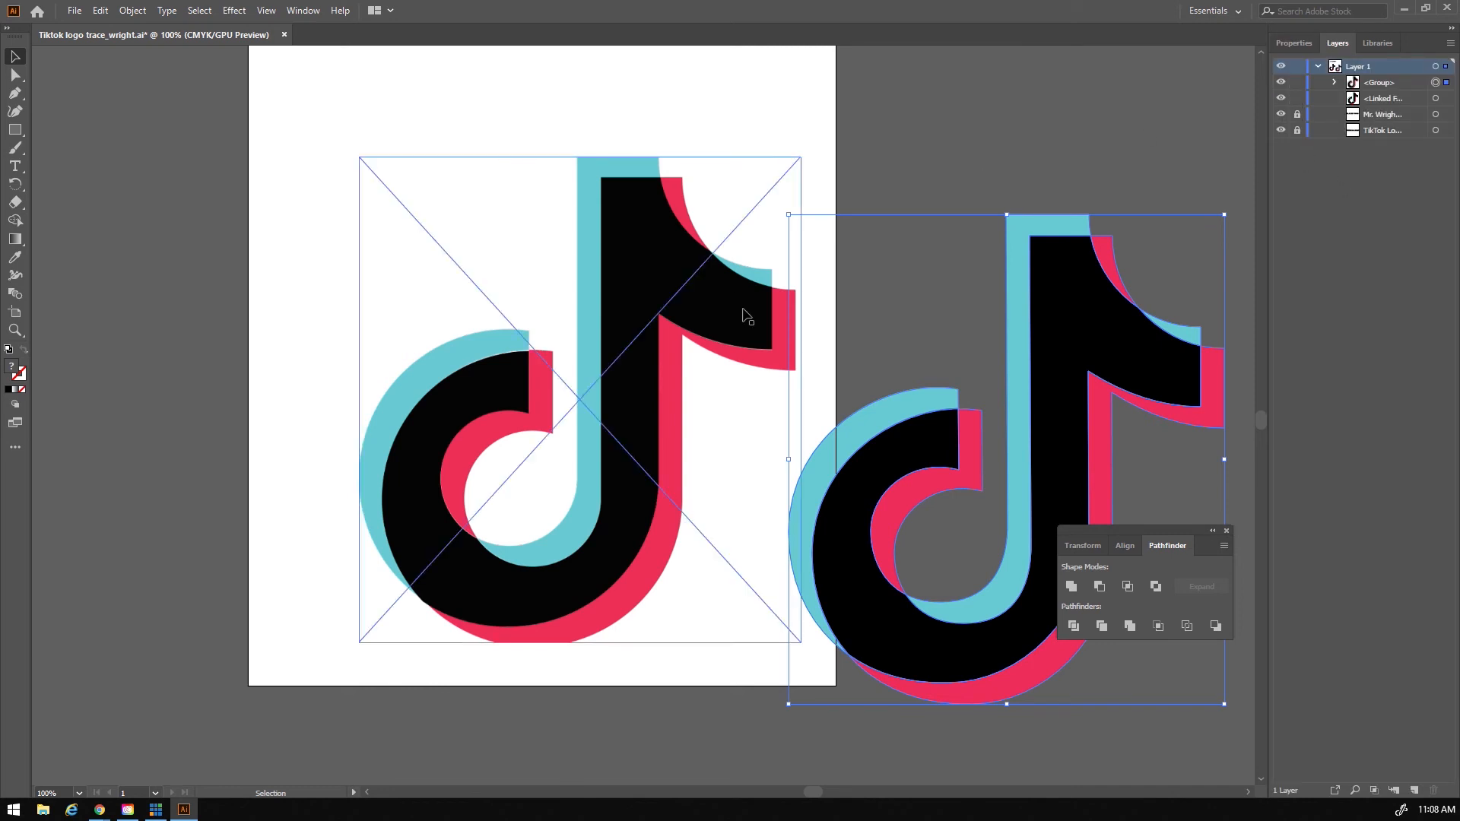
pyautogui.moveTo(642, 407); pyautogui.dragTo(533, 224)
# Step: Scale the original logo image down to less than half its size and place it at the page's upper left below the title
pyautogui.scroll(3, 557, 297)
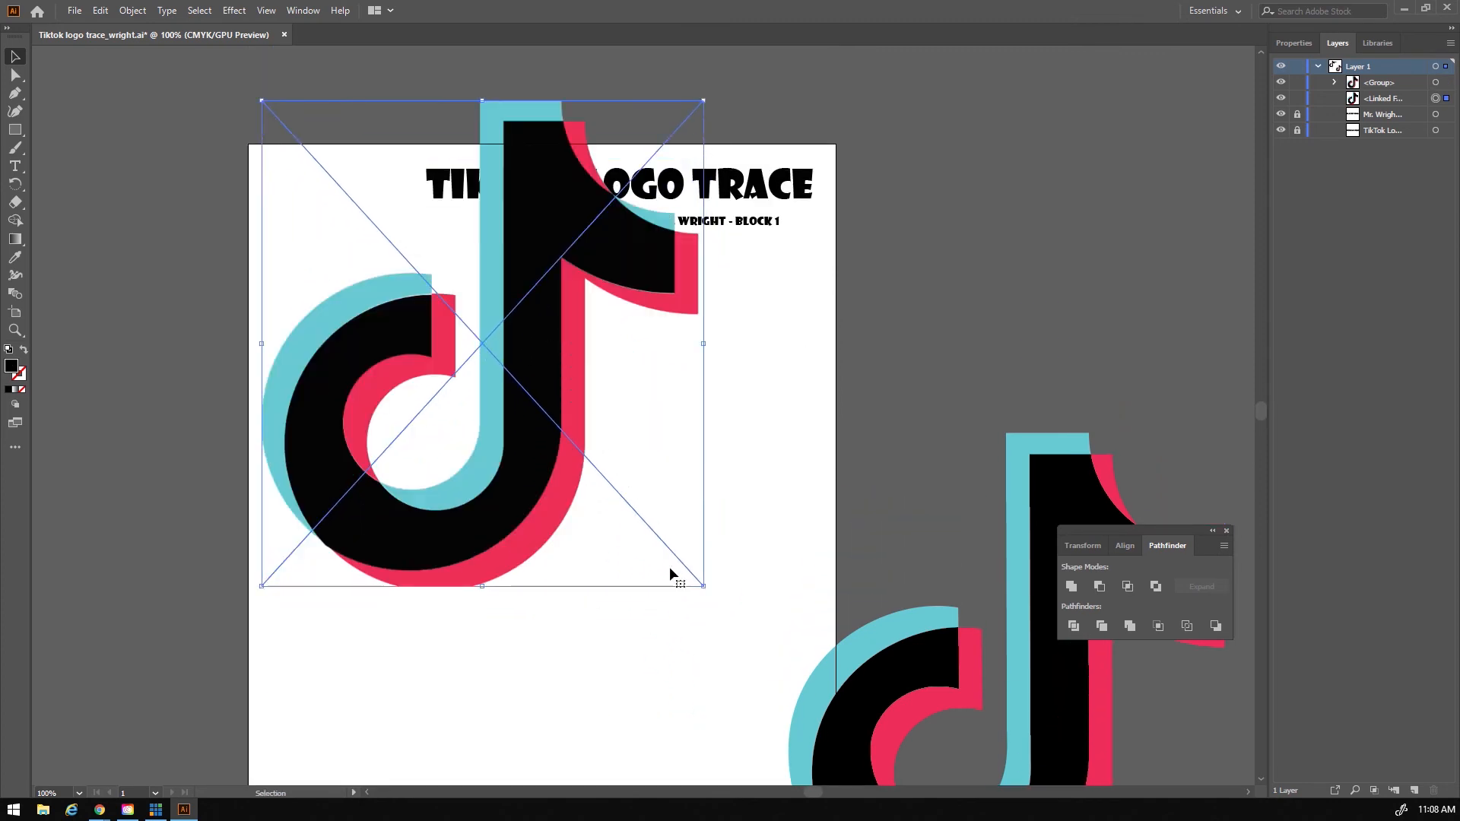
pyautogui.moveTo(700, 586); pyautogui.dragTo(481, 352)
pyautogui.moveTo(422, 258); pyautogui.dragTo(473, 378)
pyautogui.moveTo(531, 467); pyautogui.dragTo(505, 440)
pyautogui.moveTo(432, 356); pyautogui.dragTo(425, 364)
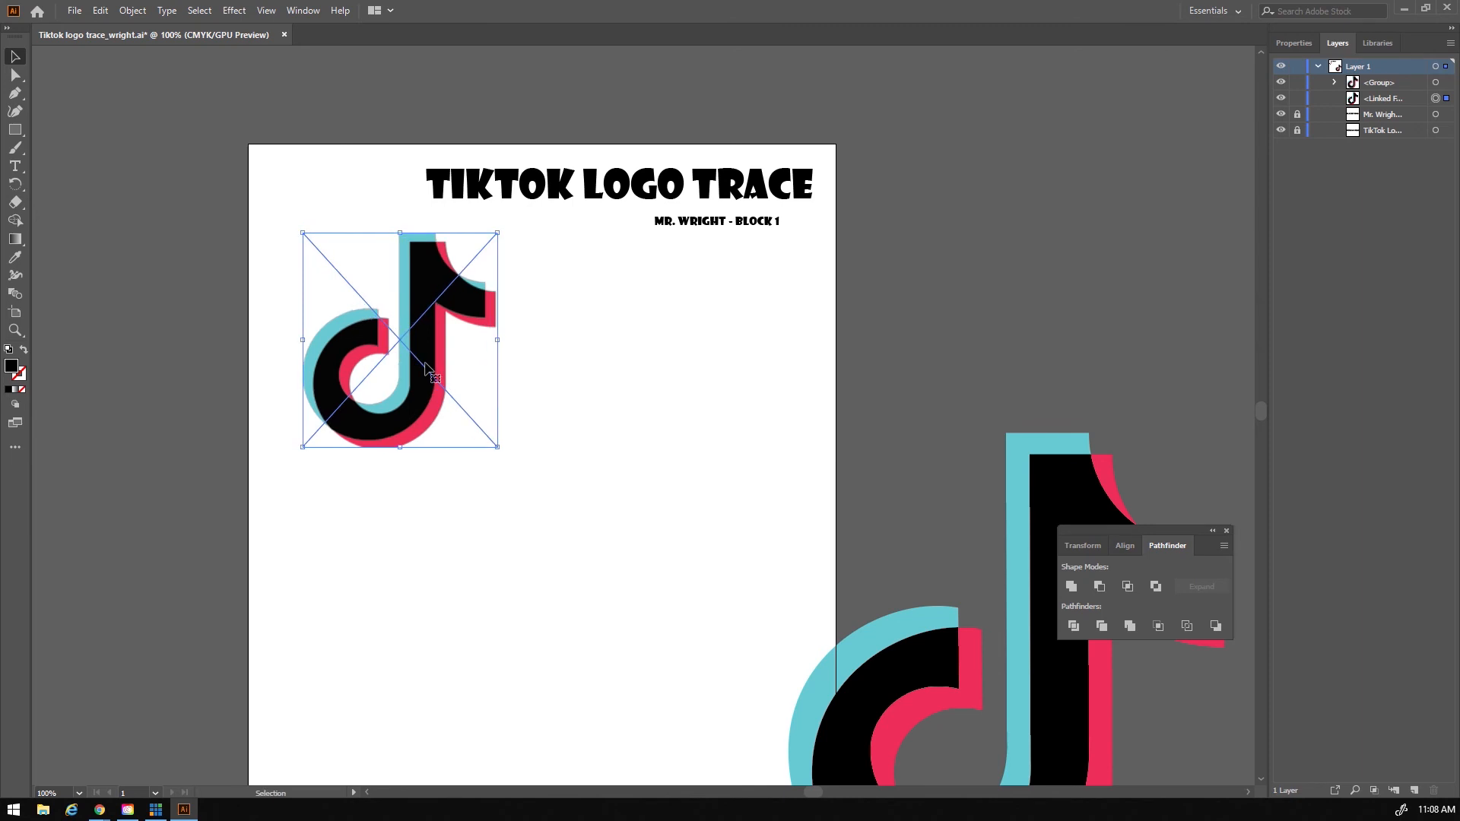
# Step: Move the grouped traced logo onto the lower part of the artboard, below the small original
pyautogui.scroll(-2, 978, 540)
pyautogui.scroll(-2, 978, 535)
pyautogui.moveTo(1060, 451); pyautogui.dragTo(651, 397)
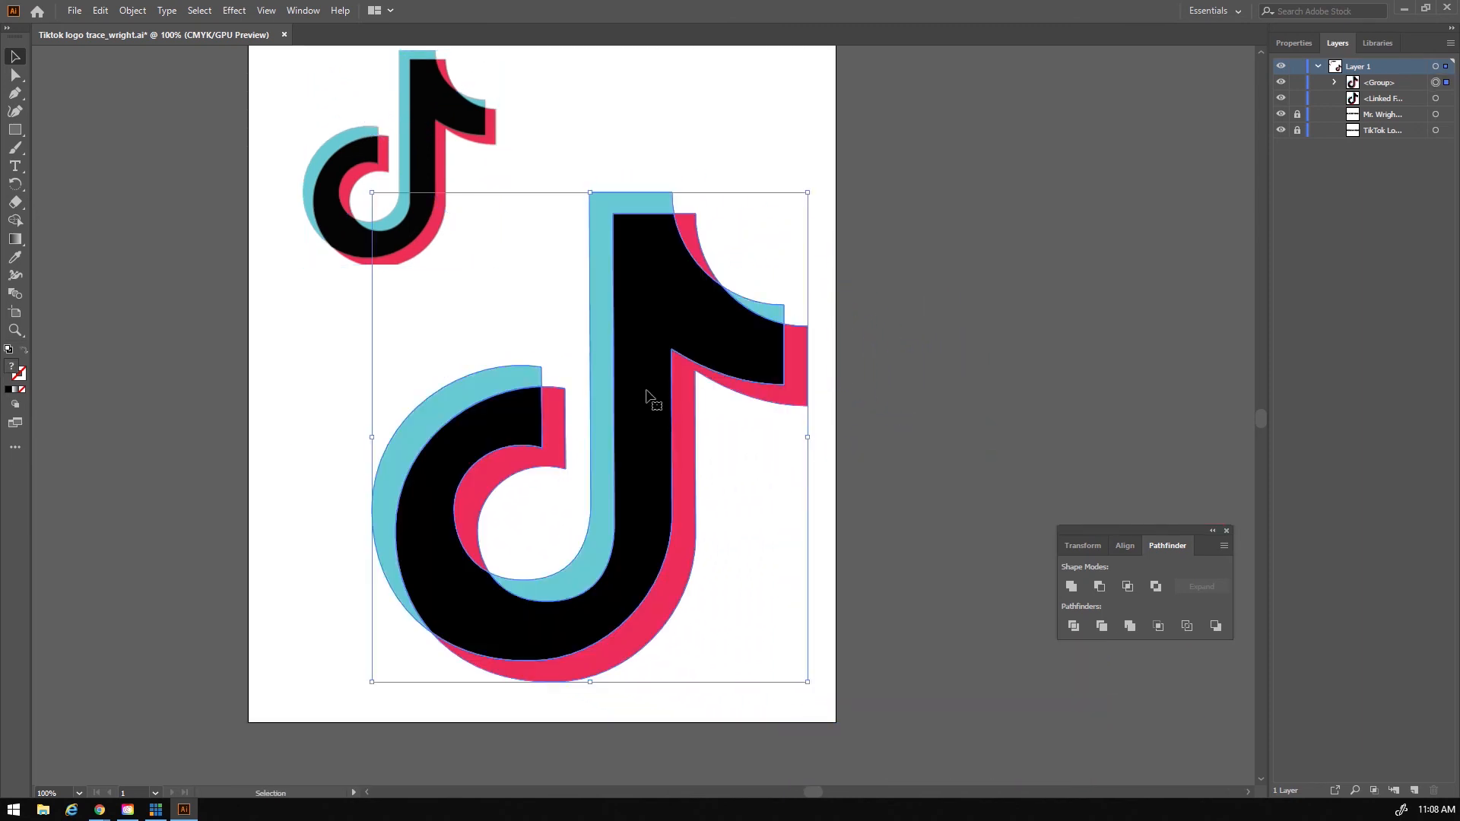
# Step: Add the text label "Original" at the upper left of the small original logo
pyautogui.scroll(2, 582, 344)
pyautogui.scroll(2, 582, 345)
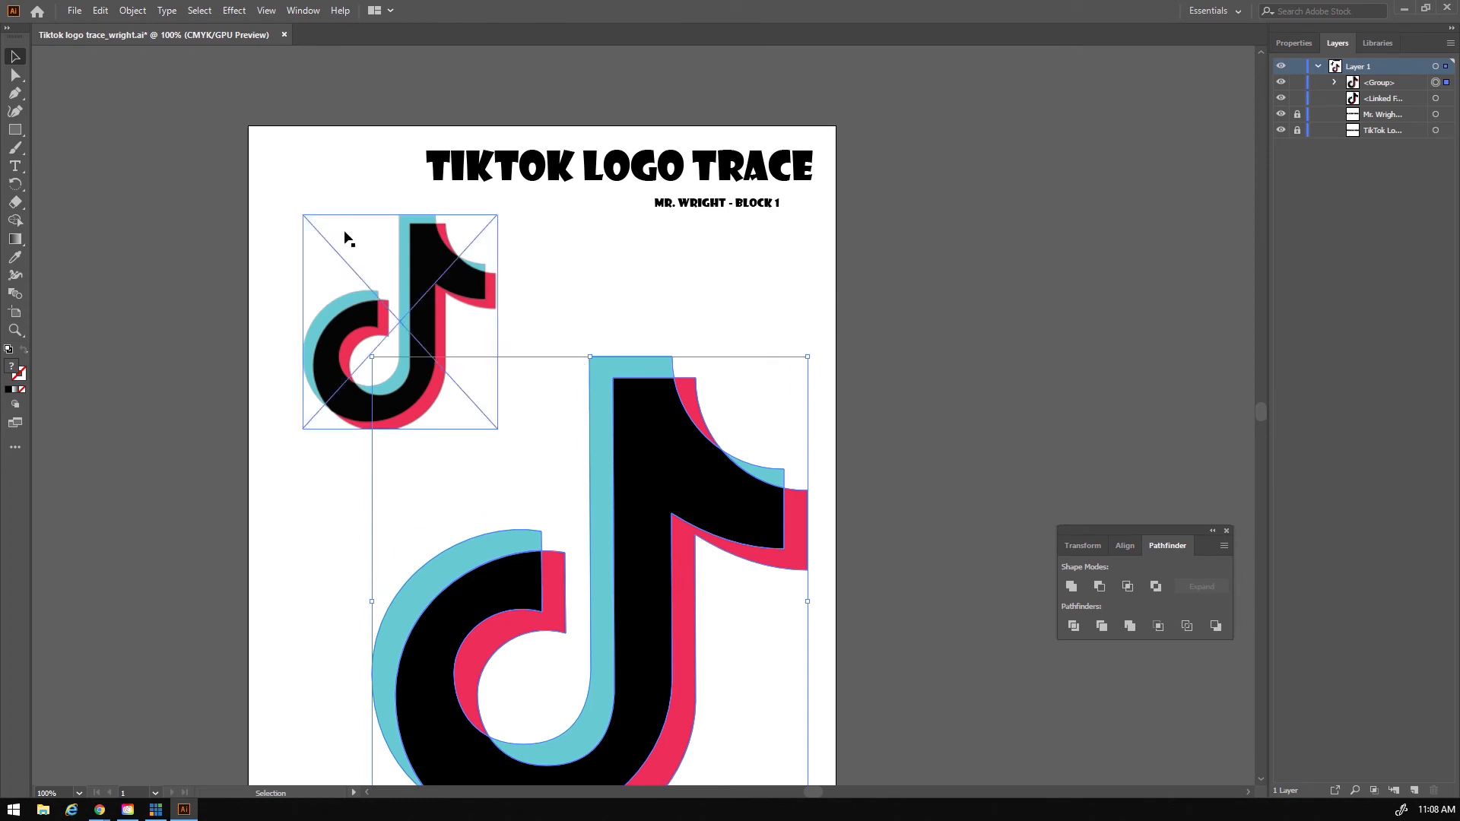
pyautogui.click(15, 165)
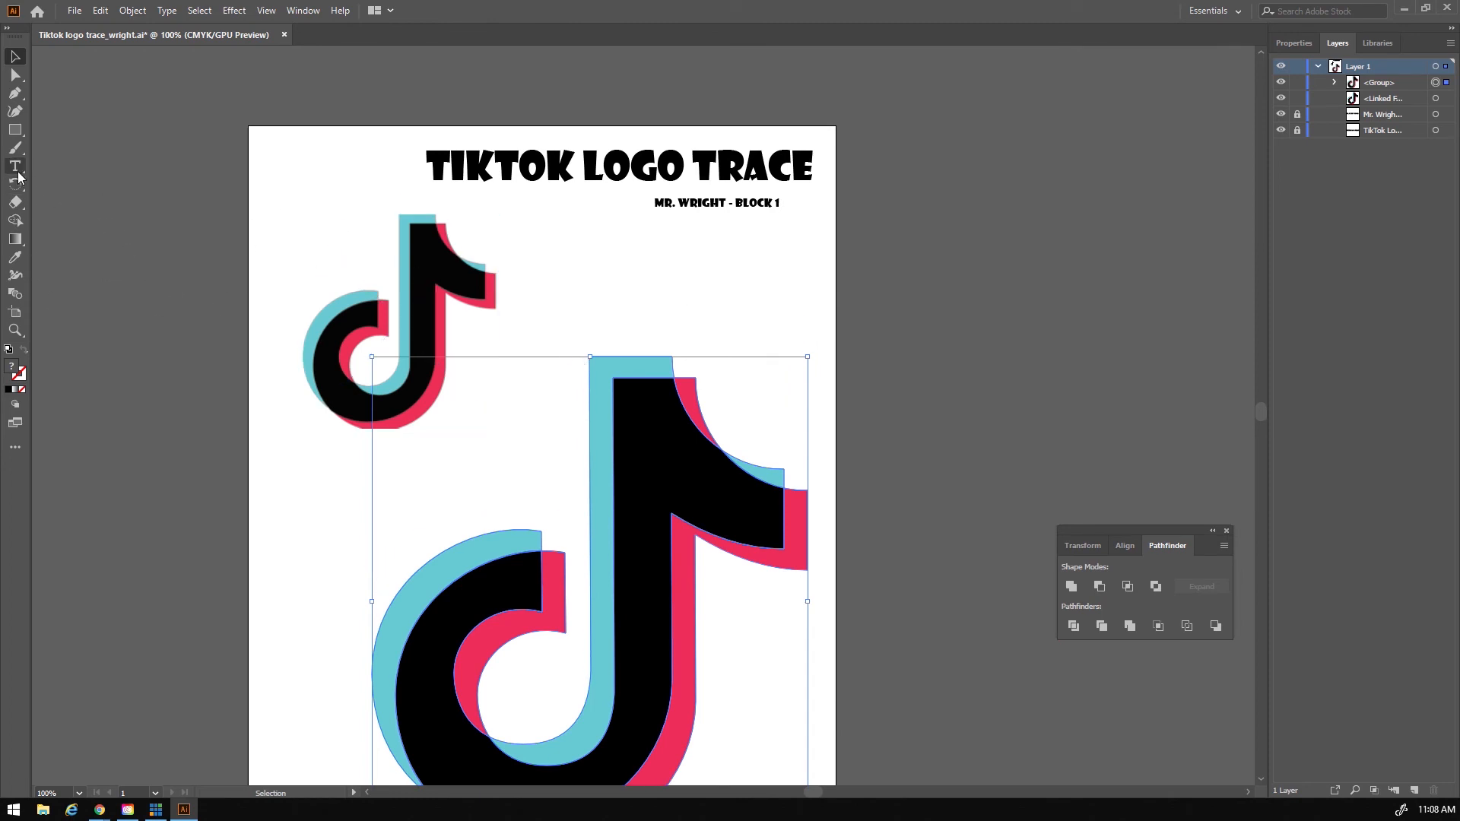
pyautogui.click(288, 247)
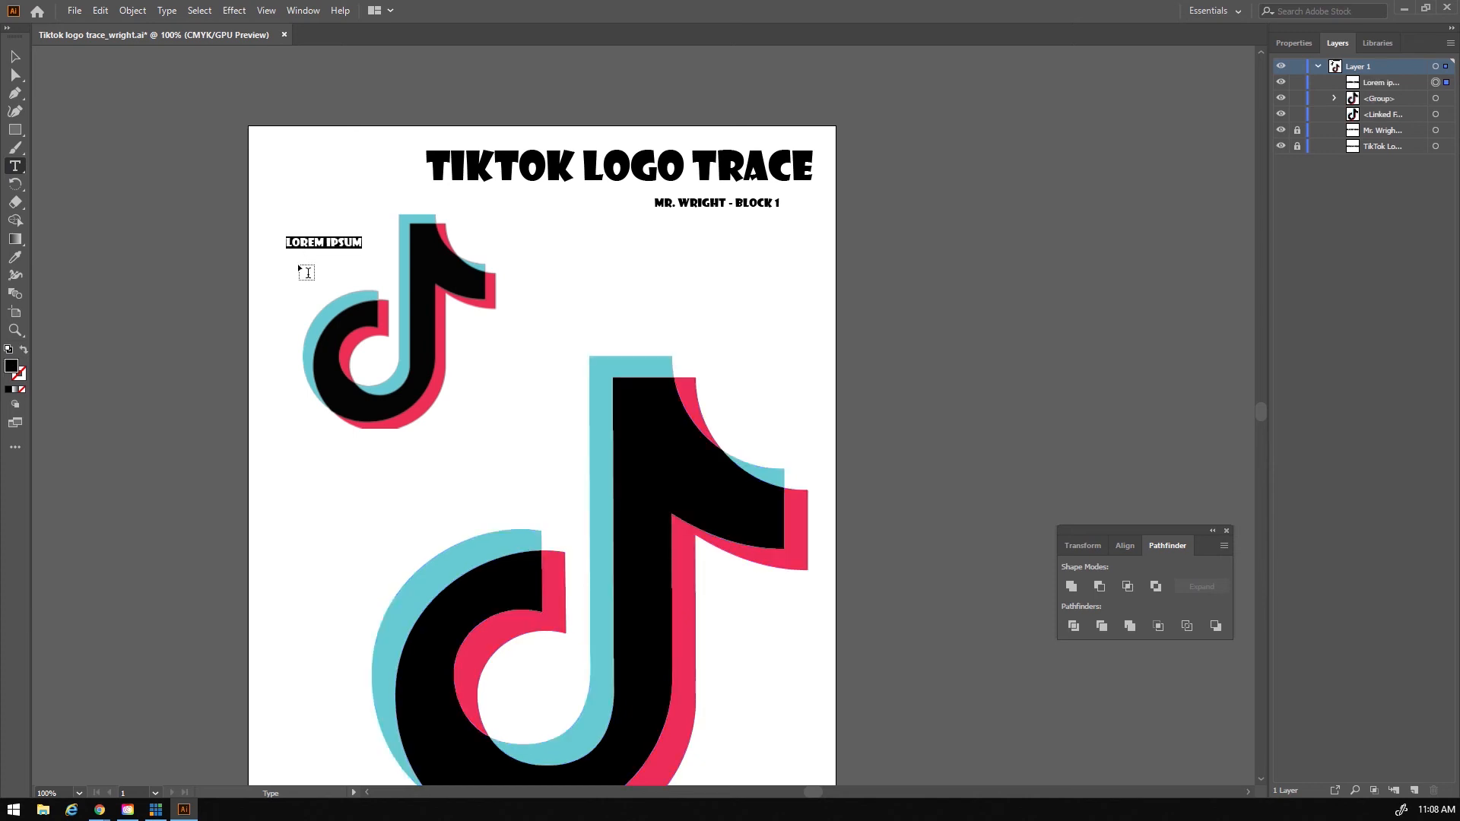
pyautogui.write('o')
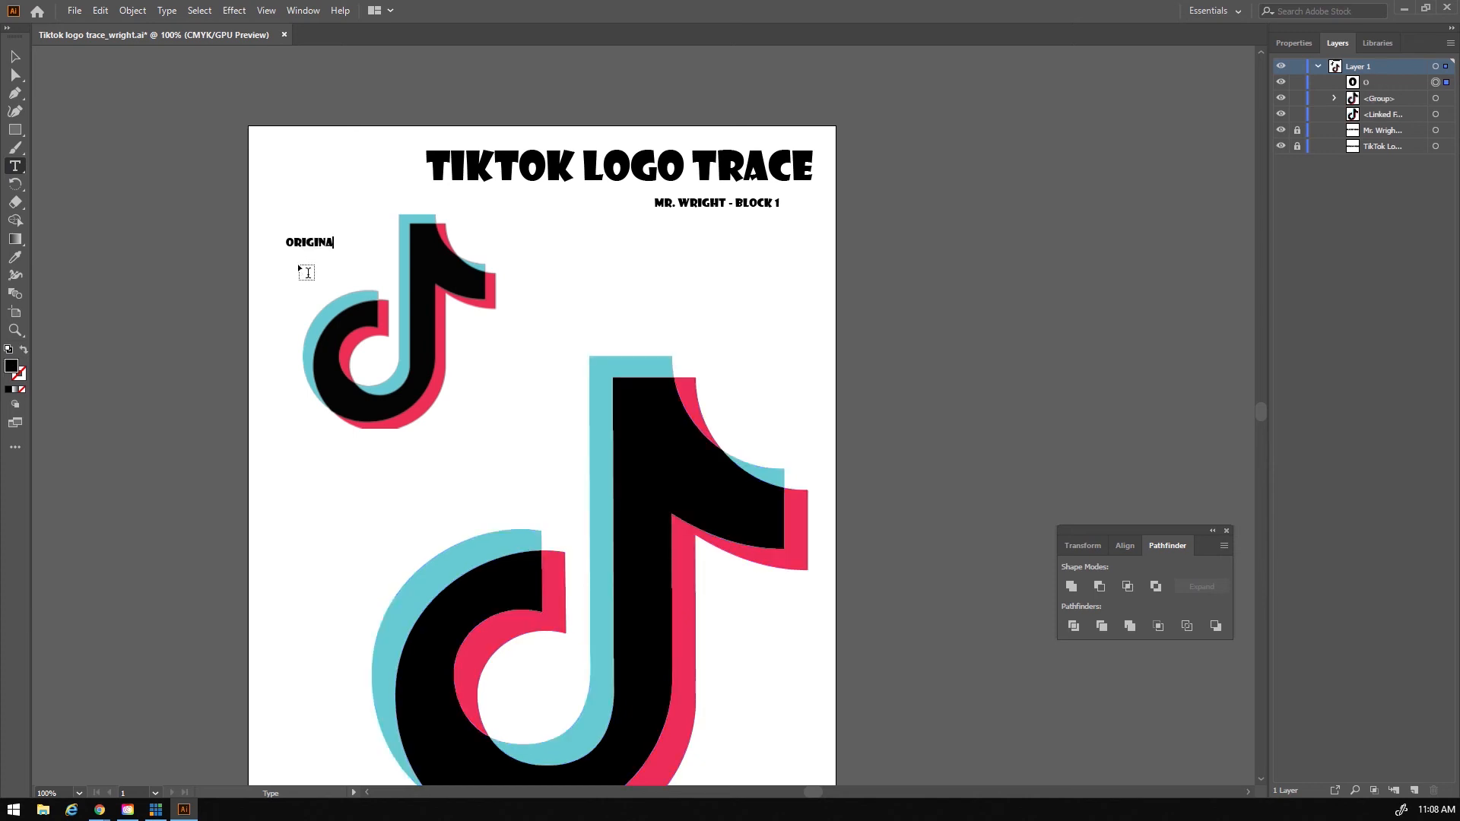
pyautogui.press('Escape')
# Step: Add the text label "Traced Copy" above the large logo's curved end and shift it slightly right
pyautogui.click(418, 496)
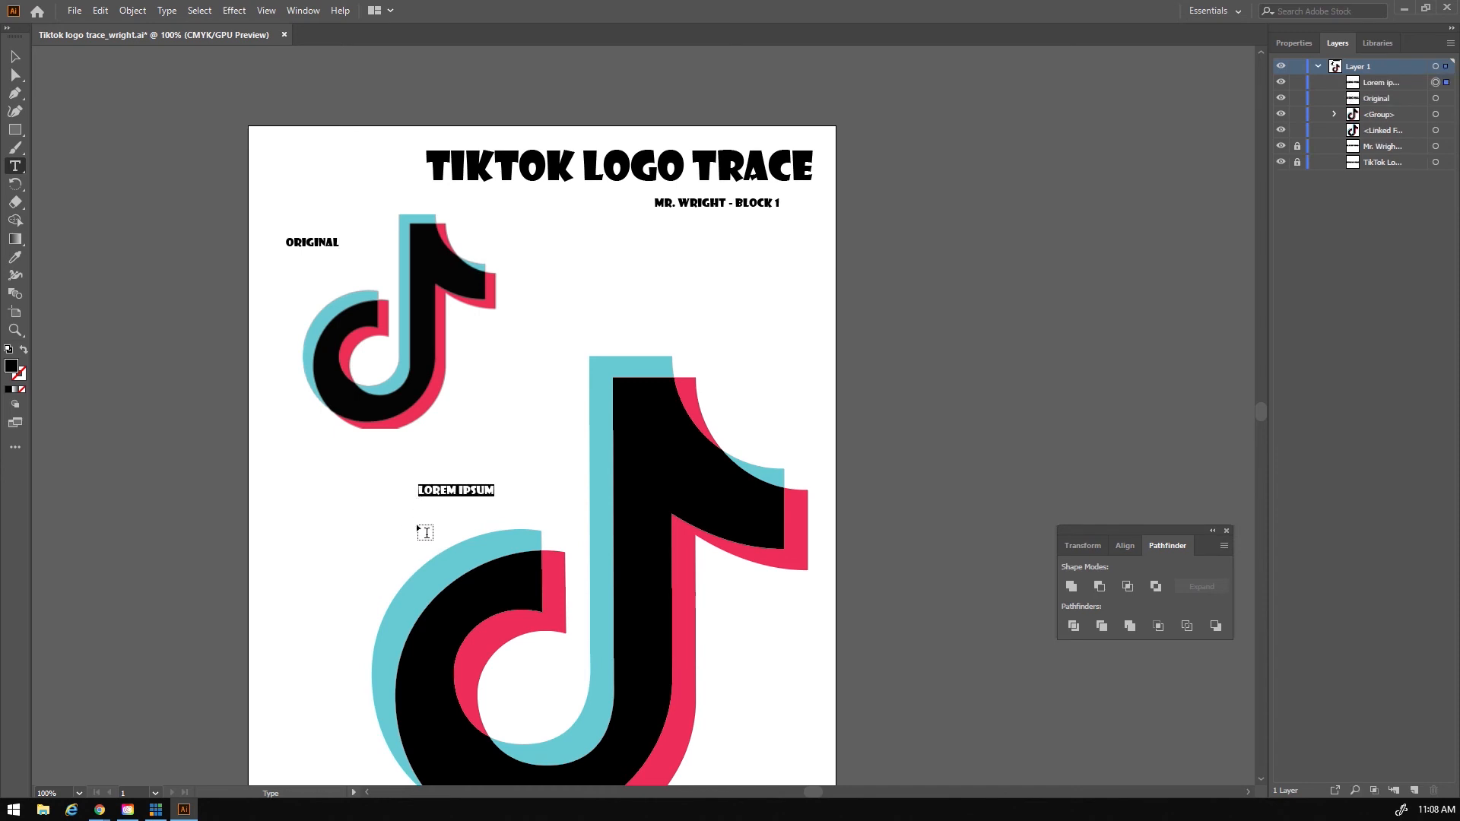
pyautogui.write('TRACED COPY')
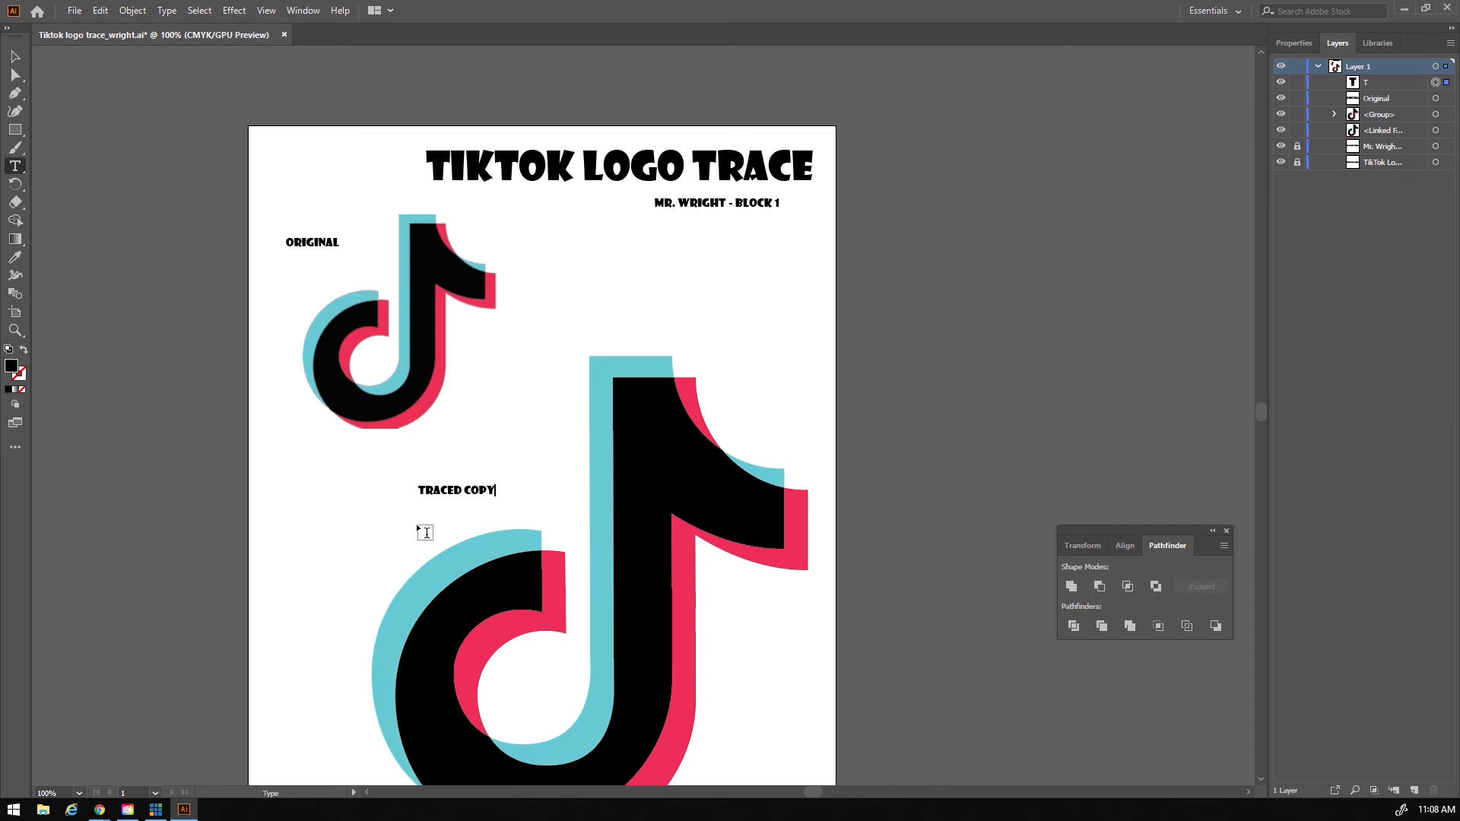
pyautogui.press('Escape')
pyautogui.moveTo(462, 498)
pyautogui.mouseDown()
pyautogui.moveTo(517, 493)
pyautogui.moveTo(505, 498)
pyautogui.mouseUp()
pyautogui.click(864, 482)
# Step: Fit the whole artboard in the window and select the grouped traced logo to review the finished page
pyautogui.scroll(-3, 777, 619)
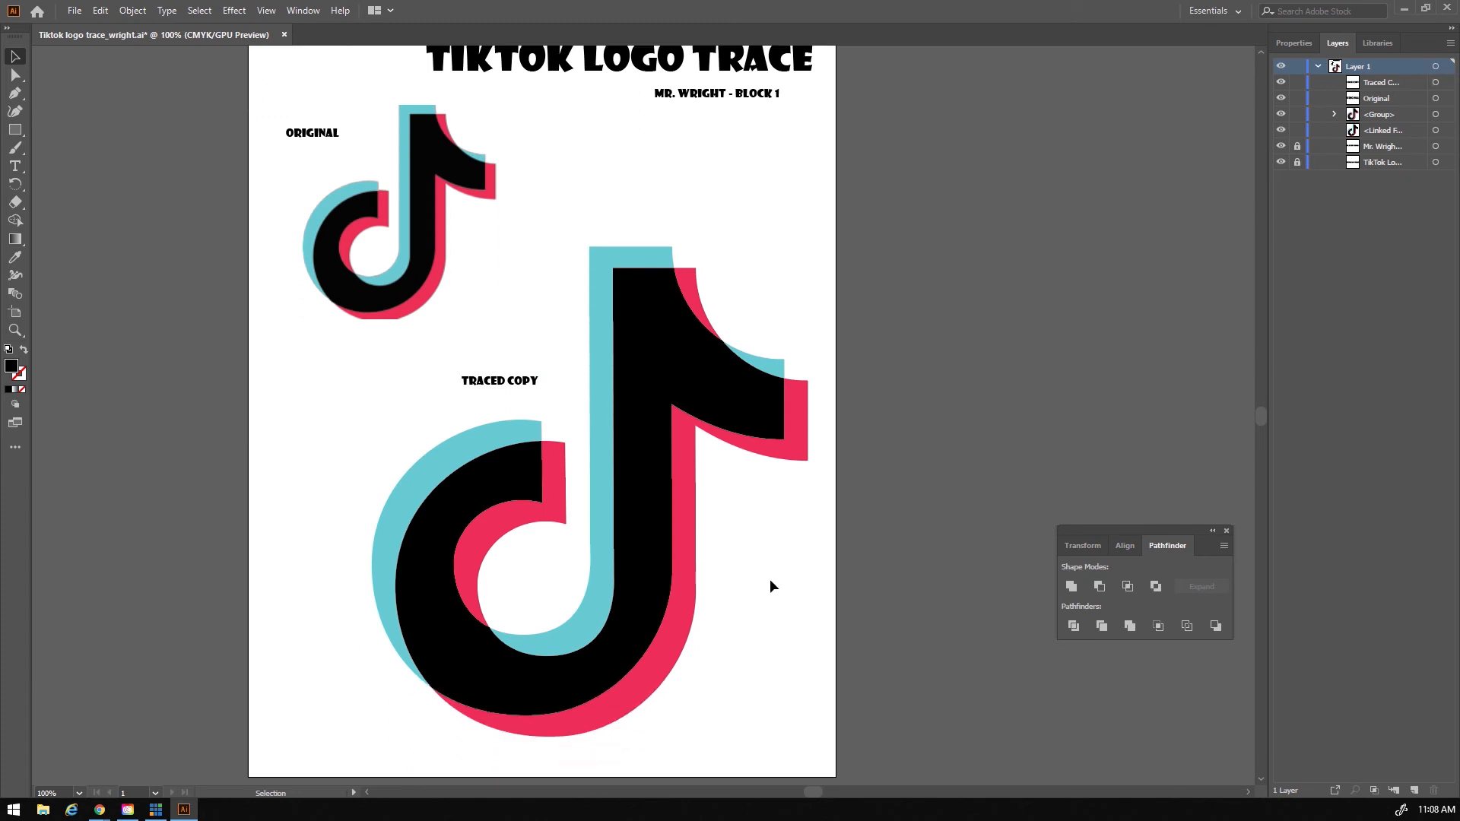
pyautogui.hotkey('ctrl', '0')
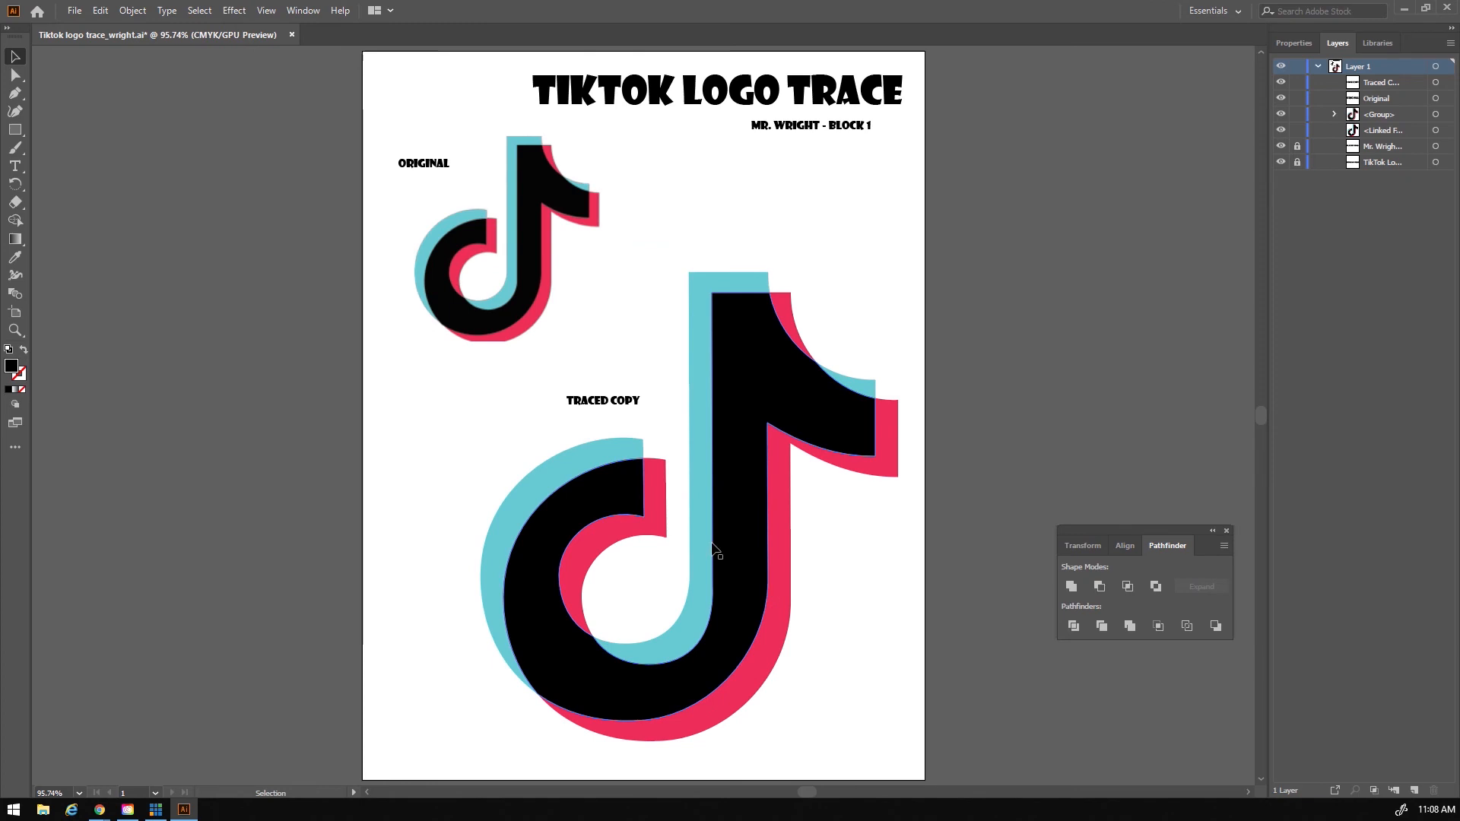
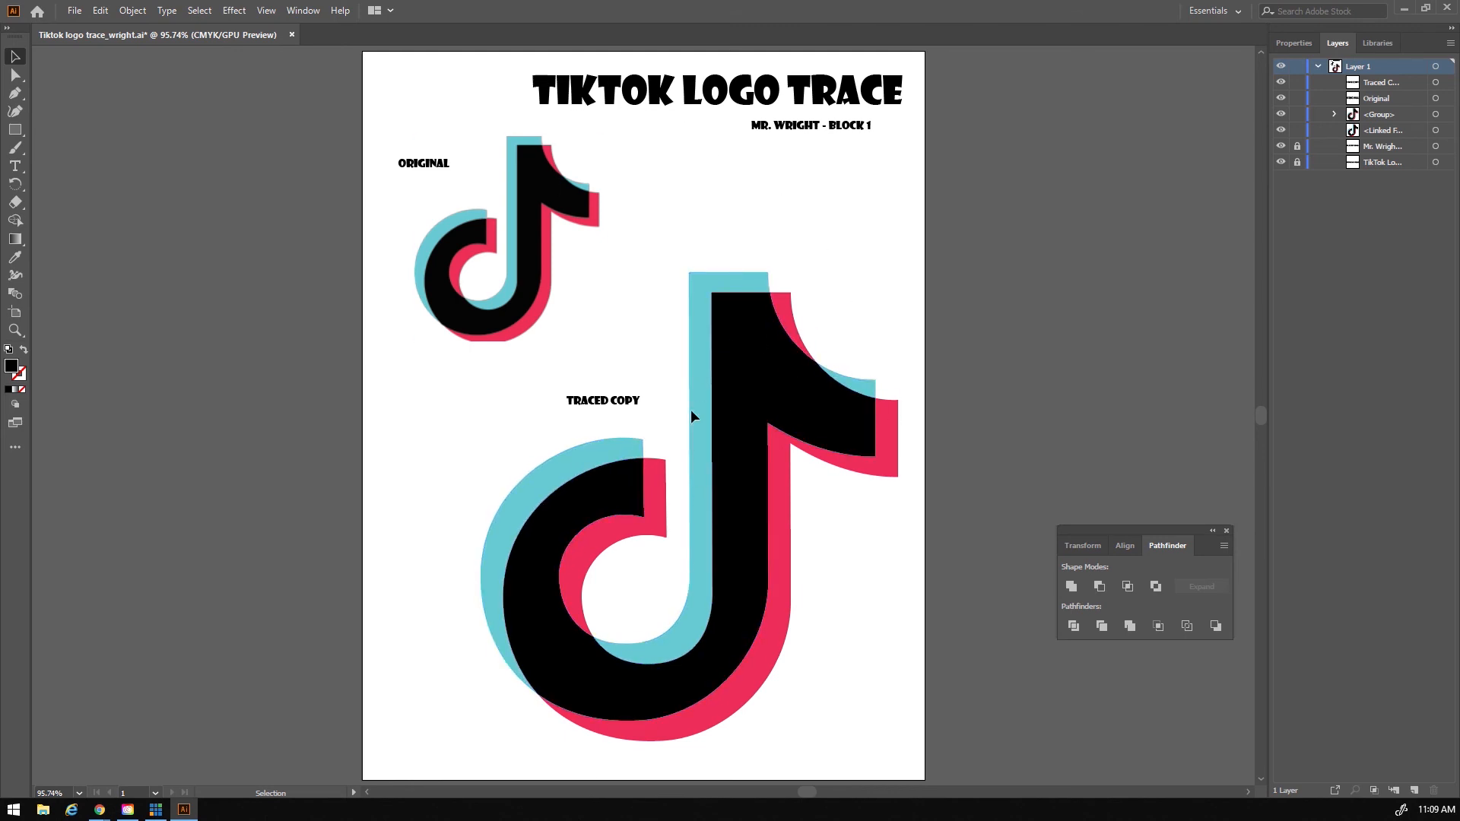
pyautogui.click(717, 295)
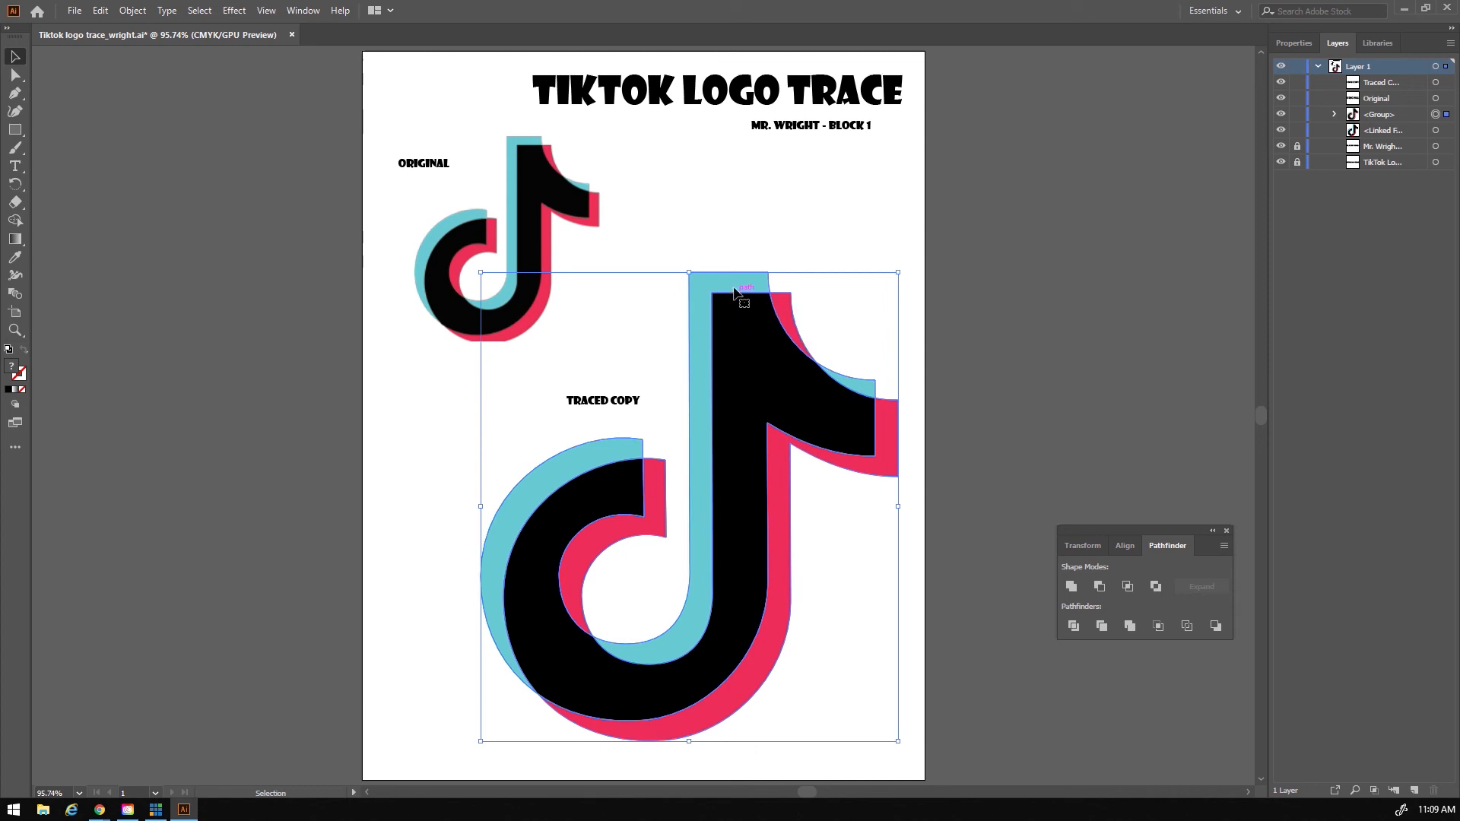
# Step: Ungroup the traced logo and select its teal shape separately to check the individual pieces
pyautogui.rightClick(735, 287)
pyautogui.click(768, 410)
pyautogui.click(839, 335)
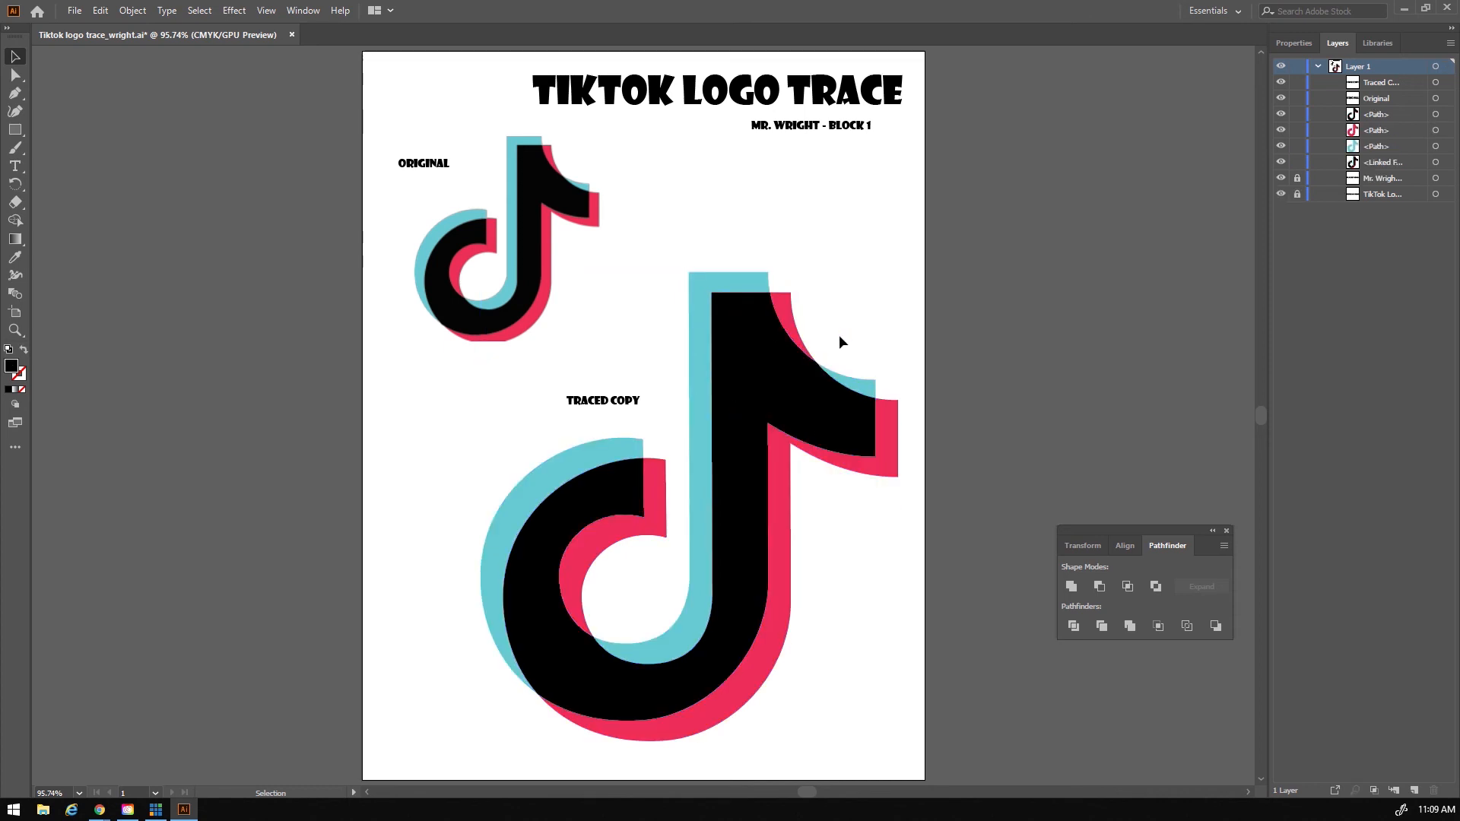
pyautogui.click(723, 285)
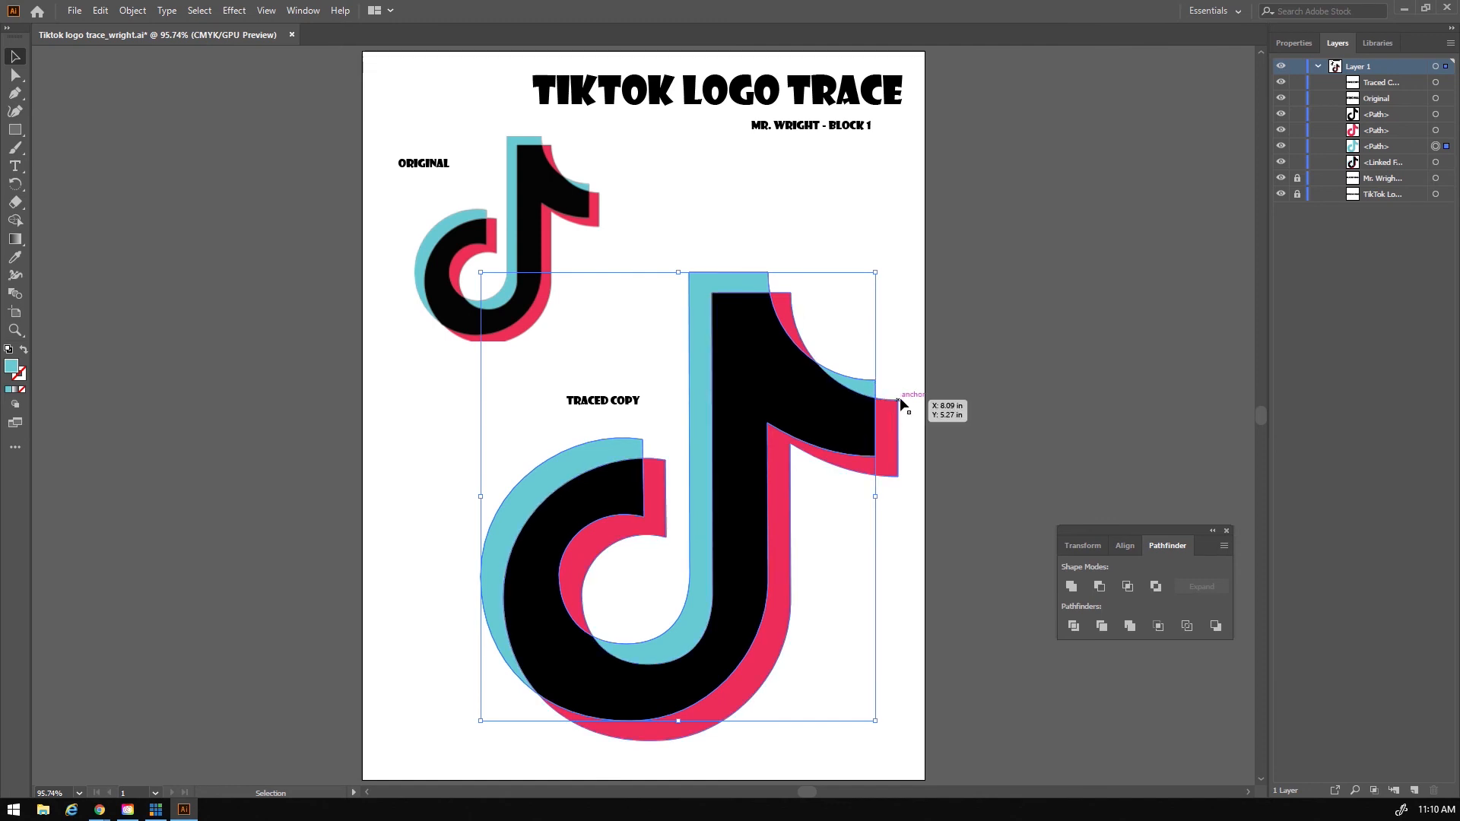
pyautogui.click(904, 346)
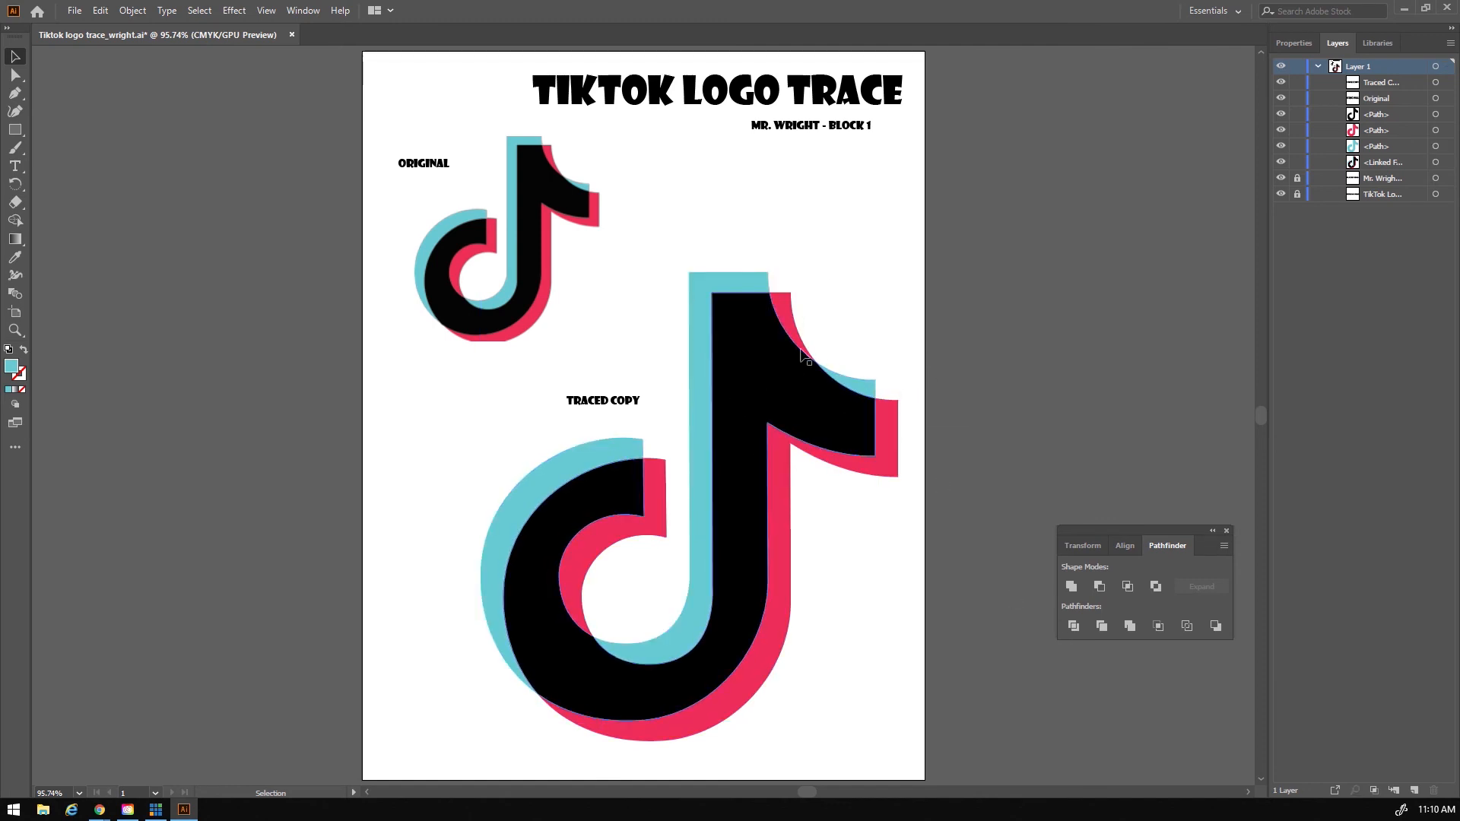
# Step: Group the black, red and teal shapes of the traced logo back together
pyautogui.moveTo(668, 248)
pyautogui.mouseDown()
pyautogui.moveTo(872, 483)
pyautogui.moveTo(911, 562)
pyautogui.mouseUp()
pyautogui.rightClick(787, 402)
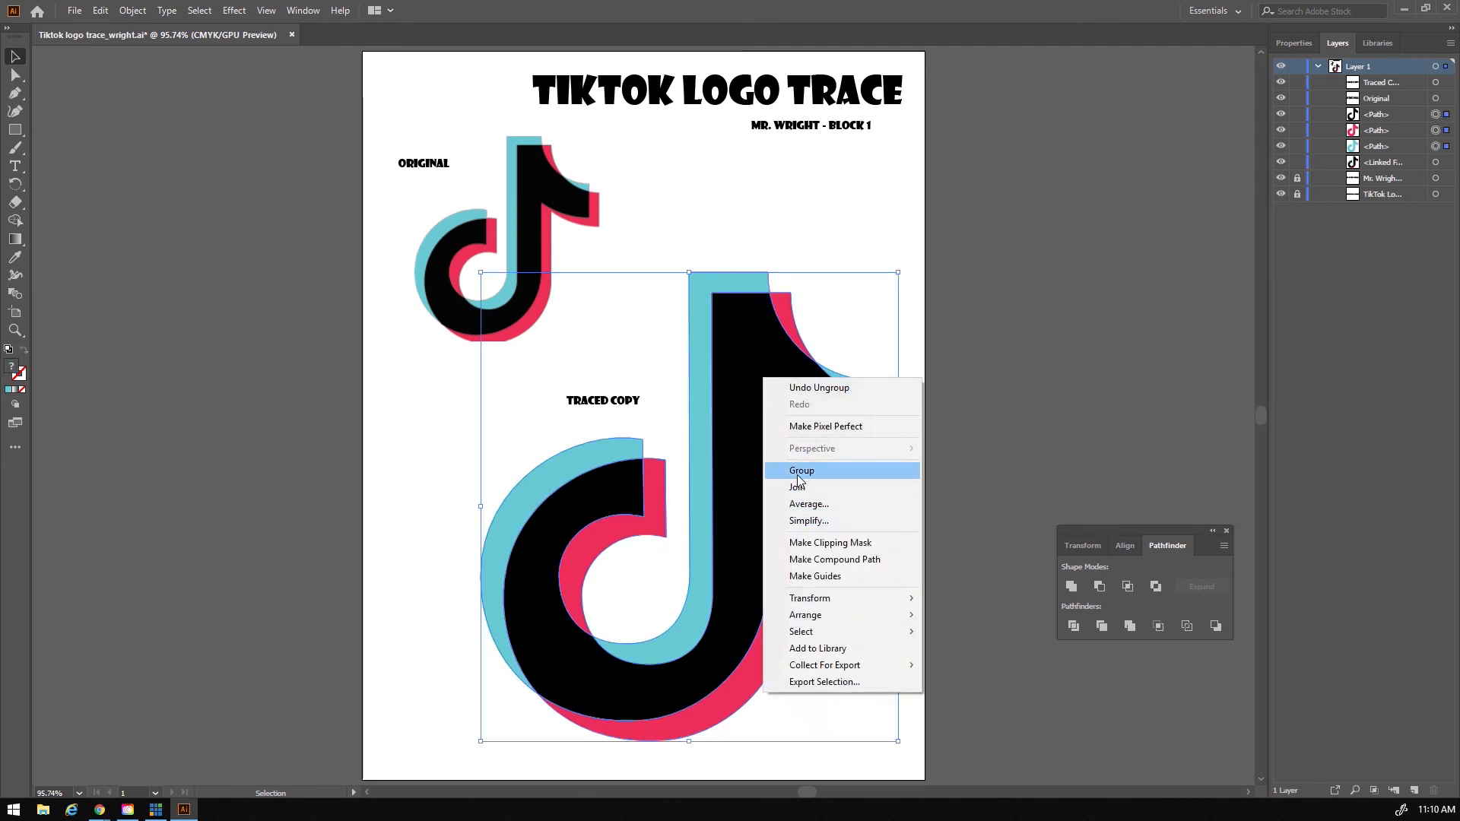
pyautogui.click(797, 471)
pyautogui.click(996, 394)
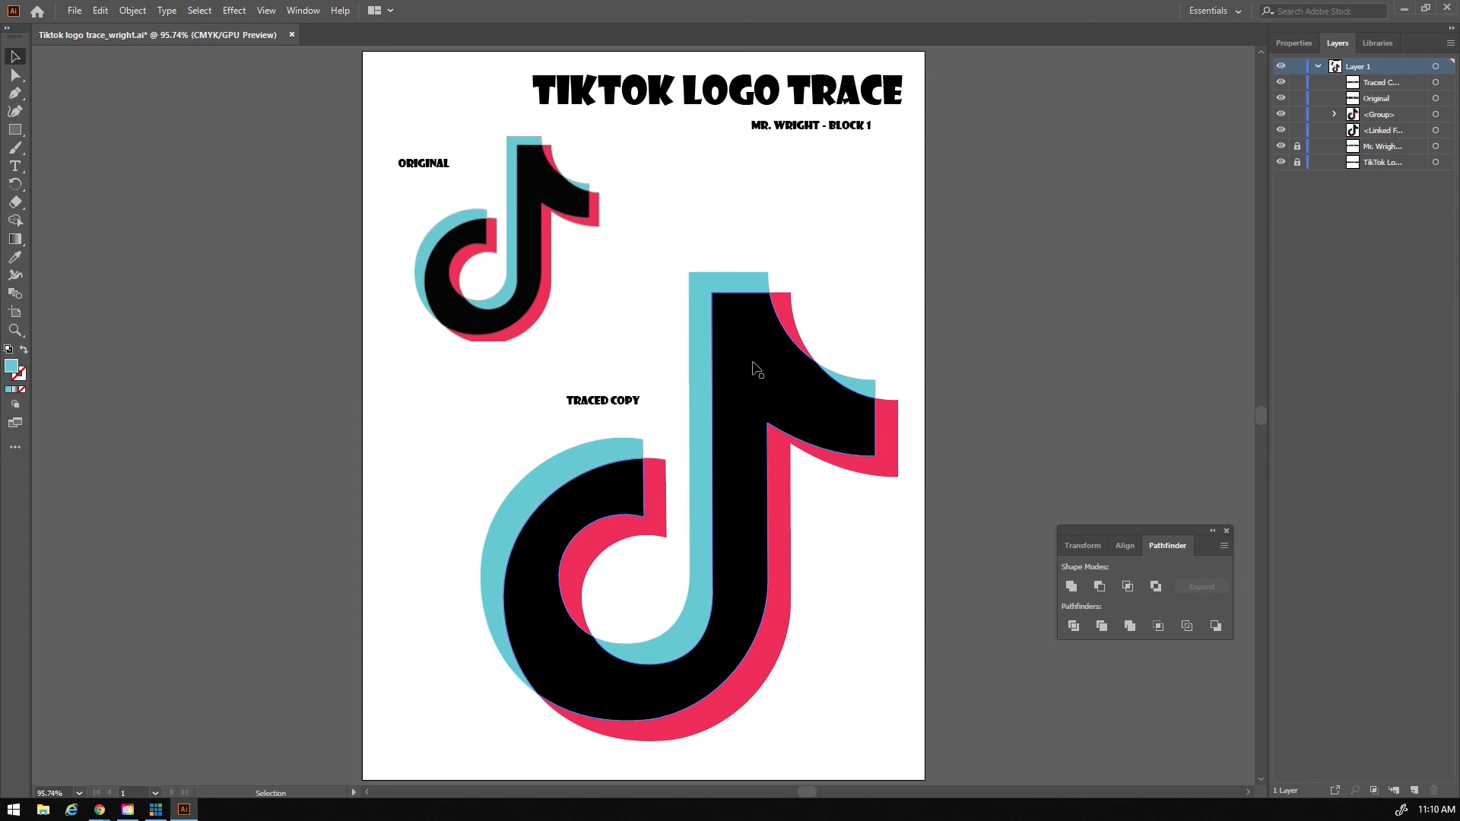
# Step: Duplicate the grouped traced logo past the artboard's right edge and unite the copy into a single silhouette
pyautogui.moveTo(746, 372)
pyautogui.mouseDown()
pyautogui.moveTo(1088, 378)
pyautogui.moveTo(1079, 411)
pyautogui.moveTo(1115, 427)
pyautogui.mouseUp()
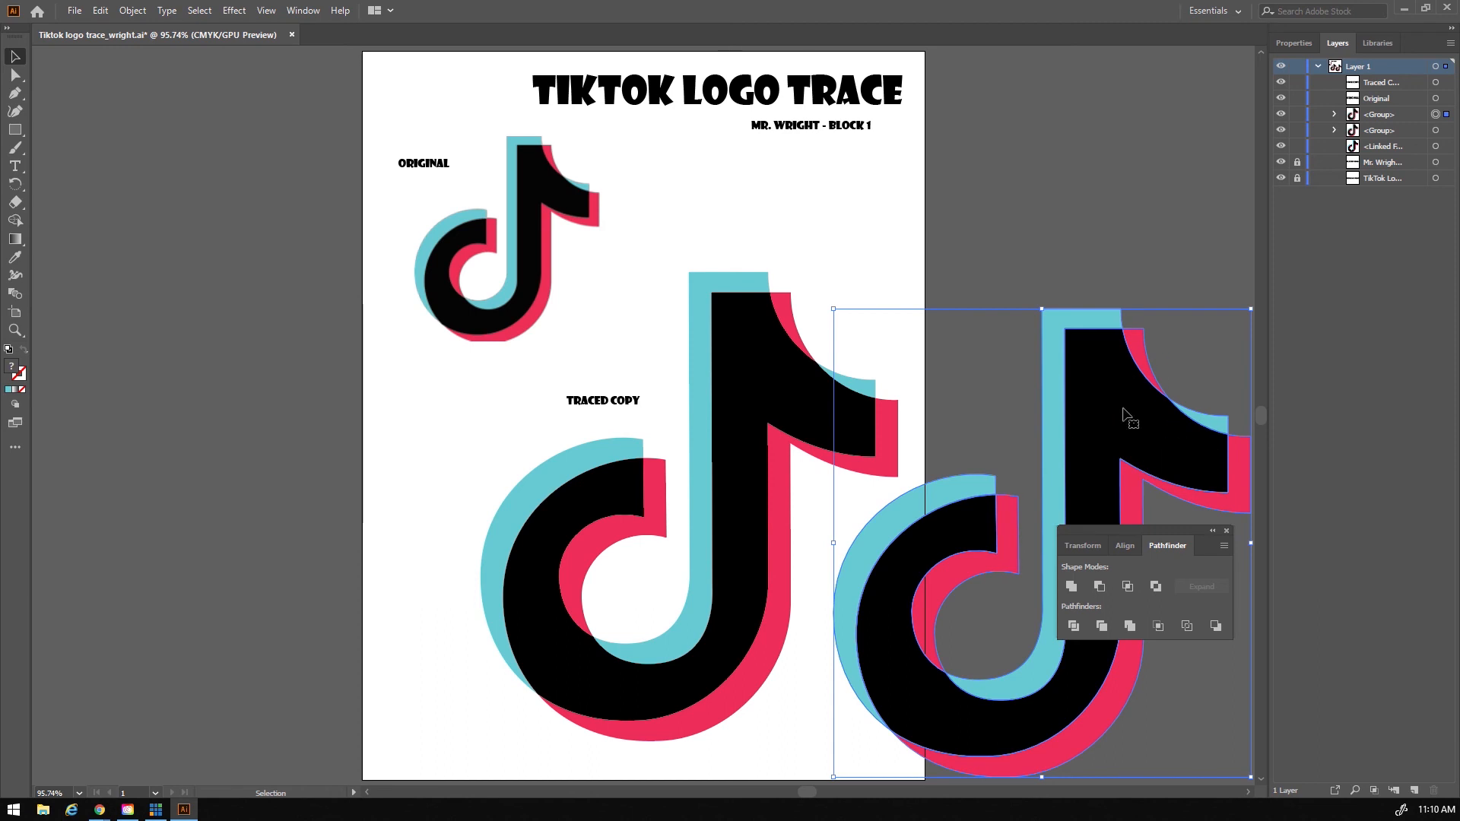
pyautogui.click(1072, 587)
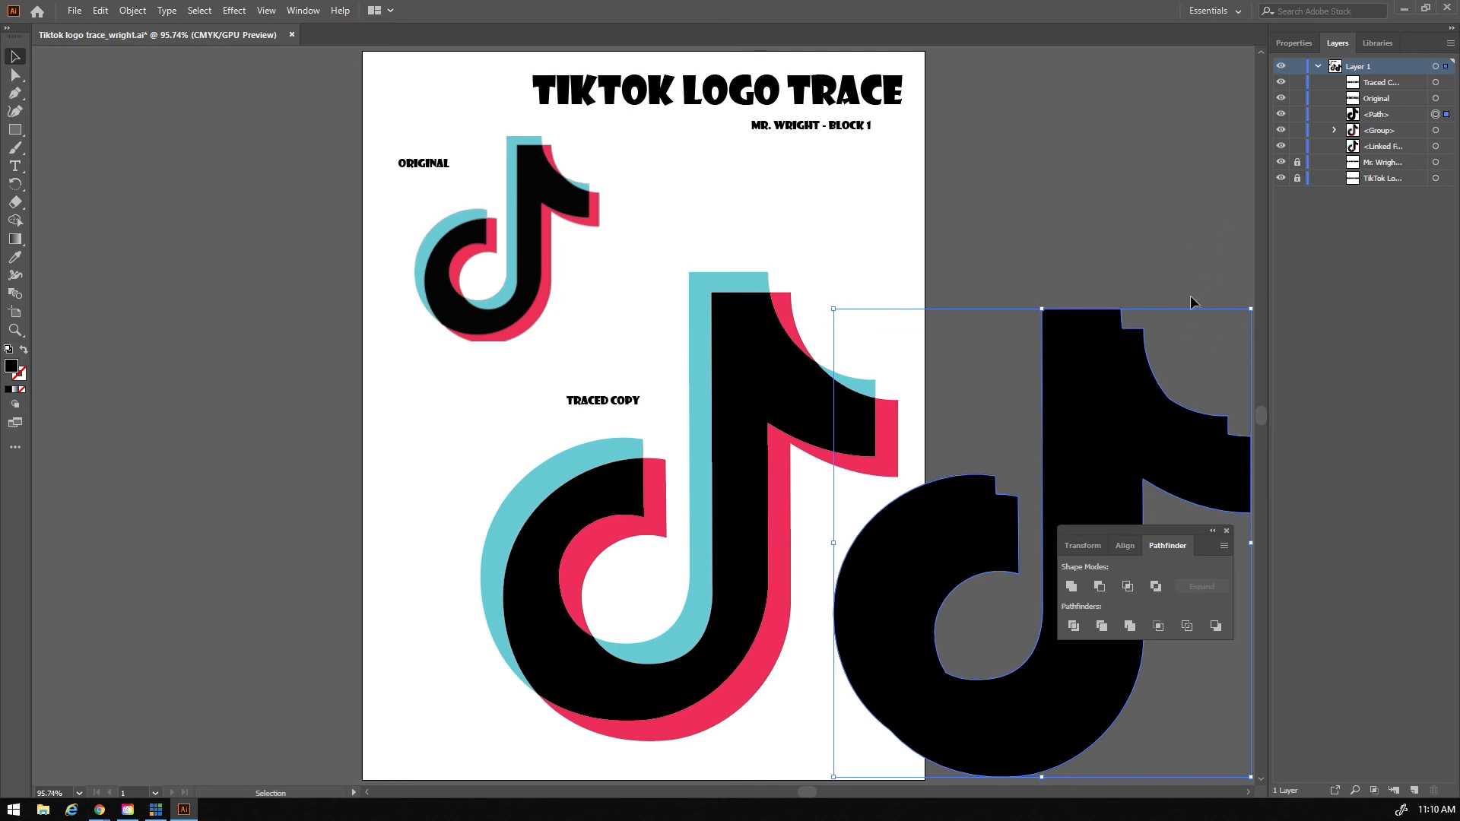
# Step: Give the united silhouette no fill and a magenta stroke 3 pt wide
pyautogui.click(1293, 43)
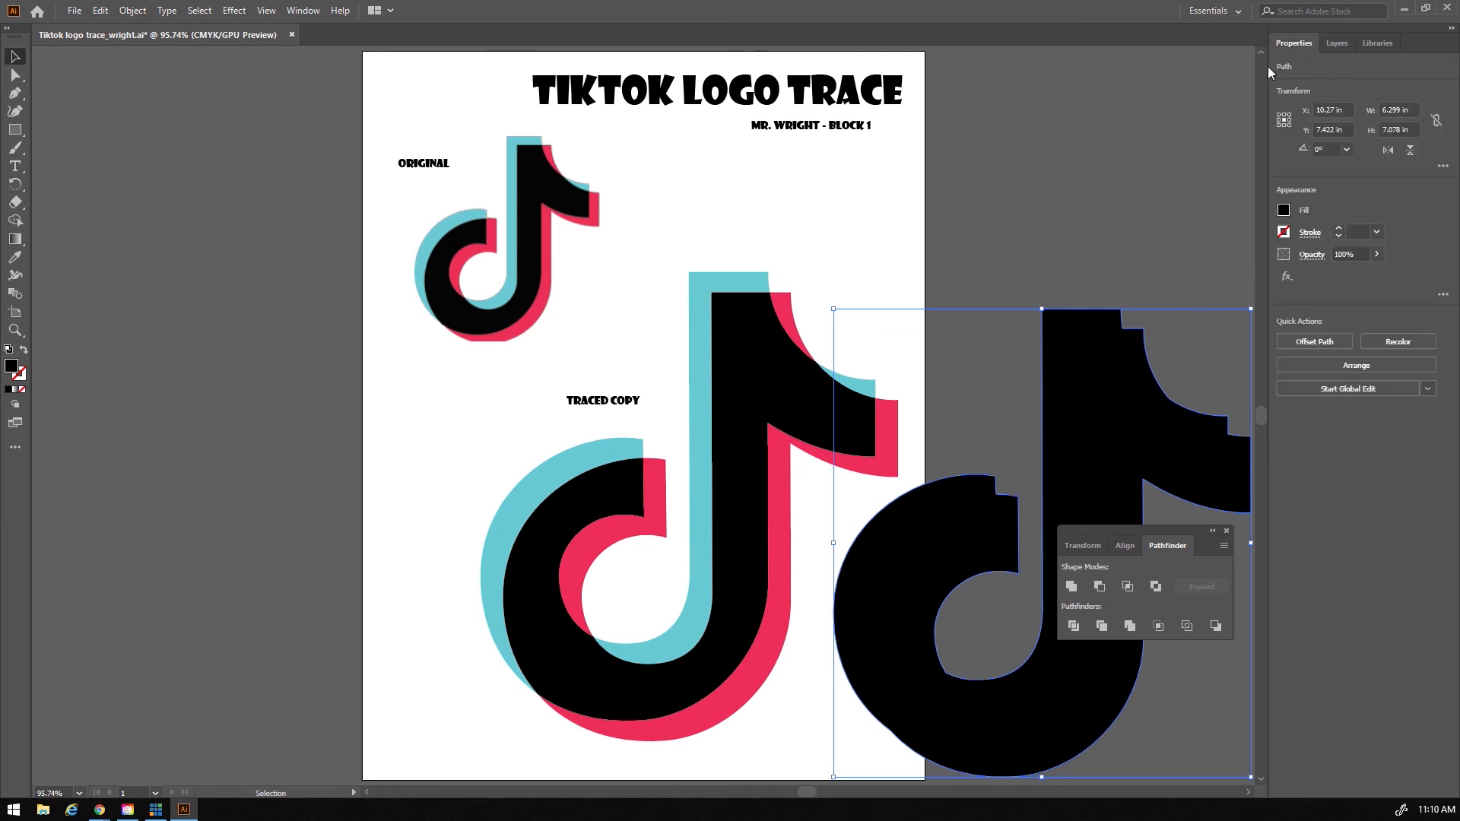
pyautogui.click(1284, 211)
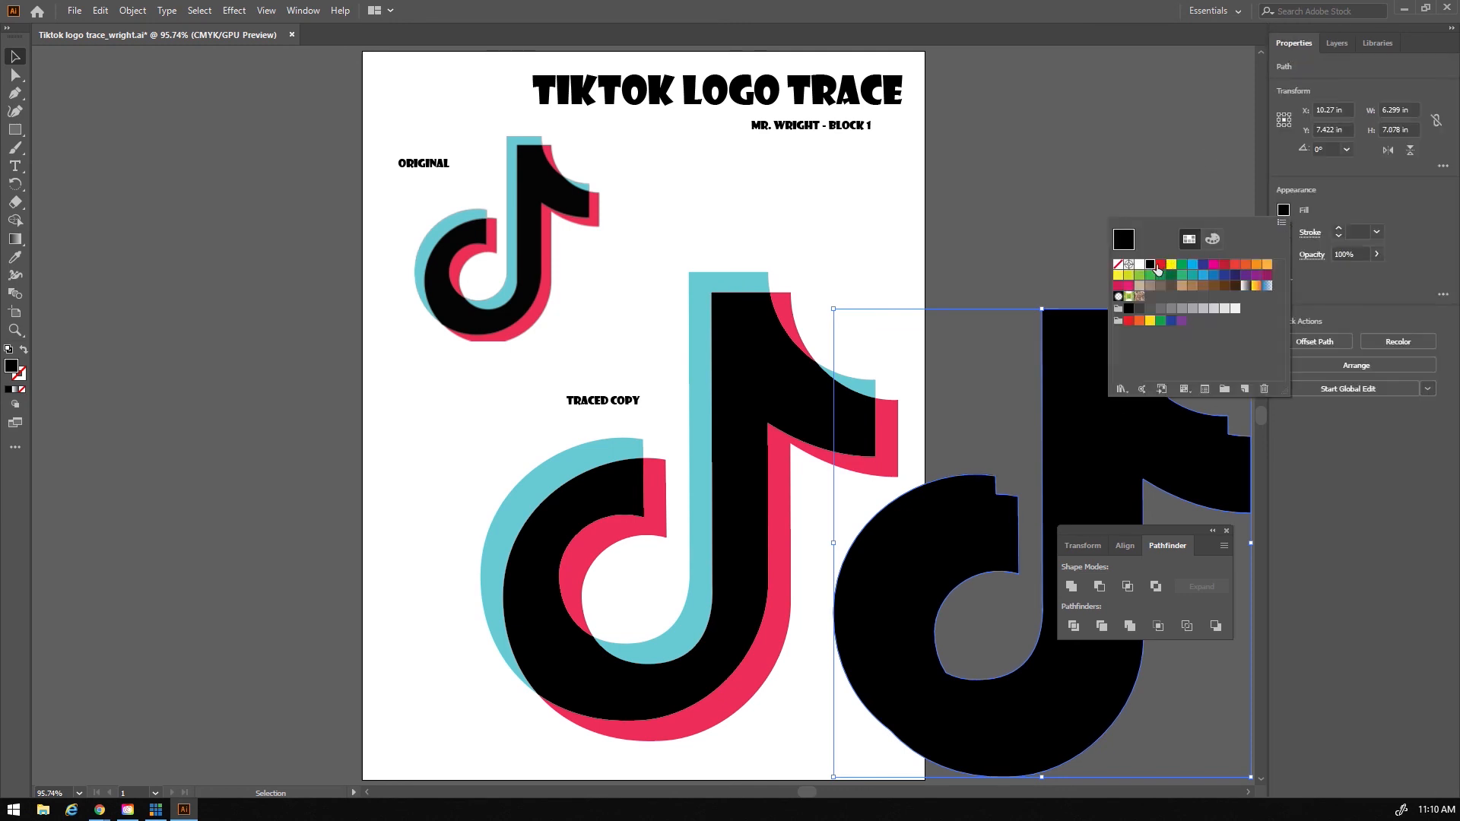
pyautogui.click(1117, 265)
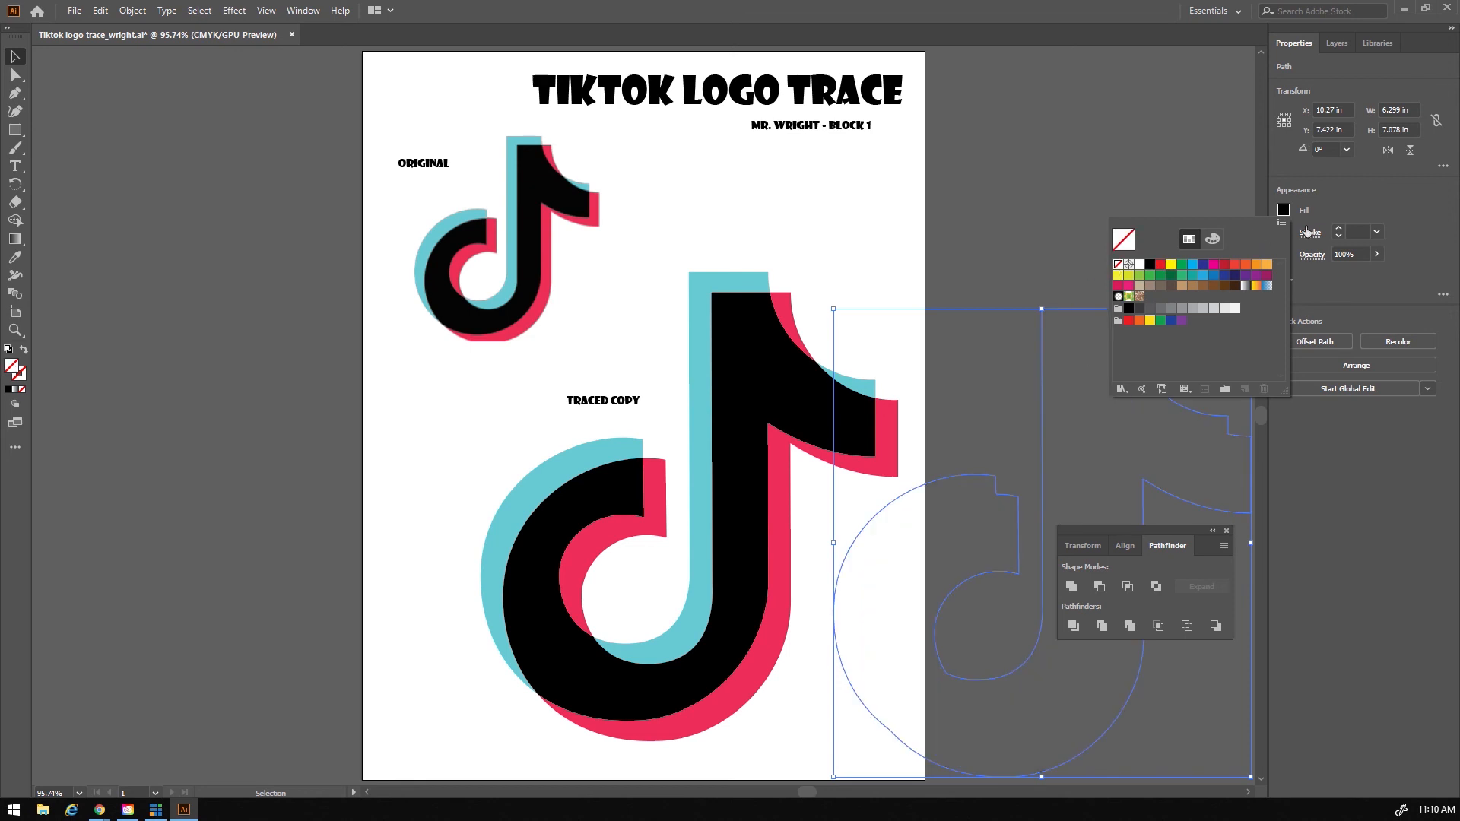
pyautogui.click(1347, 207)
pyautogui.click(1285, 234)
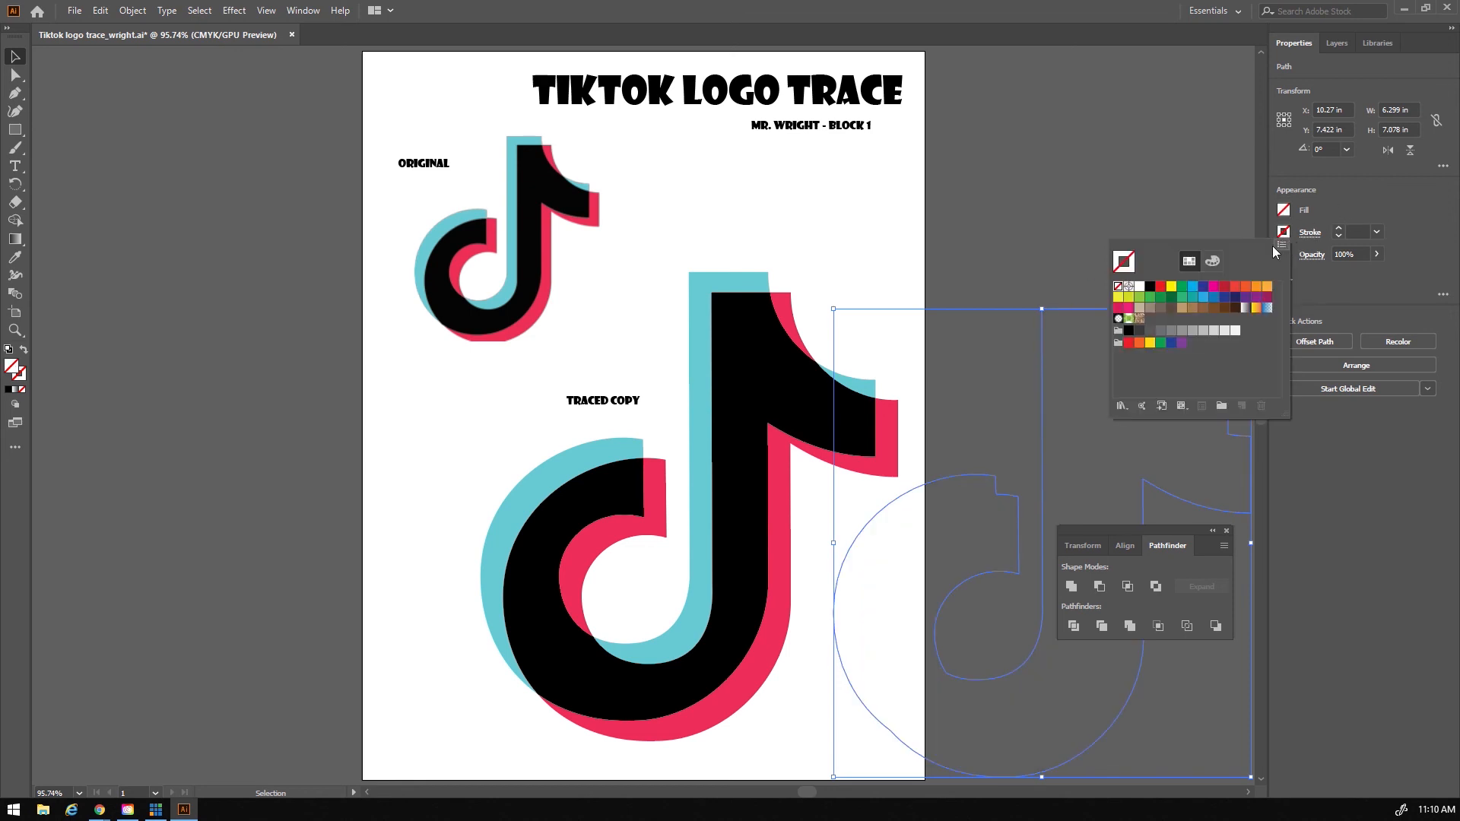
pyautogui.click(1215, 287)
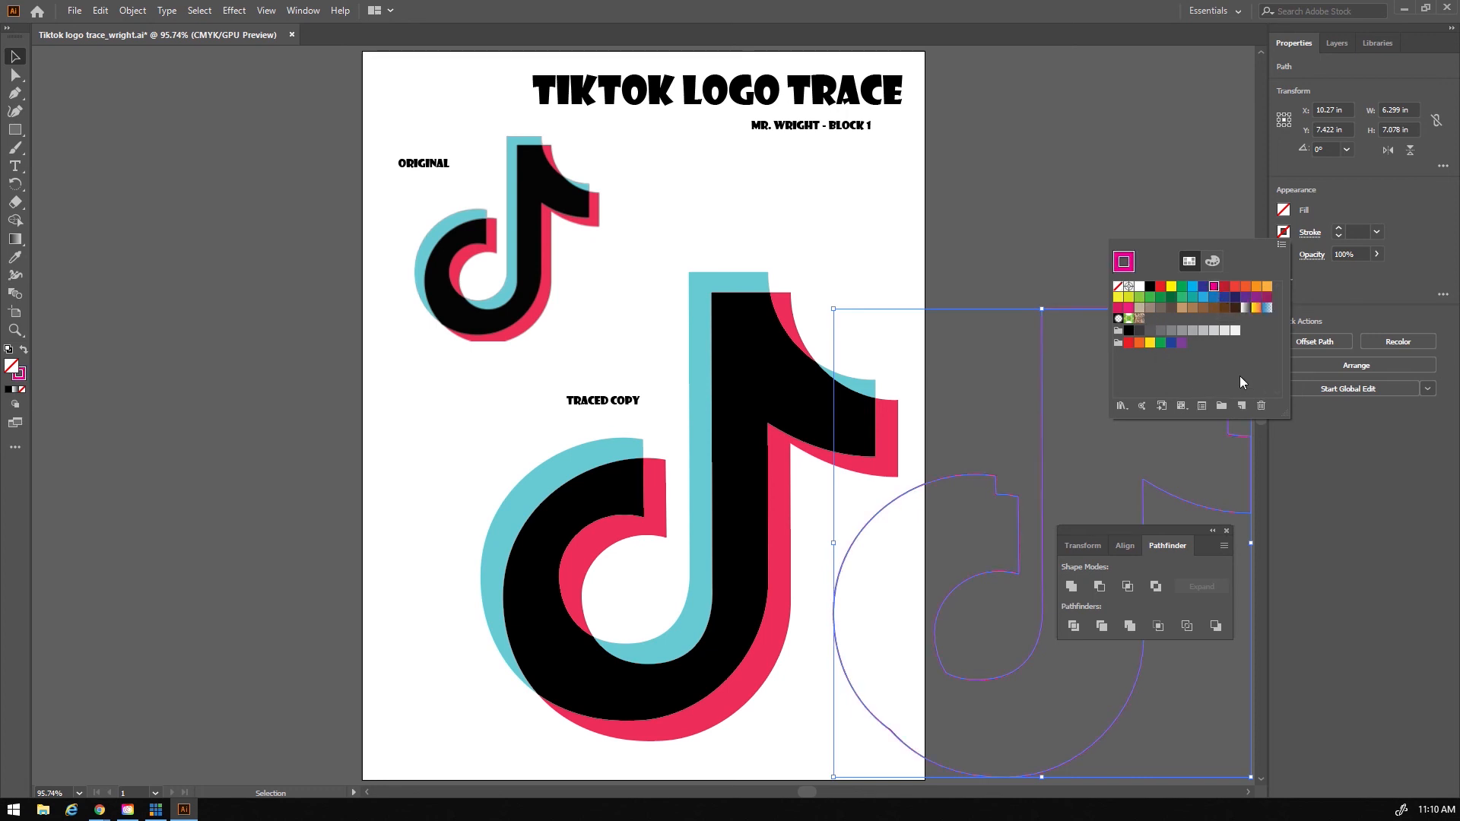
pyautogui.click(1339, 229)
pyautogui.click(1339, 229)
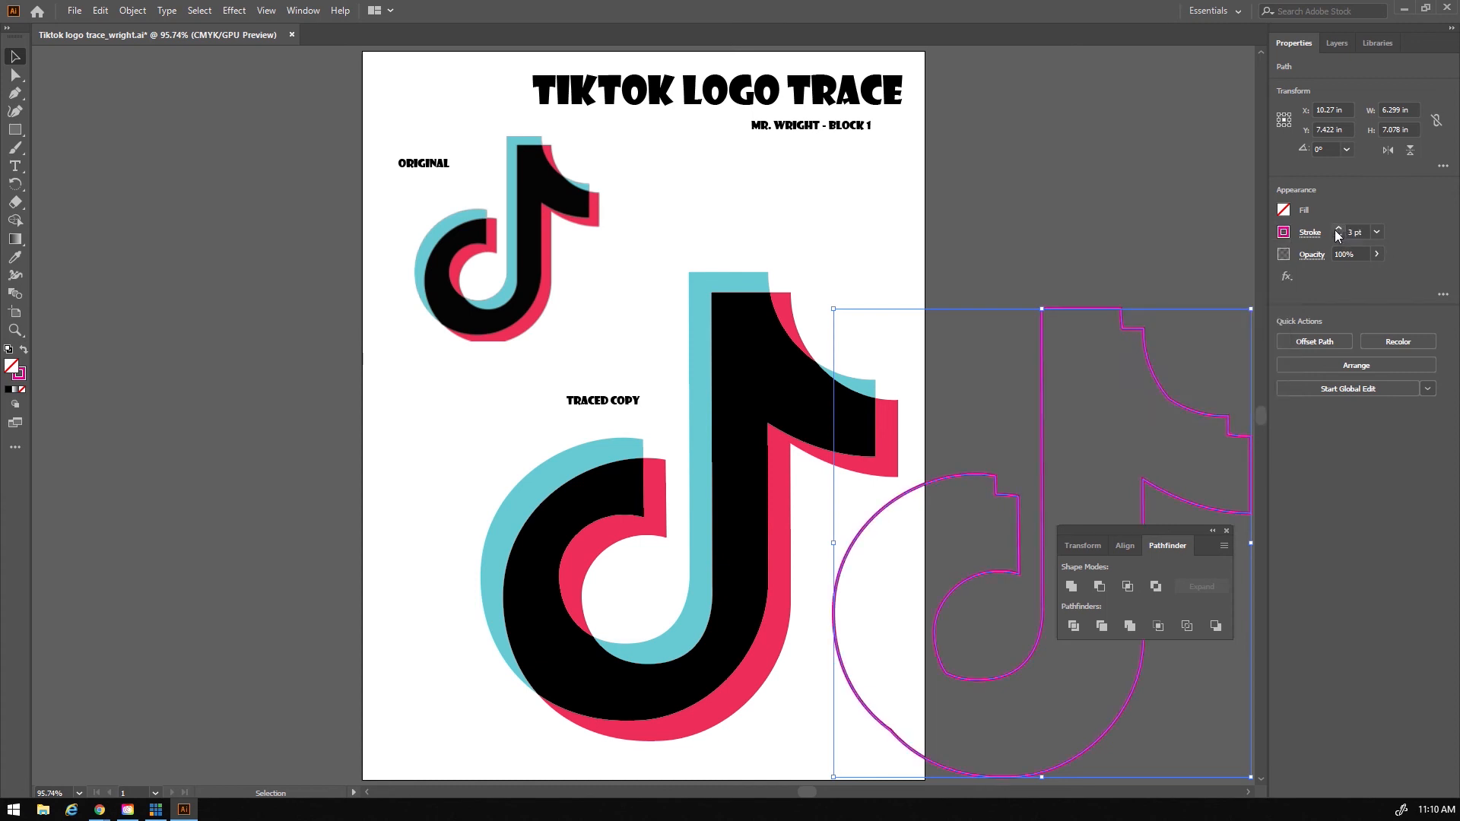
# Step: Move the magenta outline back over the traced logo, aligned with its outer edges
pyautogui.moveTo(1191, 411)
pyautogui.mouseDown()
pyautogui.moveTo(885, 423)
pyautogui.moveTo(915, 378)
pyautogui.moveTo(835, 378)
pyautogui.mouseUp()
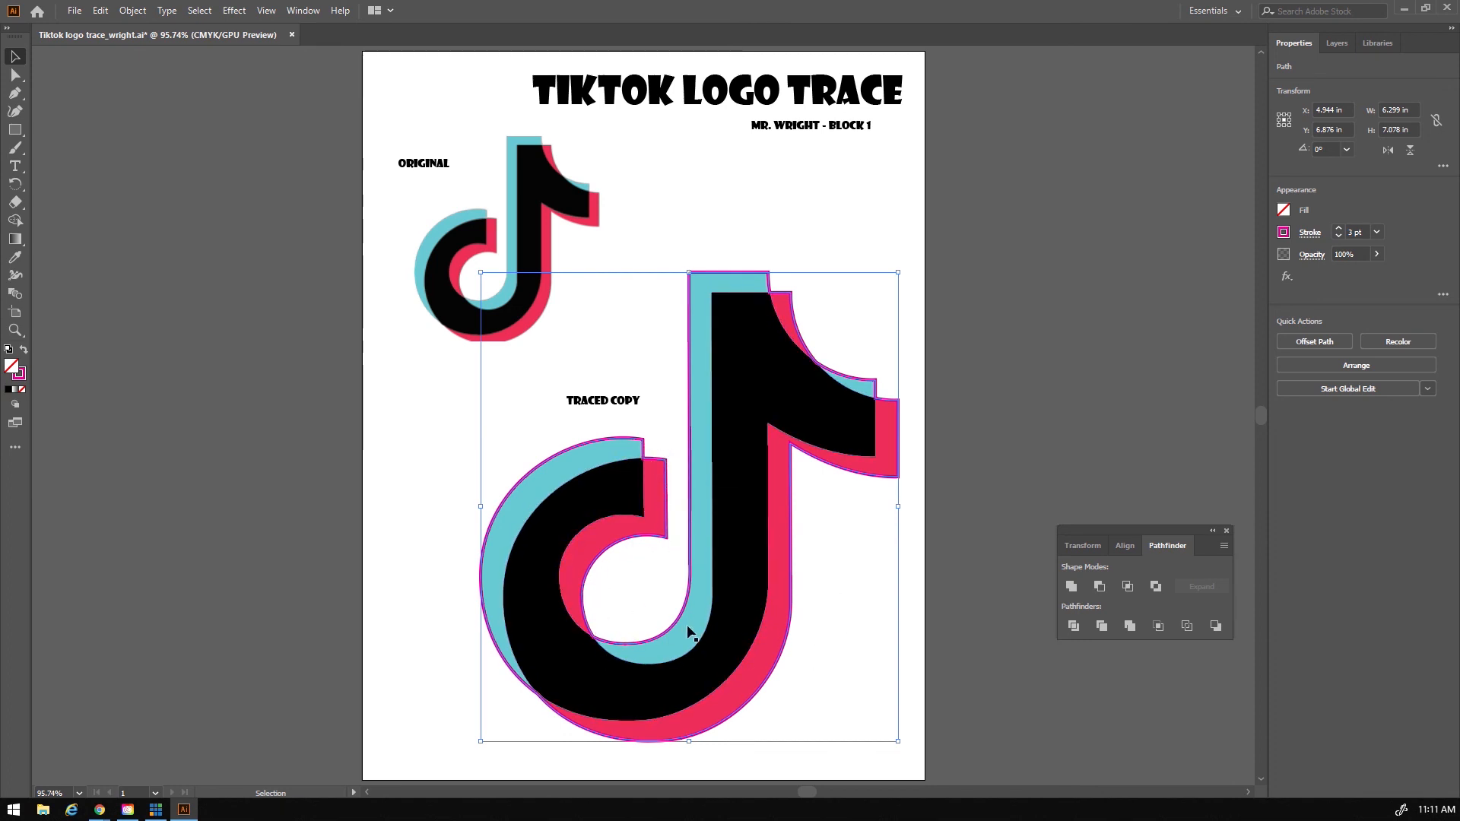
pyautogui.click(855, 594)
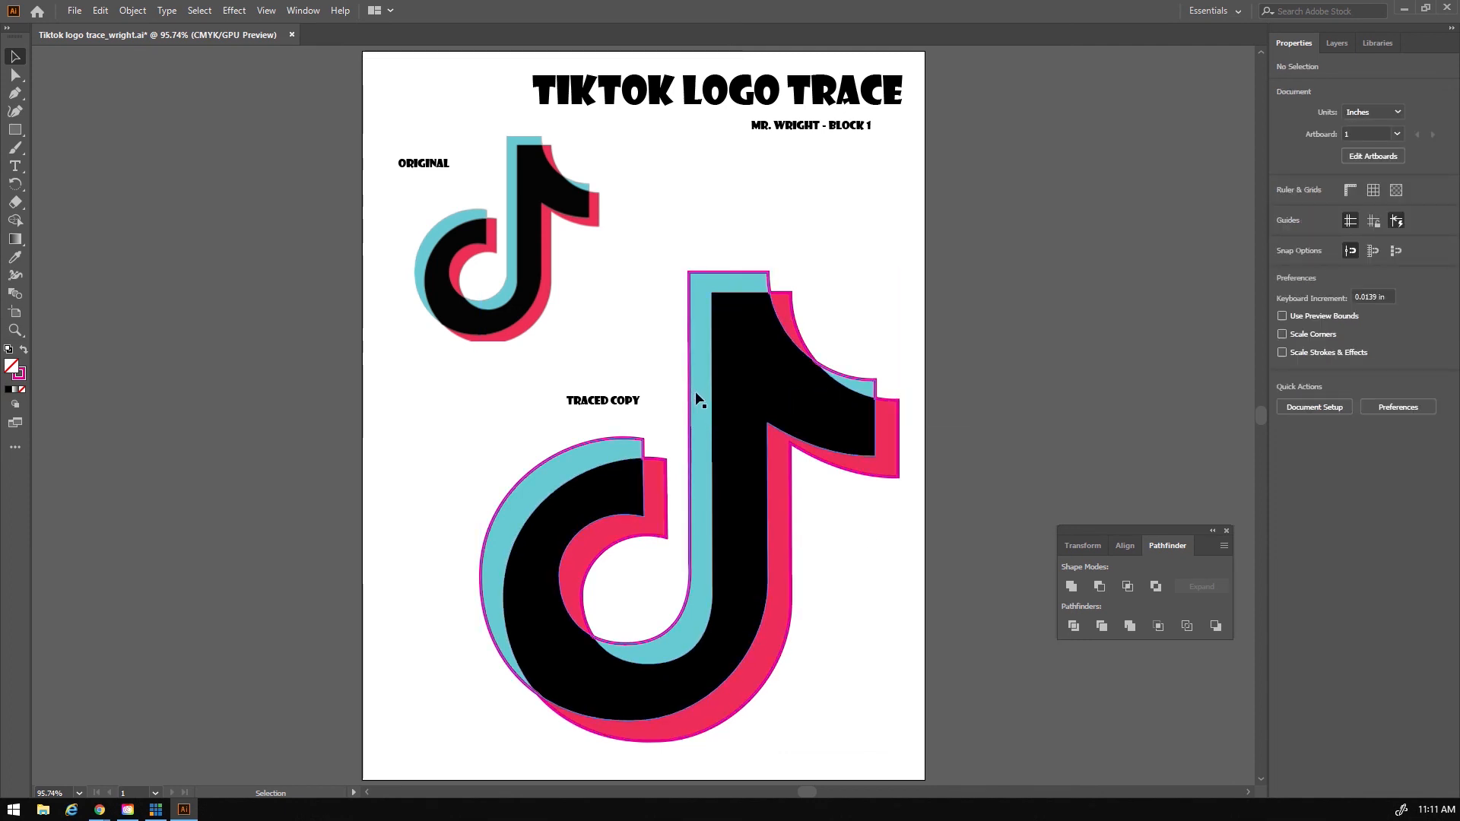
# Step: Try offsetting the magenta outline's path by 0.02 in with miter joins, and undo the offset
pyautogui.click(689, 338)
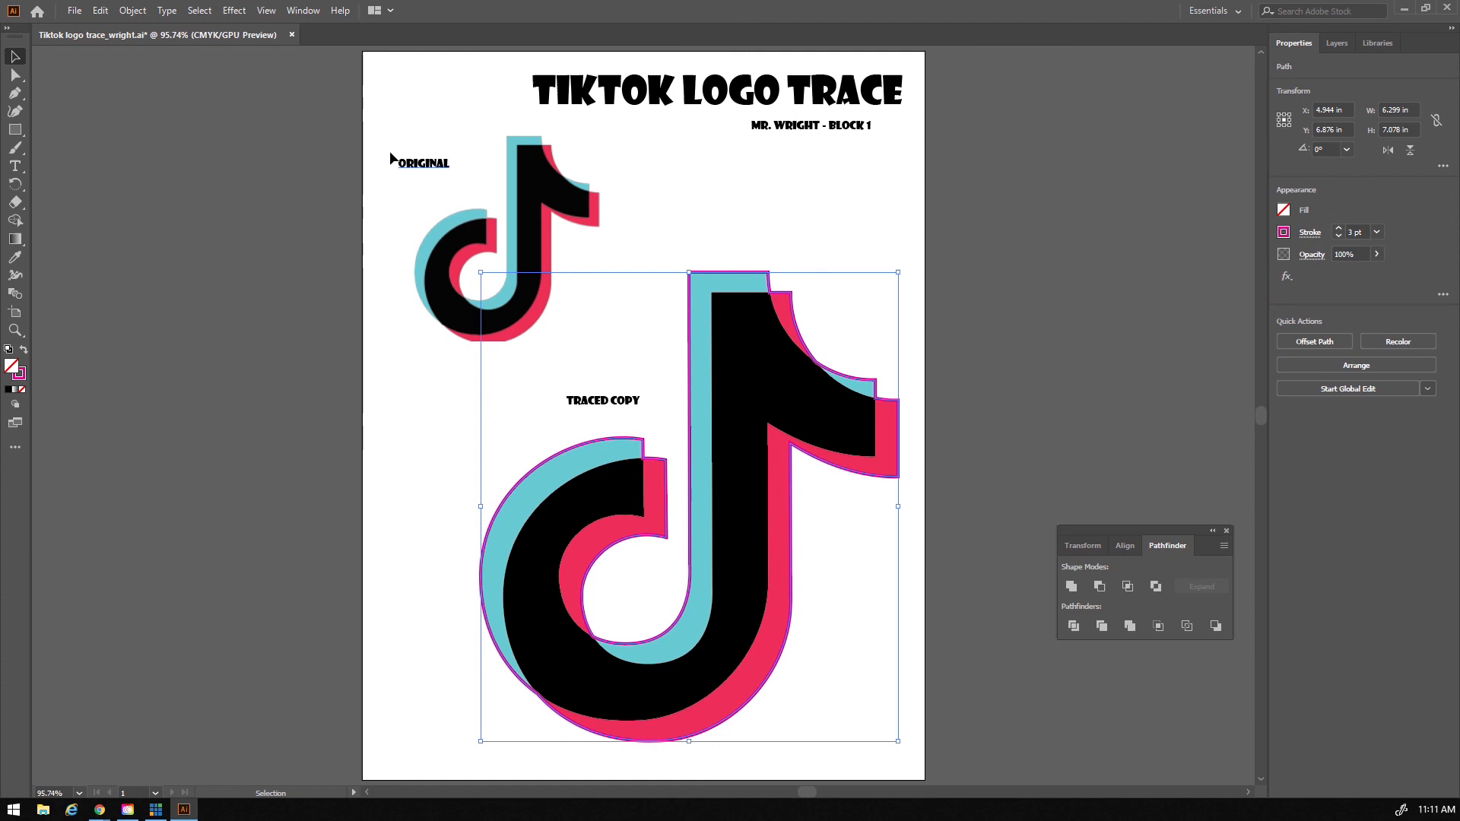
pyautogui.click(147, 13)
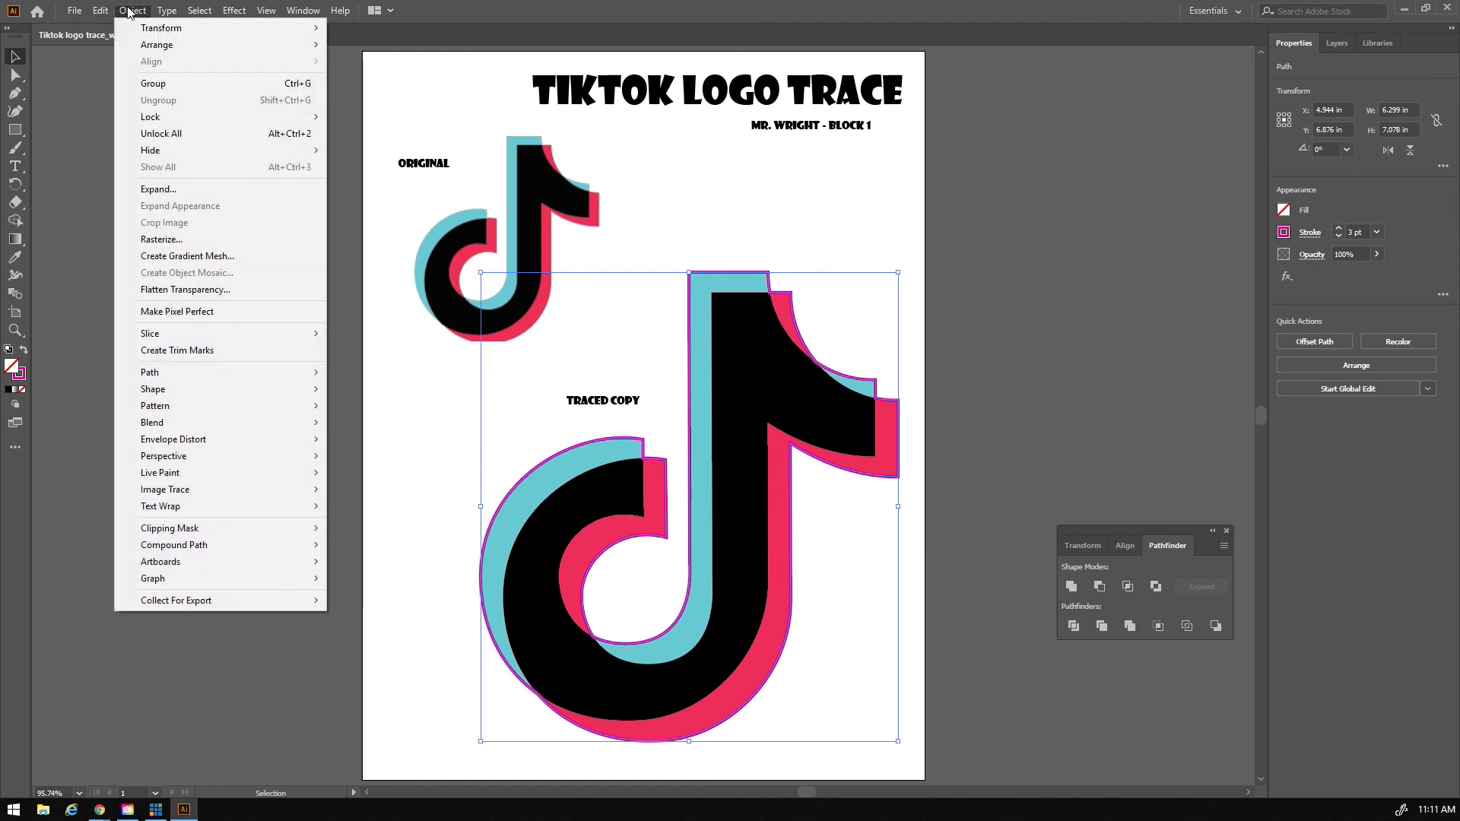
pyautogui.moveTo(105, 14)
pyautogui.moveTo(172, 14)
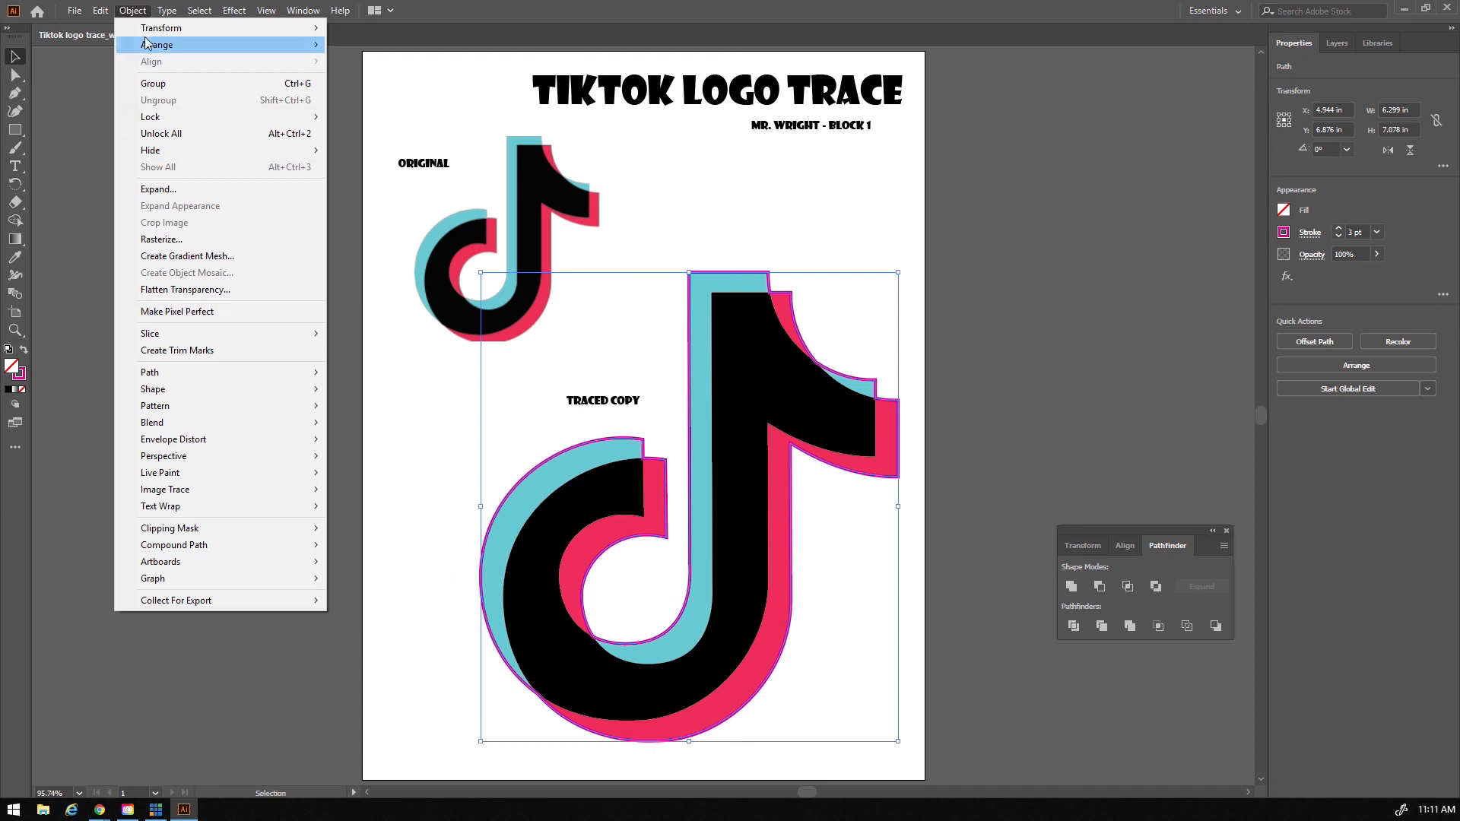
pyautogui.moveTo(226, 371)
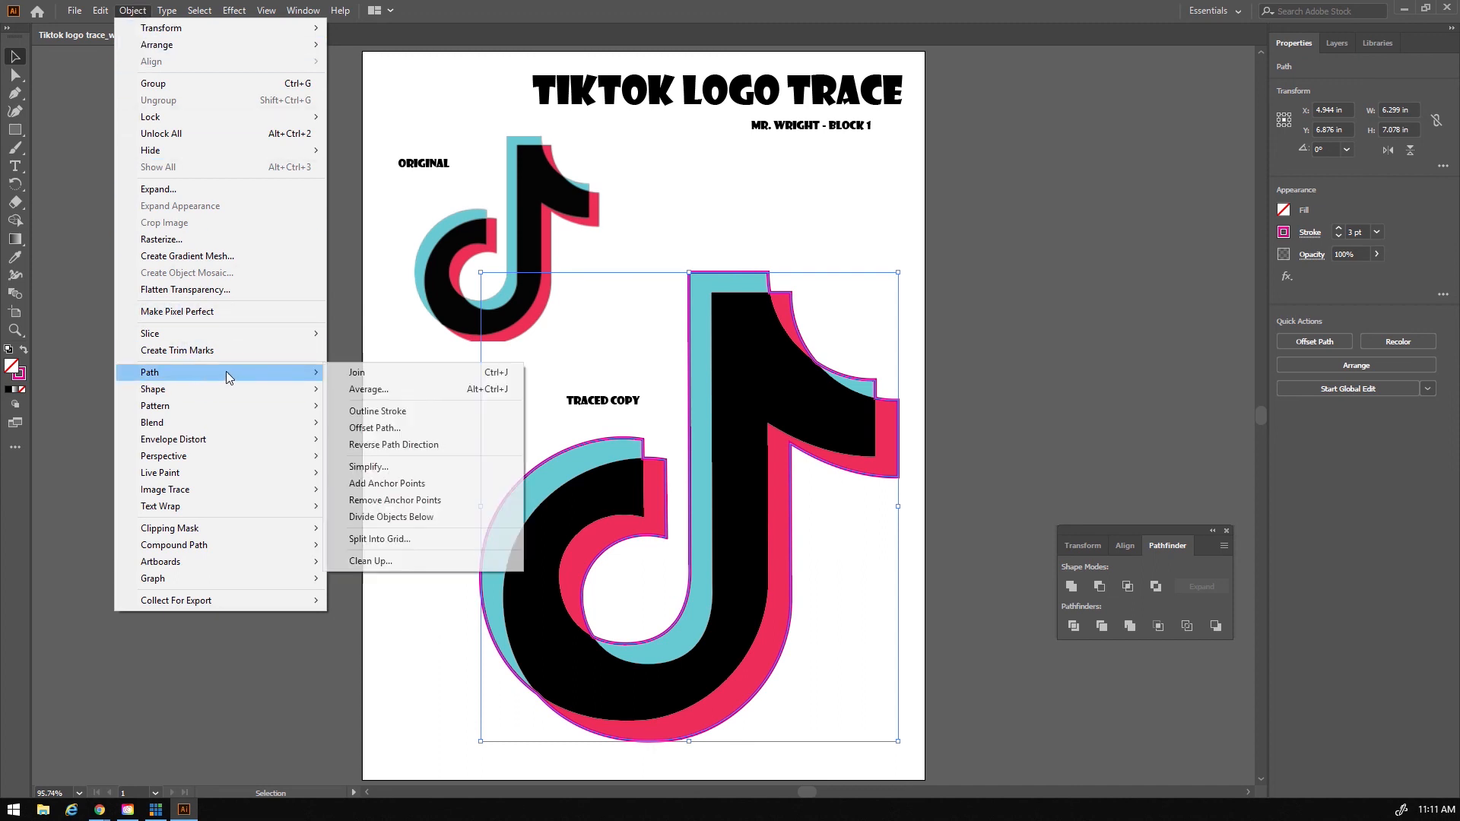
pyautogui.click(380, 433)
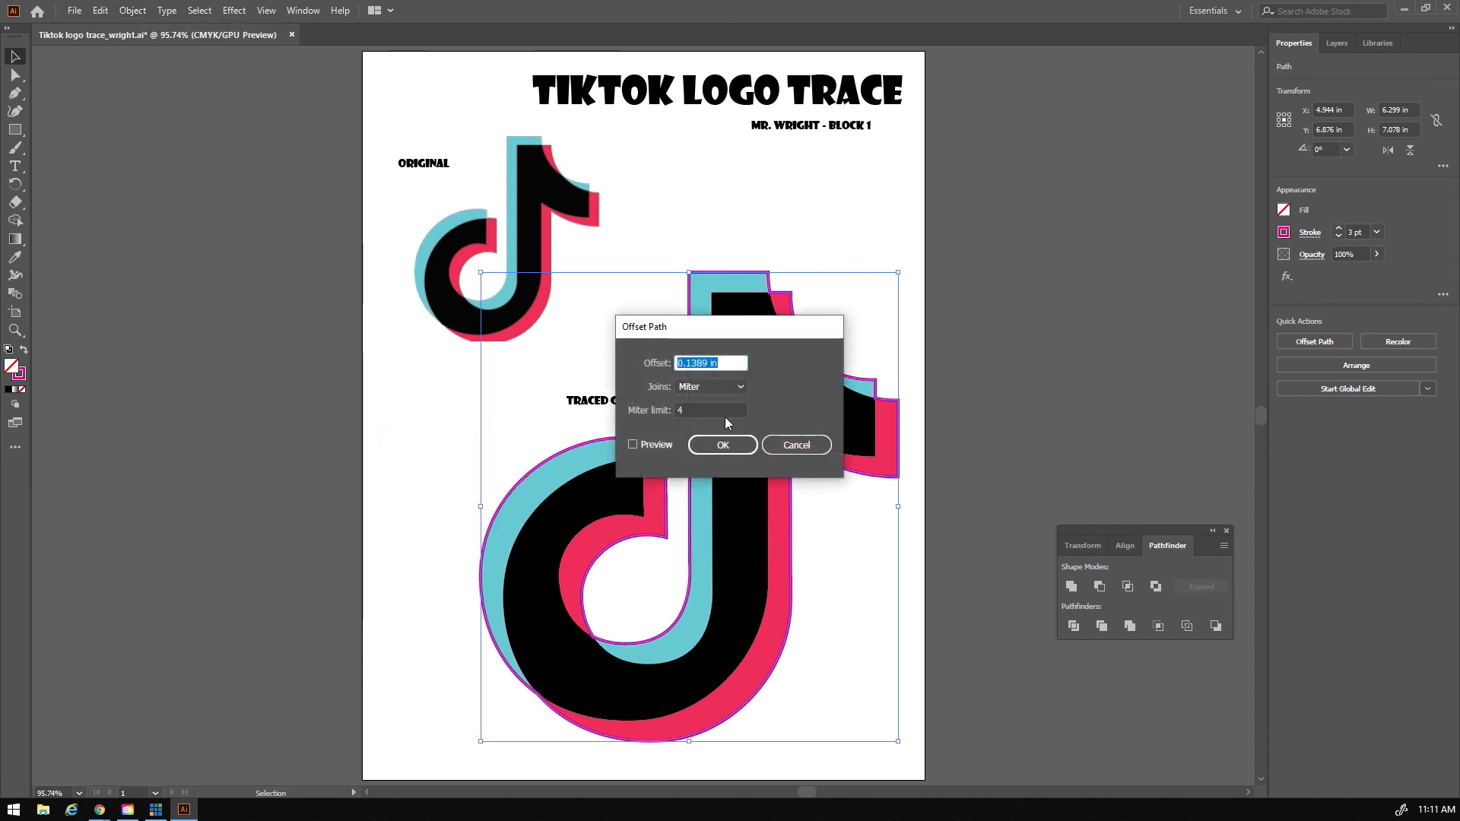
pyautogui.moveTo(746, 335); pyautogui.dragTo(1052, 234)
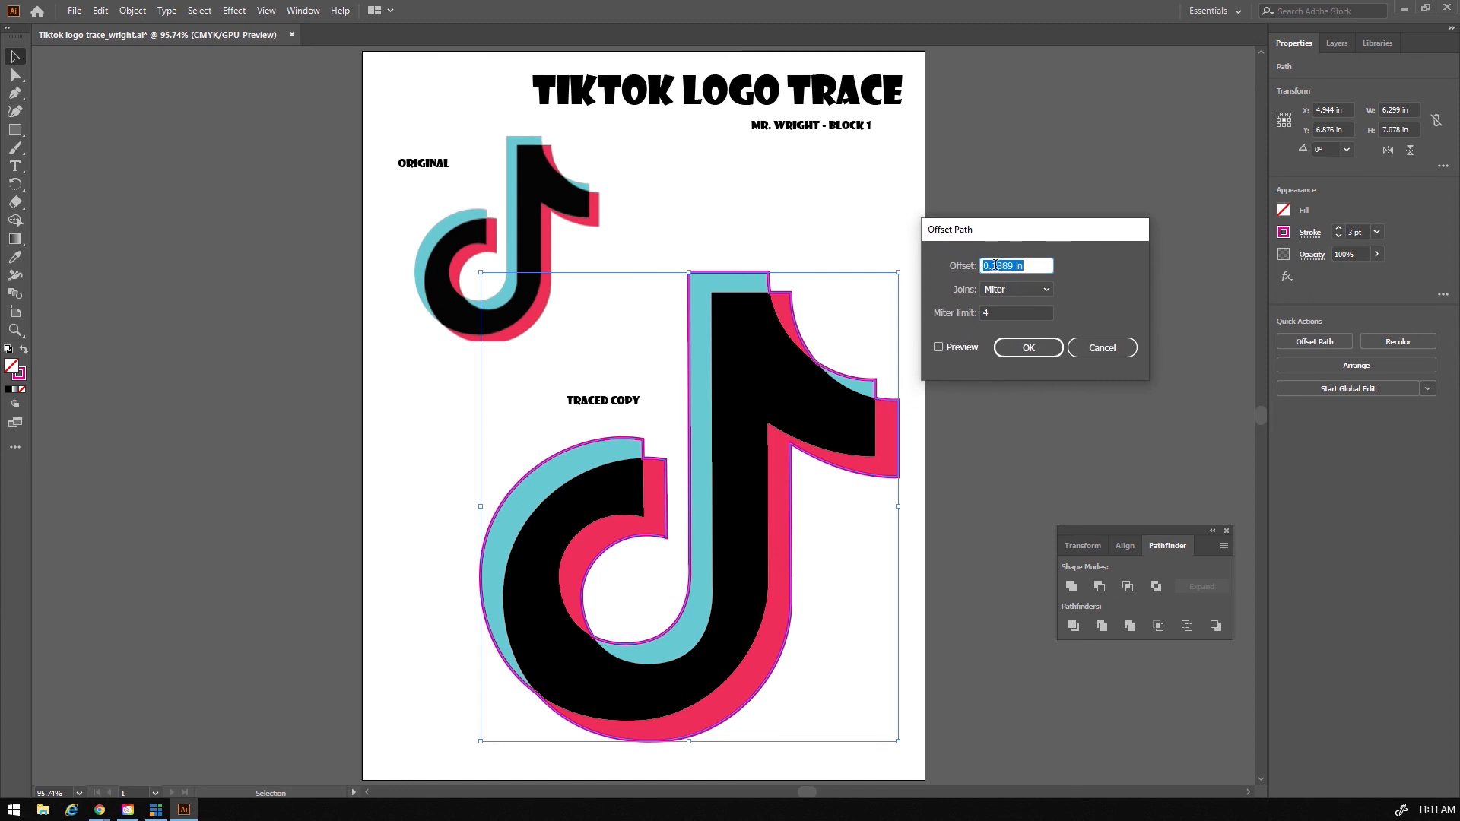
pyautogui.moveTo(991, 264); pyautogui.dragTo(1016, 265)
pyautogui.press('BackSpace')
pyautogui.write('02')
pyautogui.click(1013, 348)
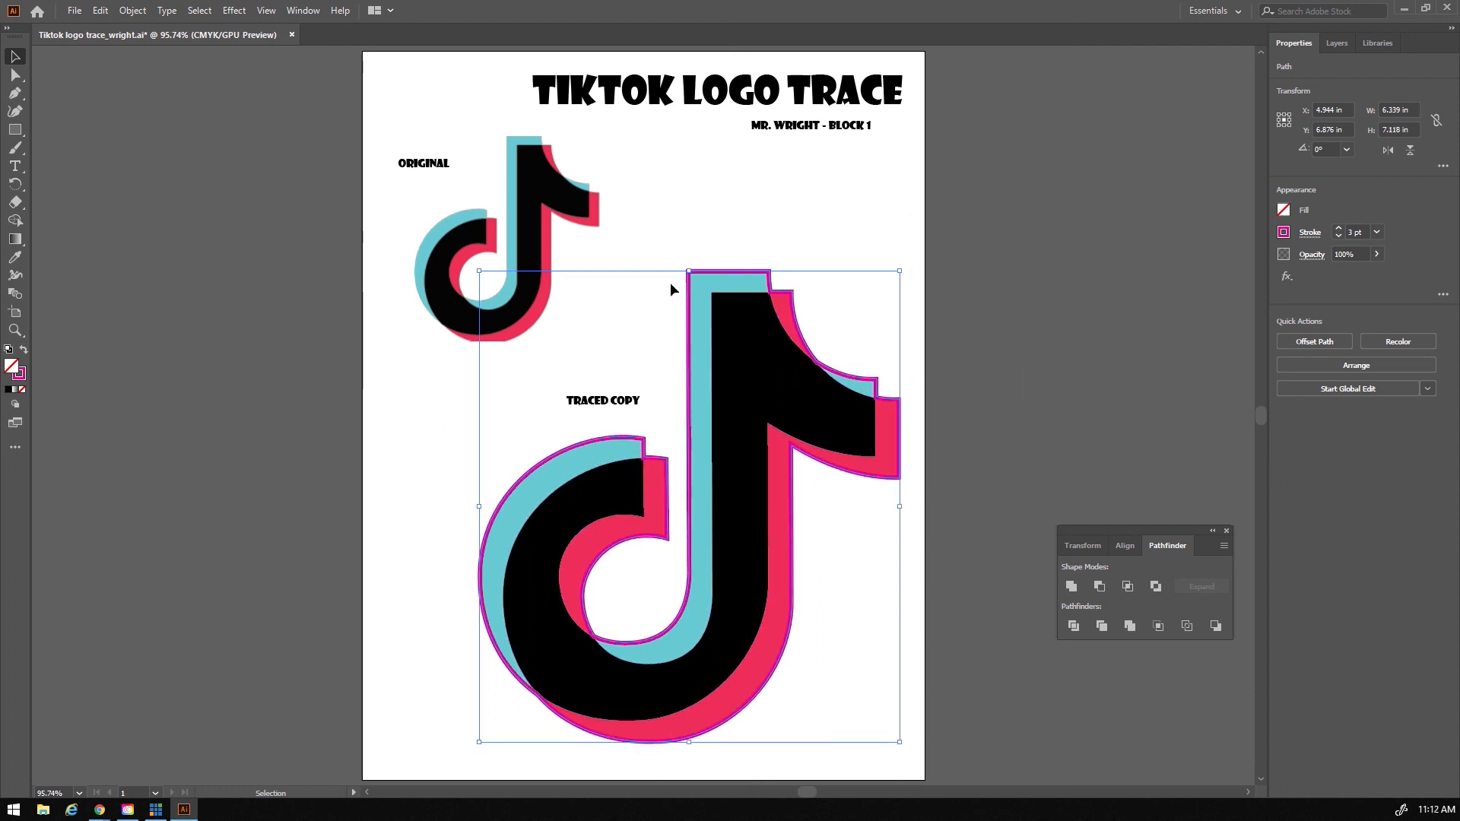
pyautogui.hotkey('ctrl', 'z')
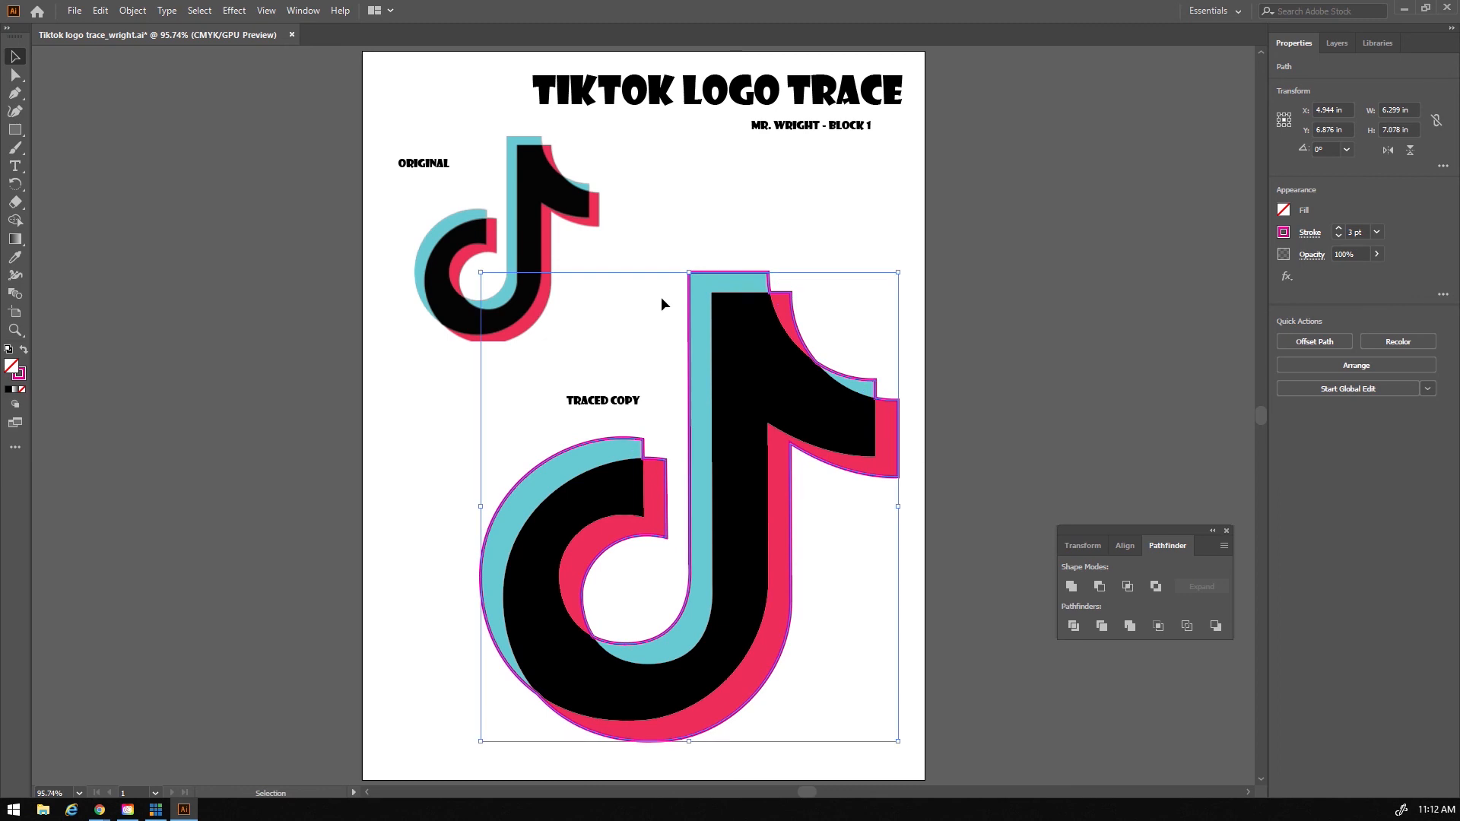
# Step: Offset the magenta outline's path by 0.06 in with miter joins and a miter limit of 4
pyautogui.click(140, 13)
pyautogui.moveTo(221, 376)
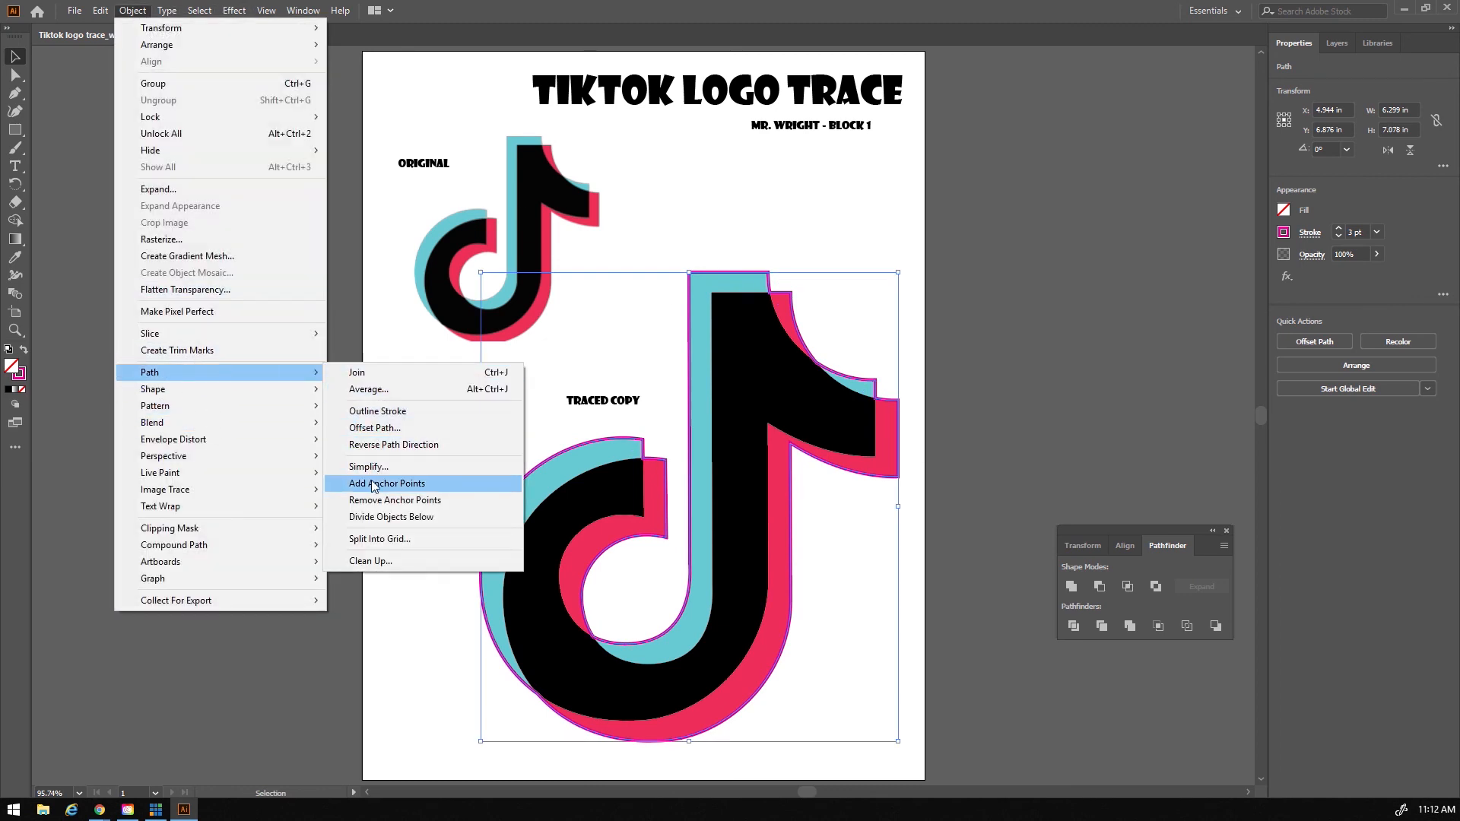
pyautogui.click(374, 428)
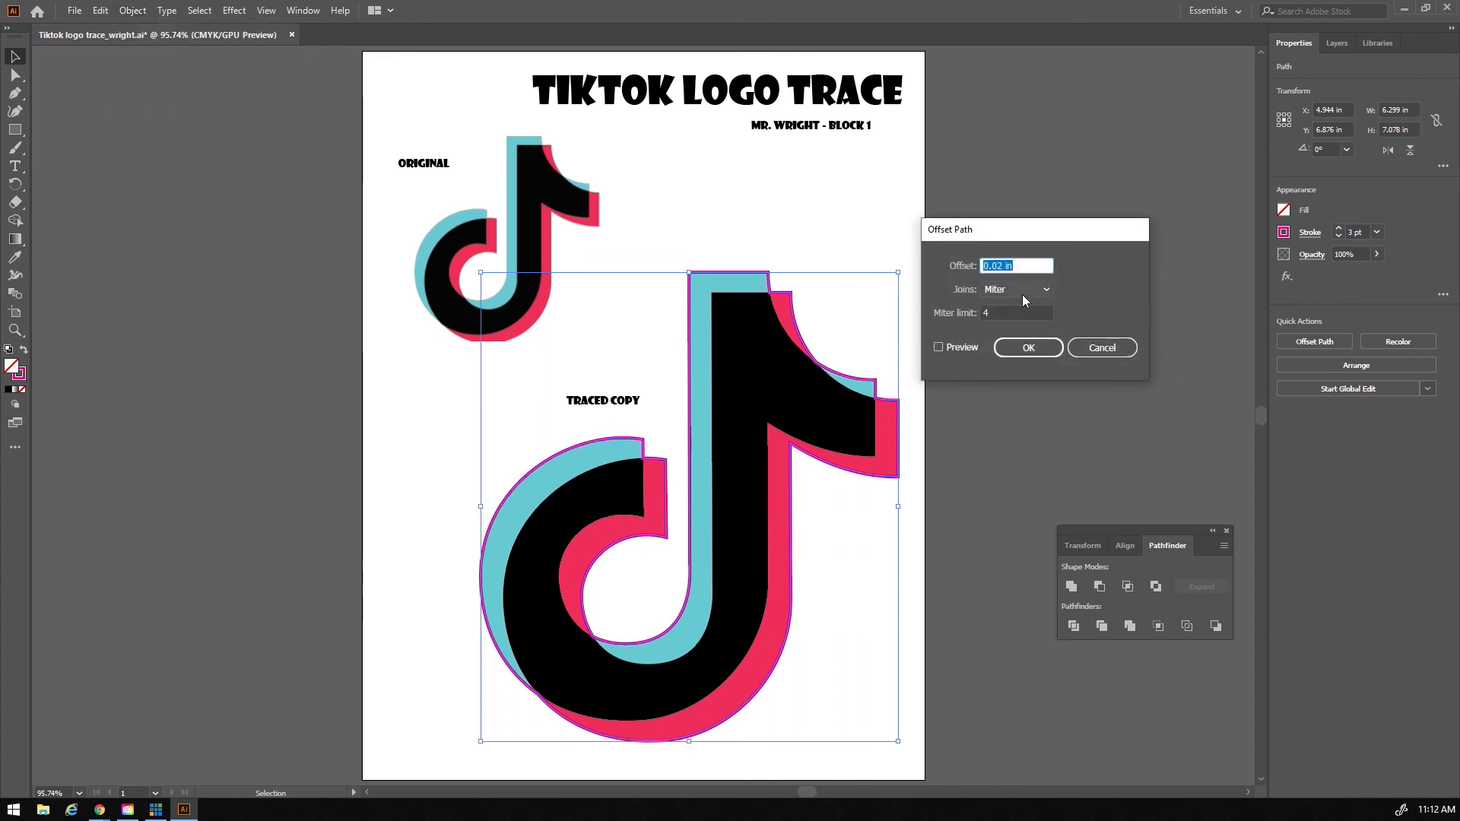
pyautogui.moveTo(995, 265); pyautogui.dragTo(1002, 265)
pyautogui.write('6')
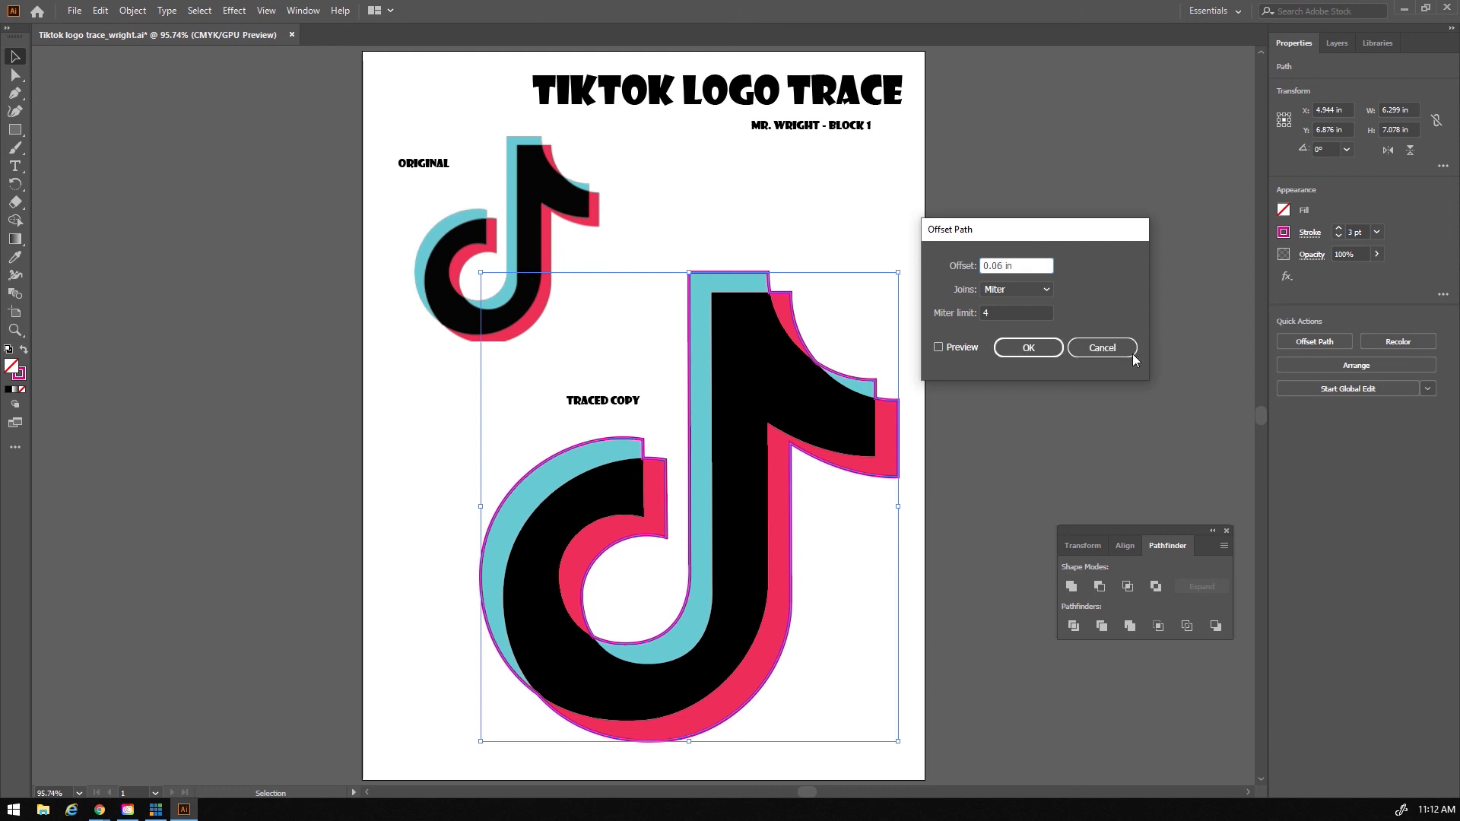
pyautogui.click(1013, 353)
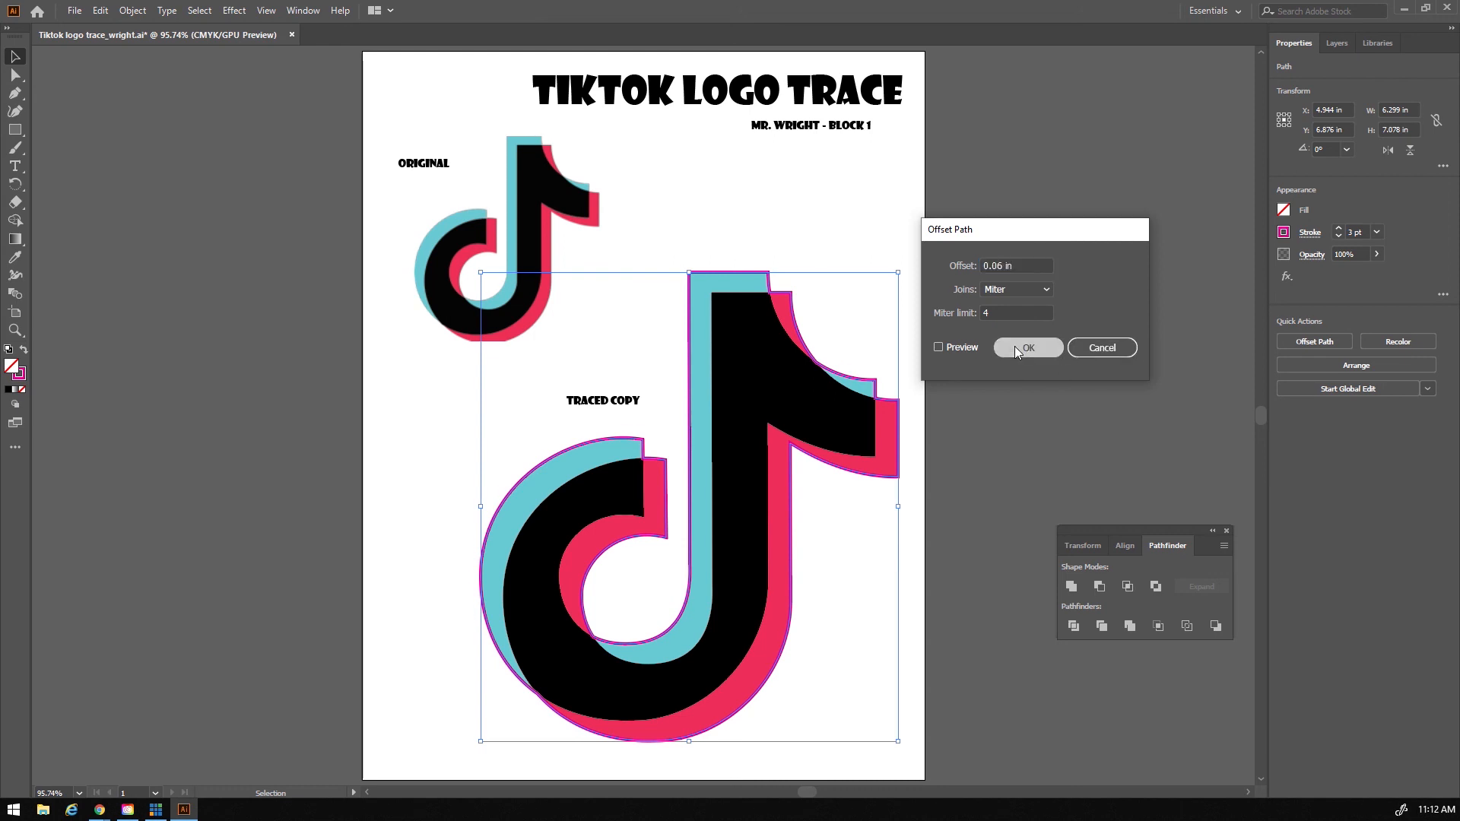
pyautogui.click(958, 386)
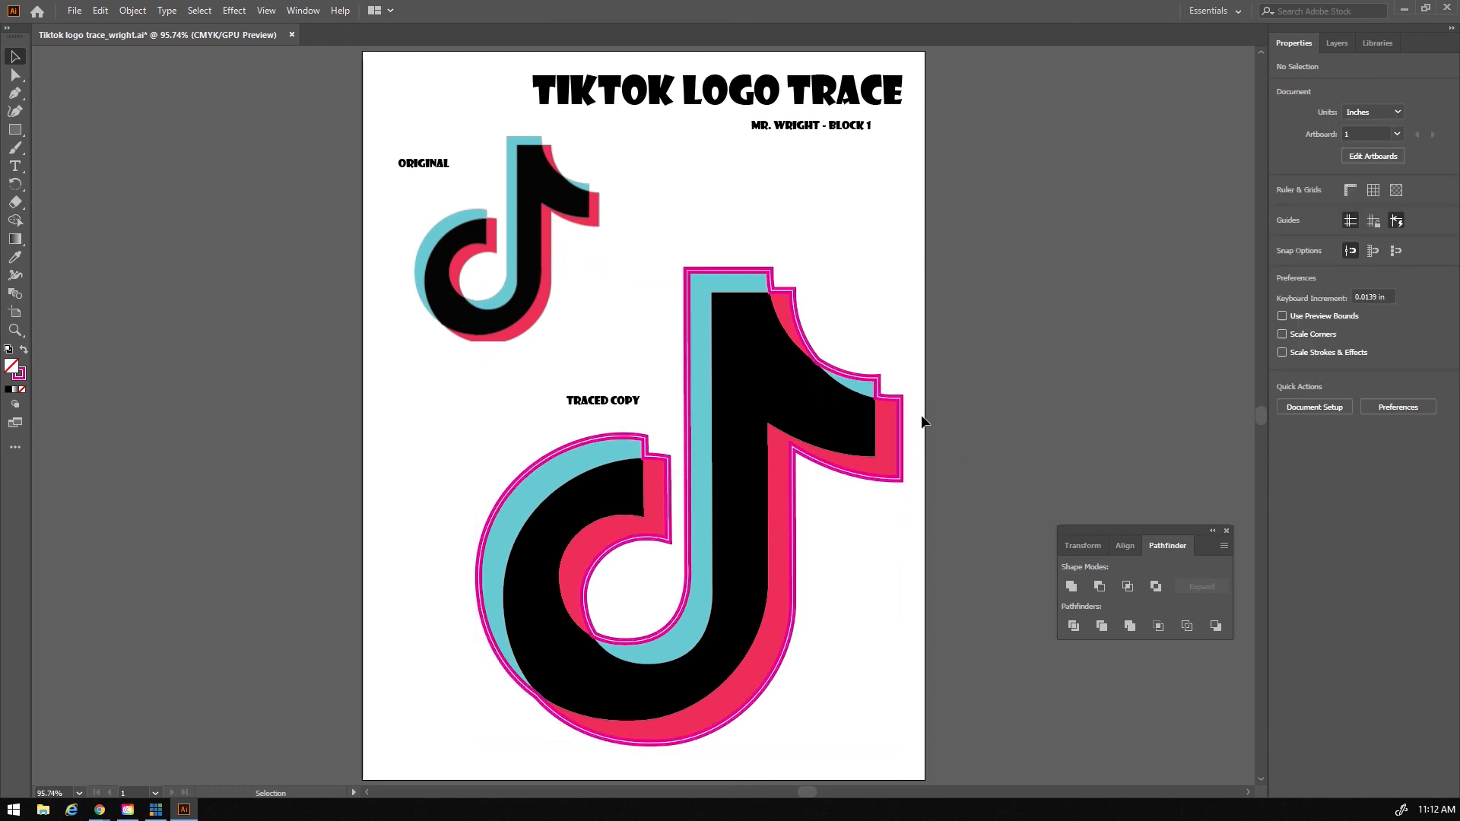
# Step: Delete the inner magenta outline, and shift the remaining offset outline away from the logo and back around it
pyautogui.click(723, 271)
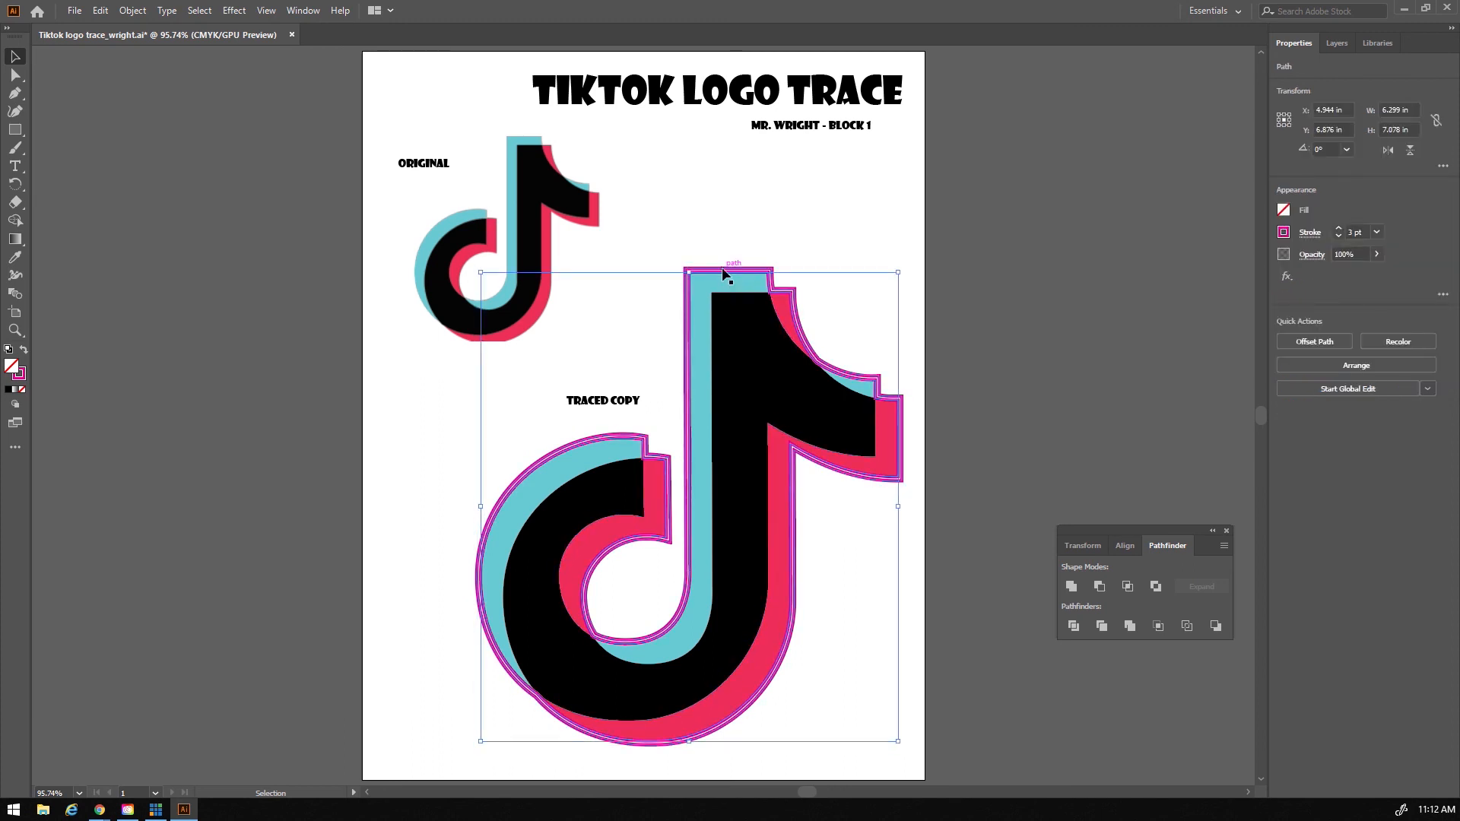
pyautogui.press('Delete')
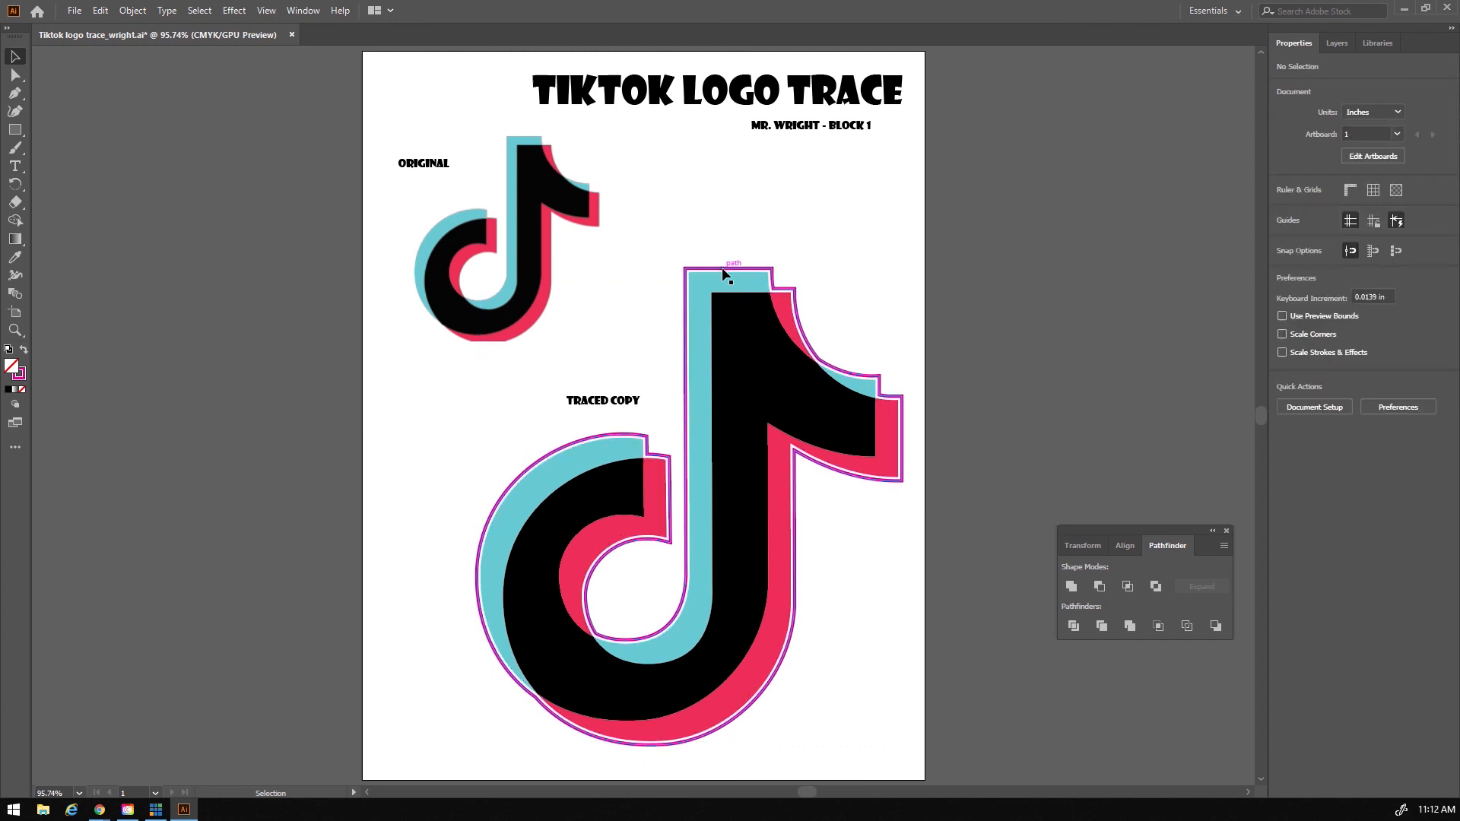
pyautogui.moveTo(721, 275); pyautogui.dragTo(774, 246)
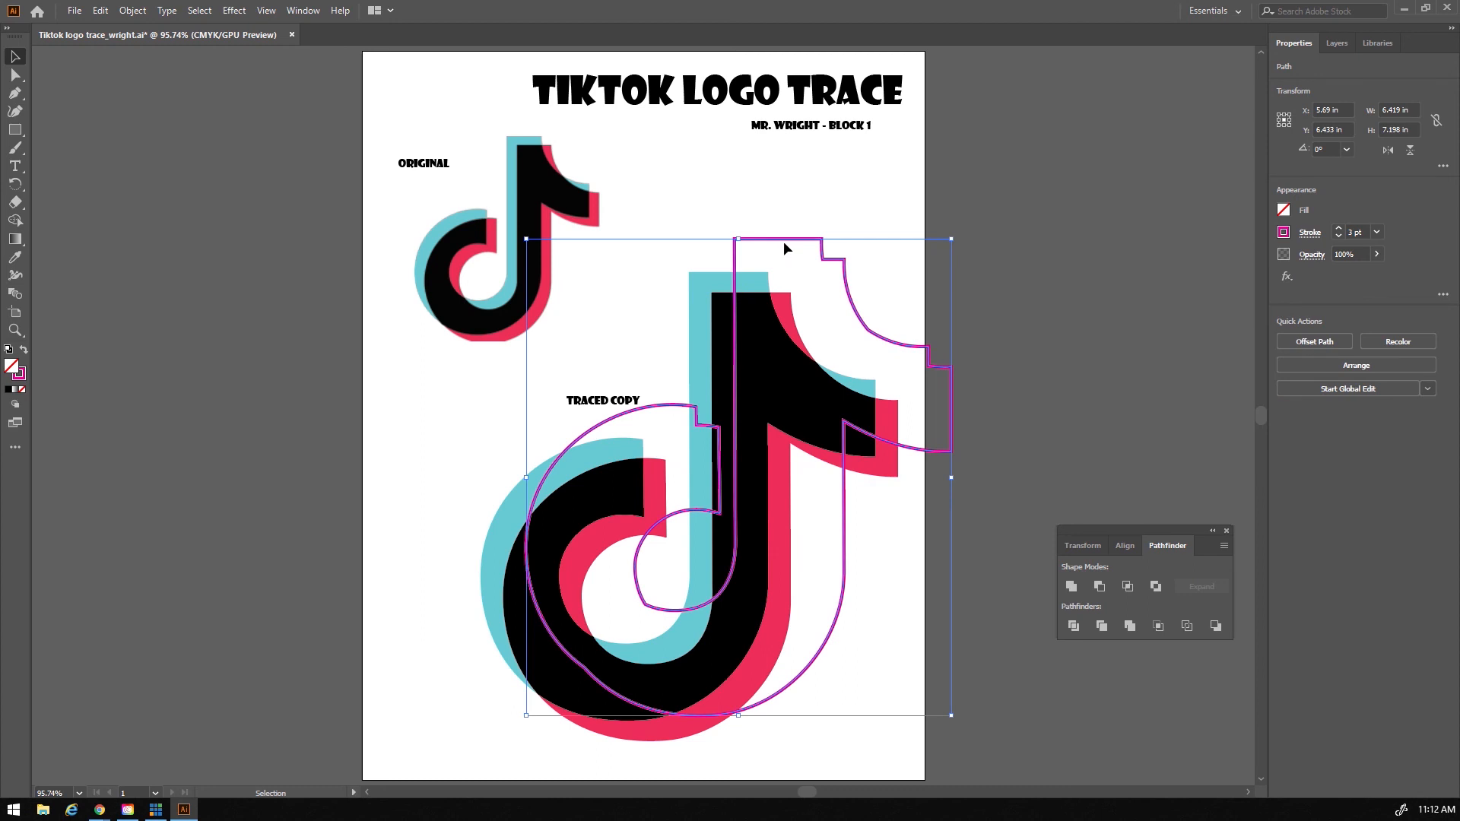
pyautogui.moveTo(801, 241); pyautogui.dragTo(761, 268)
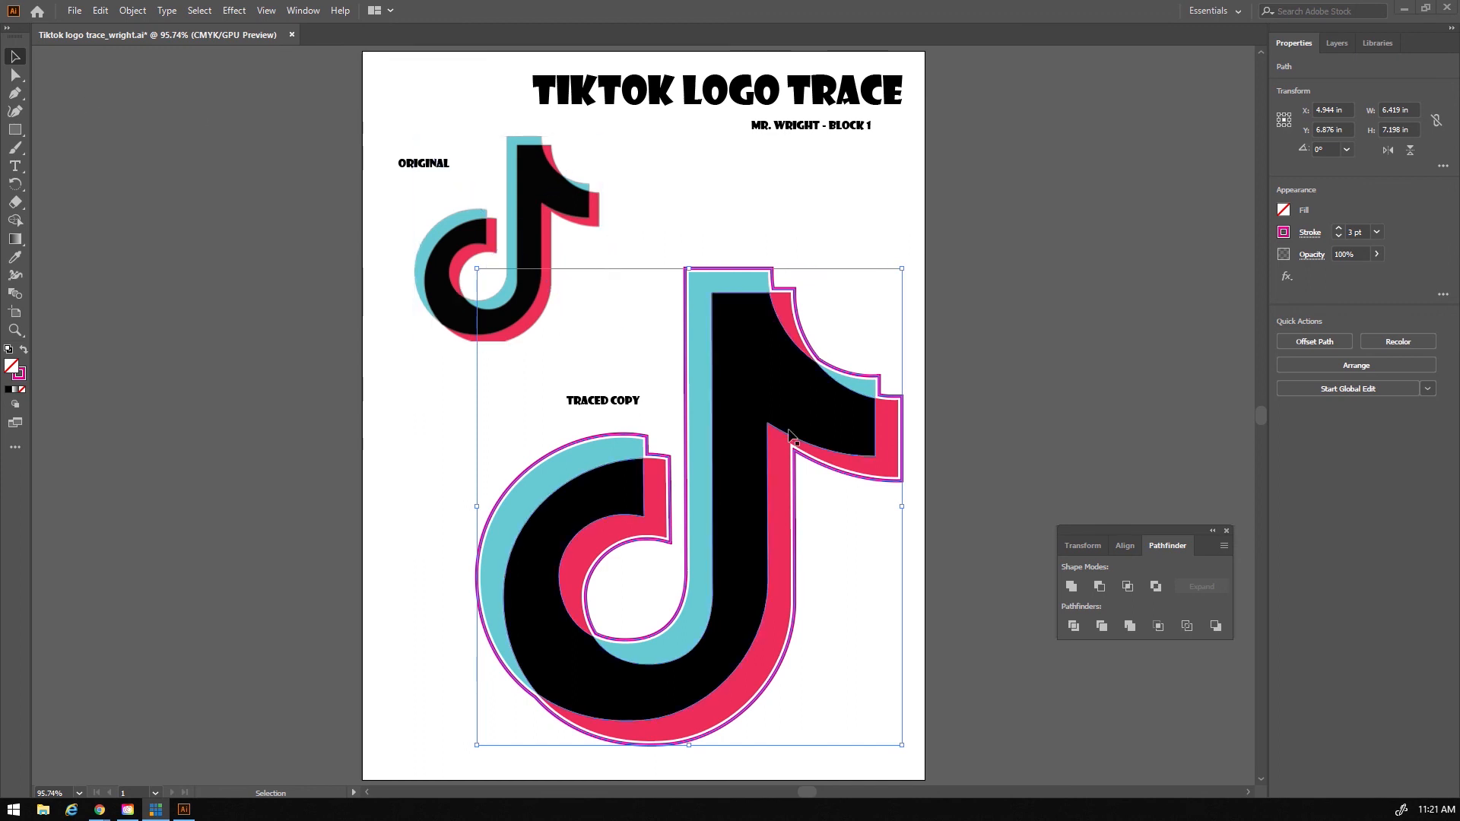
# Step: Save the document and delete the magenta offset outline from around the traced logo
pyautogui.click(75, 10)
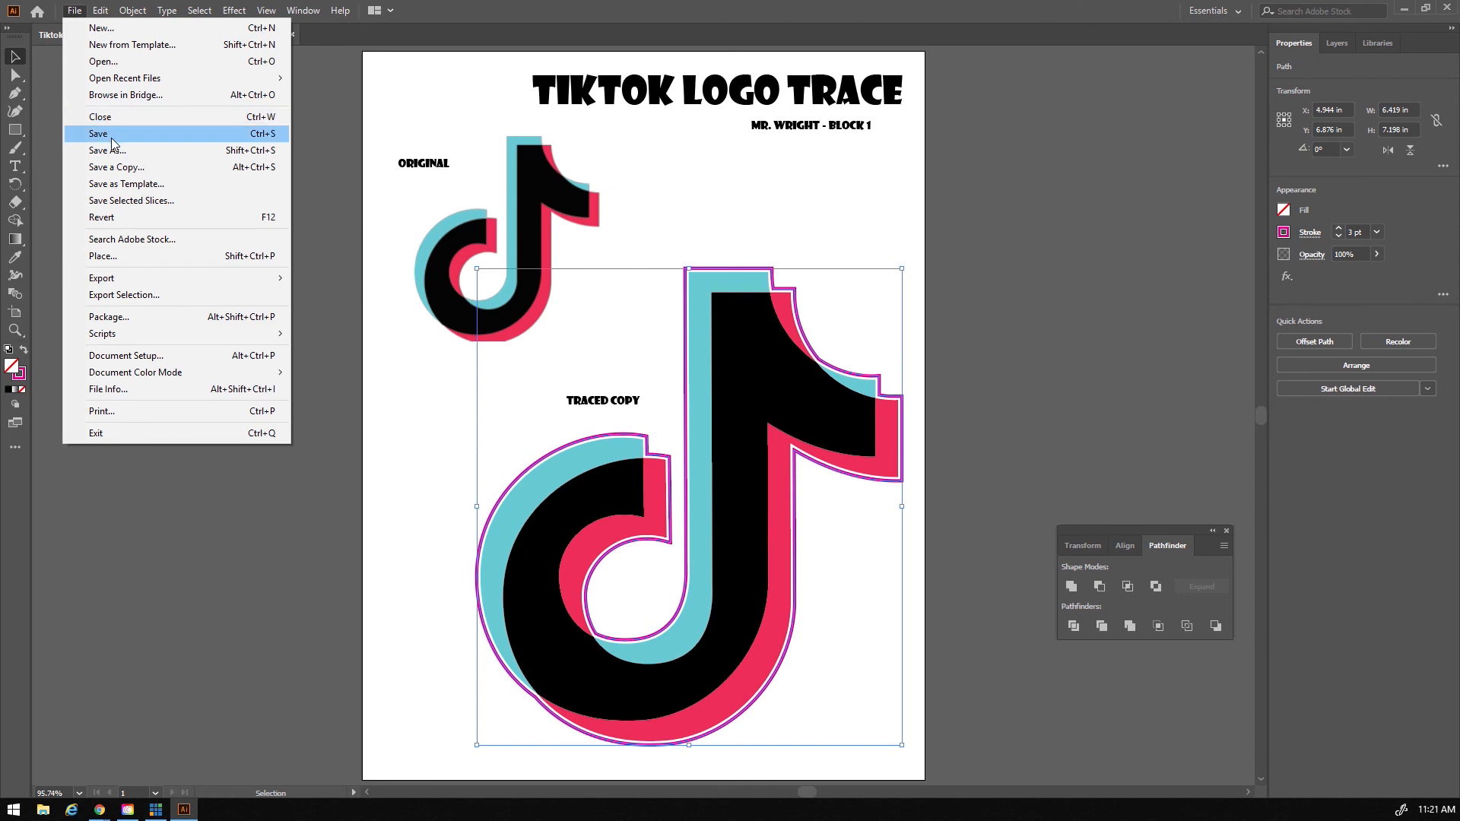
pyautogui.click(111, 135)
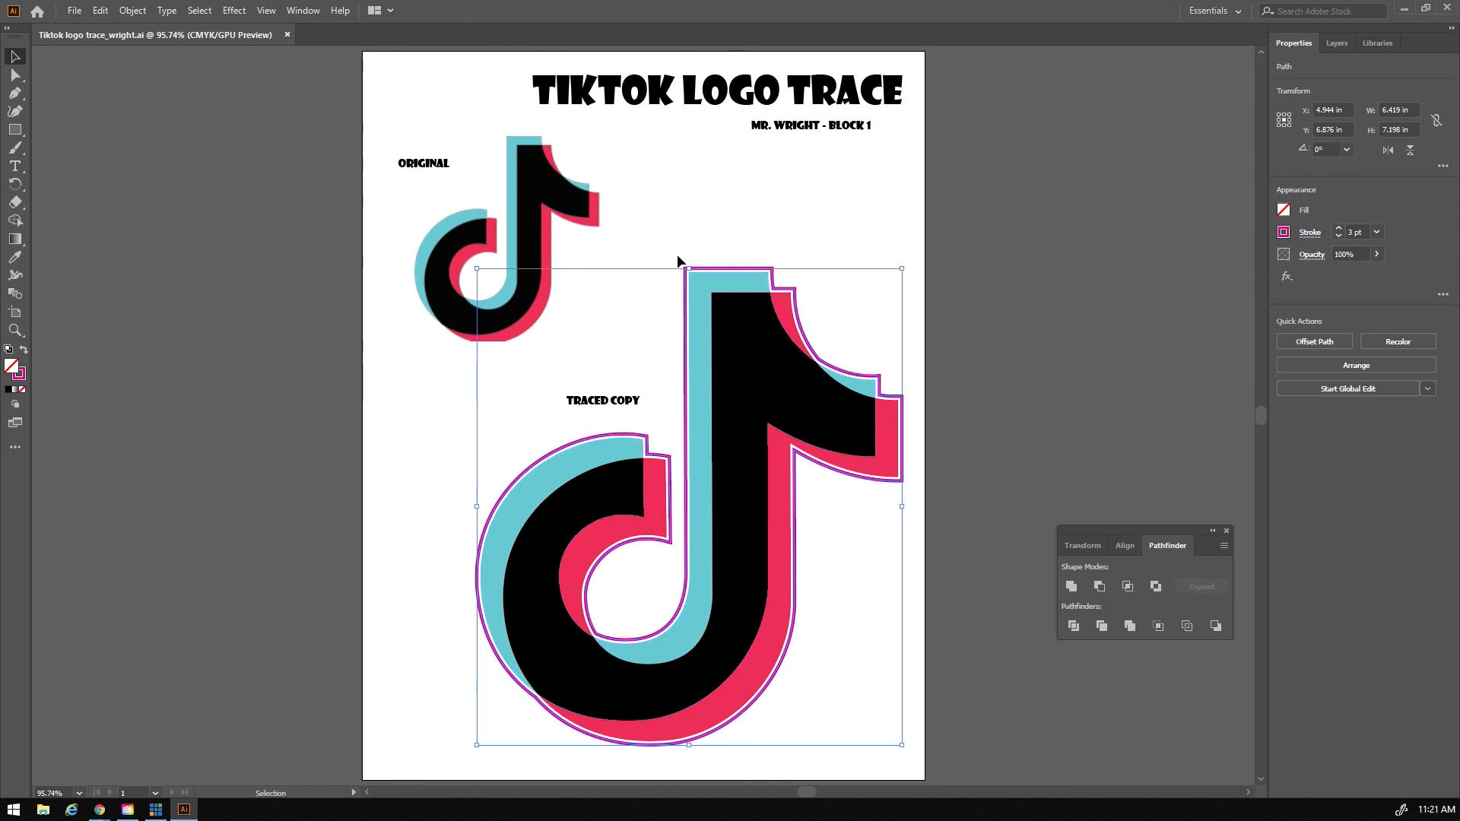
pyautogui.press('Delete')
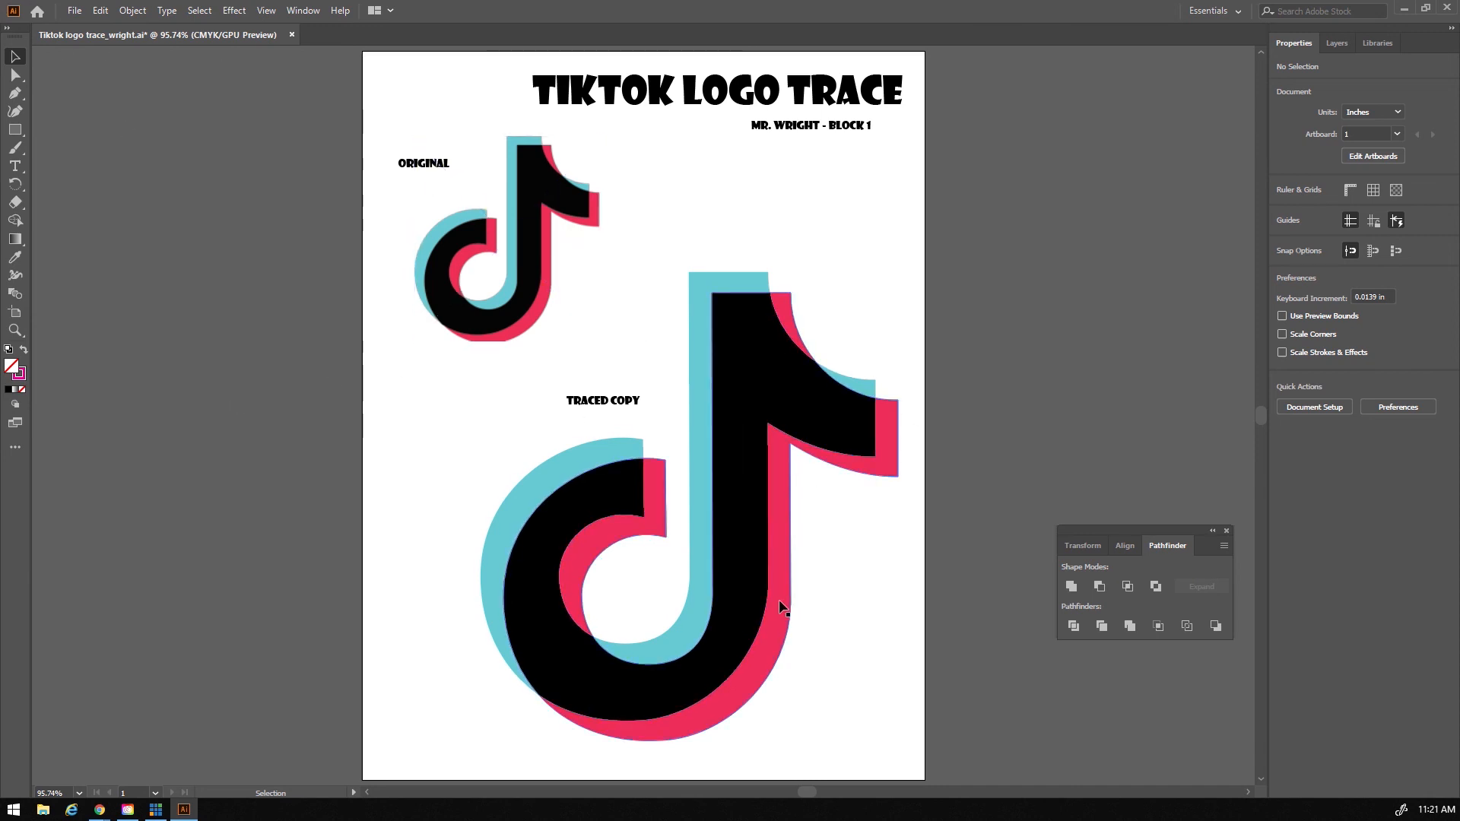
# Step: Save the document and begin exporting it in JPEG format to the Printing folder, without using artboards
pyautogui.click(74, 10)
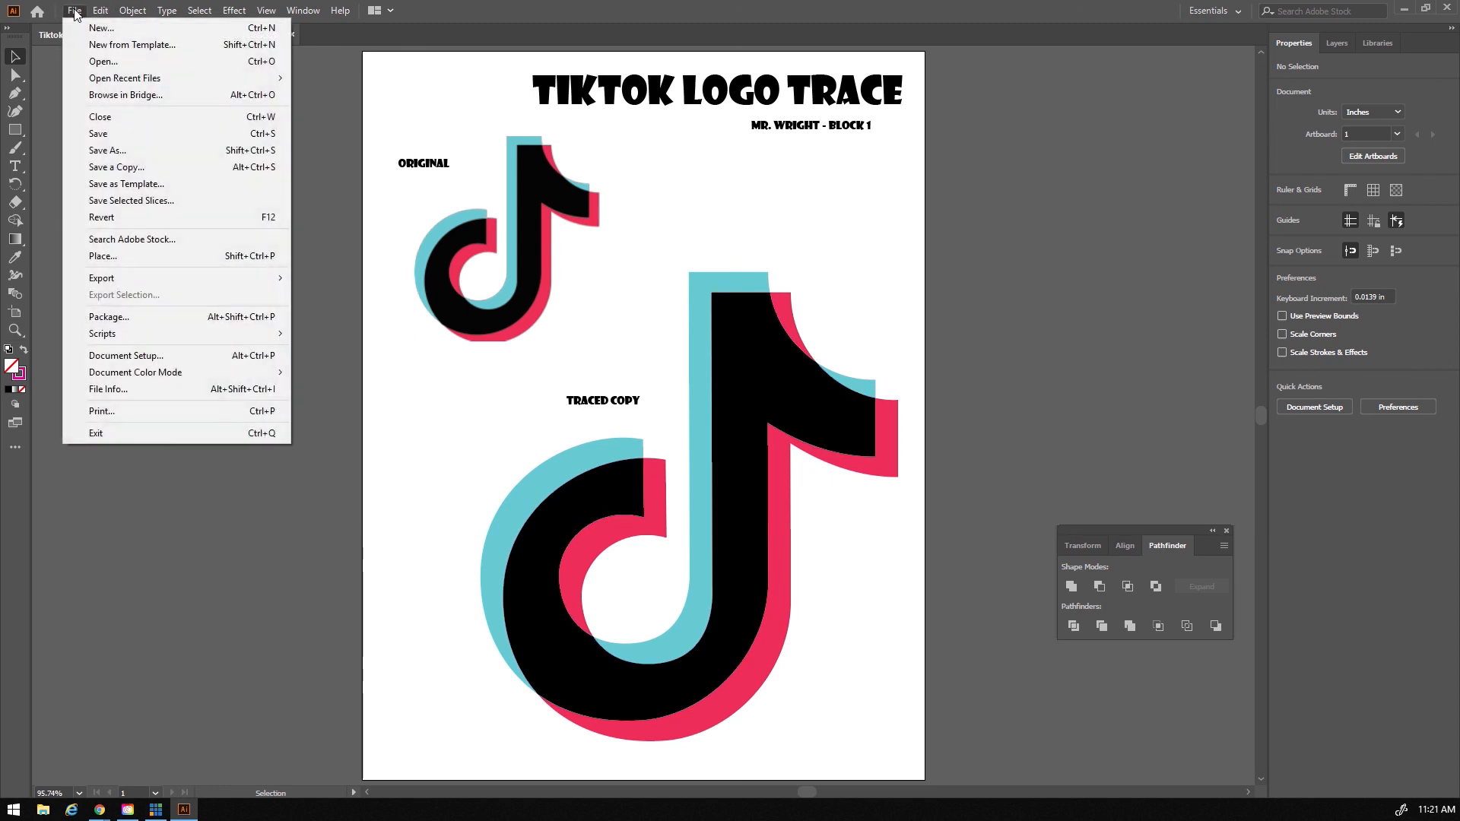
pyautogui.click(99, 134)
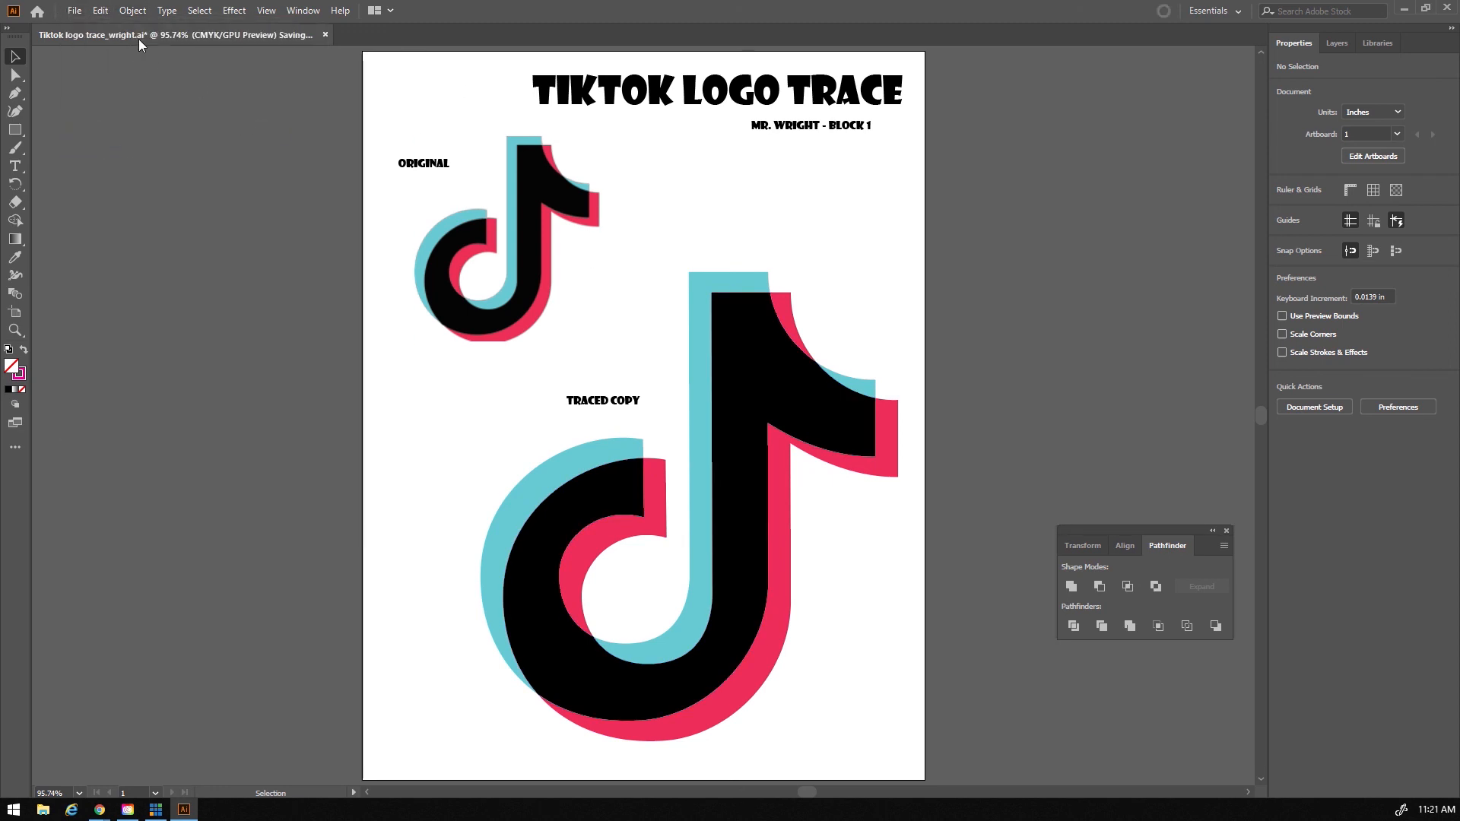
pyautogui.click(76, 12)
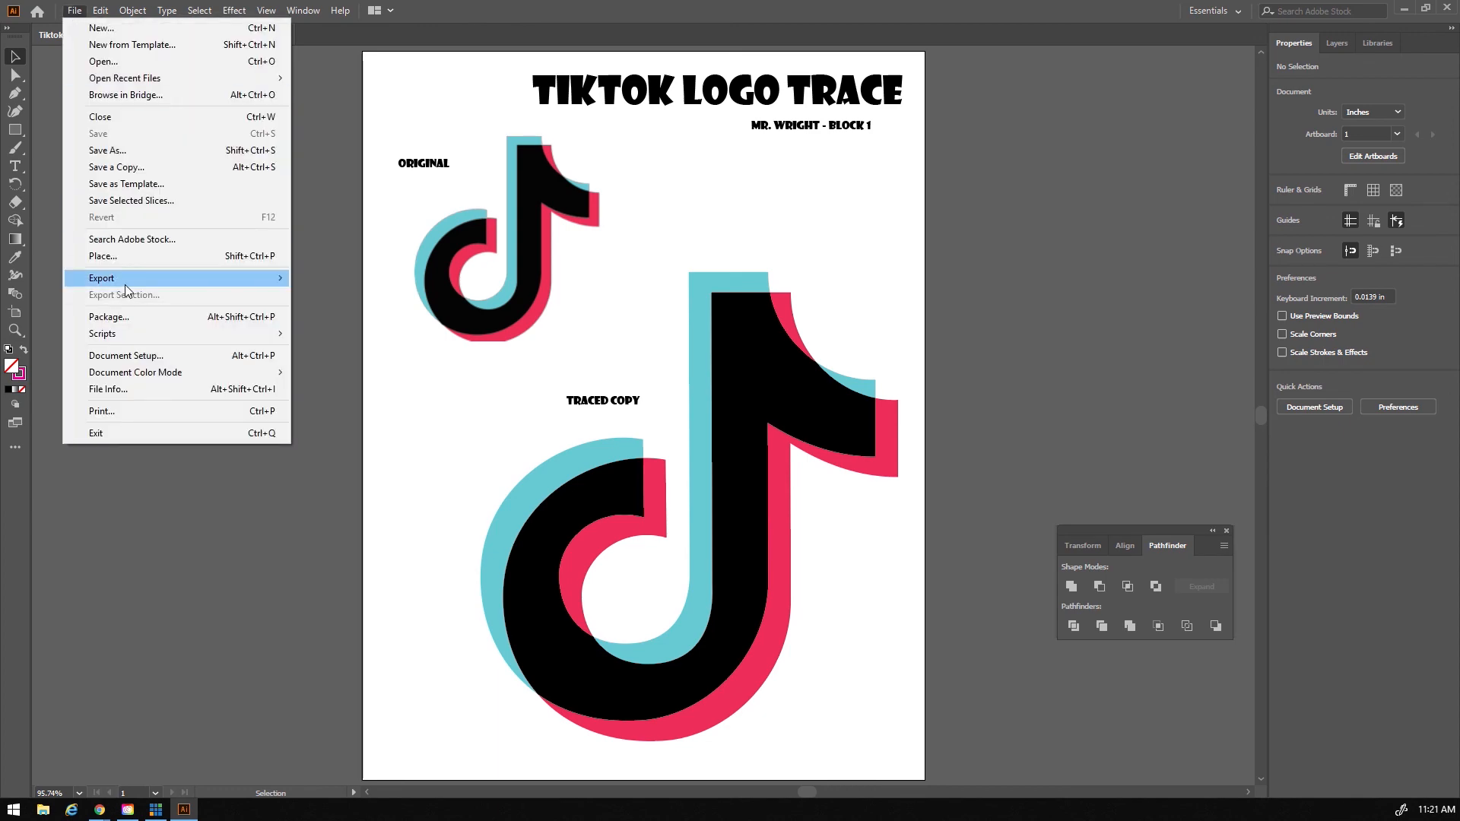
pyautogui.moveTo(126, 284)
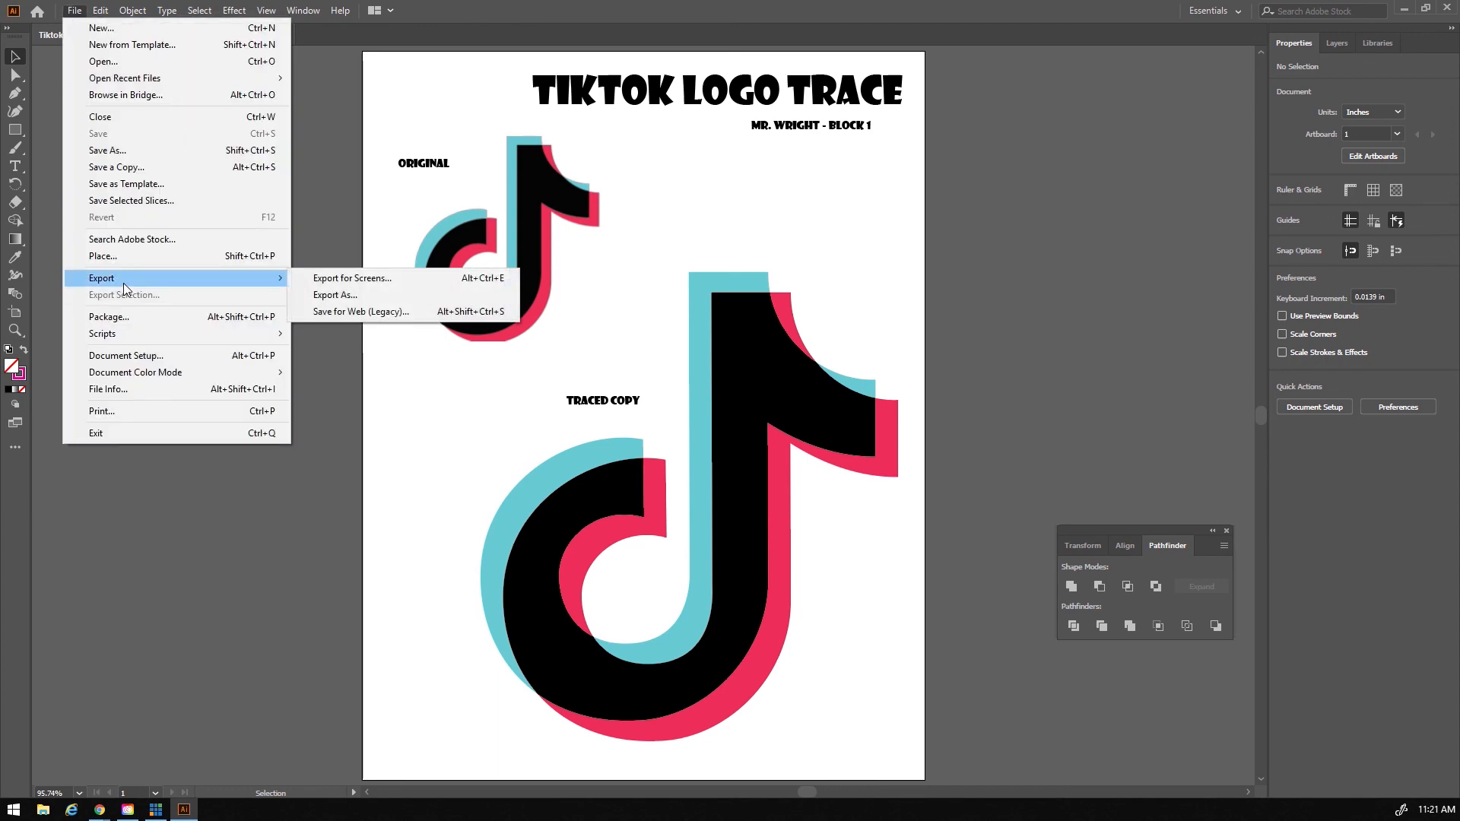
pyautogui.click(326, 295)
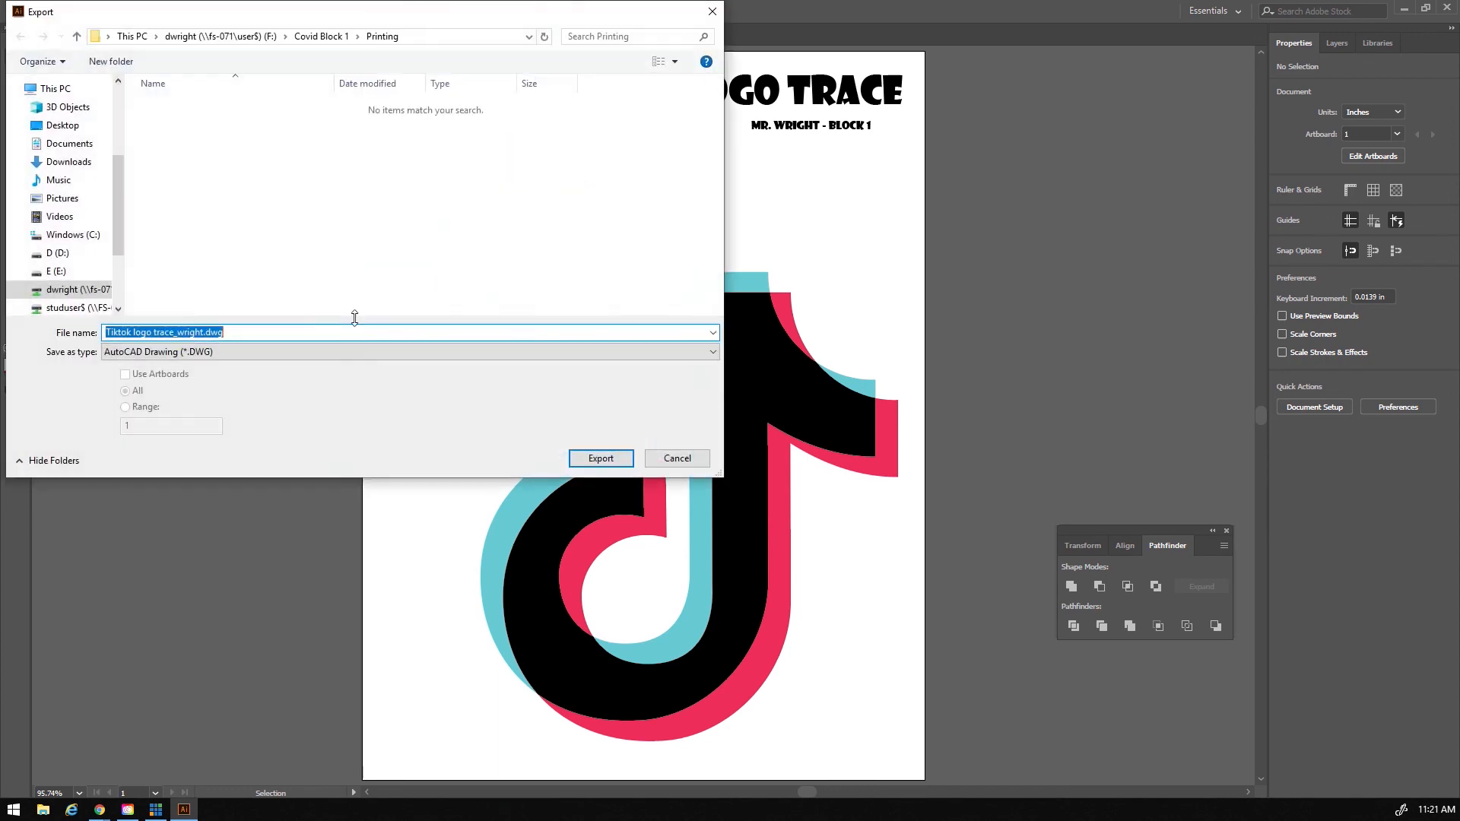
pyautogui.click(241, 351)
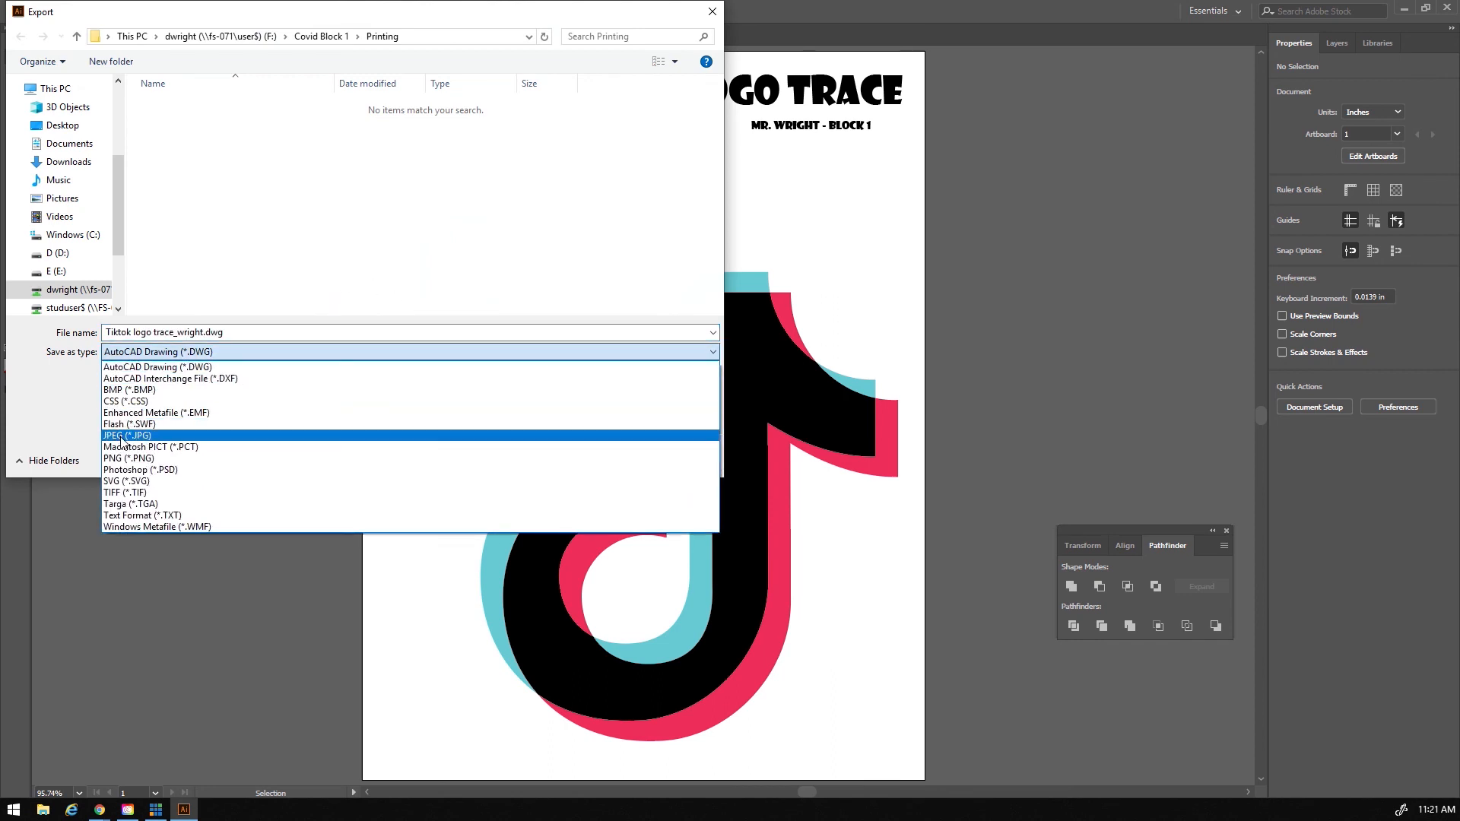
pyautogui.click(122, 438)
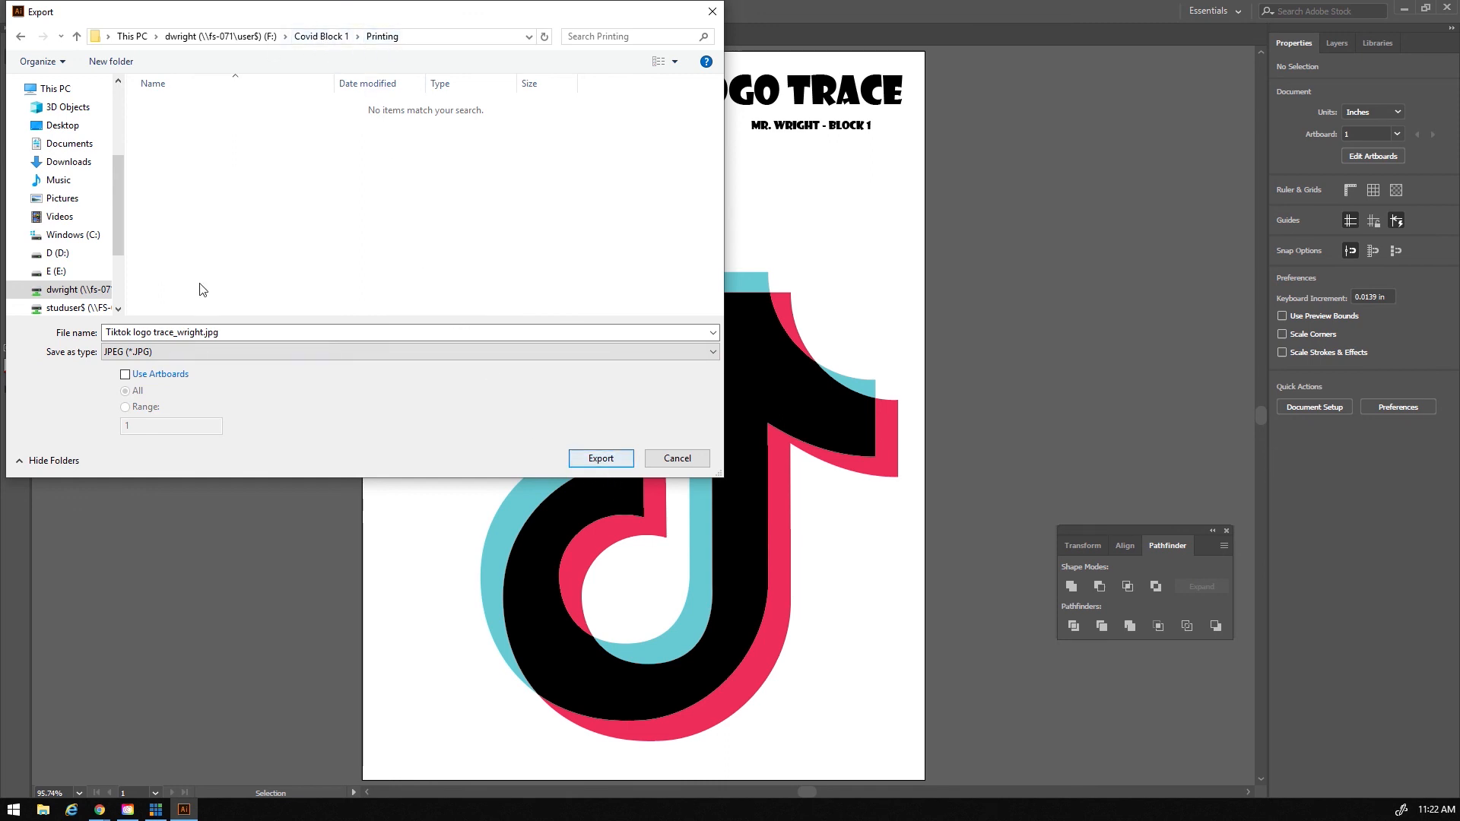
pyautogui.click(601, 458)
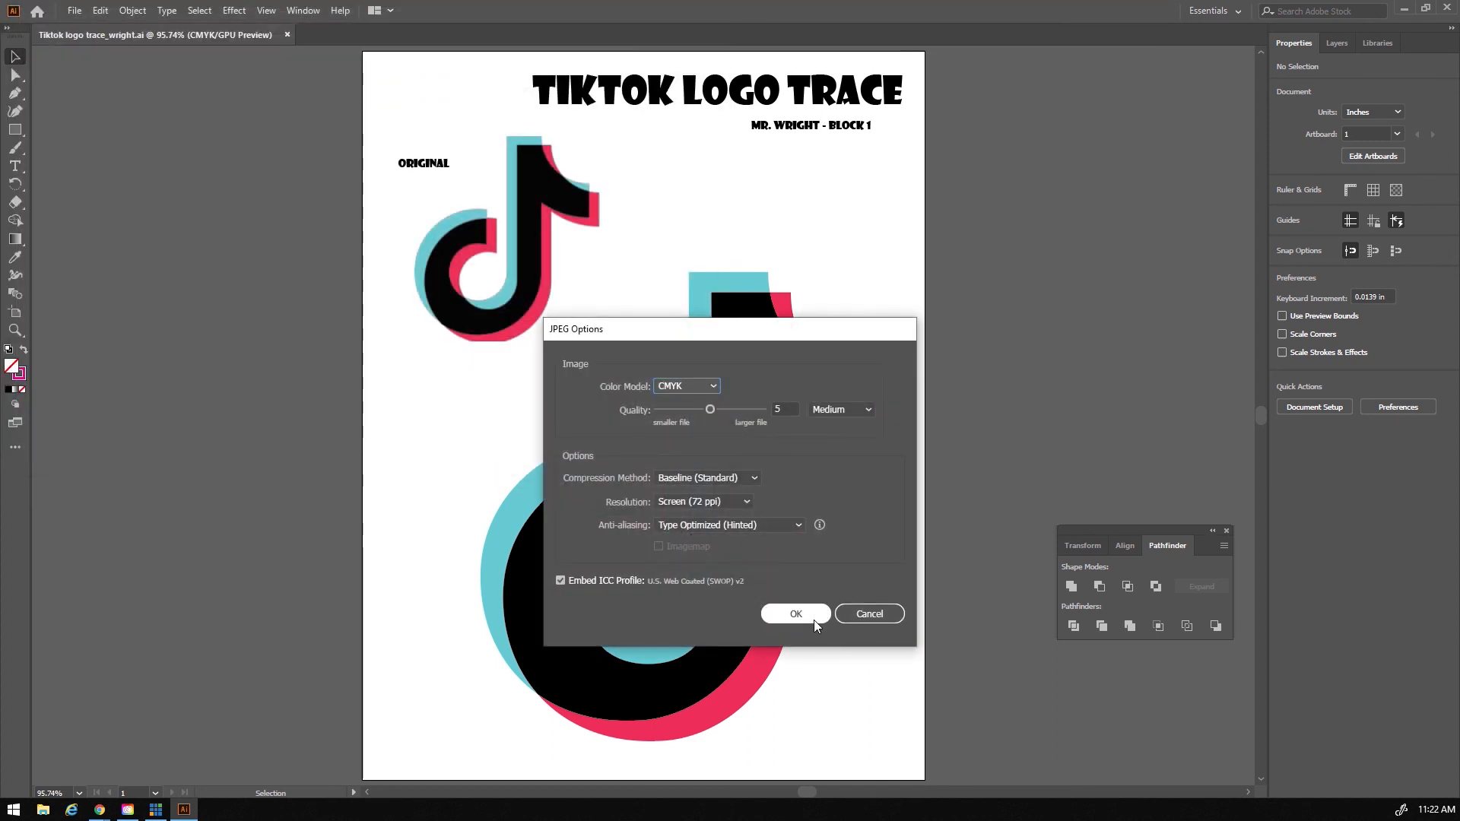
# Step: Set the JPEG quality to 10 (Maximum) and the resolution to Medium (150 ppi), and complete the export
pyautogui.moveTo(708, 413); pyautogui.dragTo(766, 410)
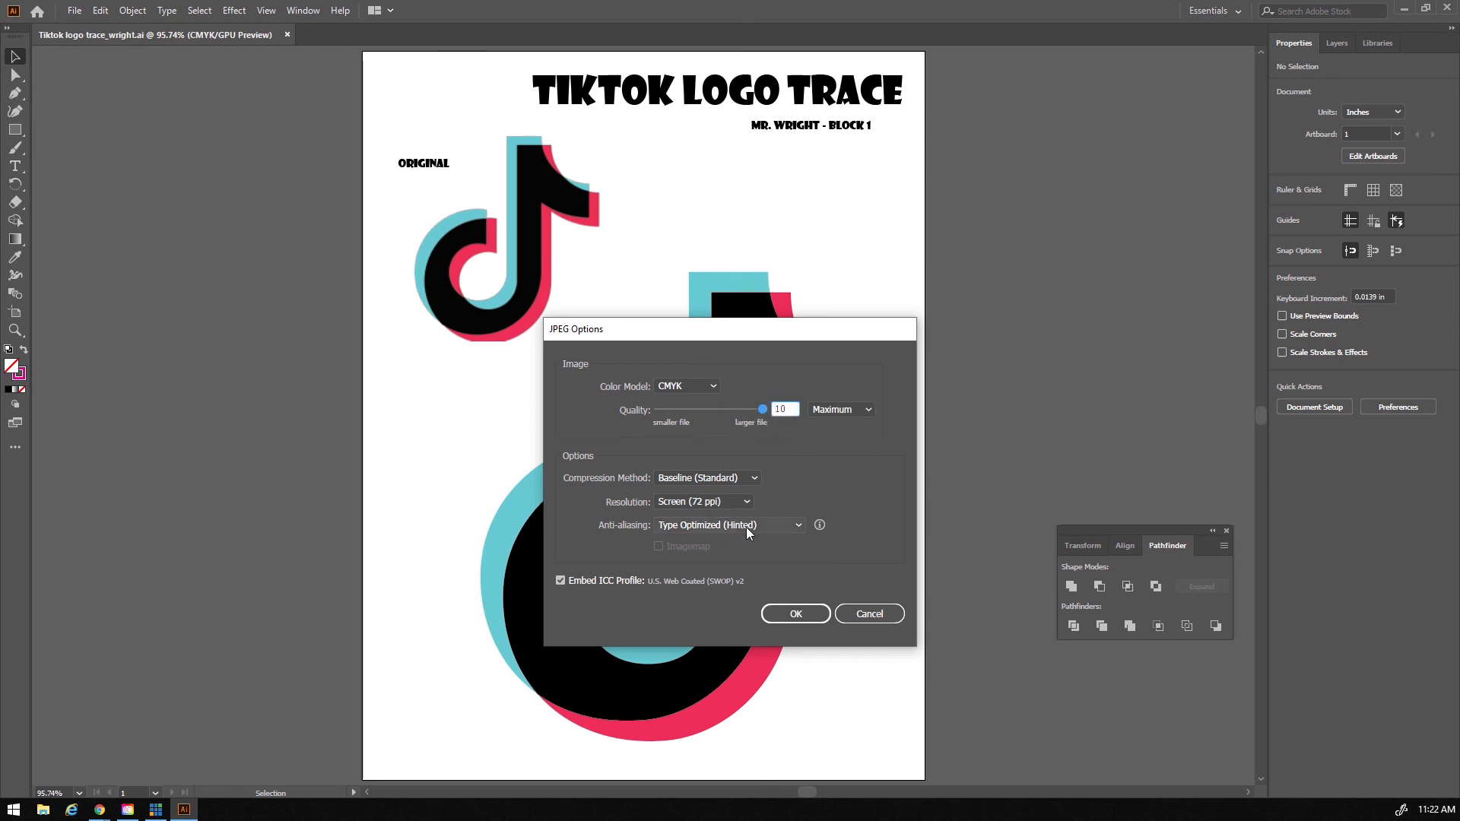
pyautogui.click(736, 500)
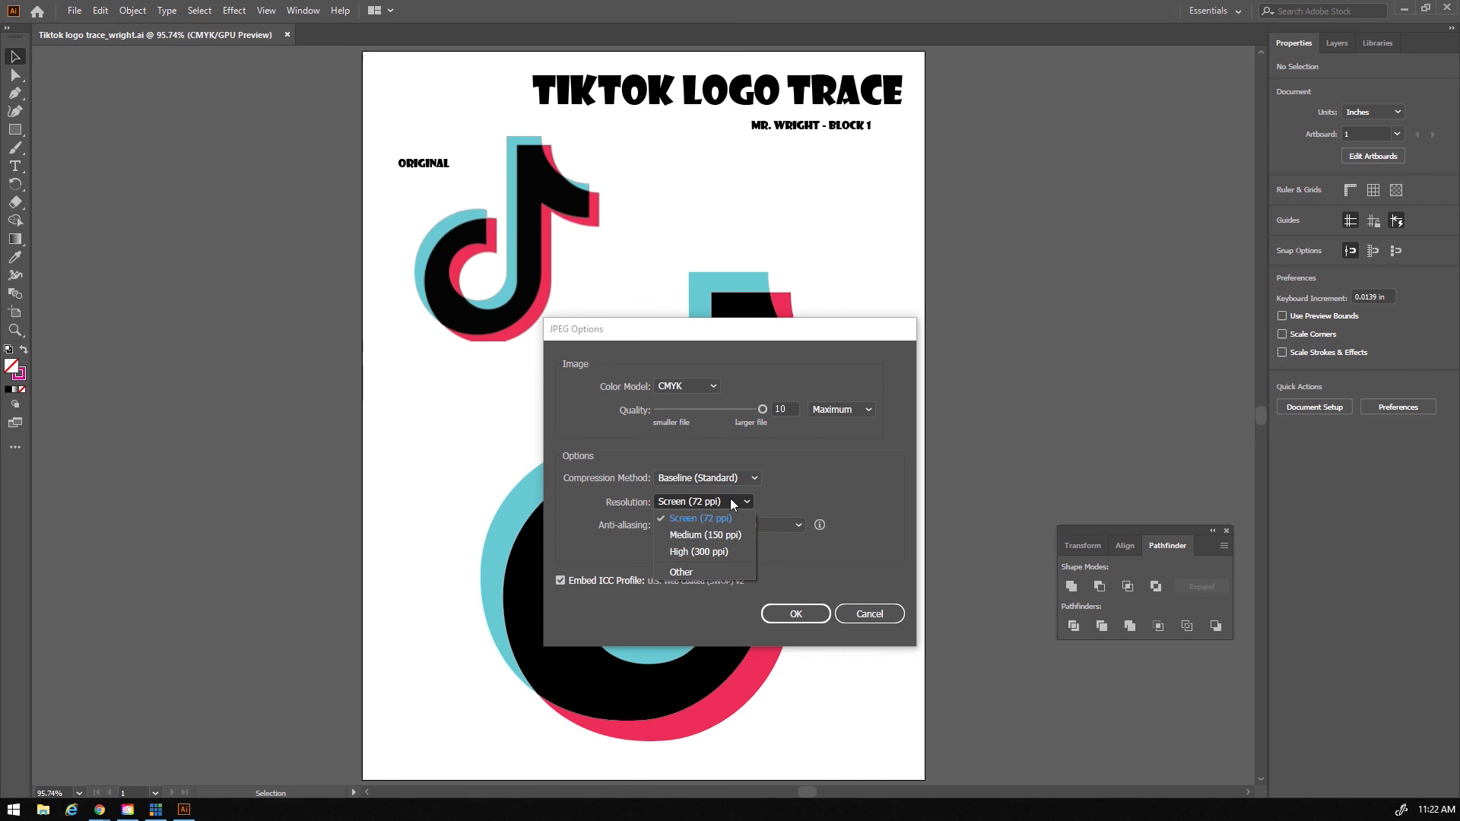
pyautogui.click(686, 550)
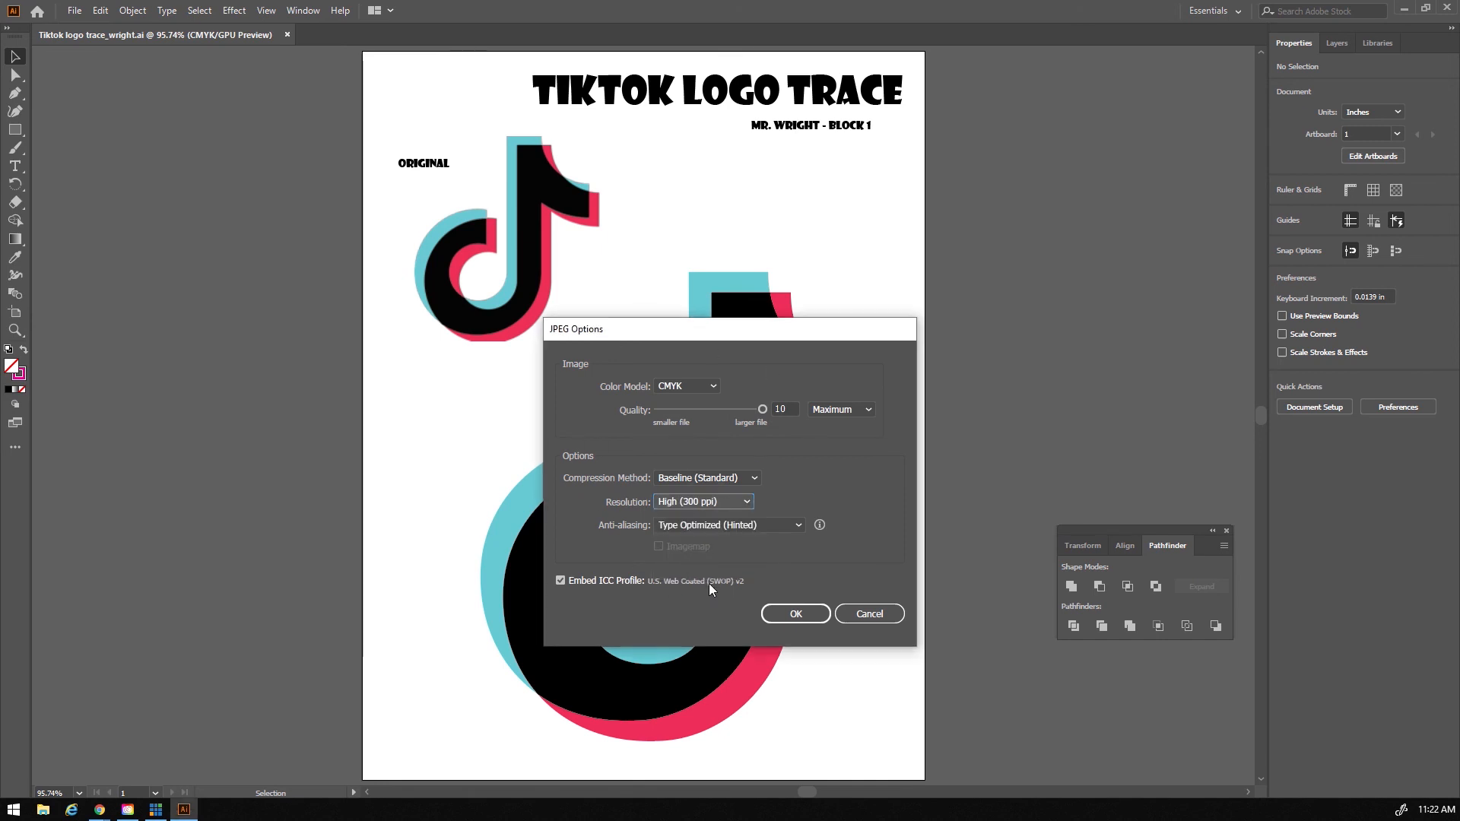
pyautogui.click(719, 504)
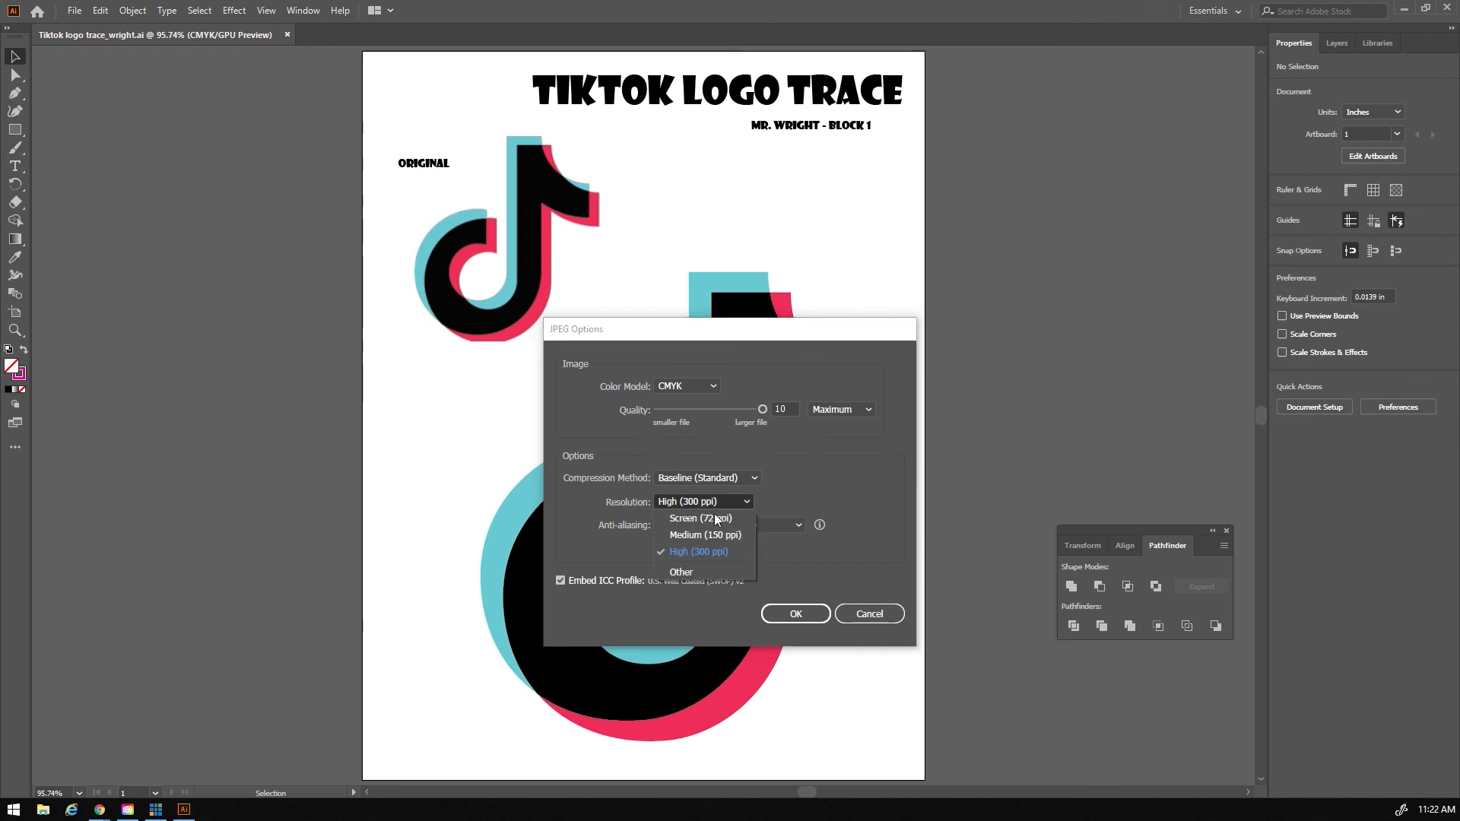
pyautogui.click(681, 536)
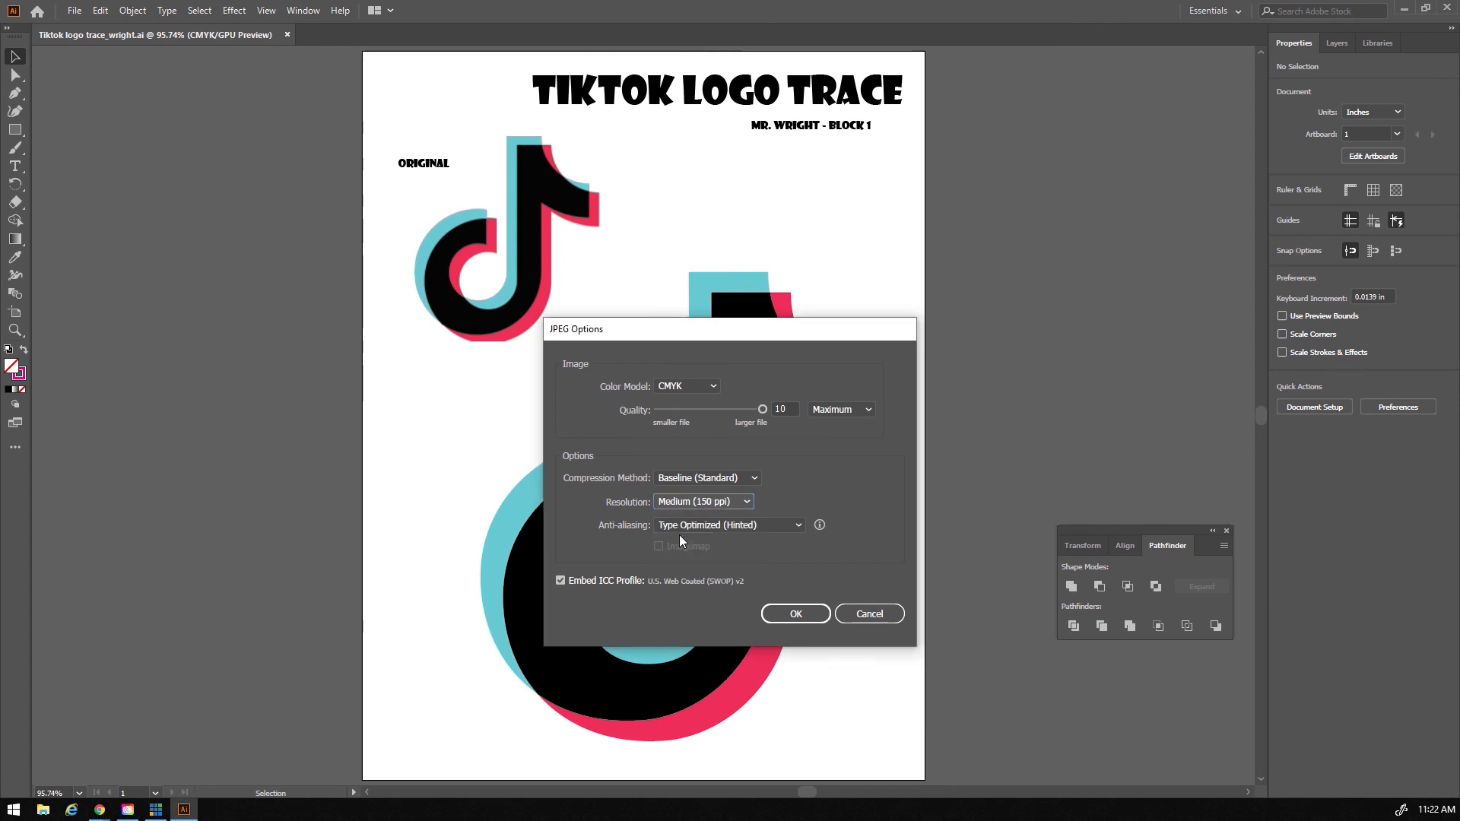
pyautogui.click(797, 616)
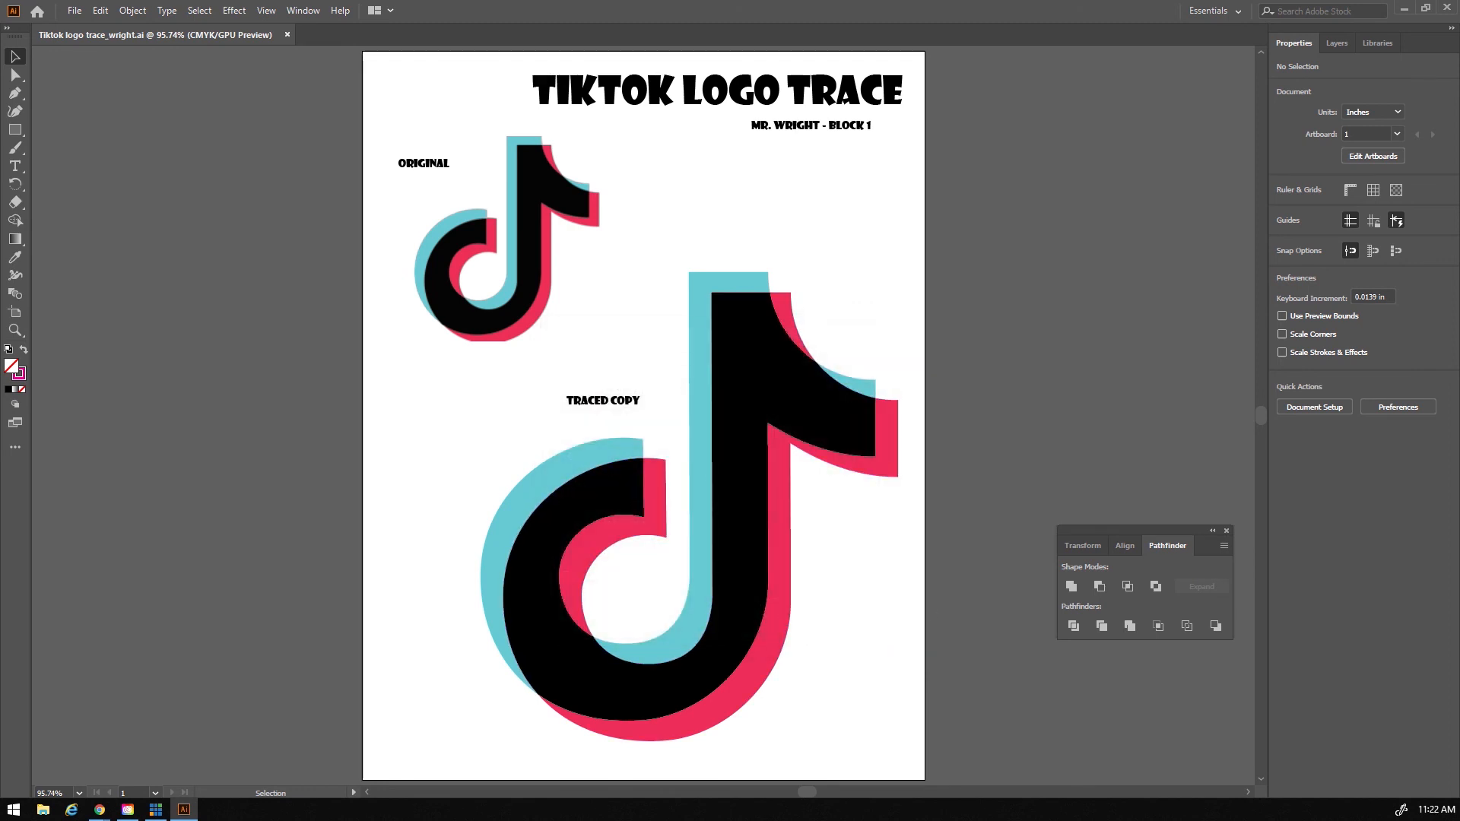